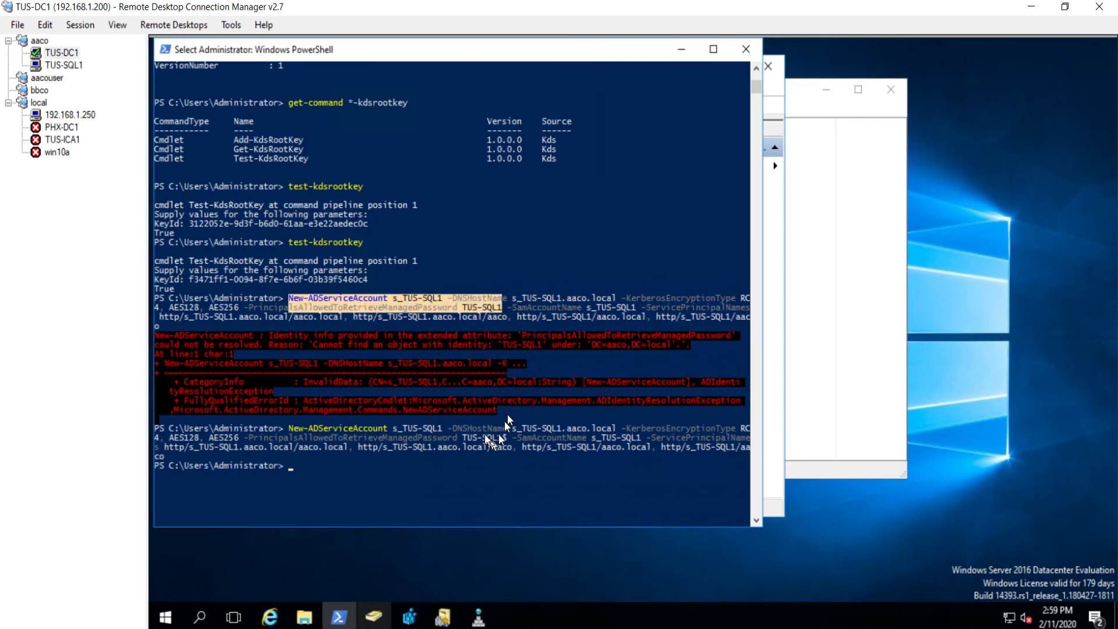
Step: Select the full four-line New-ADServiceAccount script in Notepad++
{"action": "left_click_drag", "start_coordinate": [467, 435], "coordinate": [498, 444]}
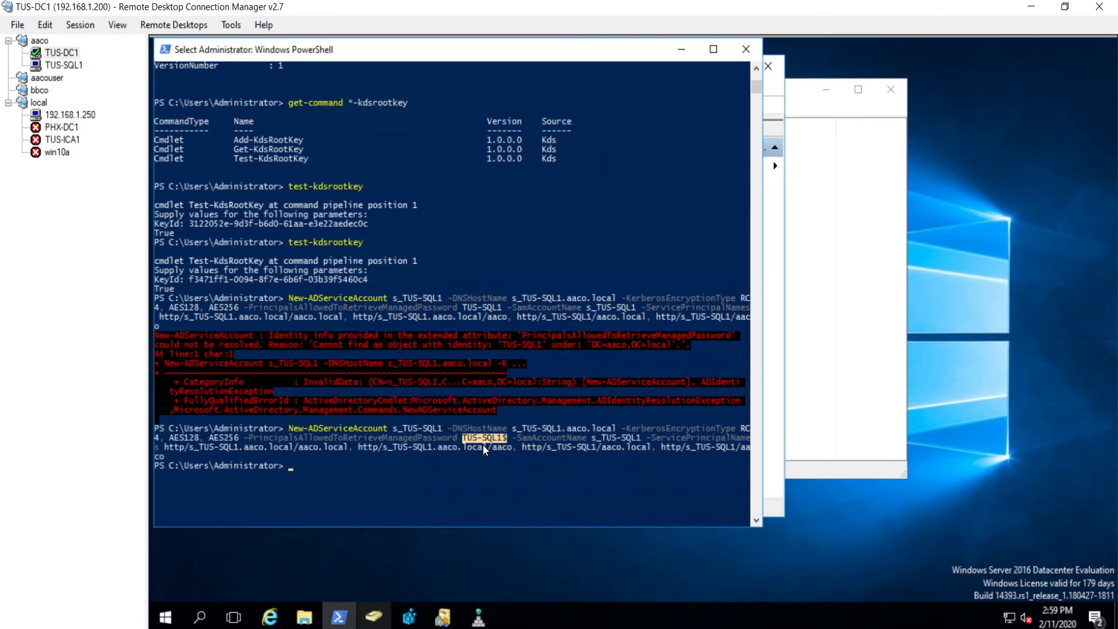
{"action": "mouse_move", "coordinate": [479, 617]}
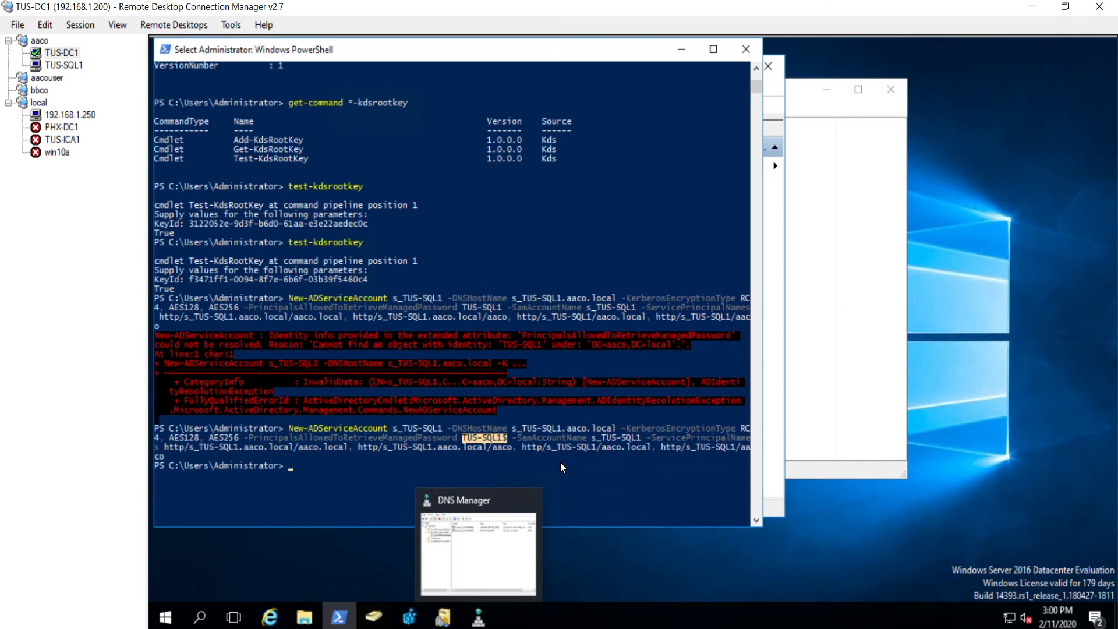
{"action": "key", "text": "alt+Tab"}
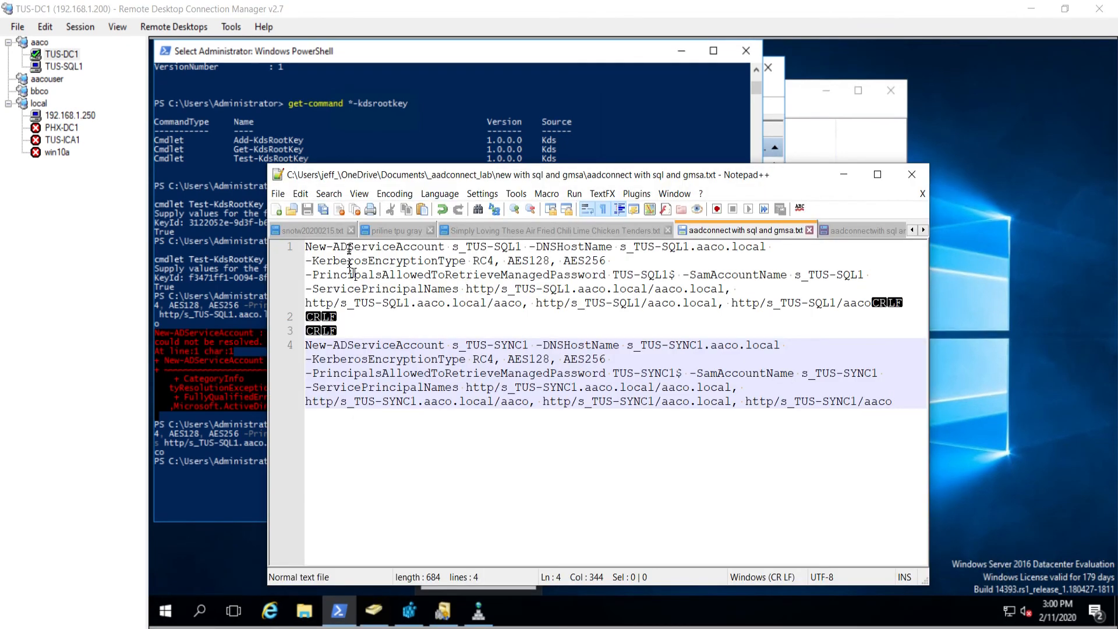
{"action": "left_click_drag", "start_coordinate": [348, 246], "coordinate": [641, 423]}
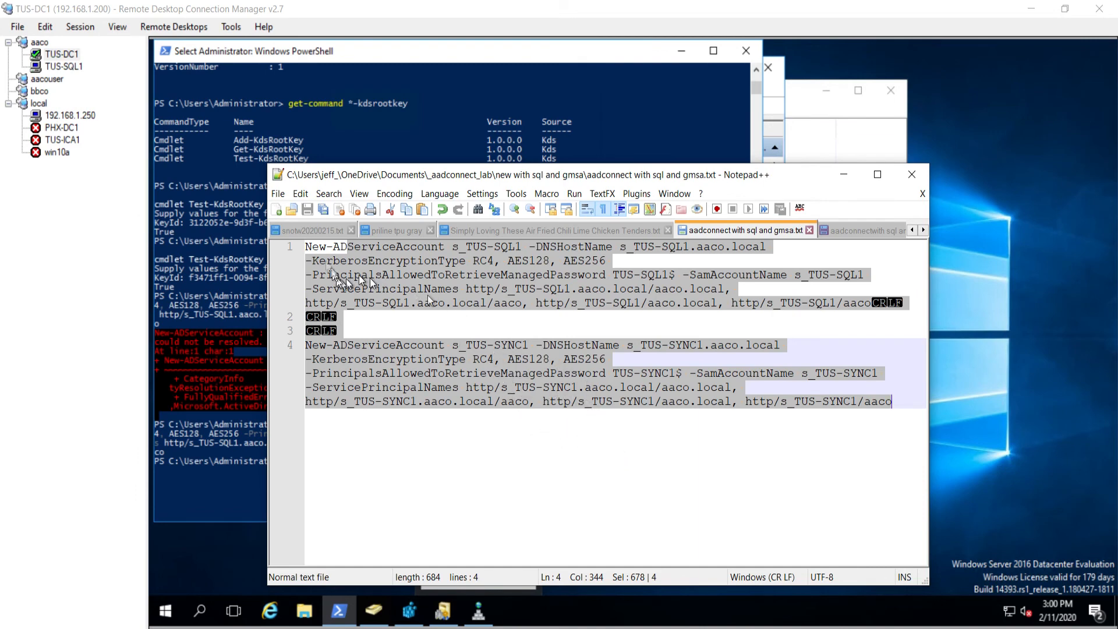
{"action": "left_click_drag", "start_coordinate": [305, 249], "coordinate": [812, 429]}
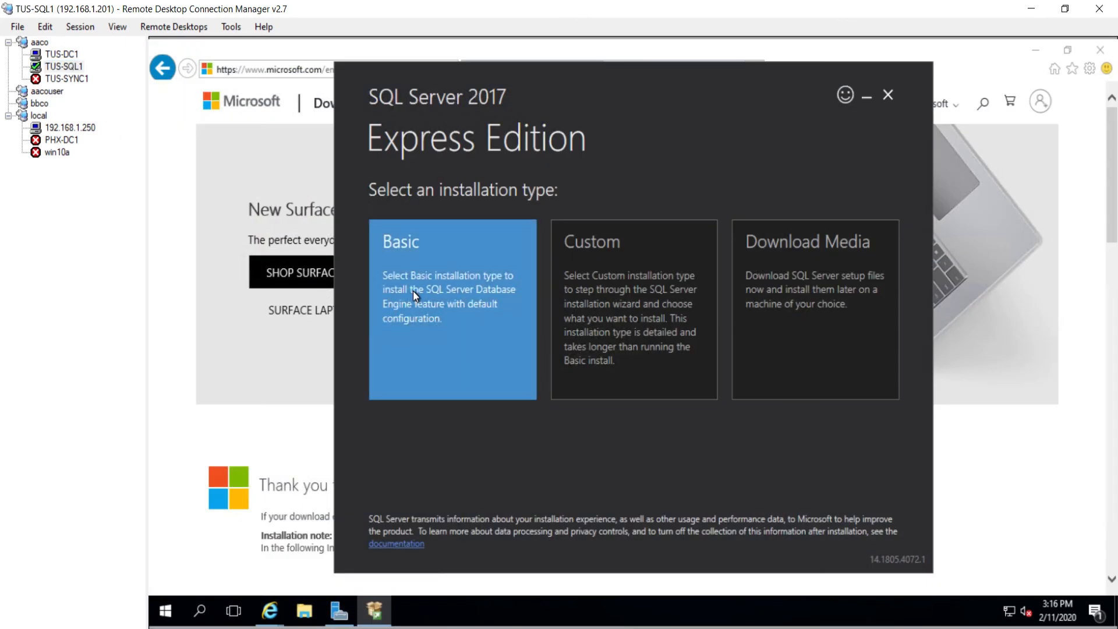
Step: Choose the Basic installation, accept the license, and create a new SQL folder on drive F:
{"action": "left_click", "coordinate": [414, 291]}
{"action": "left_click", "coordinate": [854, 457]}
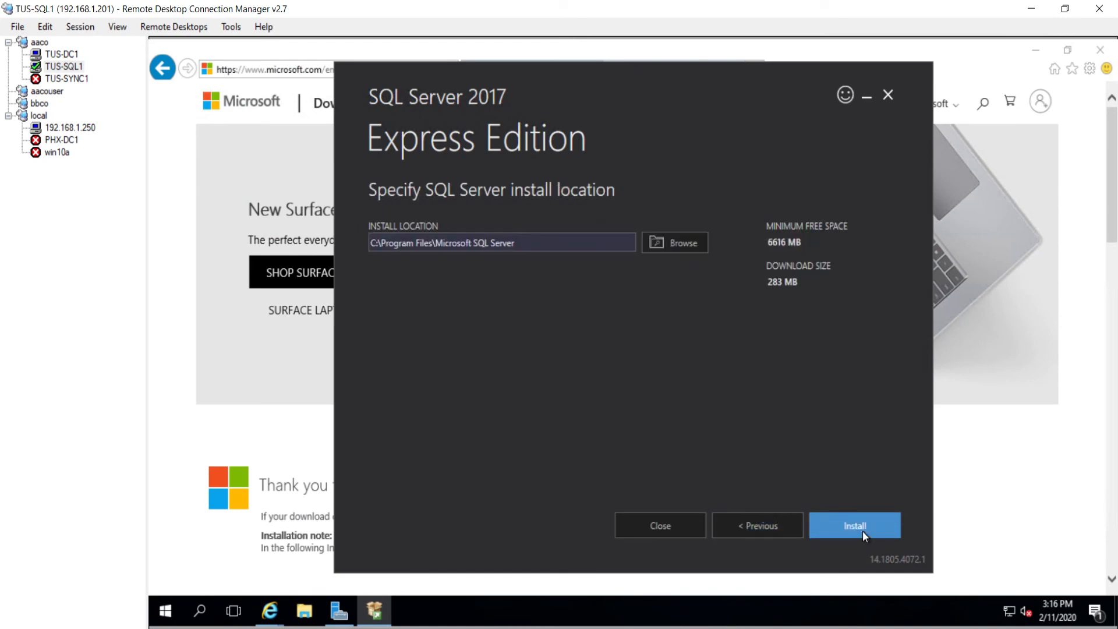
{"action": "right_click", "coordinate": [375, 248]}
{"action": "left_click", "coordinate": [690, 244]}
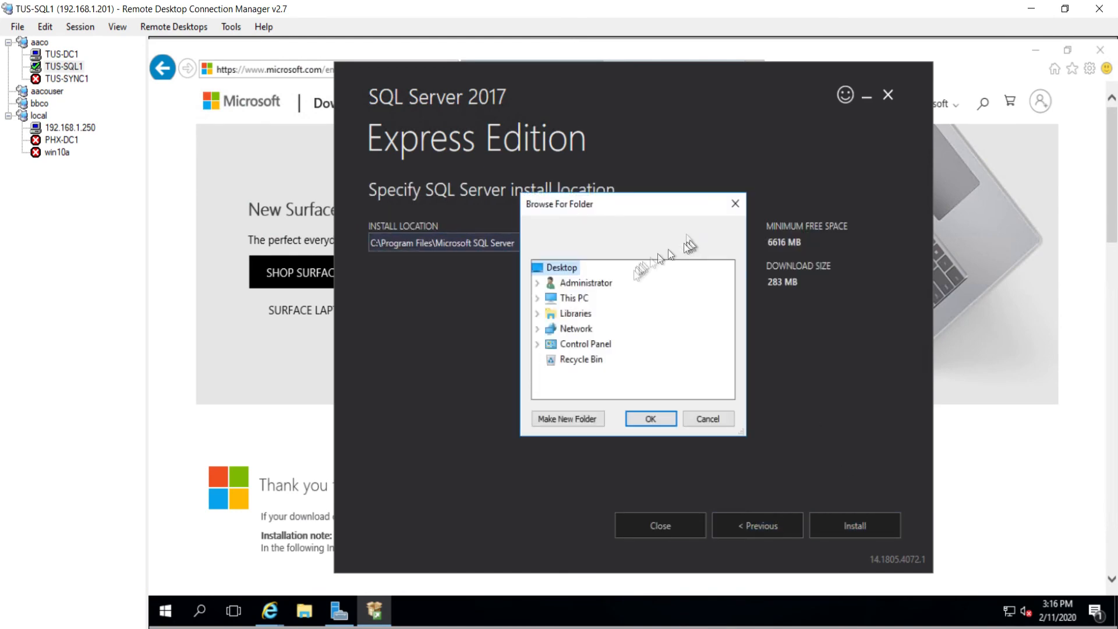
{"action": "double_click", "coordinate": [574, 298]}
{"action": "scroll", "coordinate": [606, 318], "scroll_direction": "down", "scroll_amount": 2}
{"action": "left_click", "coordinate": [609, 315]}
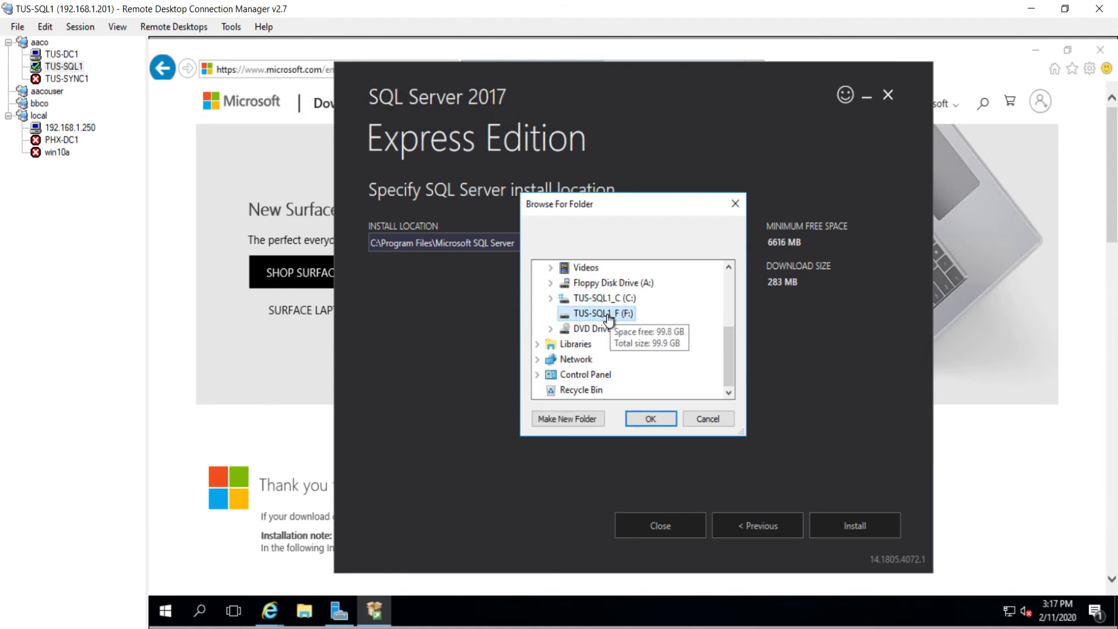
{"action": "left_click", "coordinate": [590, 420]}
{"action": "type", "text": "SQL"}
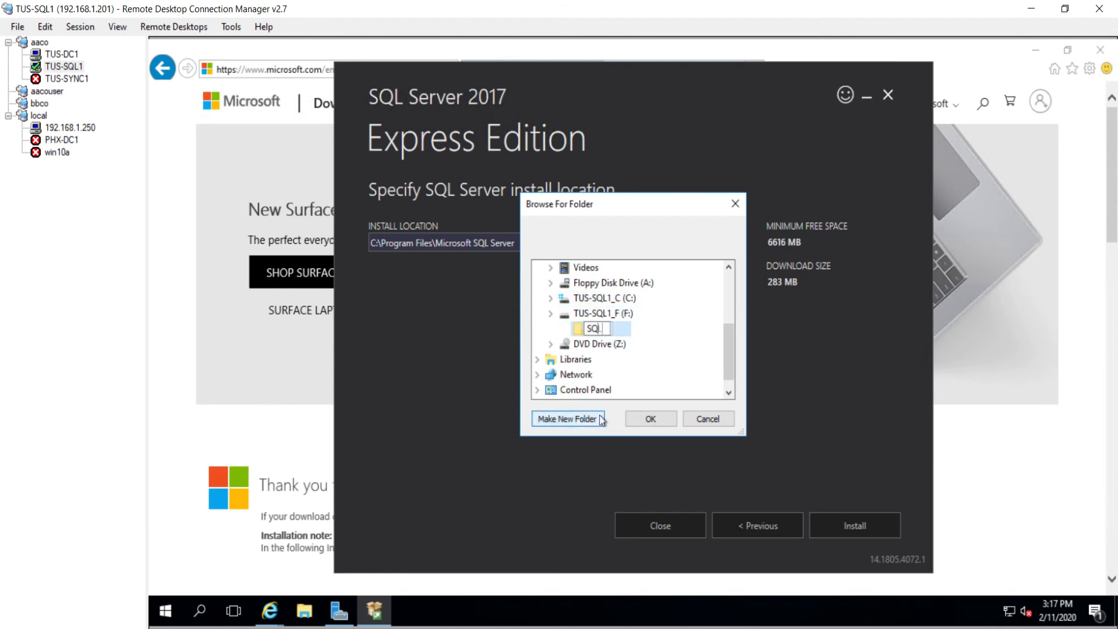
{"action": "left_click", "coordinate": [647, 420]}
Step: Set the install location to F:\SQL and start the installation
{"action": "left_click", "coordinate": [756, 527]}
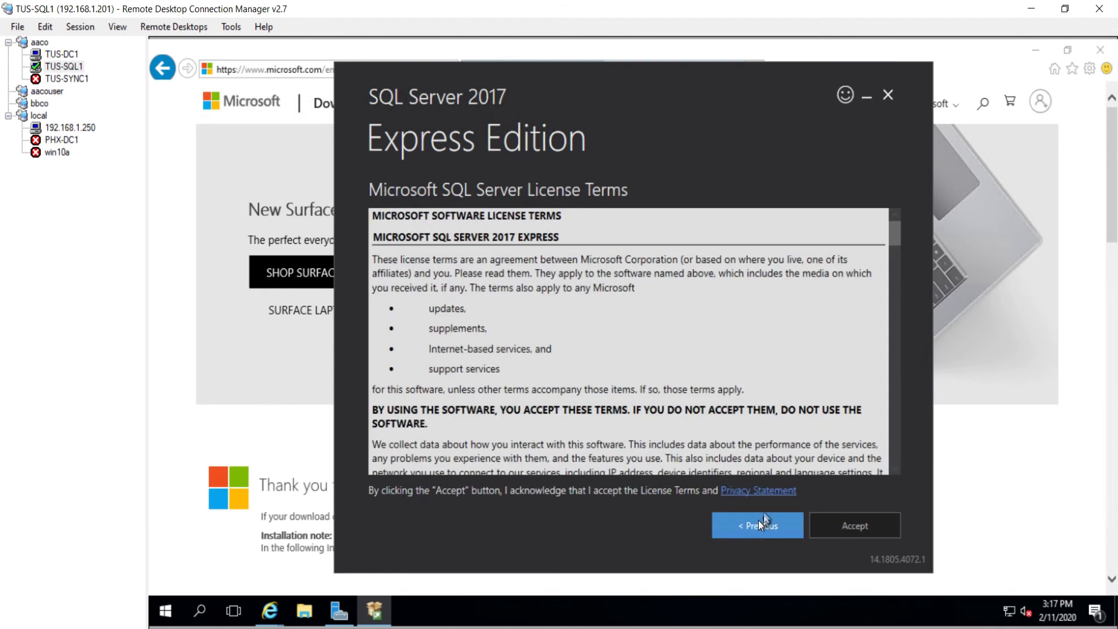
{"action": "left_click", "coordinate": [854, 526]}
{"action": "left_click_drag", "start_coordinate": [587, 242], "coordinate": [303, 230]}
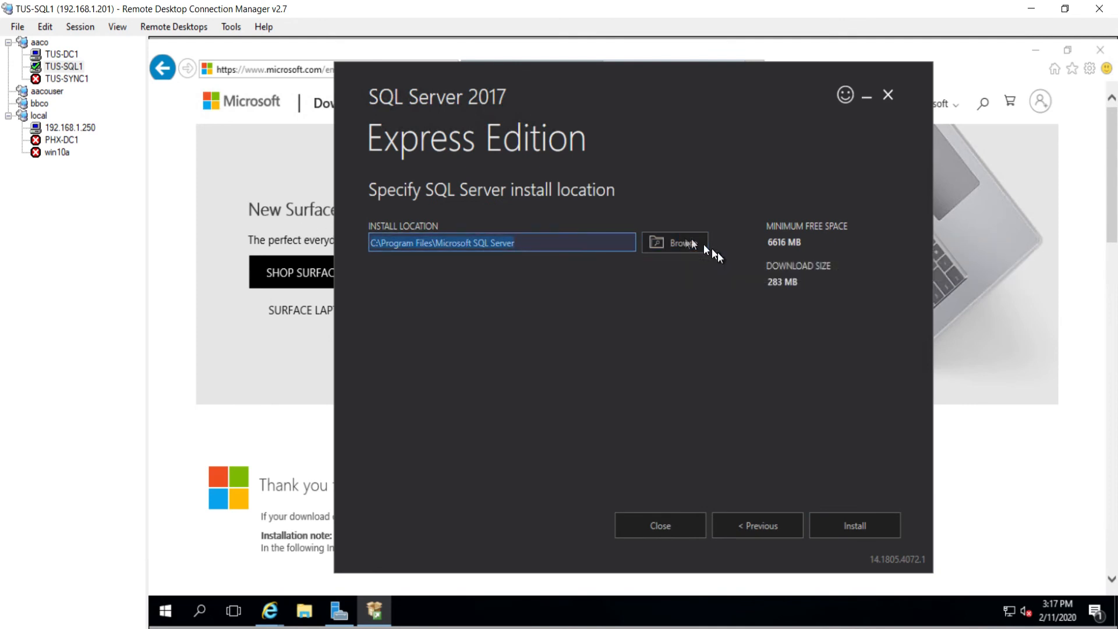
{"action": "type", "text": "F:\\SQL"}
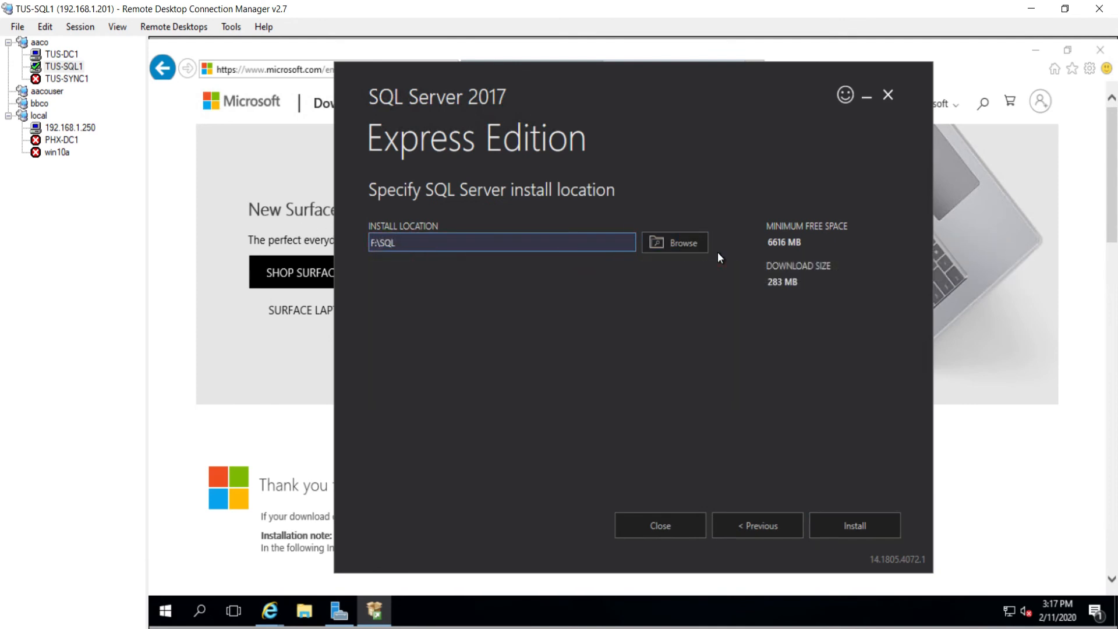
{"action": "left_click", "coordinate": [858, 522]}
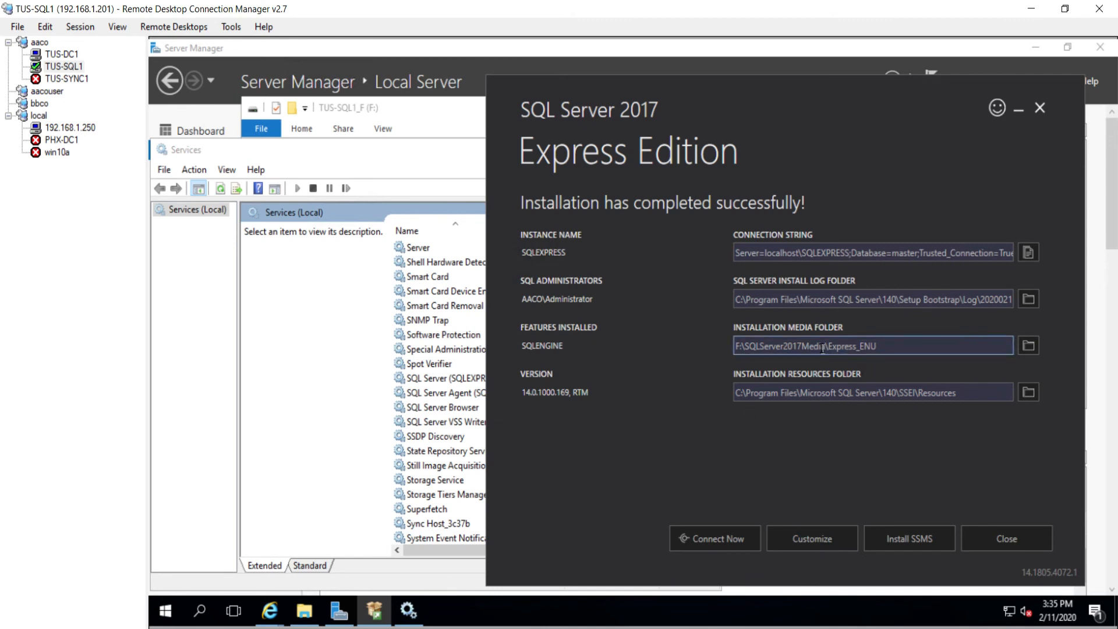
Step: Open the SQL Server (SQLEXPRESS) service properties at its Log On settings
{"action": "left_click", "coordinate": [438, 382]}
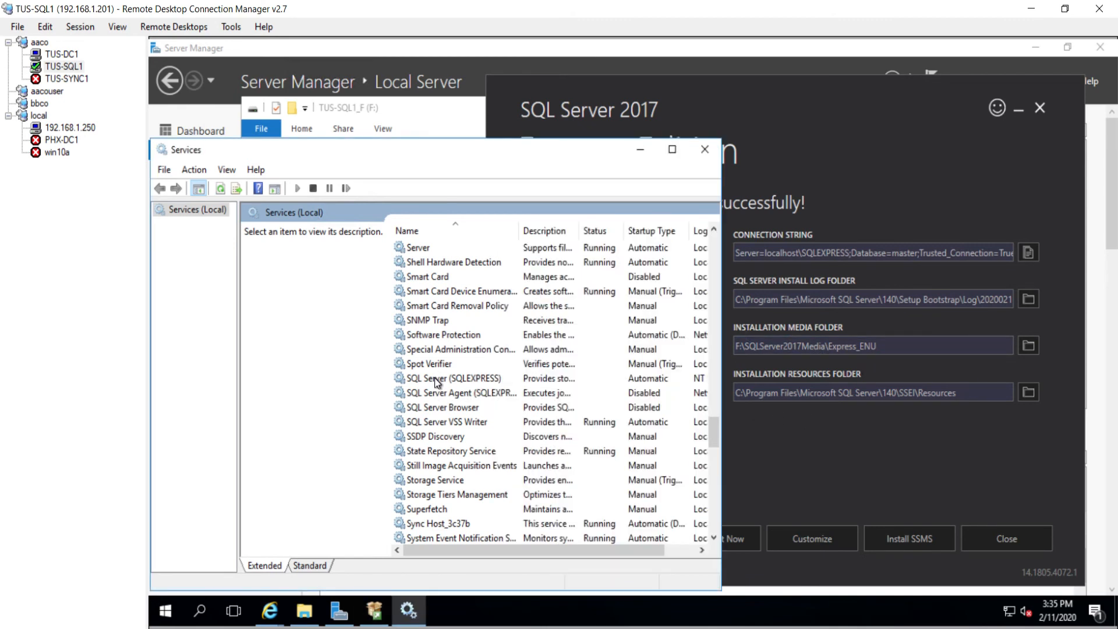
{"action": "left_click", "coordinate": [438, 380]}
{"action": "right_click", "coordinate": [438, 382]}
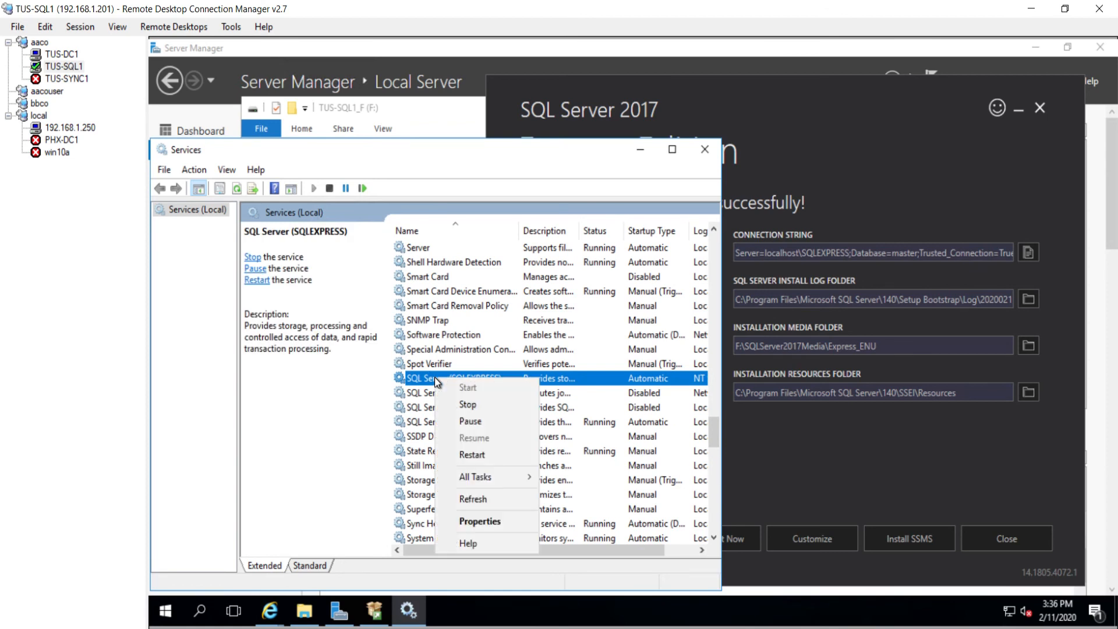
{"action": "left_click", "coordinate": [471, 522]}
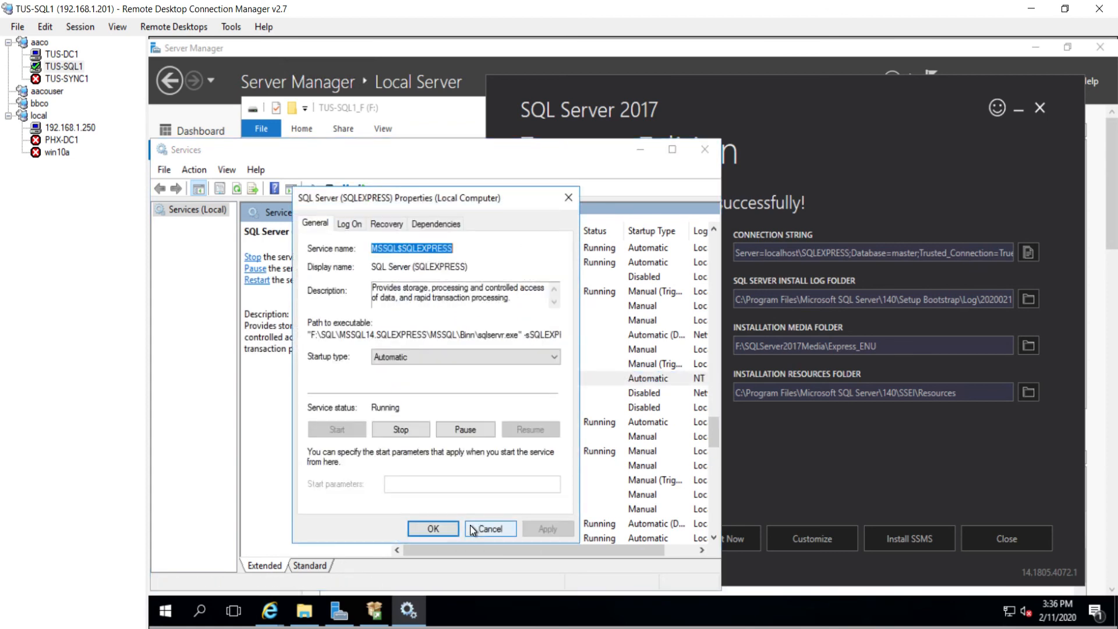
{"action": "left_click", "coordinate": [338, 222]}
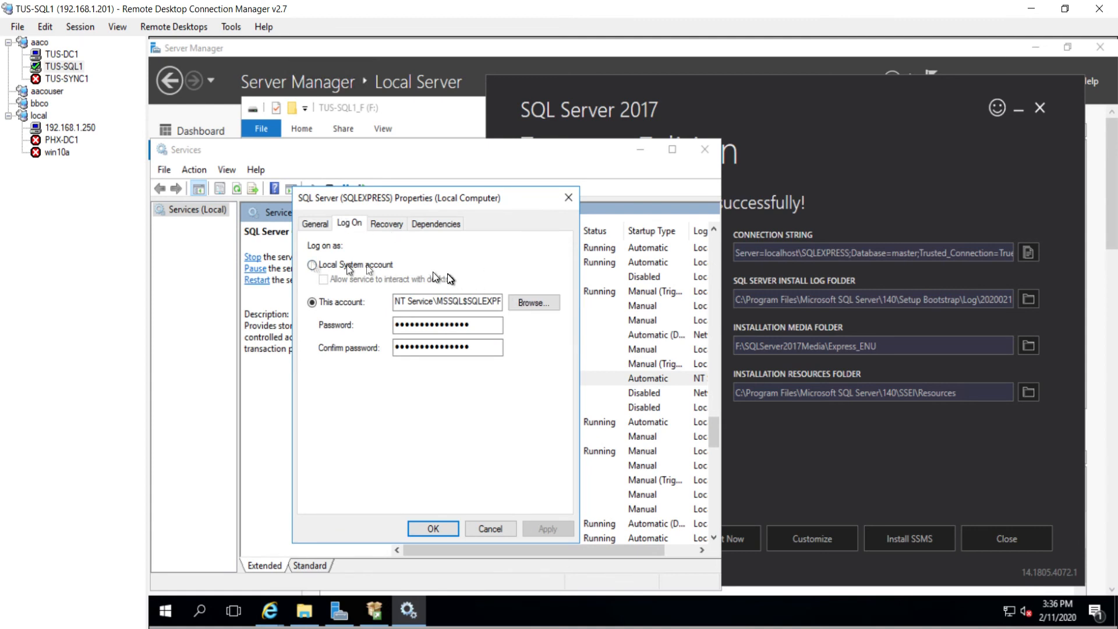
Step: Set the log-on account to s_tus-sql1 from Entire Directory with blank passwords and apply
{"action": "left_click", "coordinate": [527, 303]}
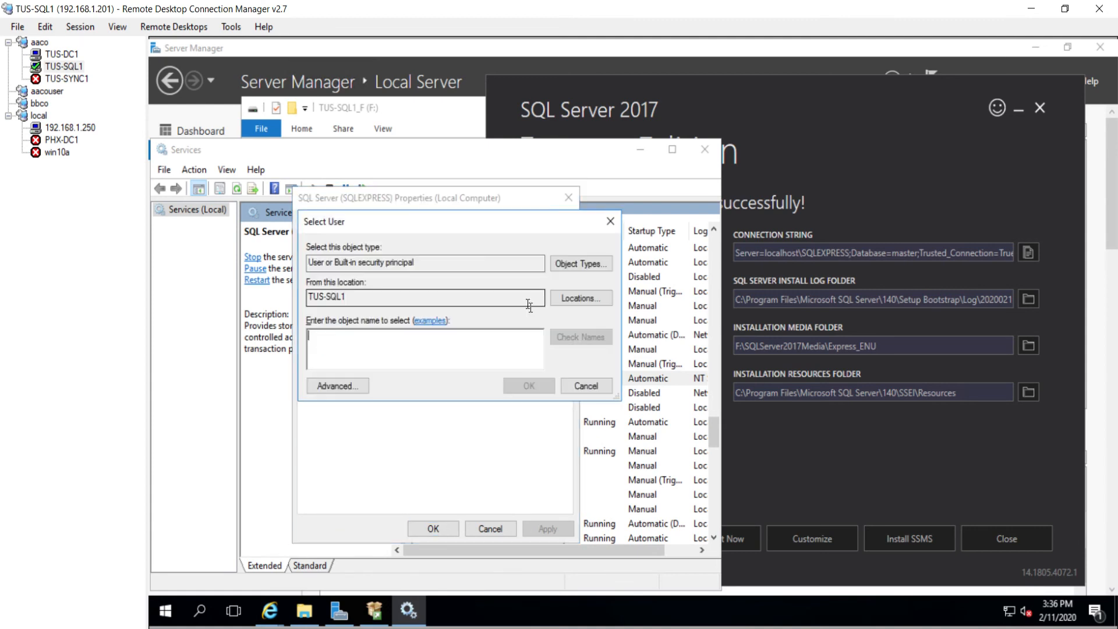
{"action": "type", "text": "s_tus-sql1"}
{"action": "left_click", "coordinate": [576, 299]}
{"action": "left_click", "coordinate": [372, 324]}
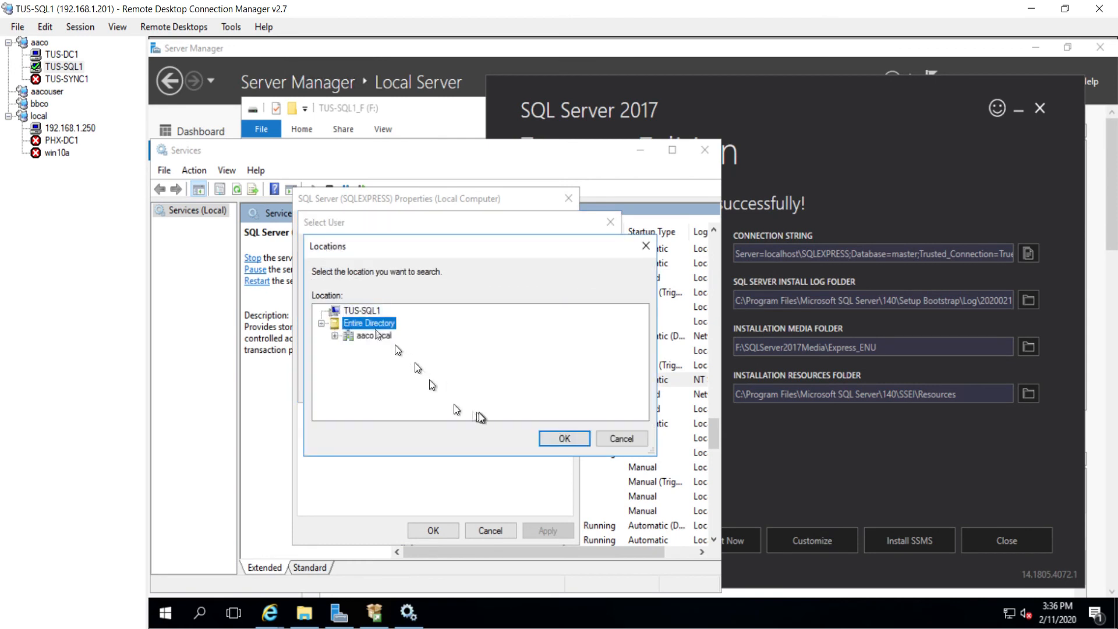
{"action": "left_click", "coordinate": [550, 439]}
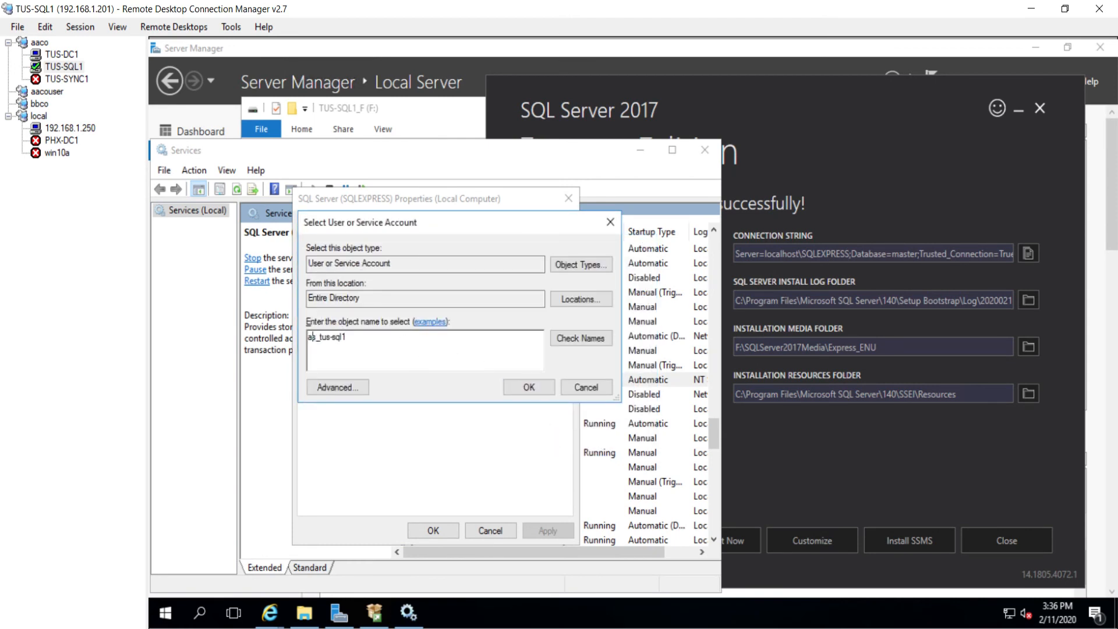
{"action": "key", "text": "Return"}
{"action": "key", "text": "Tab"}
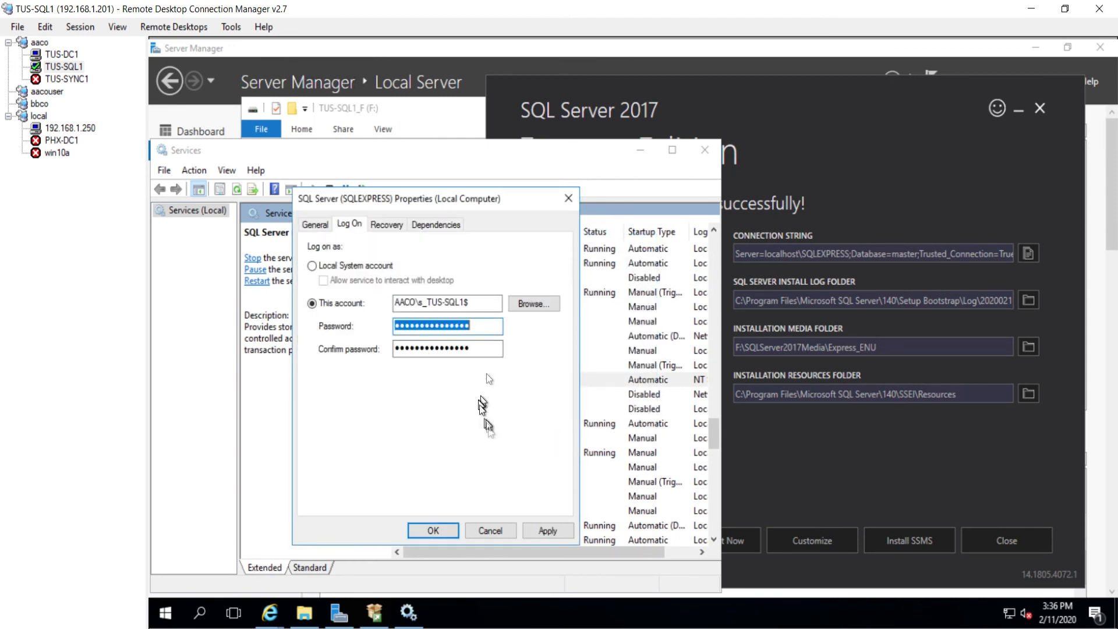
{"action": "key", "text": "BackSpace"}
{"action": "key", "text": "Tab"}
{"action": "key", "text": "BackSpace"}
{"action": "left_click", "coordinate": [547, 530]}
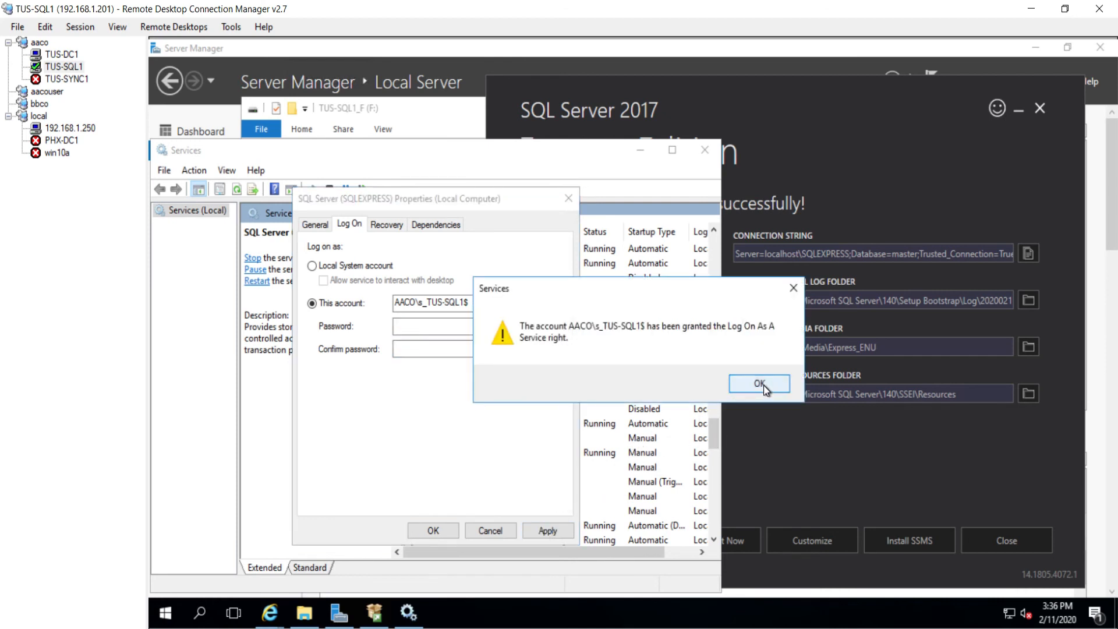
{"action": "right_click", "coordinate": [165, 615]}
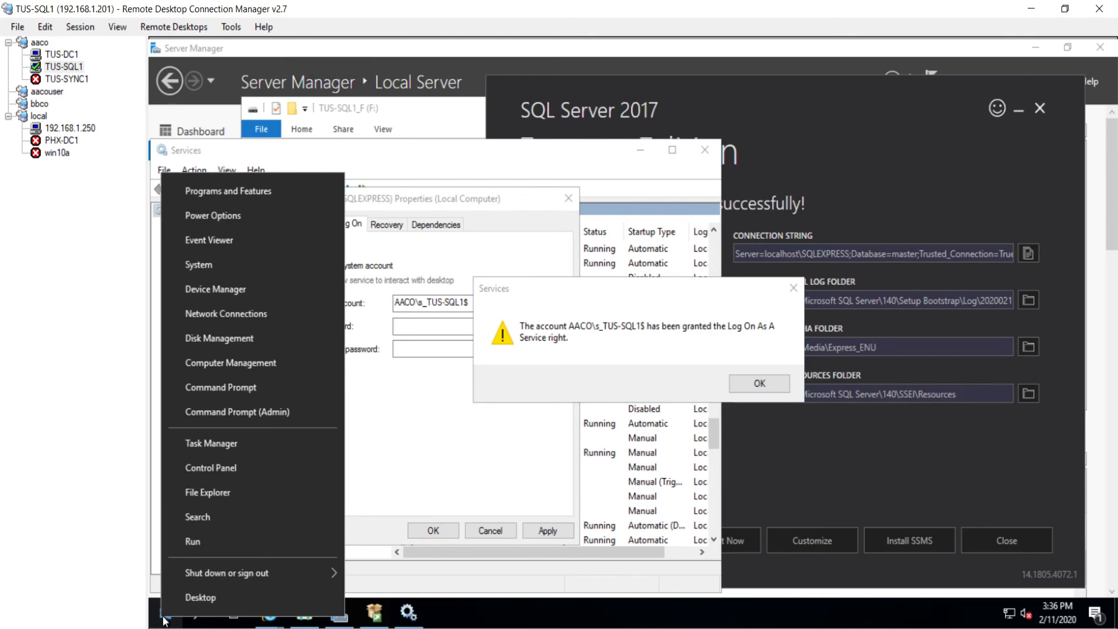
Step: Launch Local Security Policy from Windows Administrative Tools
{"action": "left_click", "coordinate": [165, 616]}
{"action": "scroll", "coordinate": [250, 555], "scroll_direction": "down", "scroll_amount": 2}
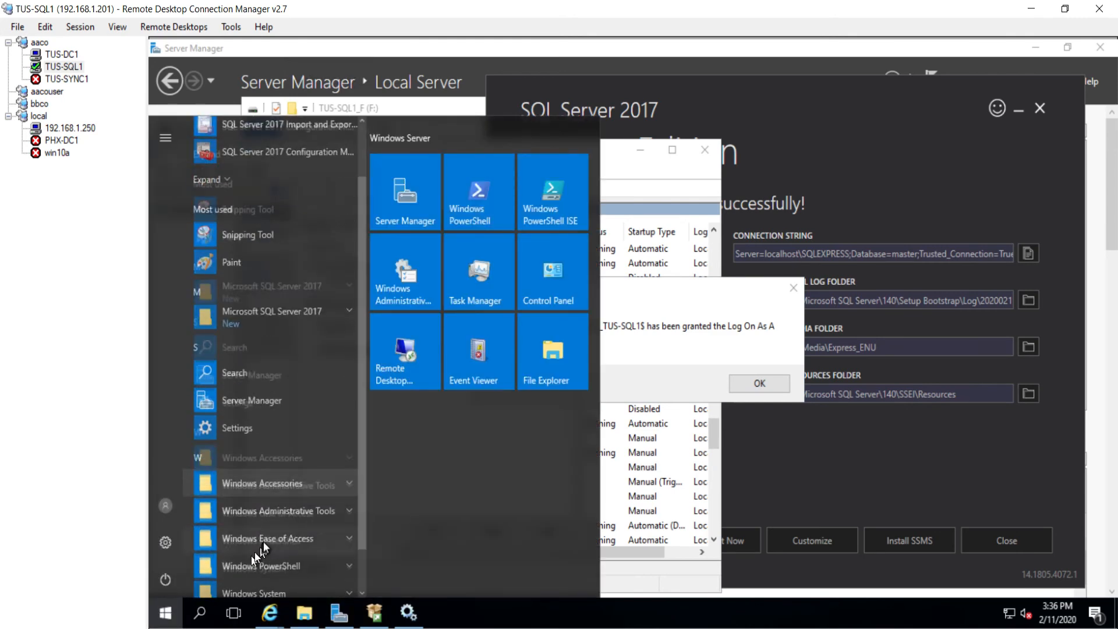
{"action": "left_click", "coordinate": [290, 464]}
{"action": "scroll", "coordinate": [288, 467], "scroll_direction": "down", "scroll_amount": 5}
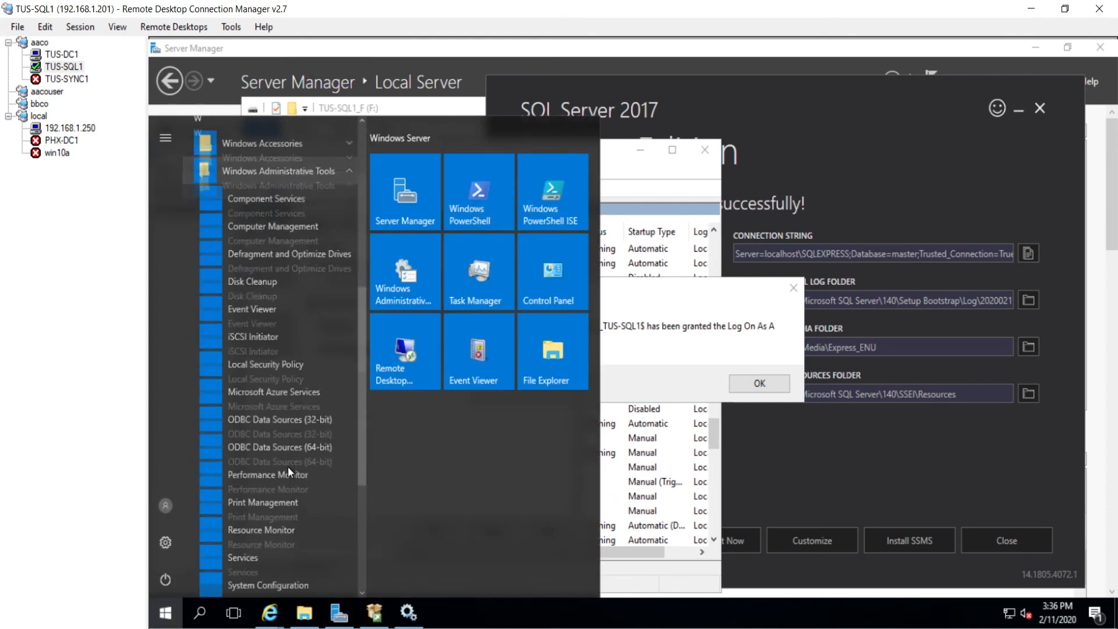
{"action": "left_click", "coordinate": [261, 367]}
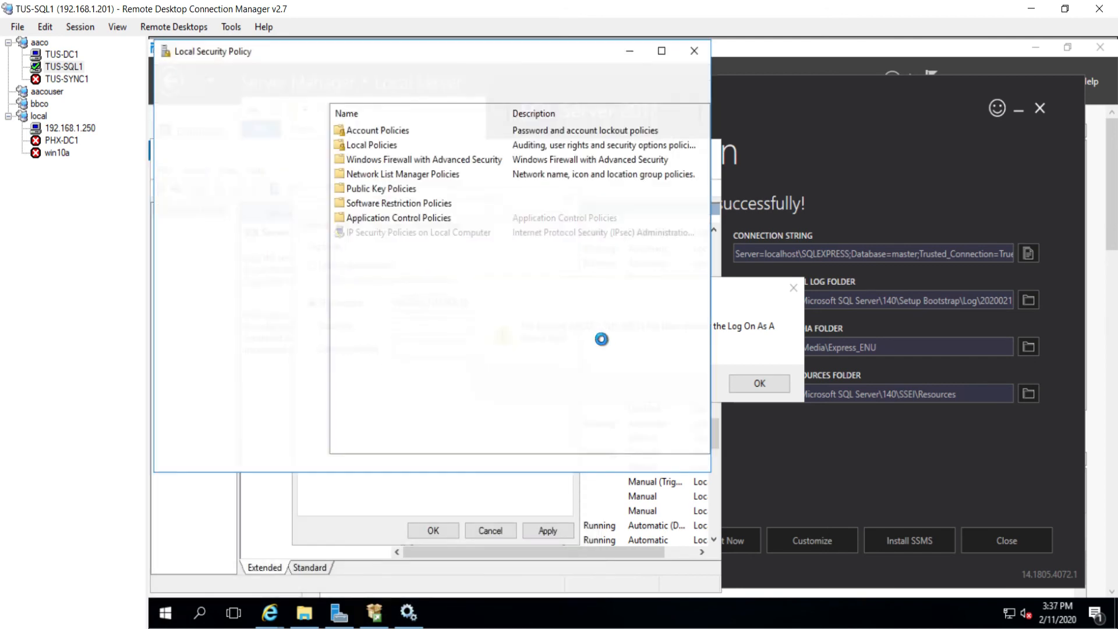
Step: Add s_tus-sql to the Log on as a service user right
{"action": "double_click", "coordinate": [385, 147]}
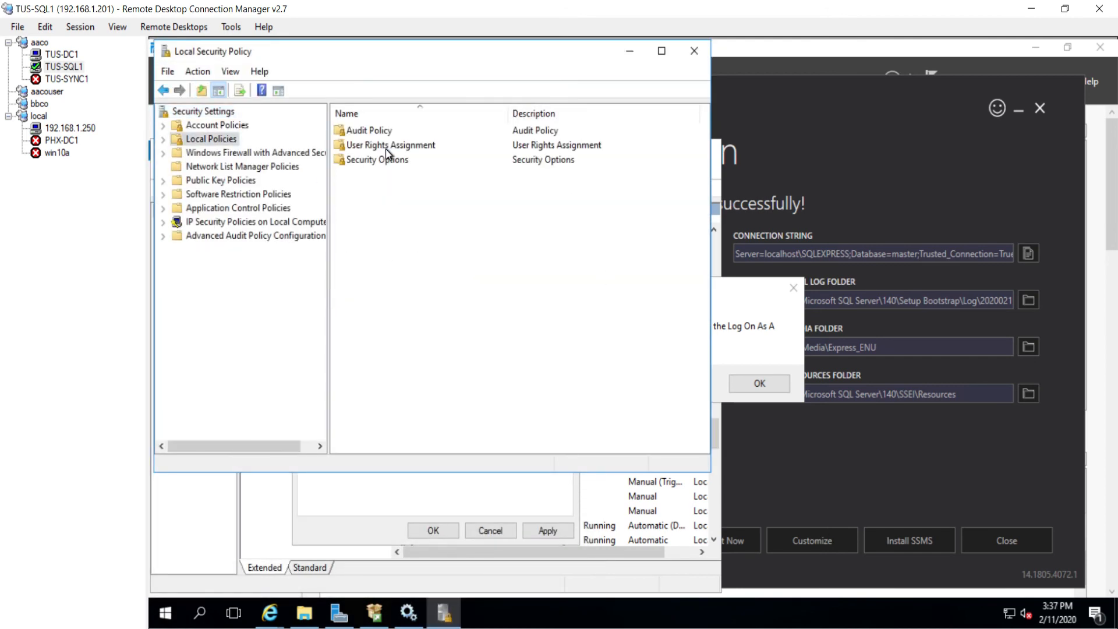
{"action": "double_click", "coordinate": [386, 146]}
{"action": "left_click", "coordinate": [419, 247]}
{"action": "key", "text": "l"}
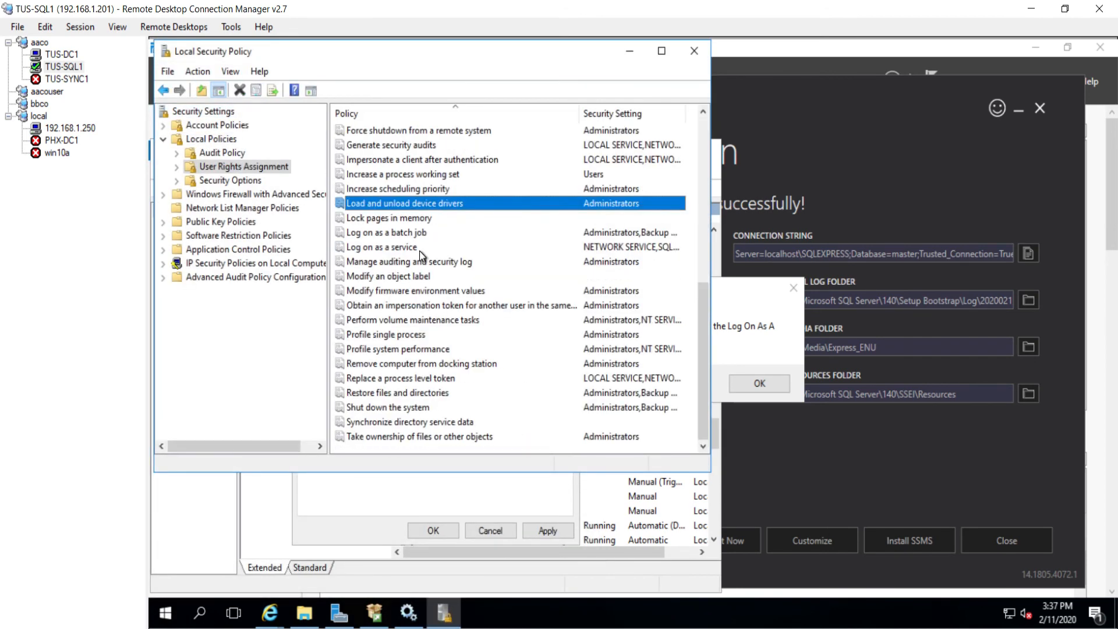
{"action": "double_click", "coordinate": [407, 247]}
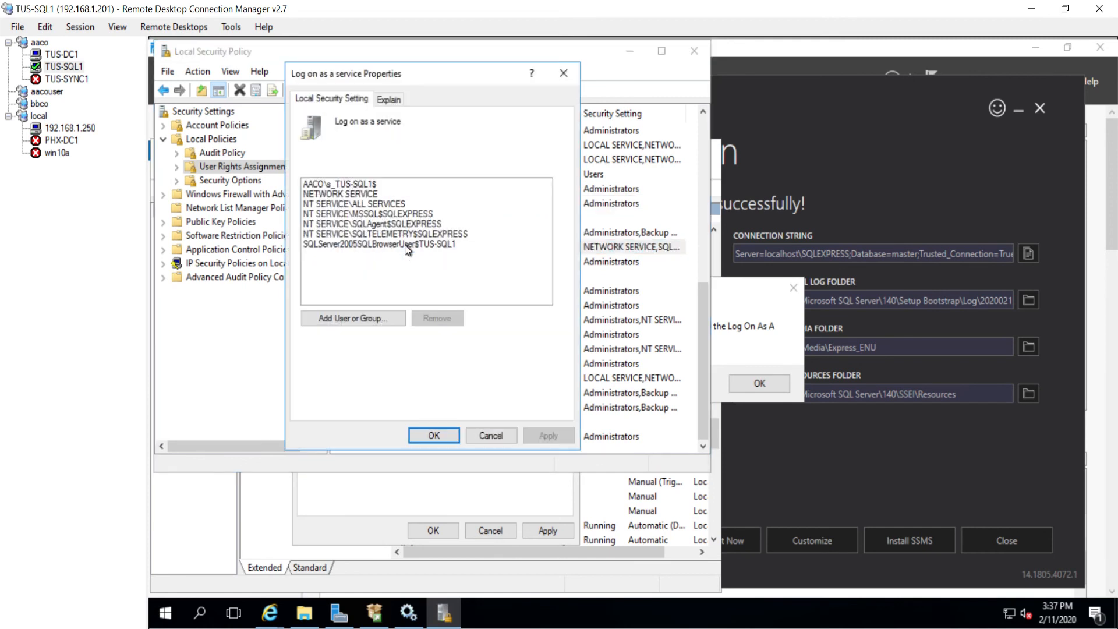
{"action": "left_click", "coordinate": [362, 318]}
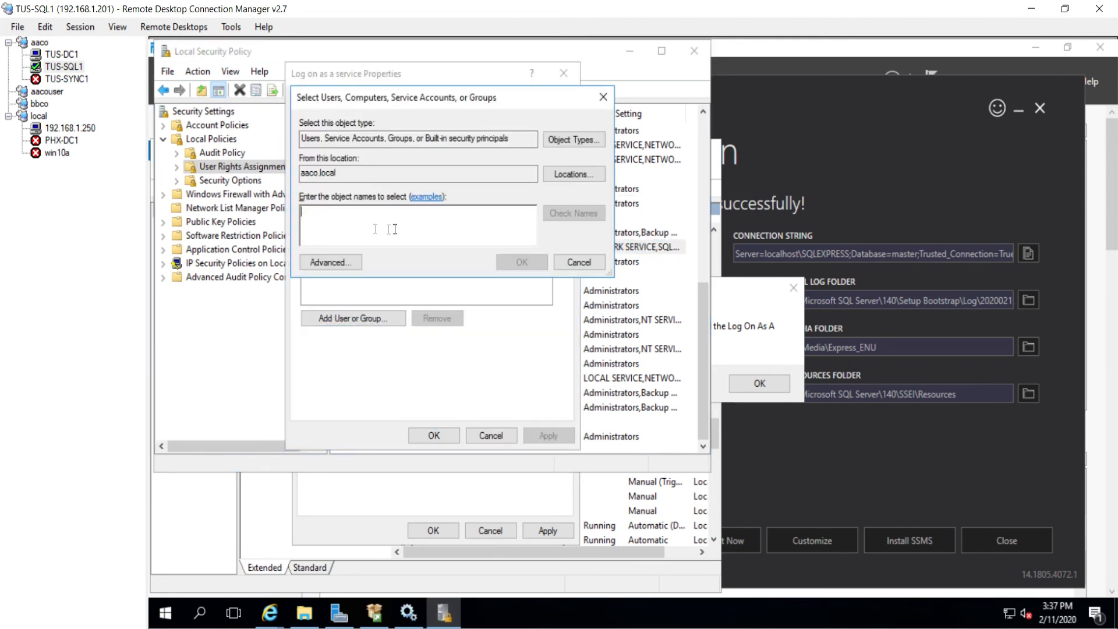
{"action": "type", "text": "s_tus-sql"}
{"action": "key", "text": "Return"}
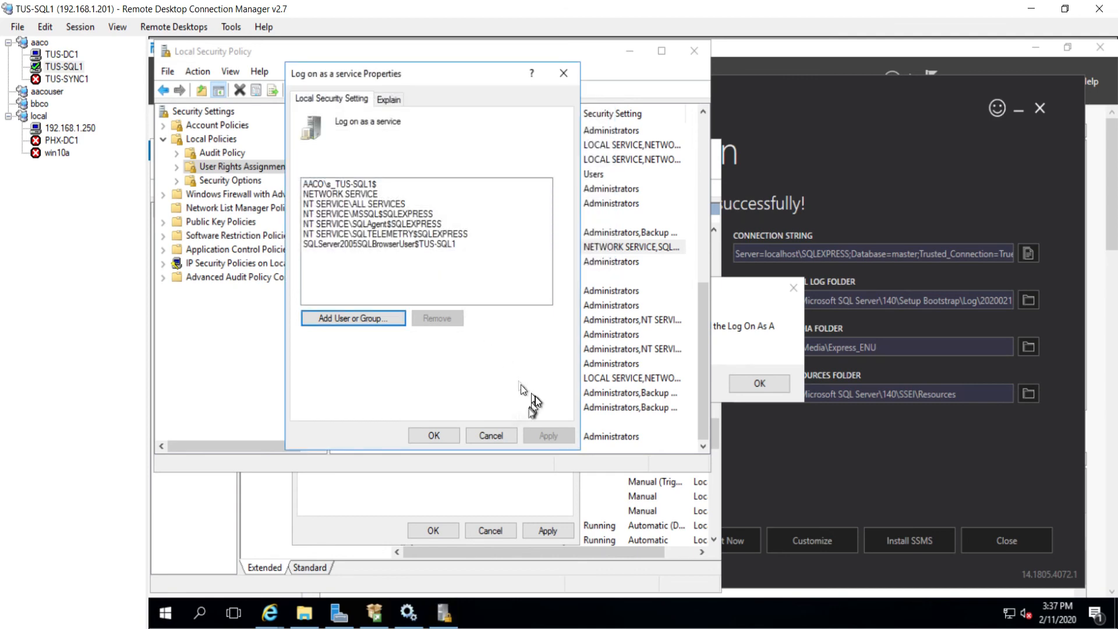
{"action": "left_click", "coordinate": [425, 436]}
{"action": "left_click", "coordinate": [743, 306]}
Step: Apply the SQL Server log-on change, close Local Security Policy, and restart SQL Server (SQLEXPRESS)
{"action": "left_click", "coordinate": [758, 382]}
{"action": "left_click", "coordinate": [547, 530]}
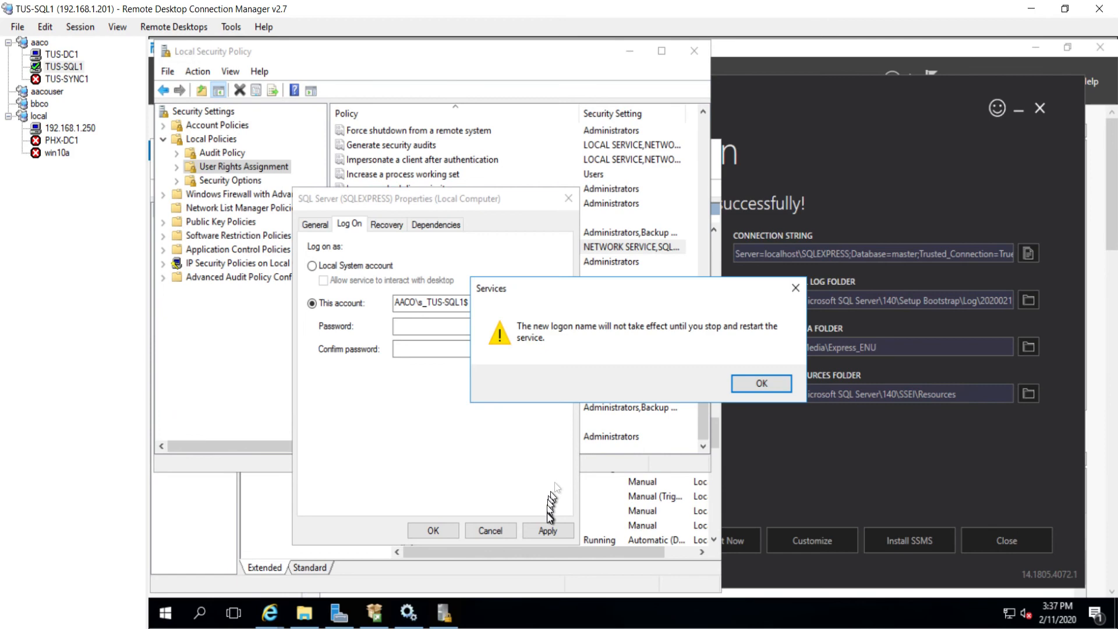
{"action": "left_click", "coordinate": [756, 383]}
{"action": "left_click", "coordinate": [433, 530]}
{"action": "left_click", "coordinate": [695, 51]}
{"action": "right_click", "coordinate": [491, 383]}
{"action": "left_click", "coordinate": [523, 459]}
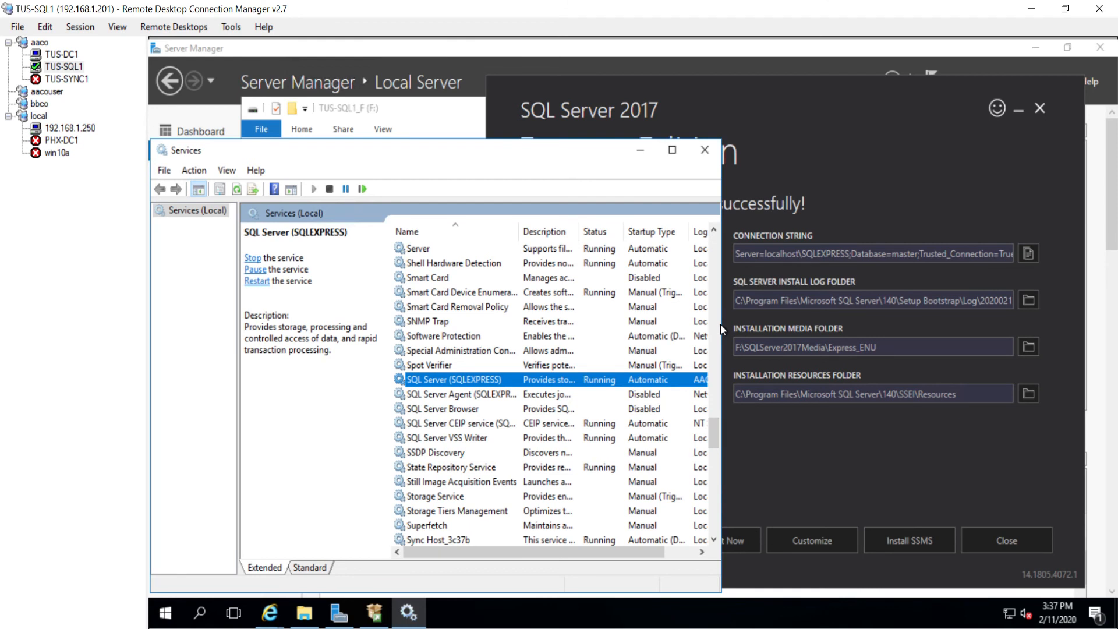
{"action": "left_click_drag", "start_coordinate": [721, 324], "coordinate": [920, 309]}
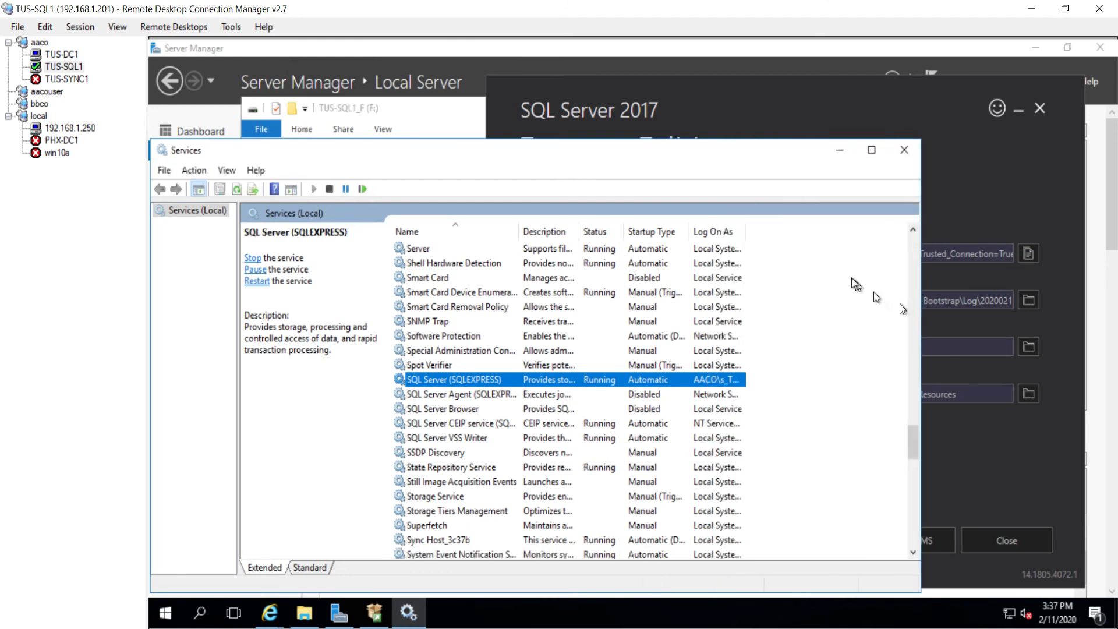
{"action": "double_click", "coordinate": [743, 231]}
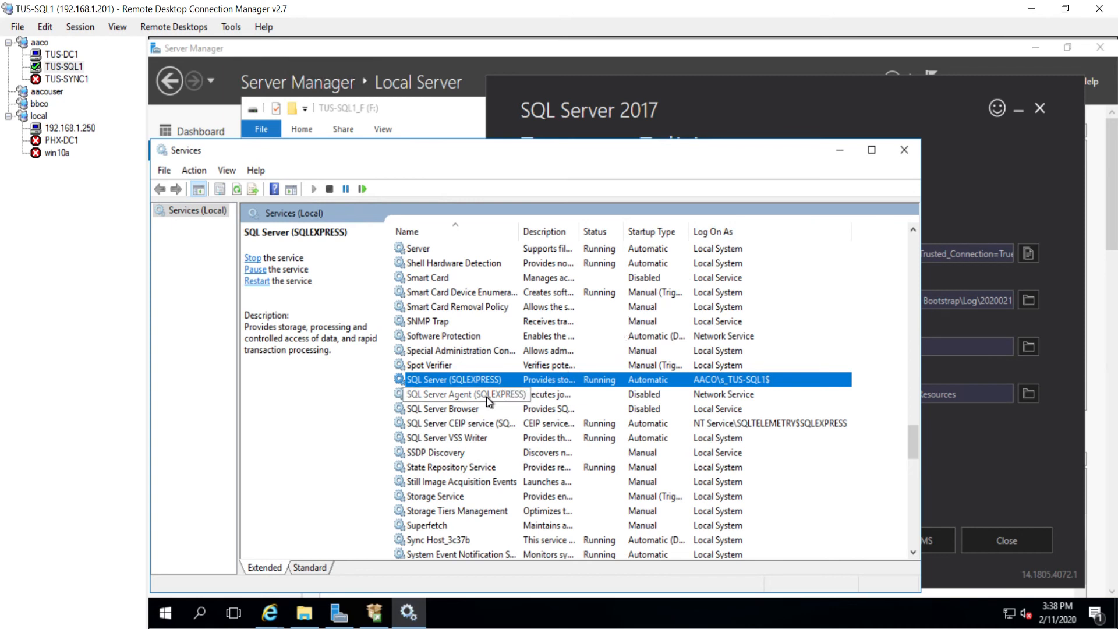
{"action": "right_click", "coordinate": [487, 398]}
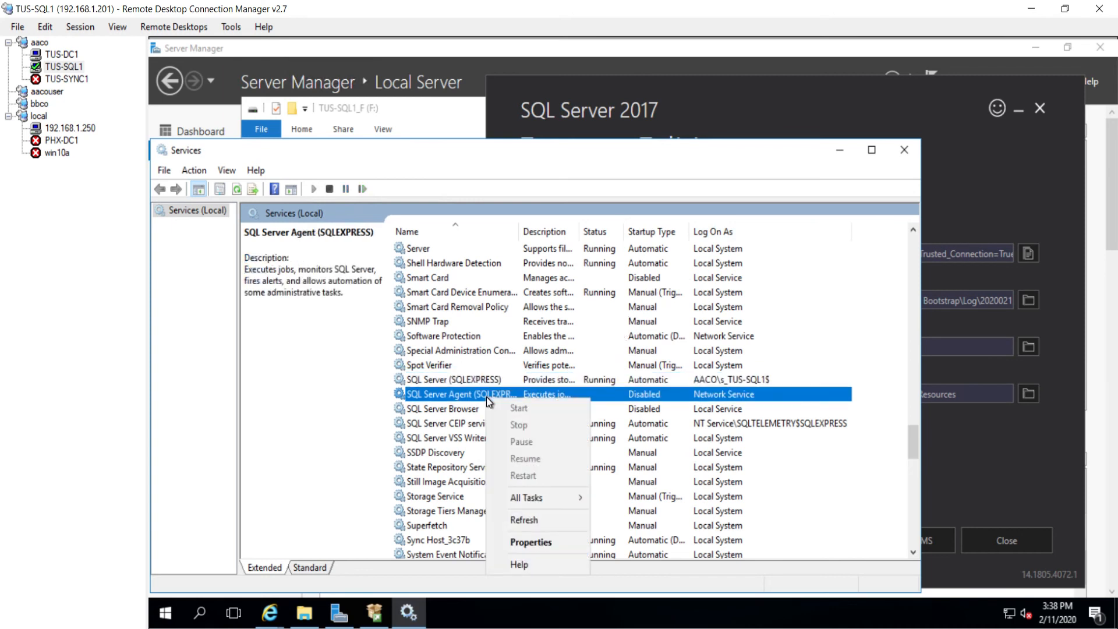
{"action": "left_click", "coordinate": [533, 541]}
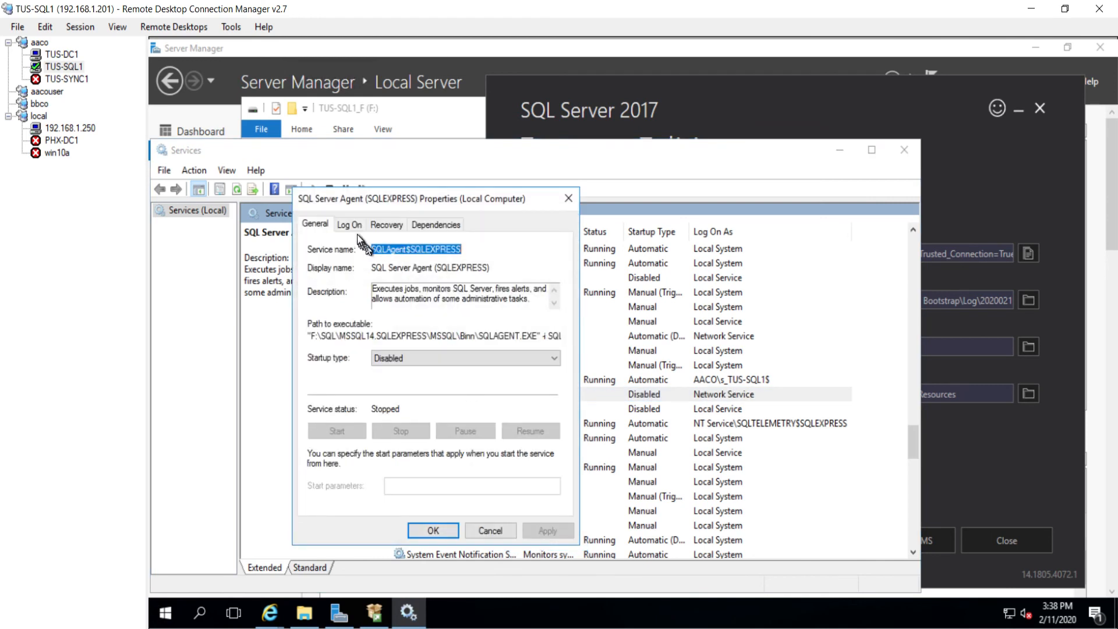
{"action": "left_click", "coordinate": [351, 225]}
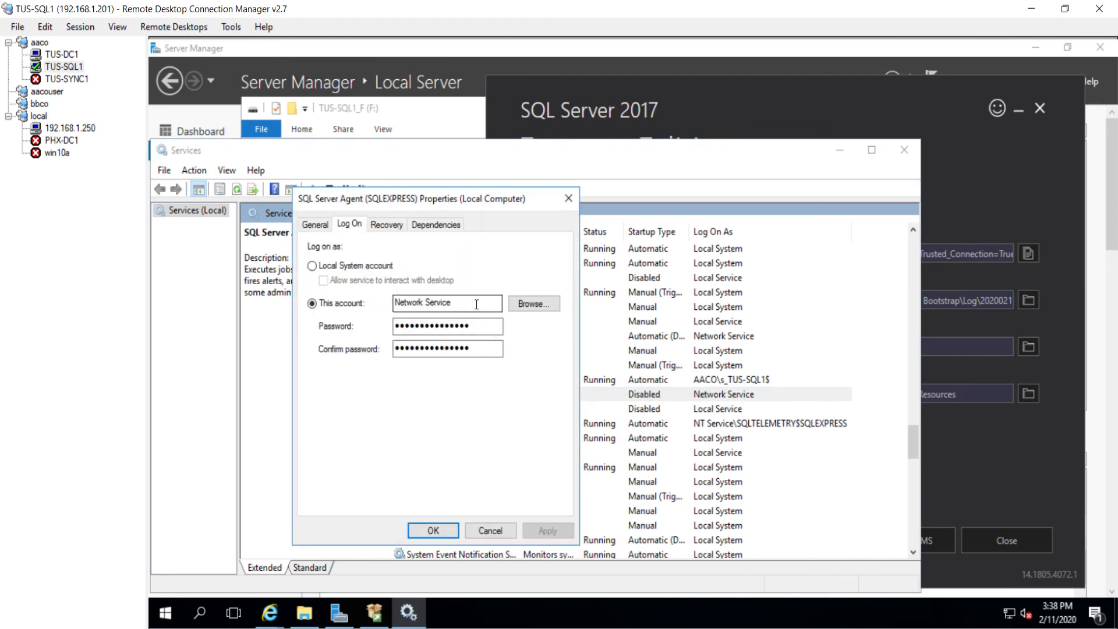
{"action": "left_click", "coordinate": [527, 304]}
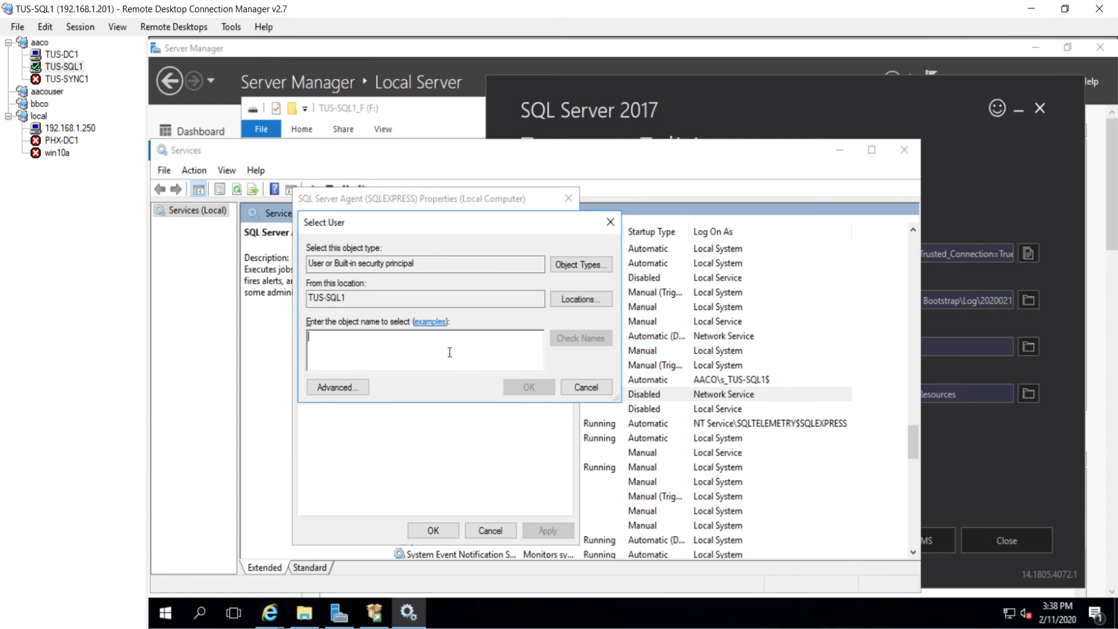
{"action": "left_click", "coordinate": [594, 301]}
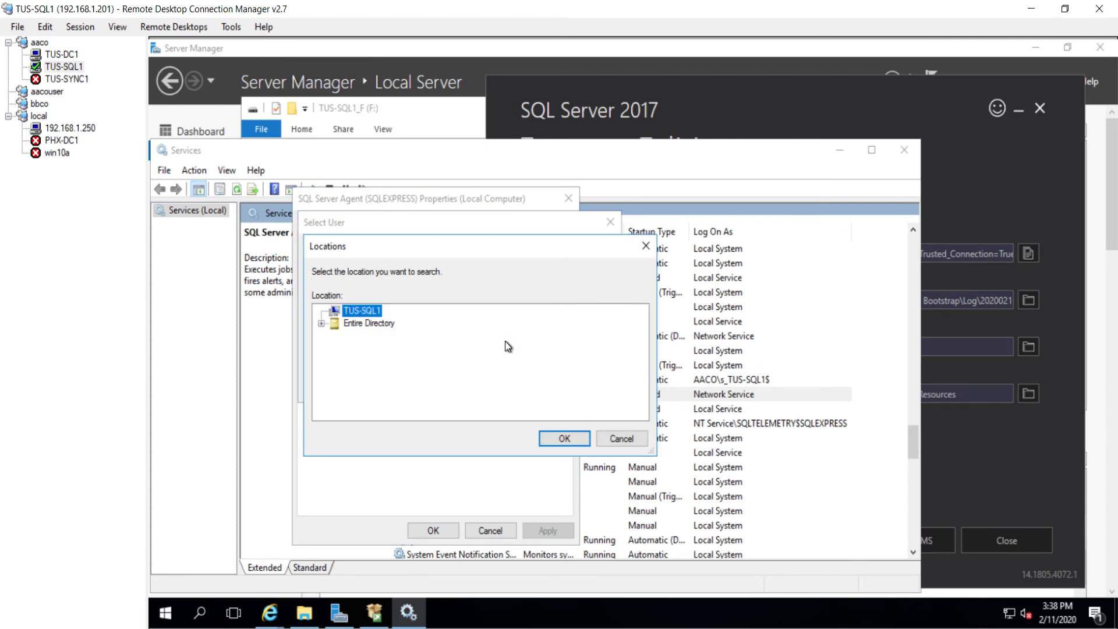
{"action": "double_click", "coordinate": [370, 323]}
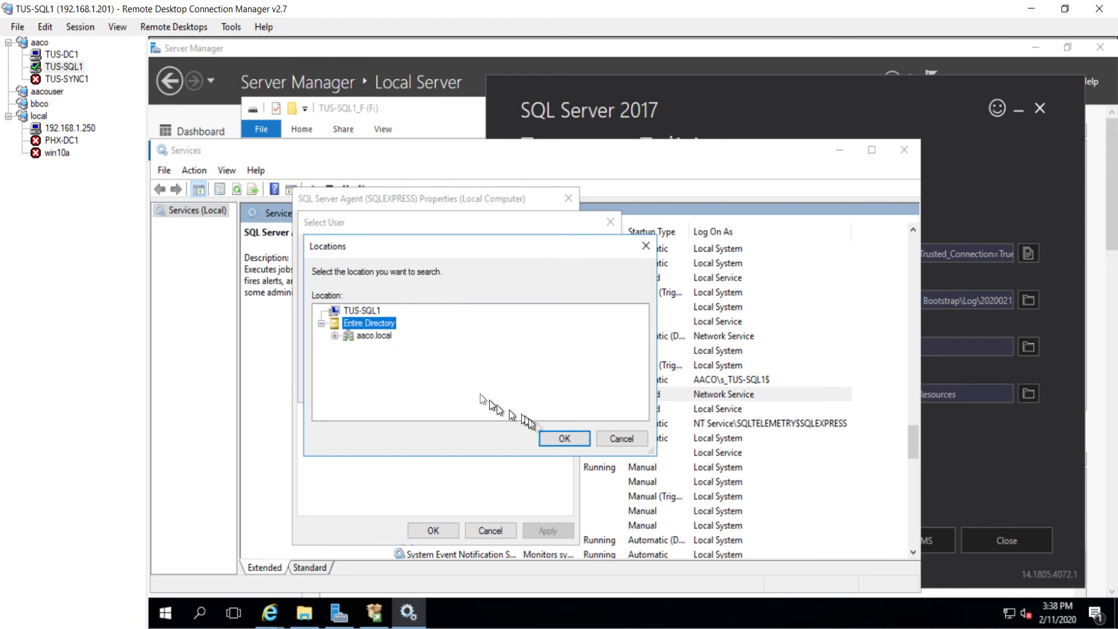
{"action": "left_click", "coordinate": [564, 438]}
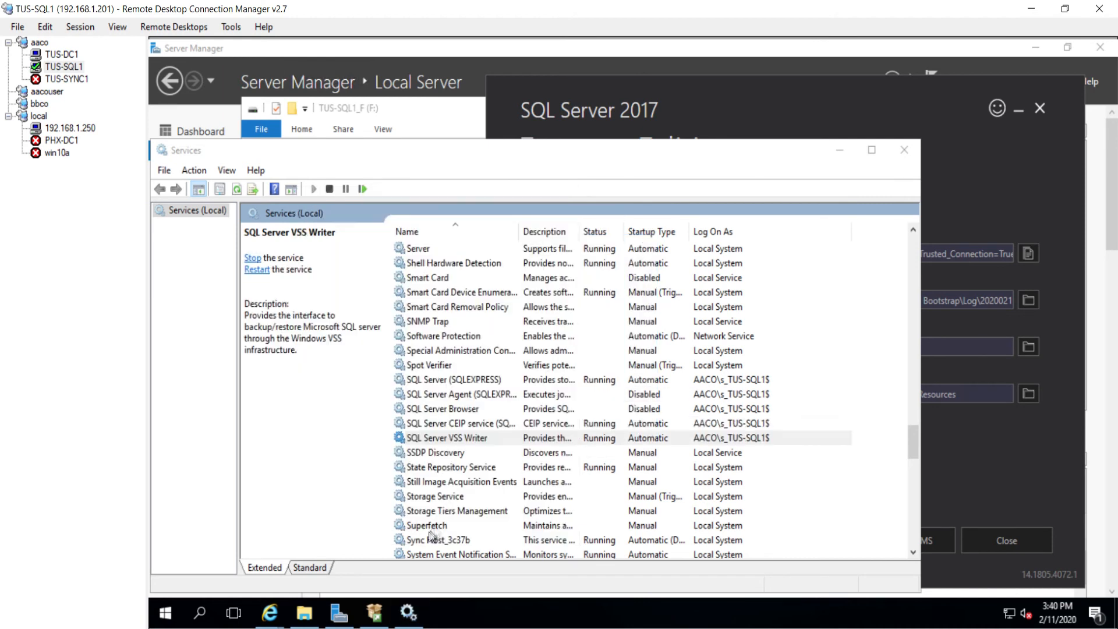
Step: Restart the SQL Server VSS Writer service and bring up the app list
{"action": "left_click", "coordinate": [466, 440]}
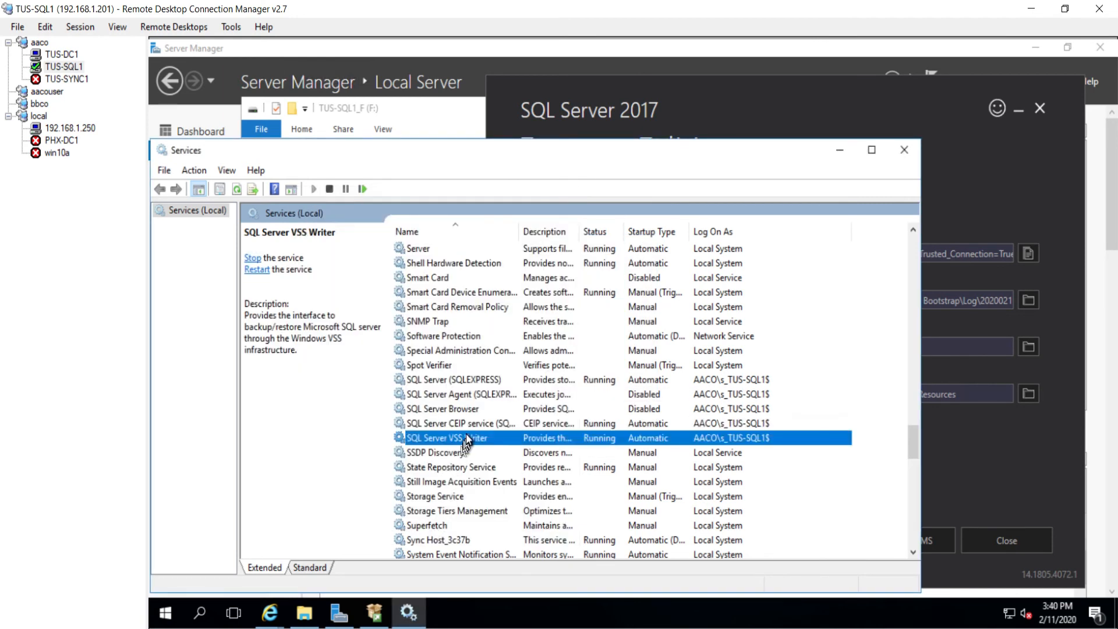
{"action": "right_click", "coordinate": [486, 438]}
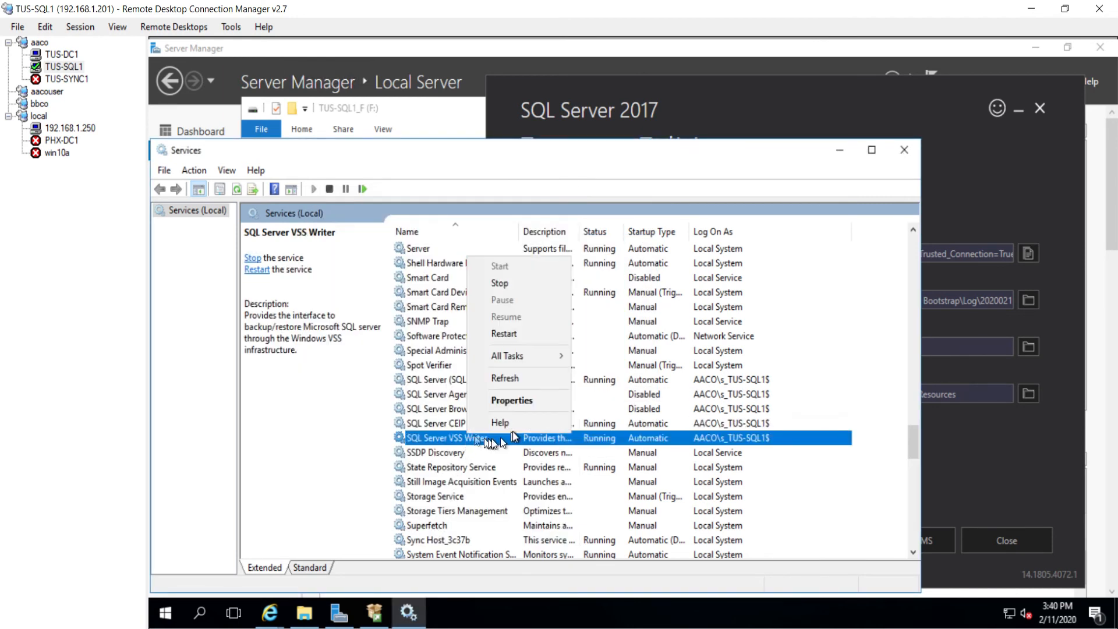
{"action": "left_click", "coordinate": [512, 339]}
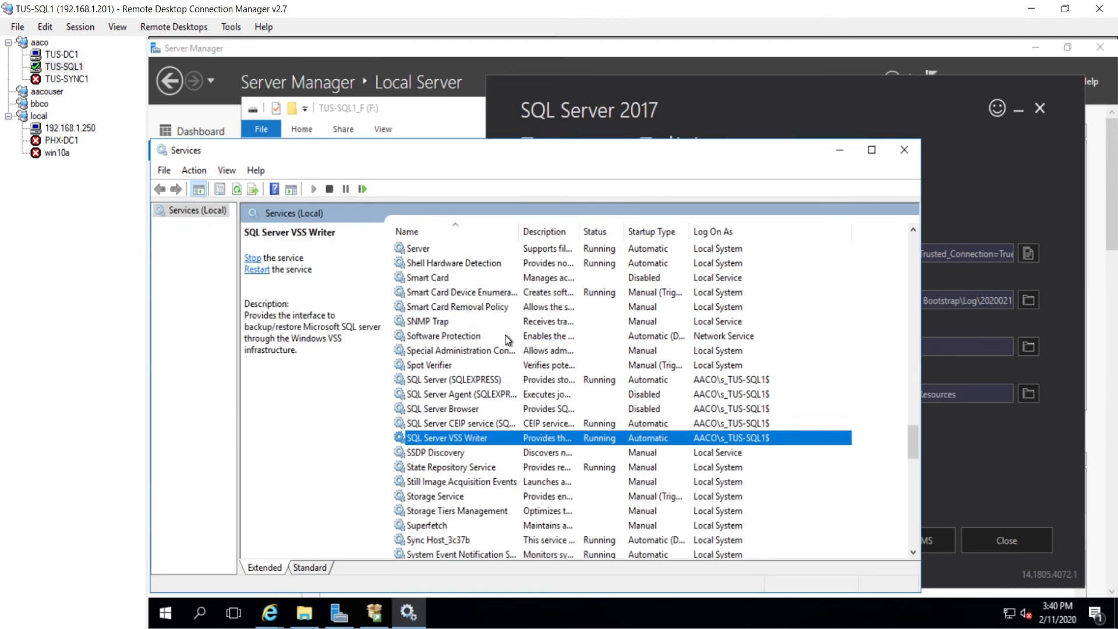
{"action": "left_click", "coordinate": [167, 610]}
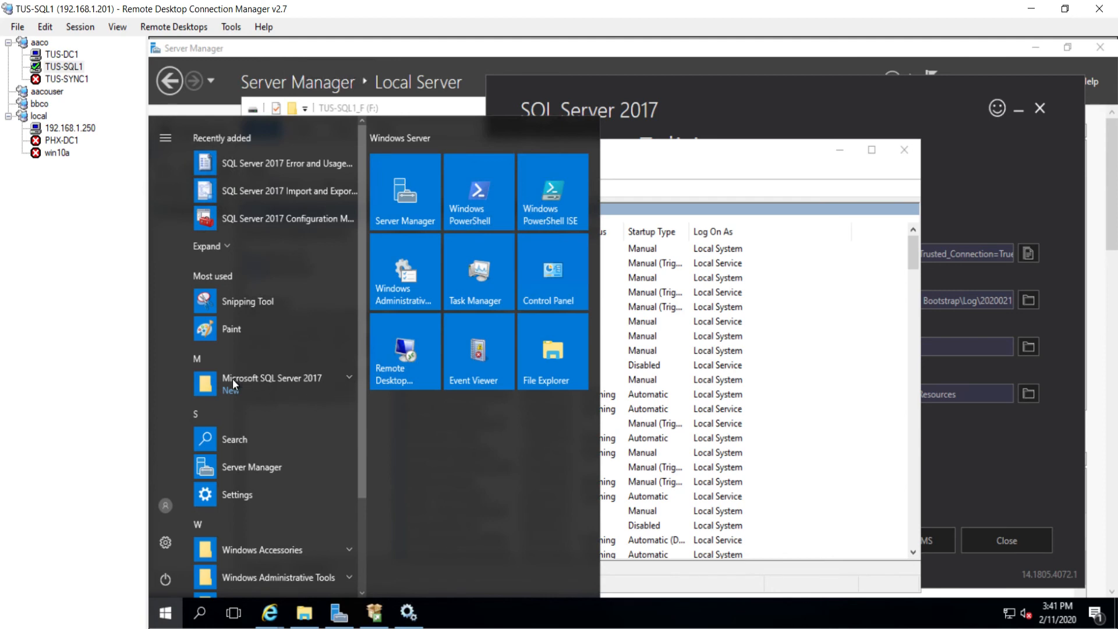
Step: Download SQL Server Management Studio and run its installer
{"action": "left_click", "coordinate": [598, 151]}
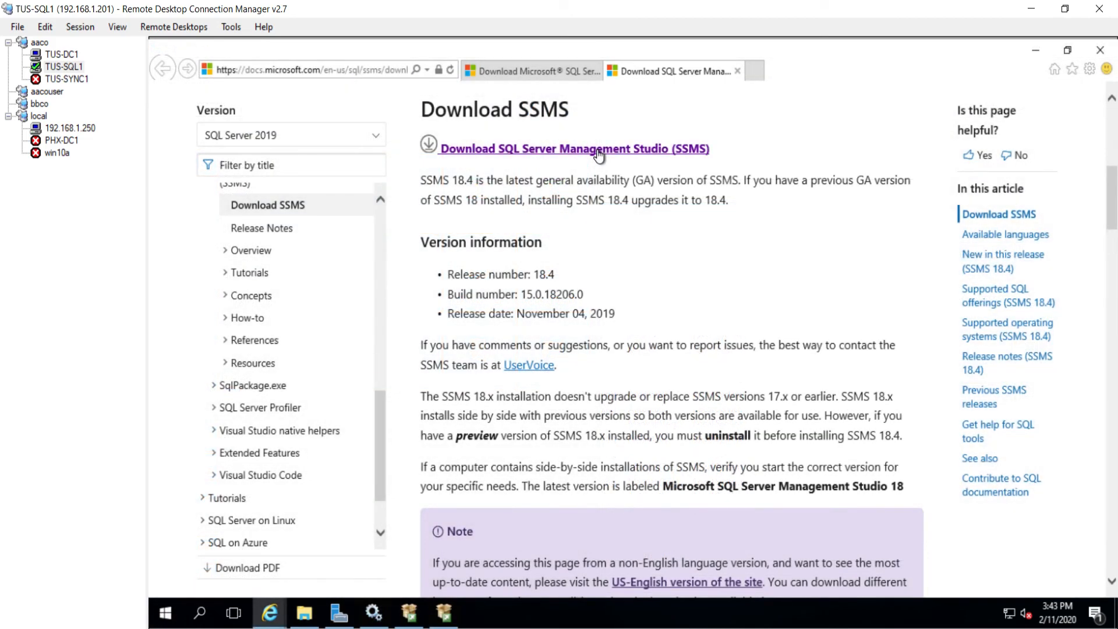
{"action": "left_click", "coordinate": [806, 579]}
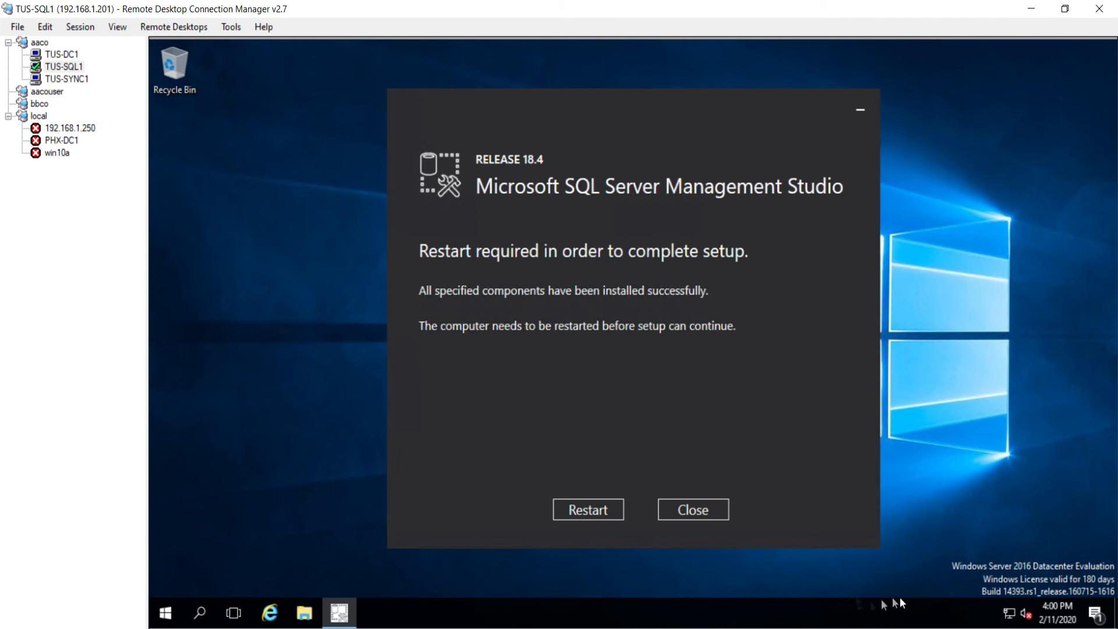
Step: Restart, then check the domain Administrator login's server role membership includes sysadmin
{"action": "left_click", "coordinate": [595, 512]}
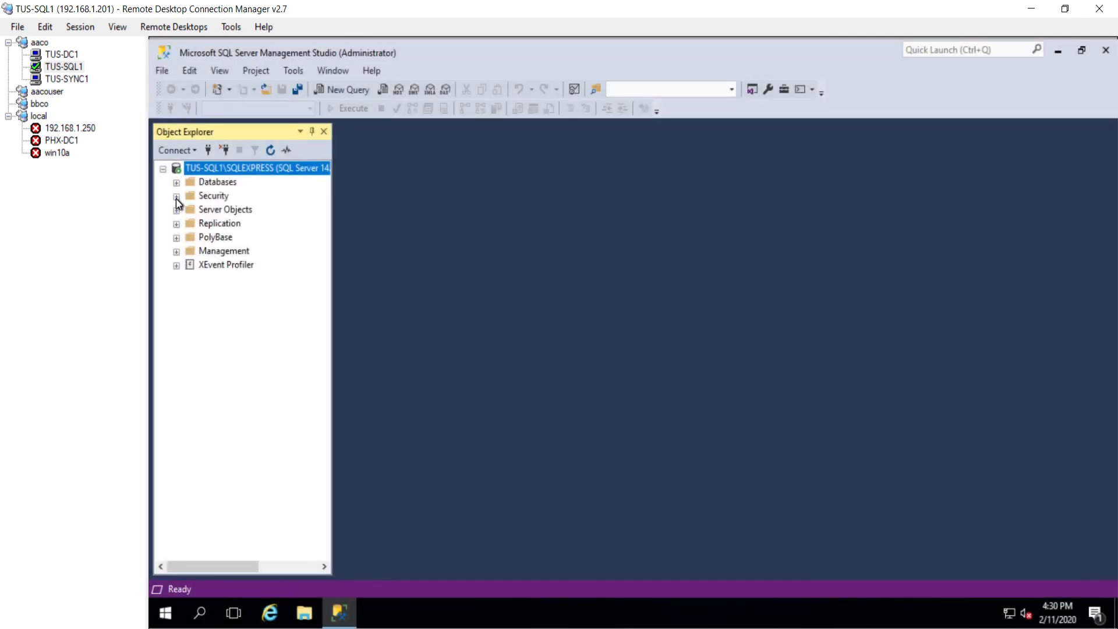
{"action": "left_click", "coordinate": [176, 196]}
{"action": "left_click", "coordinate": [193, 224]}
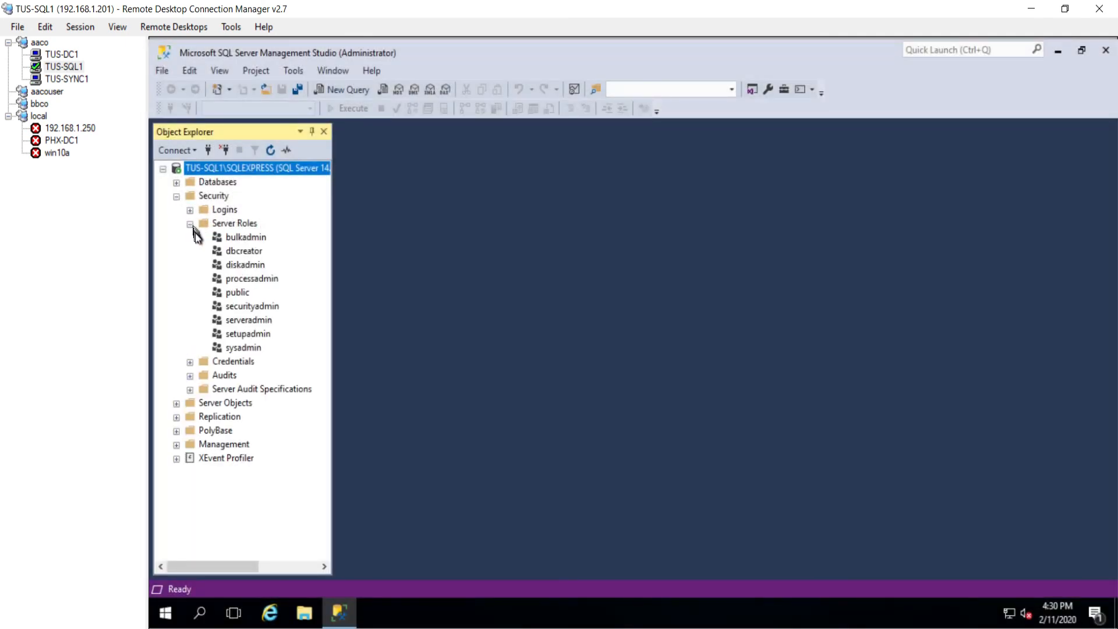
{"action": "left_click", "coordinate": [237, 349]}
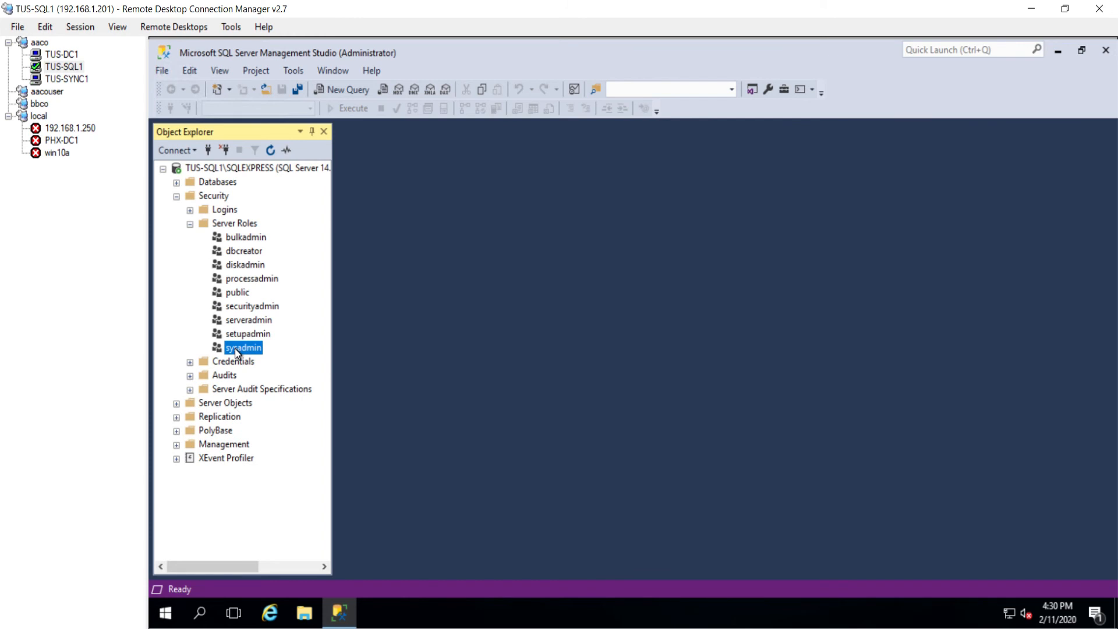
{"action": "left_click", "coordinate": [190, 210]}
{"action": "double_click", "coordinate": [274, 252]}
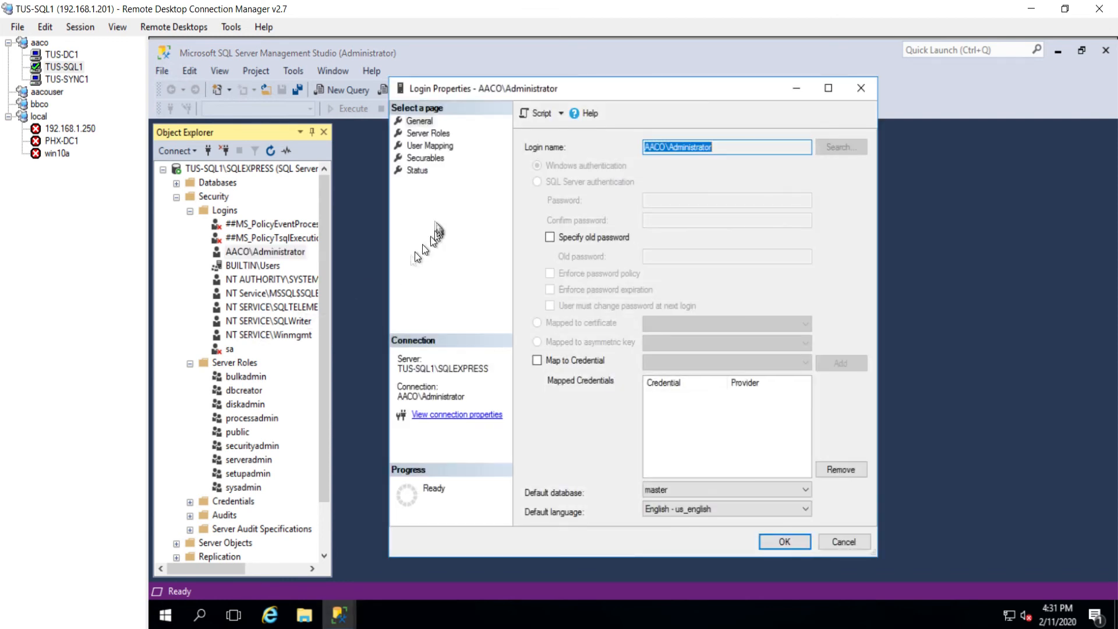
{"action": "left_click", "coordinate": [429, 134]}
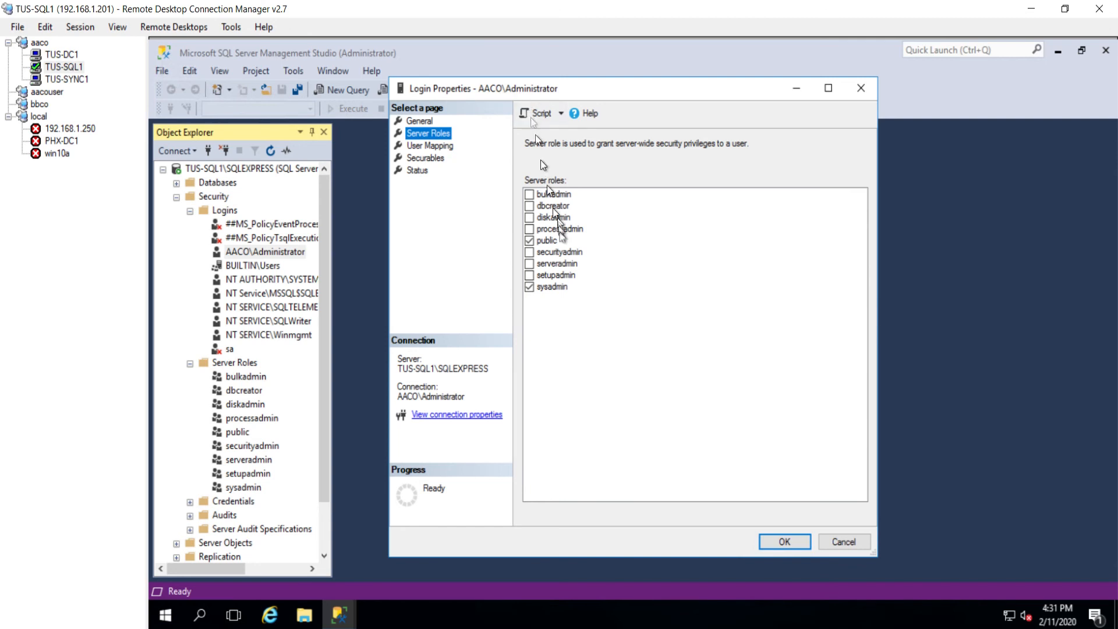
{"action": "left_click", "coordinate": [773, 540]}
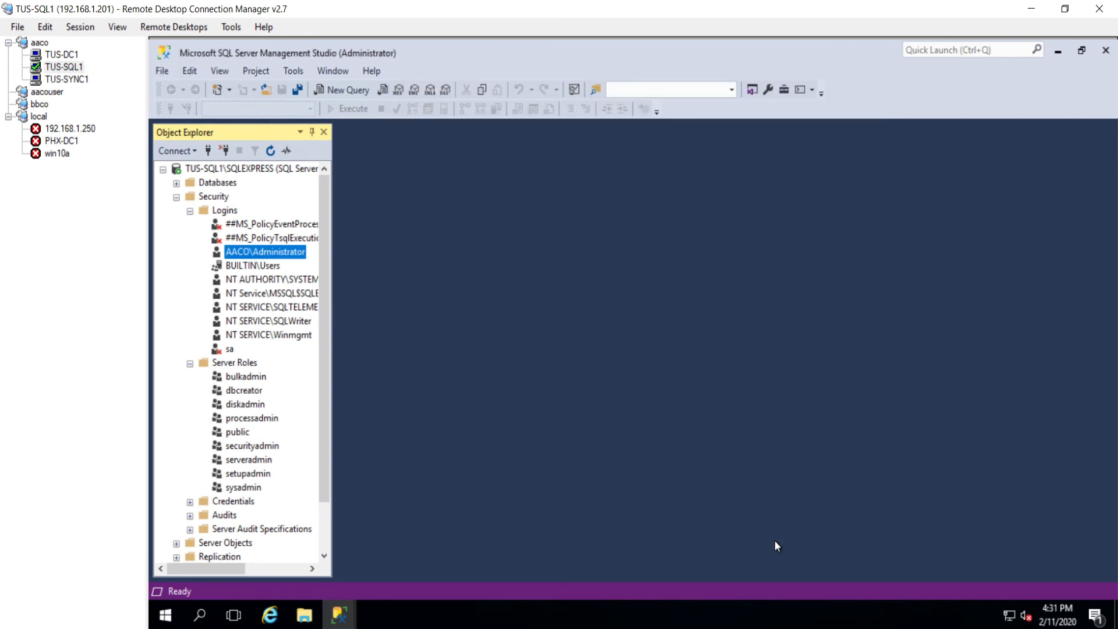
Step: Close SQL Server Management Studio and sign out of the remote session
{"action": "left_click", "coordinate": [1106, 51]}
{"action": "right_click", "coordinate": [165, 615]}
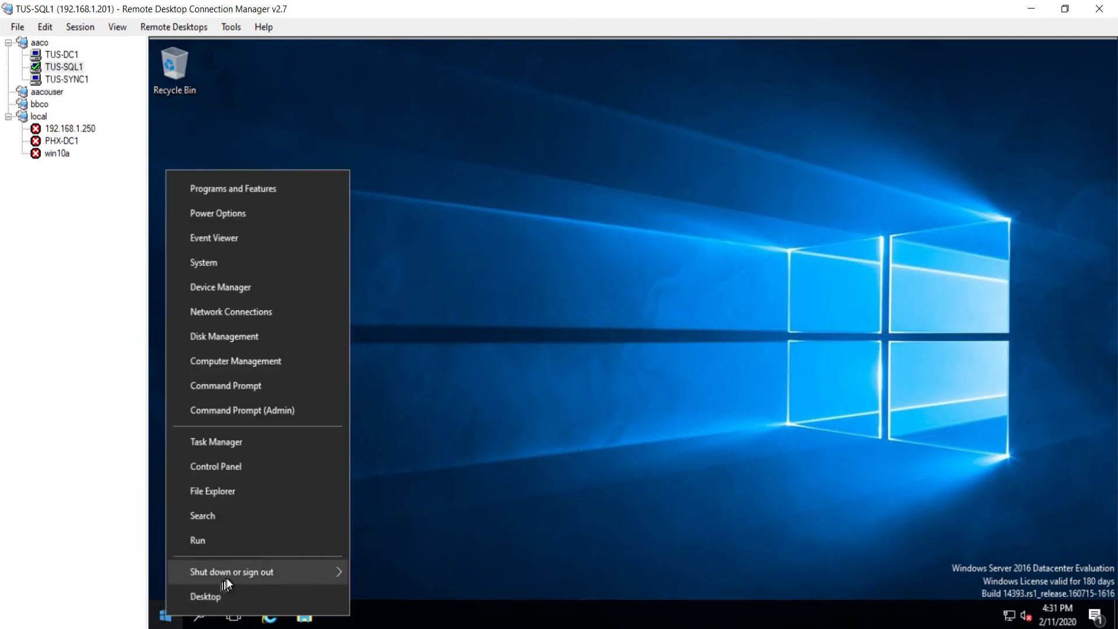
{"action": "mouse_move", "coordinate": [226, 578]}
{"action": "left_click", "coordinate": [393, 522]}
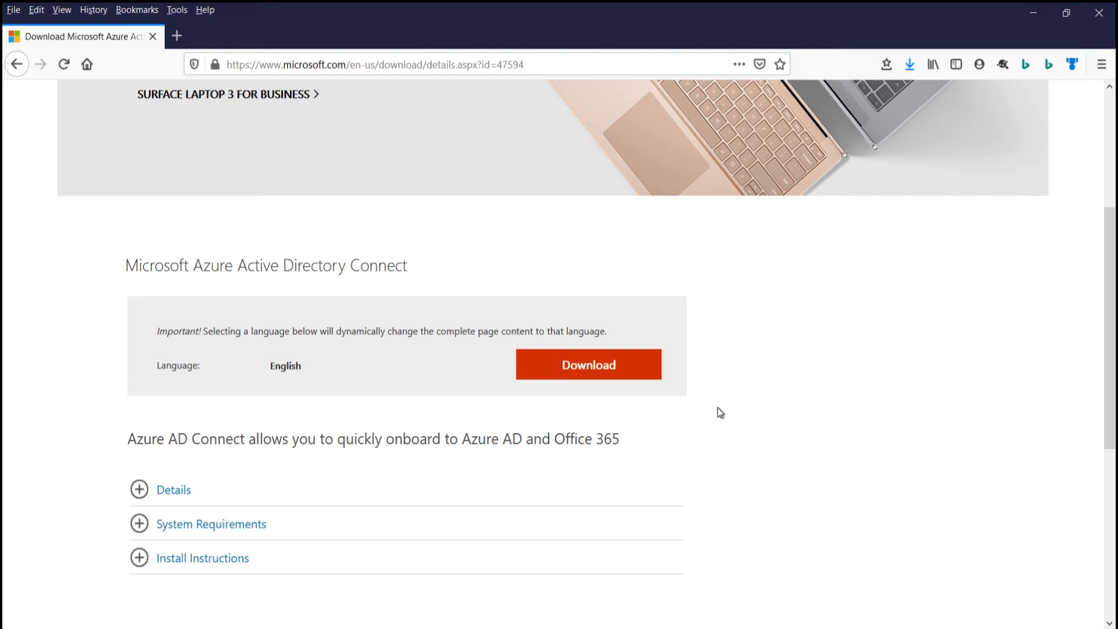
Step: Expand the Details, System Requirements and Install Instructions sections on the download page
{"action": "left_click", "coordinate": [170, 489]}
{"action": "scroll", "coordinate": [32, 458], "scroll_direction": "down", "scroll_amount": 3}
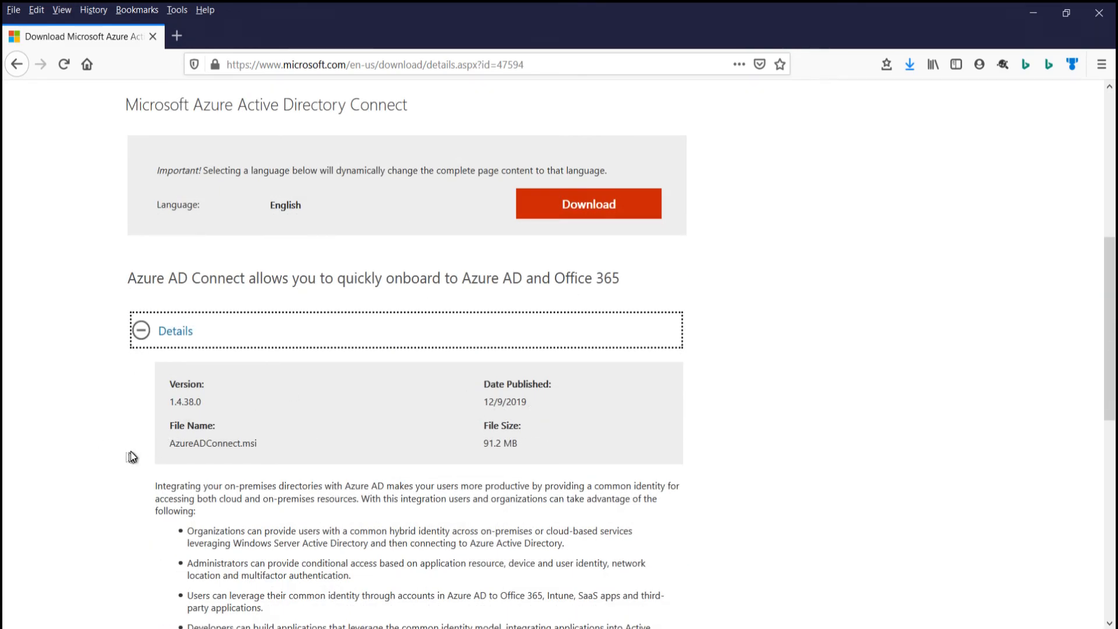
{"action": "scroll", "coordinate": [134, 456], "scroll_direction": "down", "scroll_amount": 3}
{"action": "left_click", "coordinate": [140, 474]}
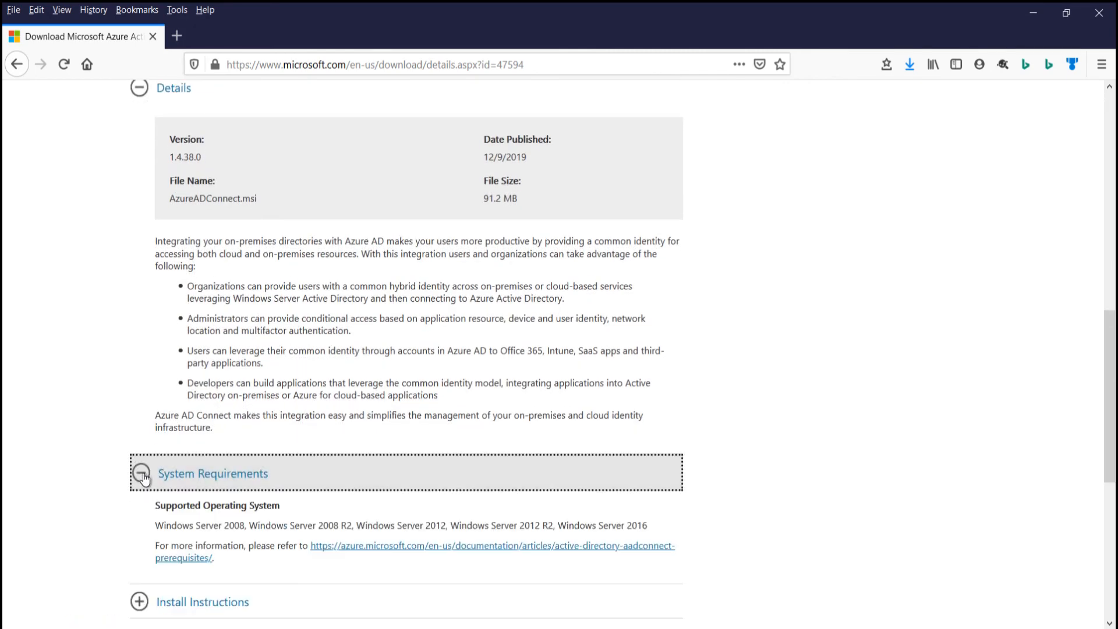
{"action": "scroll", "coordinate": [115, 487], "scroll_direction": "down", "scroll_amount": 3}
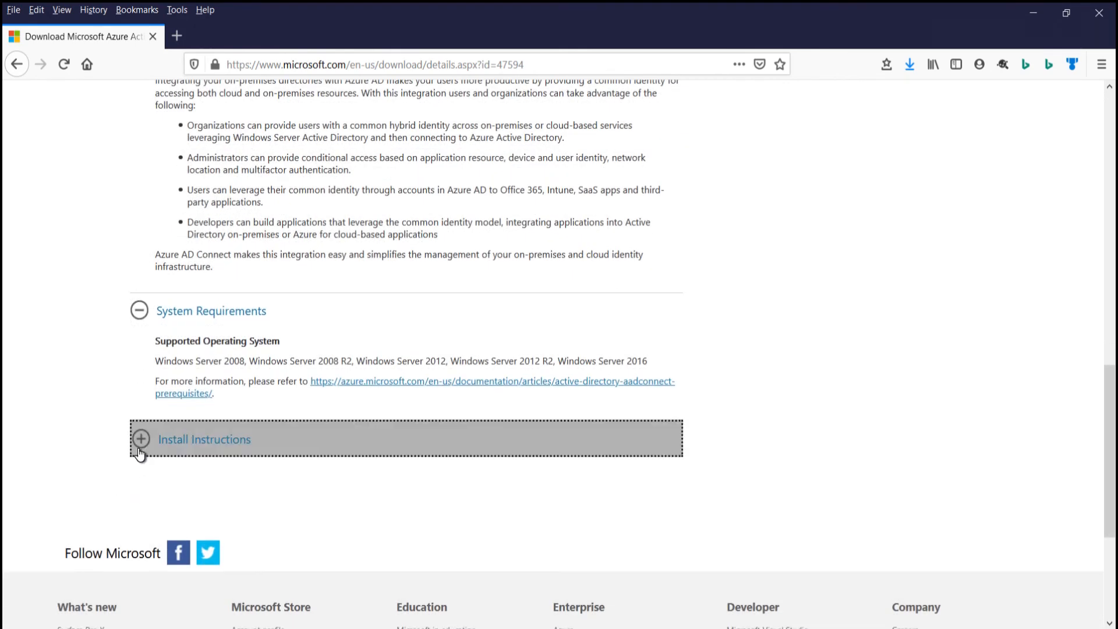
{"action": "left_click", "coordinate": [140, 453]}
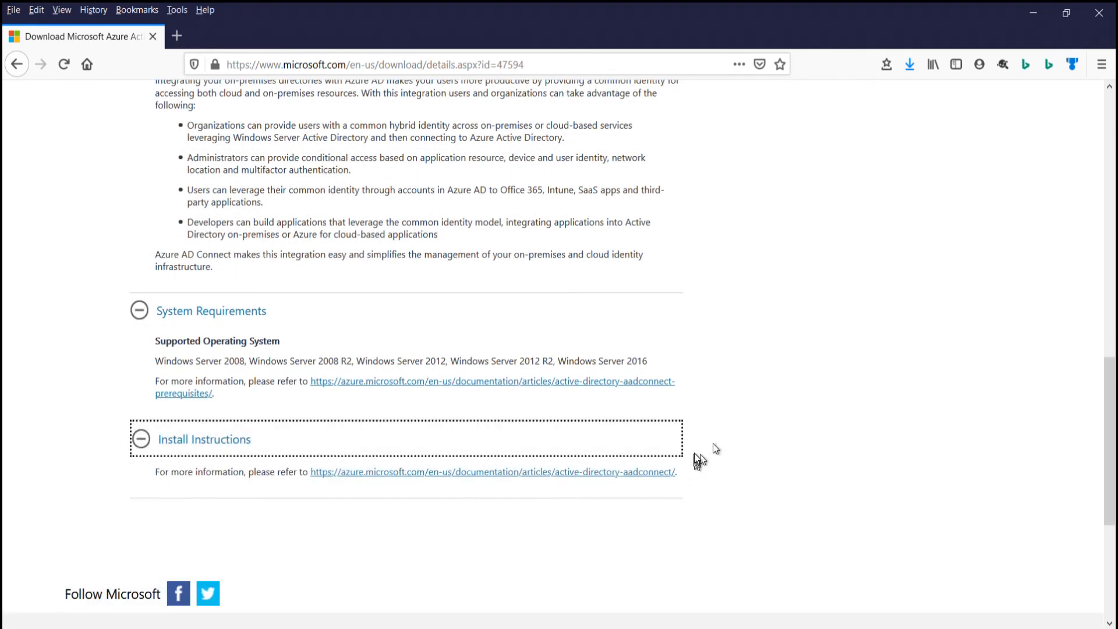
{"action": "scroll", "coordinate": [700, 444], "scroll_direction": "up", "scroll_amount": 8}
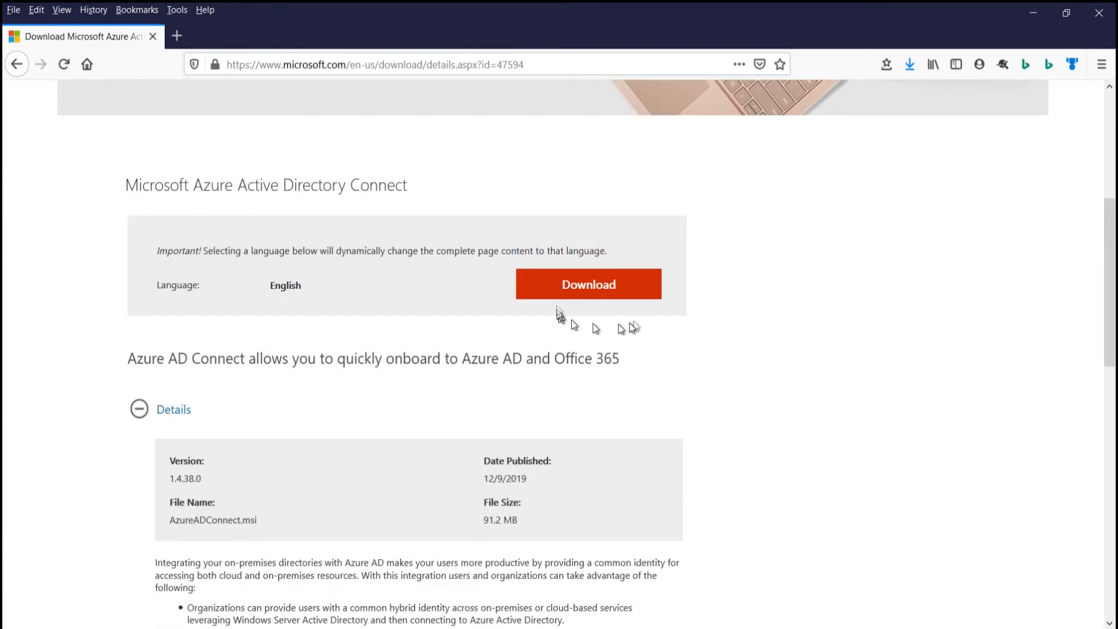
Step: Download and save AzureADConnect.msi, open its containing folder, and copy the file
{"action": "left_click", "coordinate": [576, 290]}
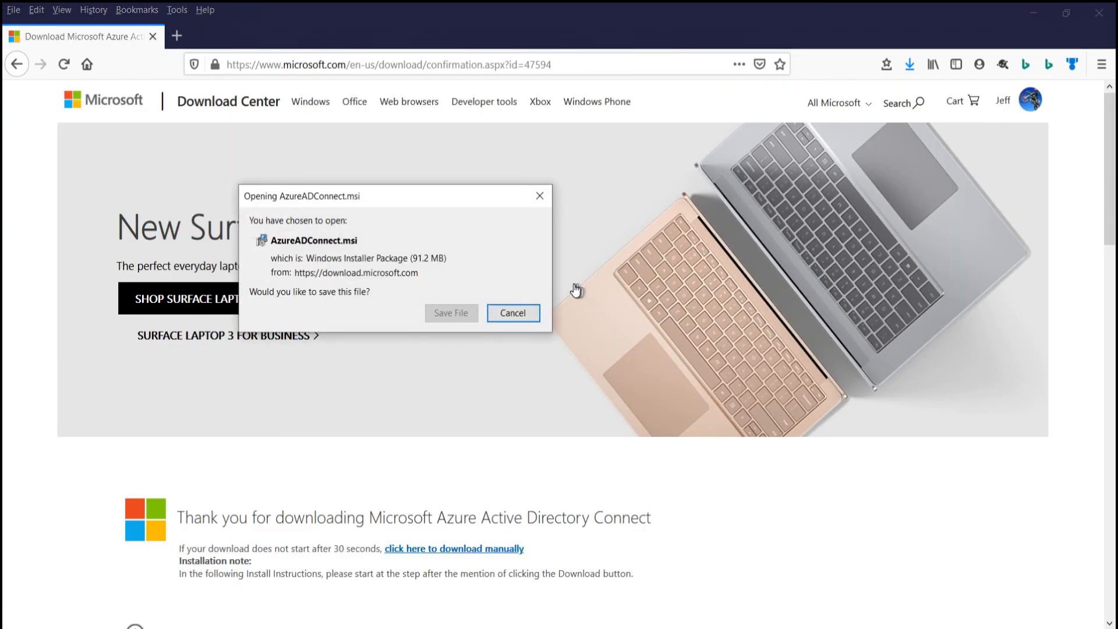
{"action": "left_click", "coordinate": [450, 312]}
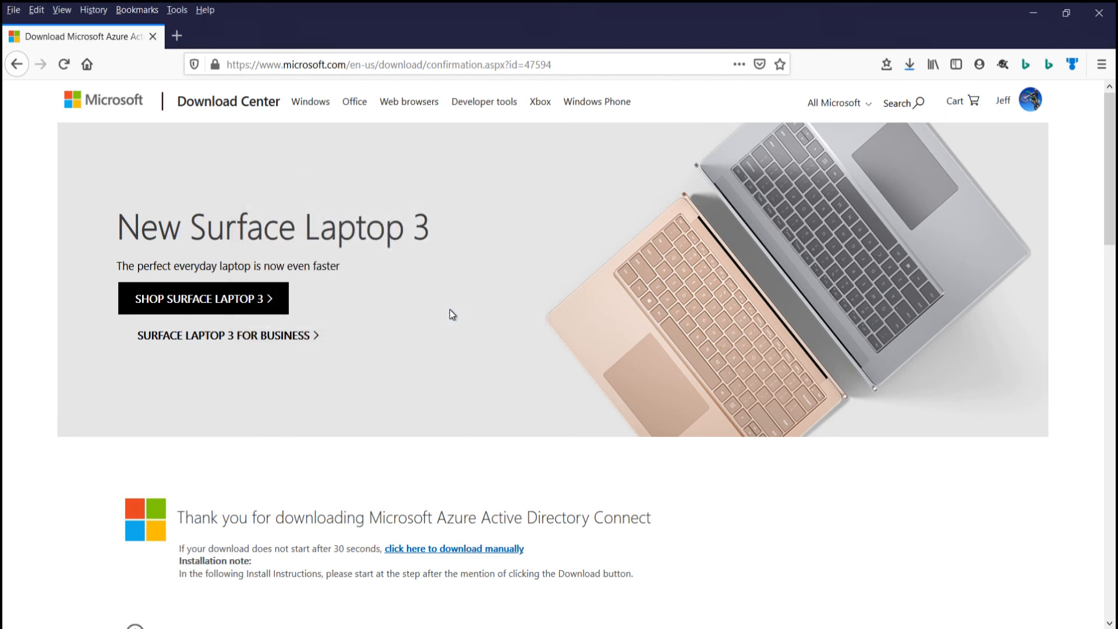
{"action": "left_click", "coordinate": [909, 66]}
{"action": "right_click", "coordinate": [795, 100]}
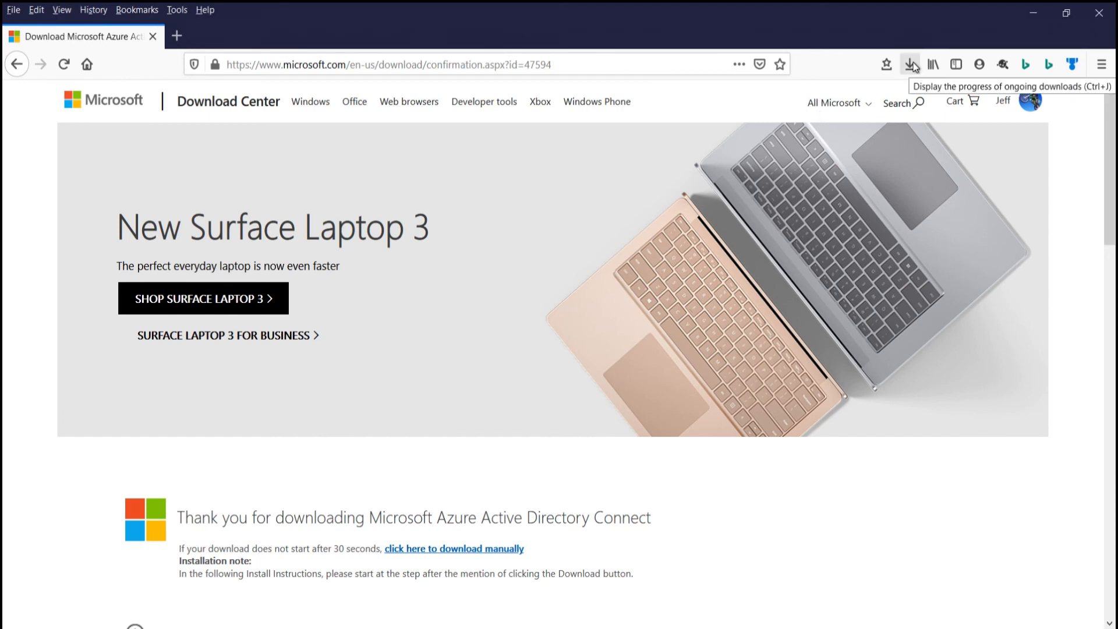
{"action": "left_click", "coordinate": [910, 64]}
{"action": "right_click", "coordinate": [795, 100]}
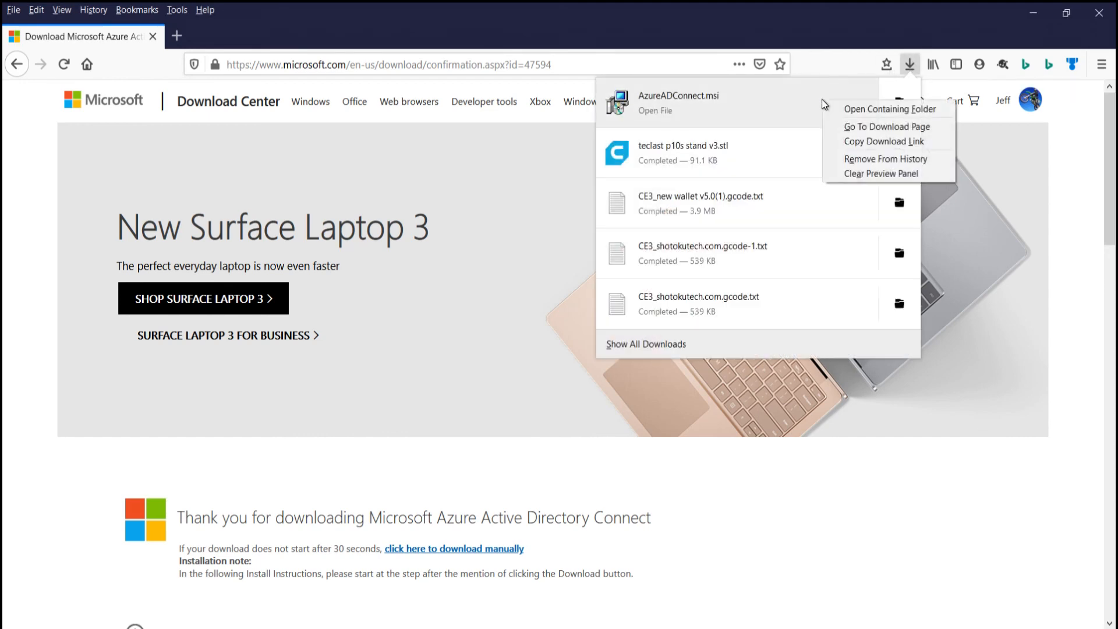
{"action": "left_click", "coordinate": [860, 108]}
{"action": "right_click", "coordinate": [110, 194]}
{"action": "left_click", "coordinate": [143, 420]}
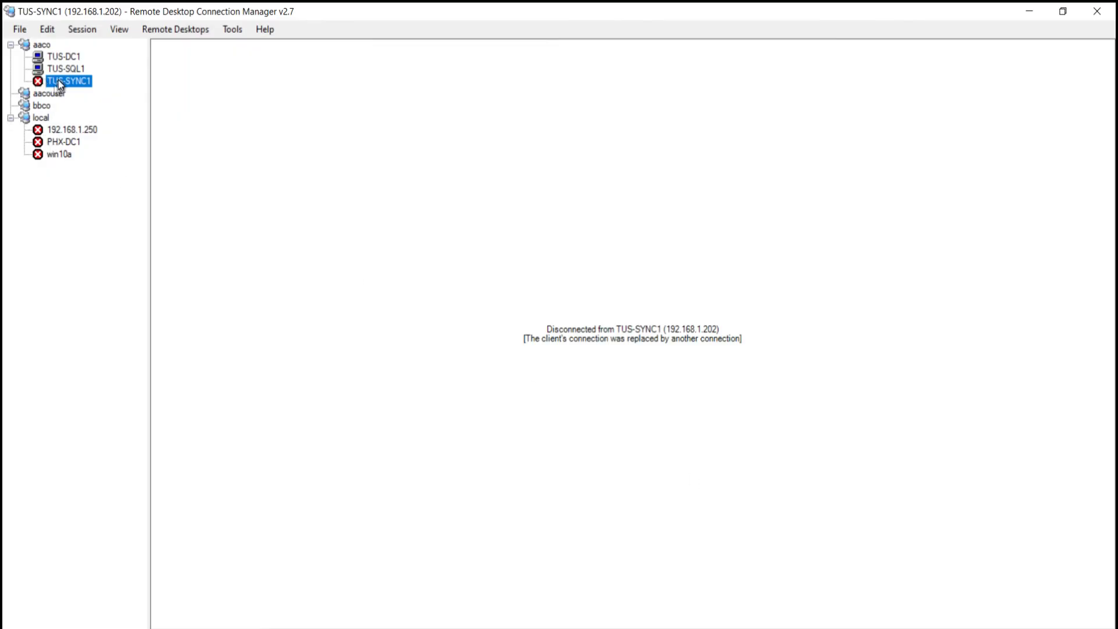
Step: Connect to TUS-SYNC1, paste AzureADConnect.msi onto its desktop, and install it
{"action": "double_click", "coordinate": [59, 80]}
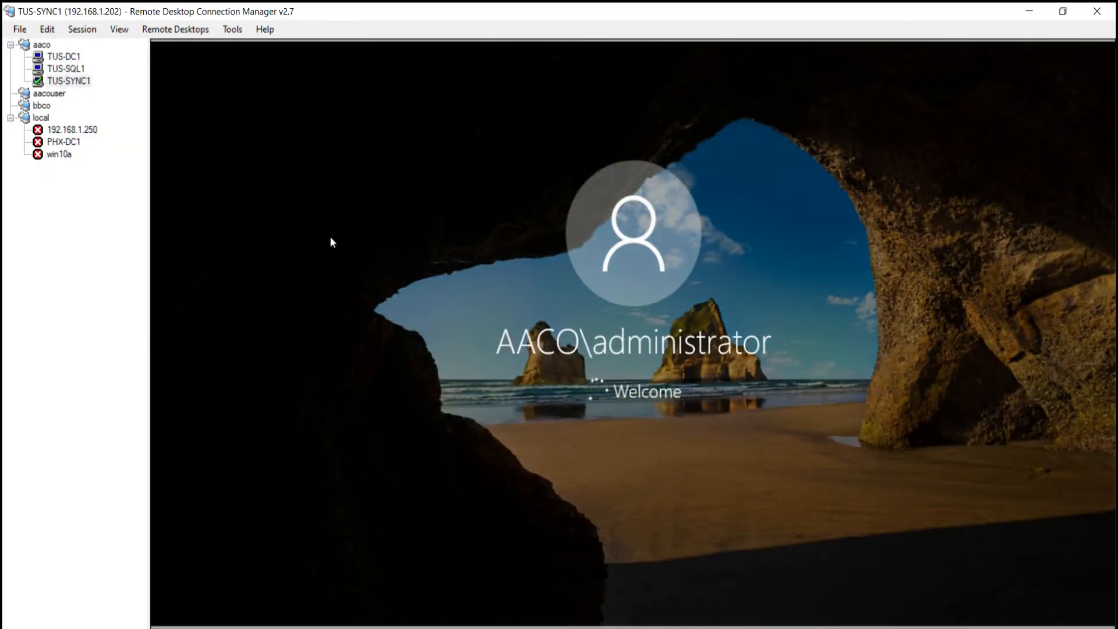
{"action": "right_click", "coordinate": [309, 283]}
{"action": "left_click", "coordinate": [198, 348]}
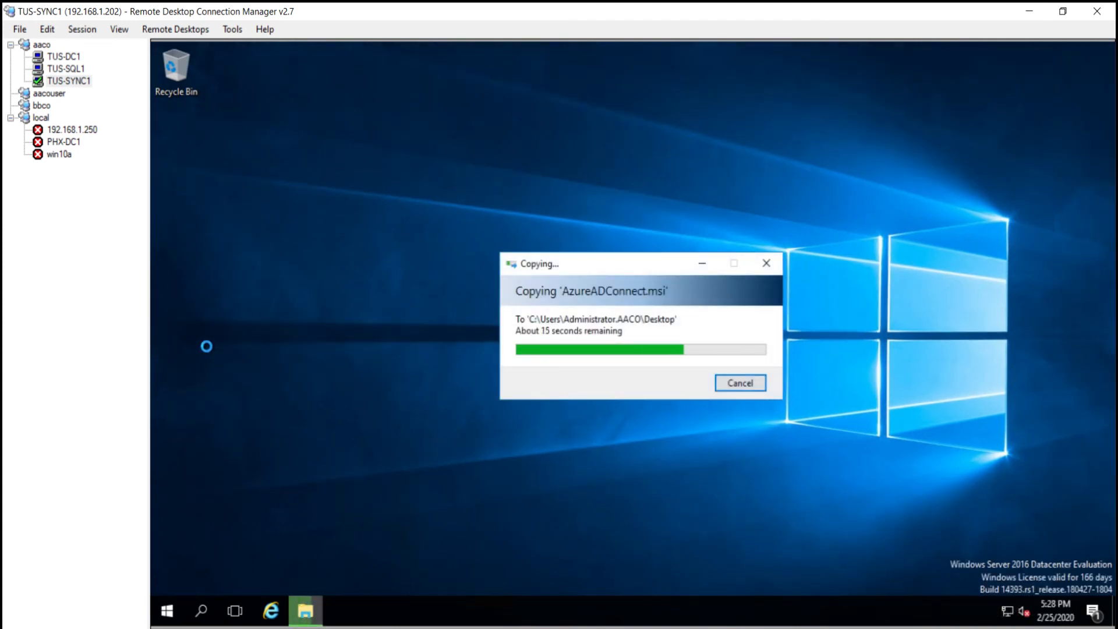
{"action": "right_click", "coordinate": [320, 312]}
{"action": "left_click", "coordinate": [318, 316]}
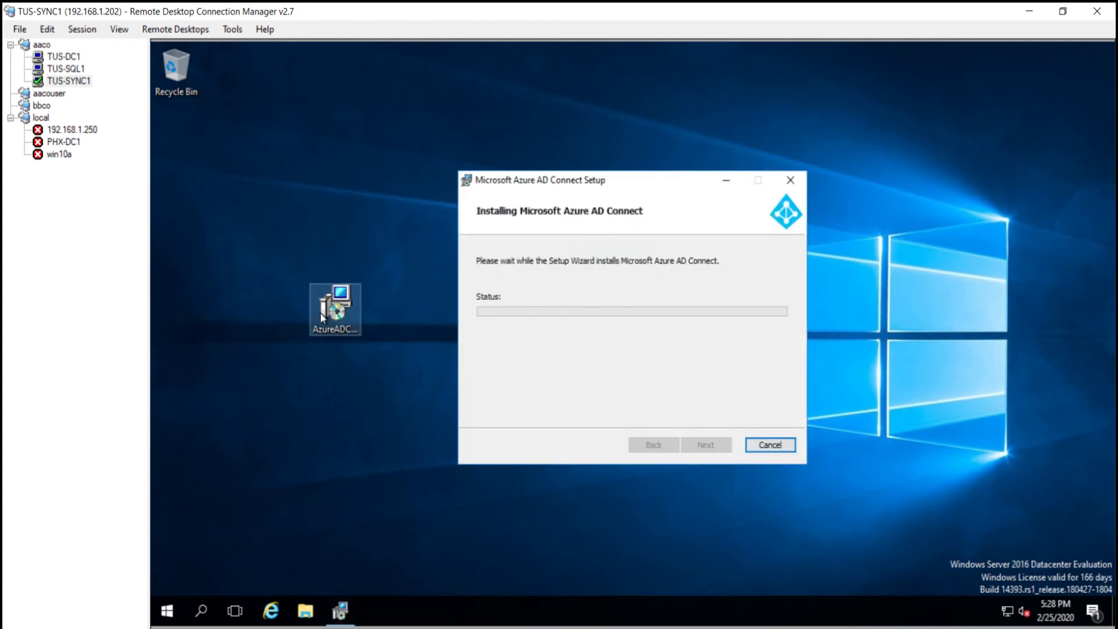
{"action": "mouse_move", "coordinate": [401, 625]}
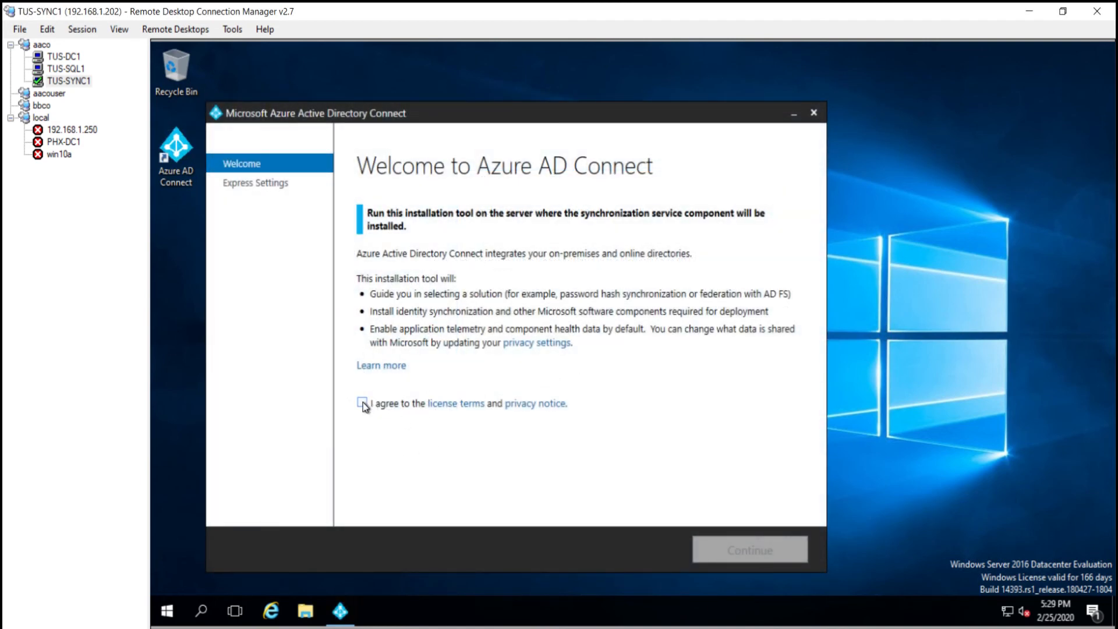
Step: Agree to the license terms and choose custom settings instead of express
{"action": "left_click", "coordinate": [362, 403]}
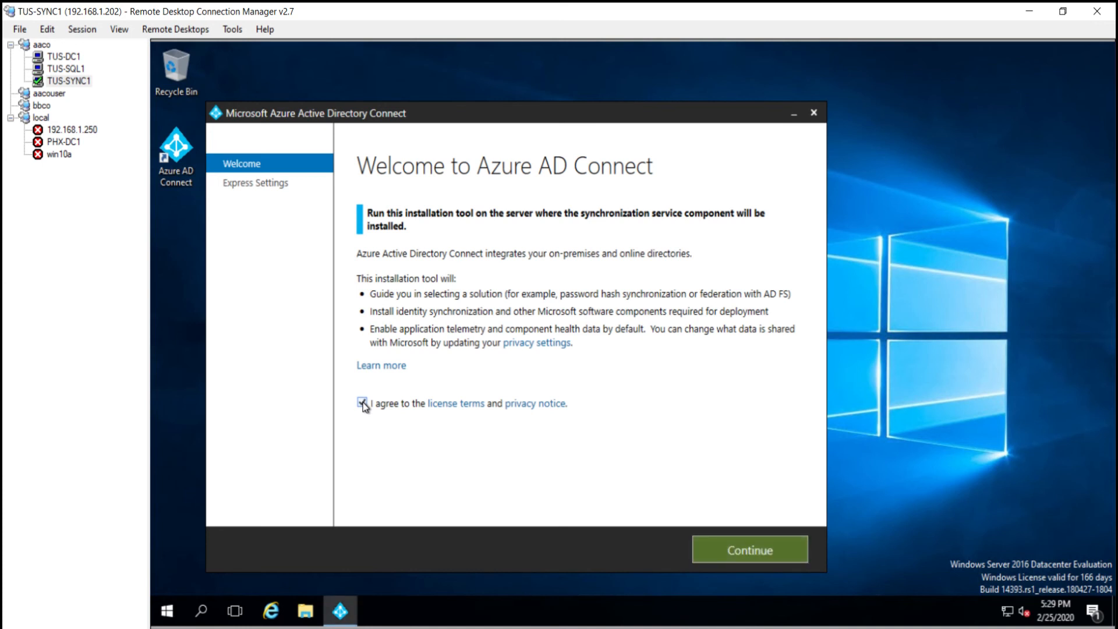
{"action": "left_click", "coordinate": [721, 556]}
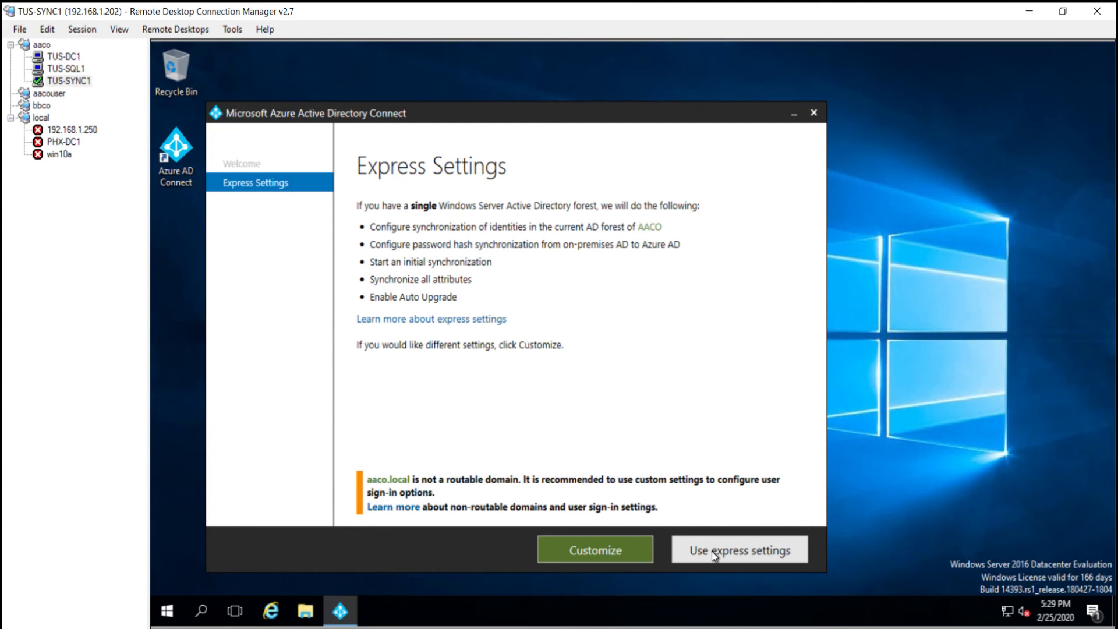
{"action": "left_click", "coordinate": [606, 550]}
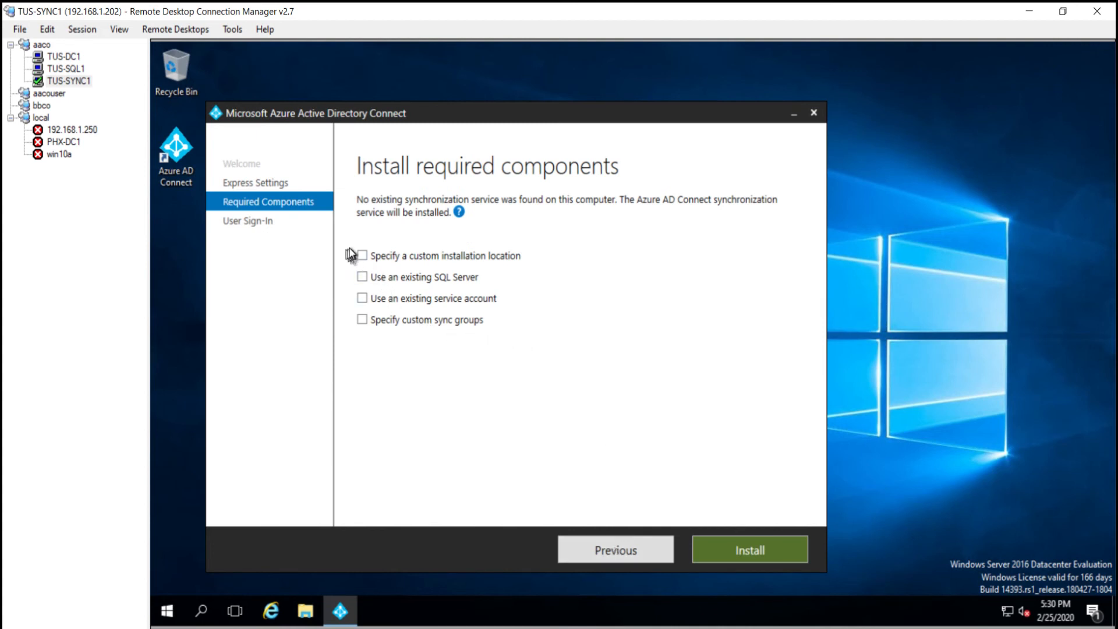
Step: Enable custom location on F:, existing service account and existing SQL Server, then browse SQL servers
{"action": "left_click", "coordinate": [363, 256]}
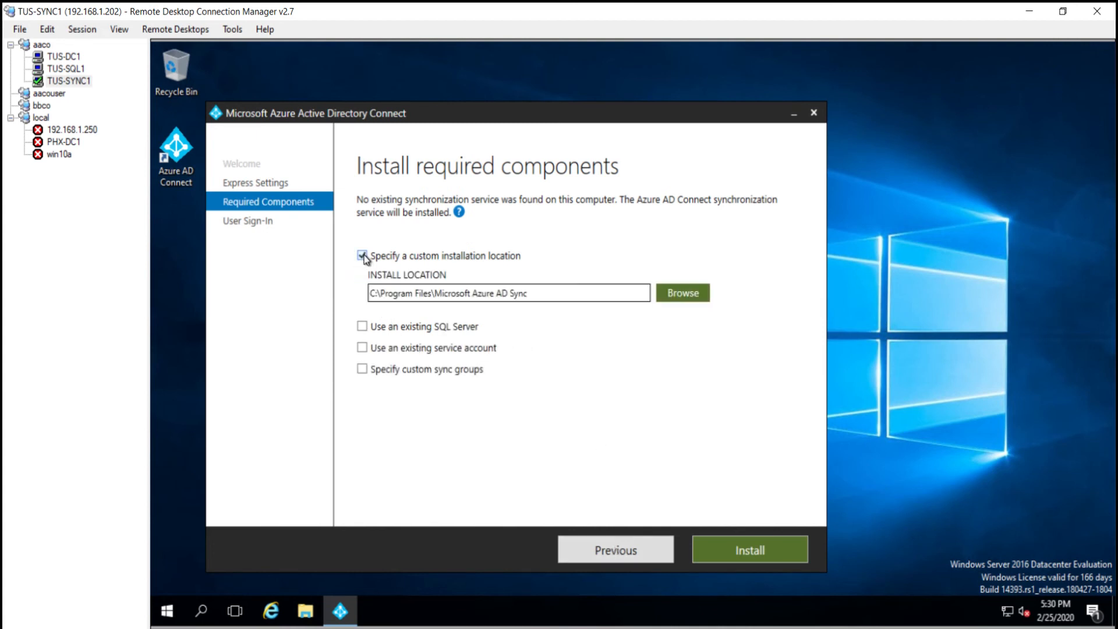
{"action": "left_click", "coordinate": [363, 348]}
{"action": "left_click", "coordinate": [362, 327]}
{"action": "left_click_drag", "start_coordinate": [432, 293], "coordinate": [367, 299]}
{"action": "key", "text": "BackSpace"}
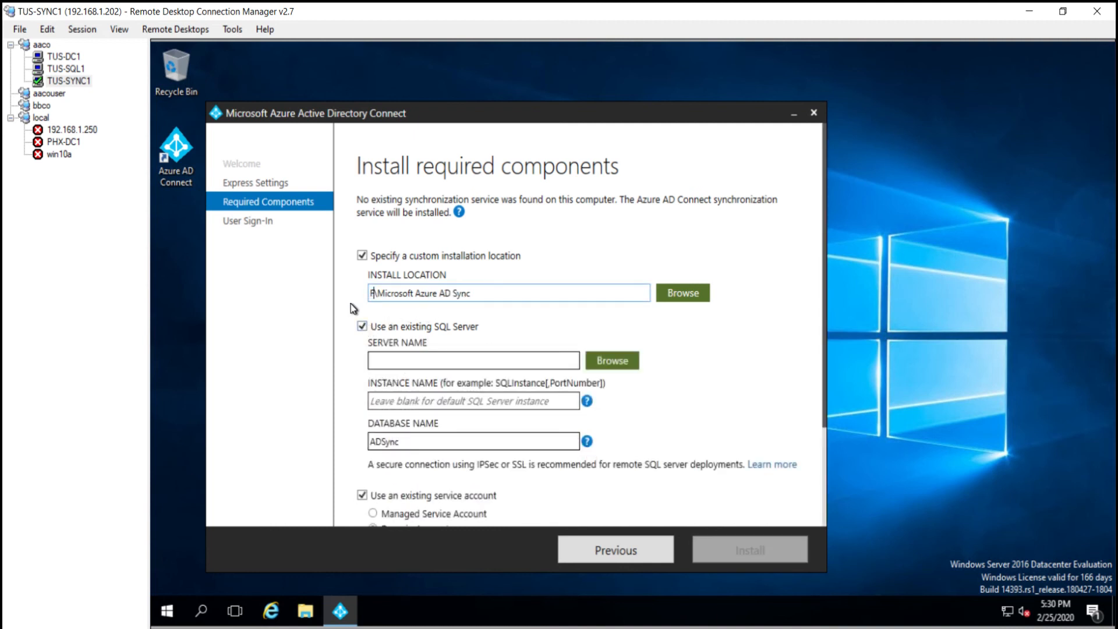
{"action": "type", "text": "F"}
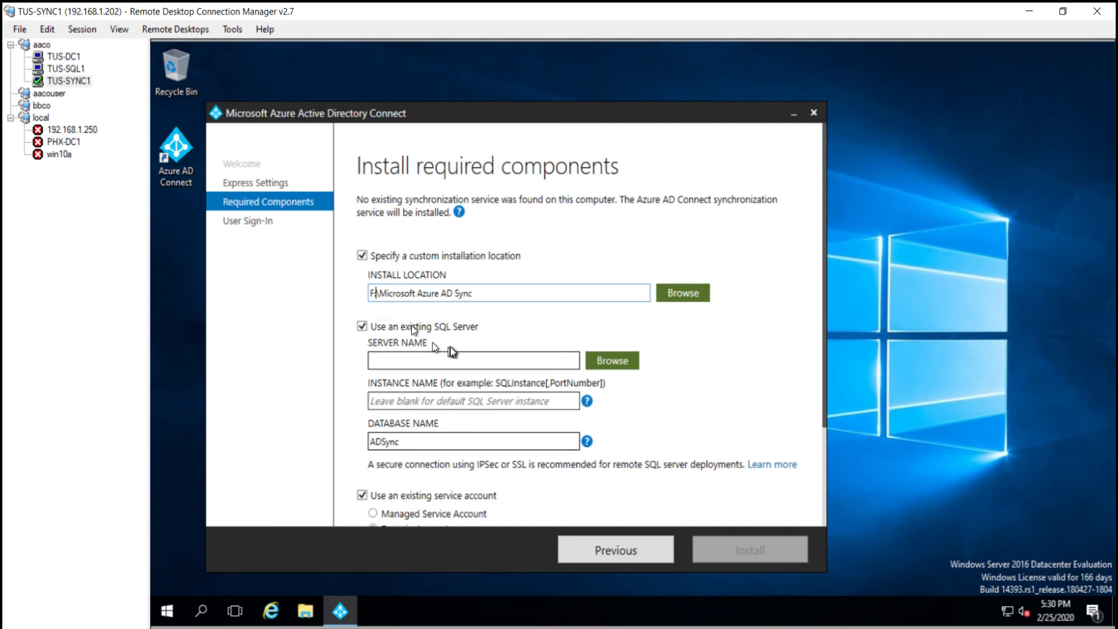
{"action": "left_click", "coordinate": [609, 361]}
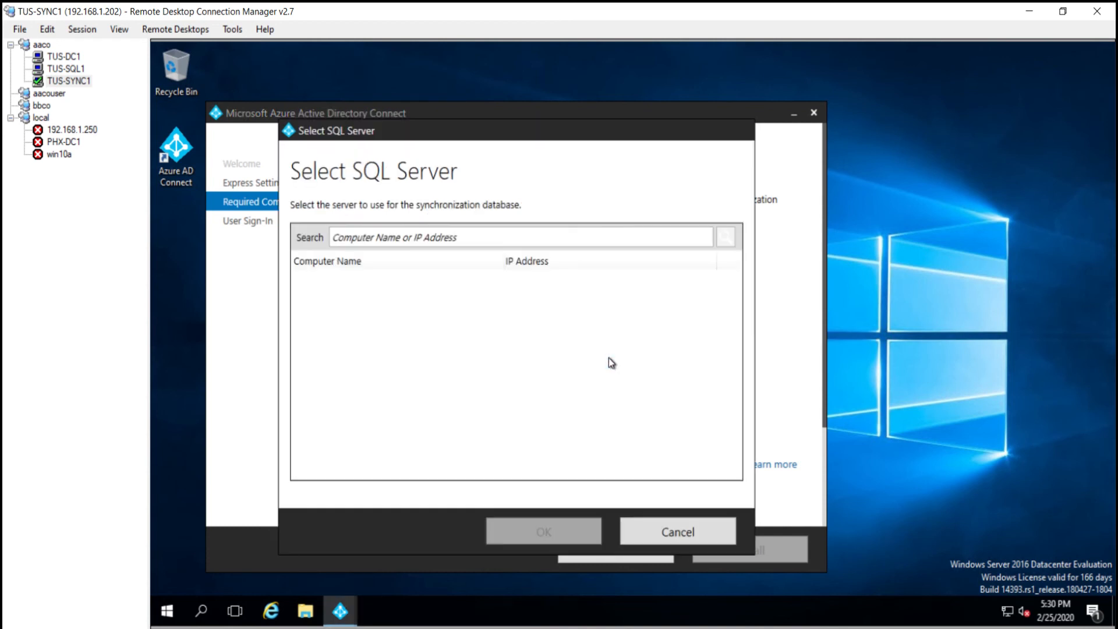
Step: Search for Tus-sql and select TUS-SQL1.aaco.local as the SQL server
{"action": "type", "text": "Tus-sql"}
{"action": "key", "text": "Return"}
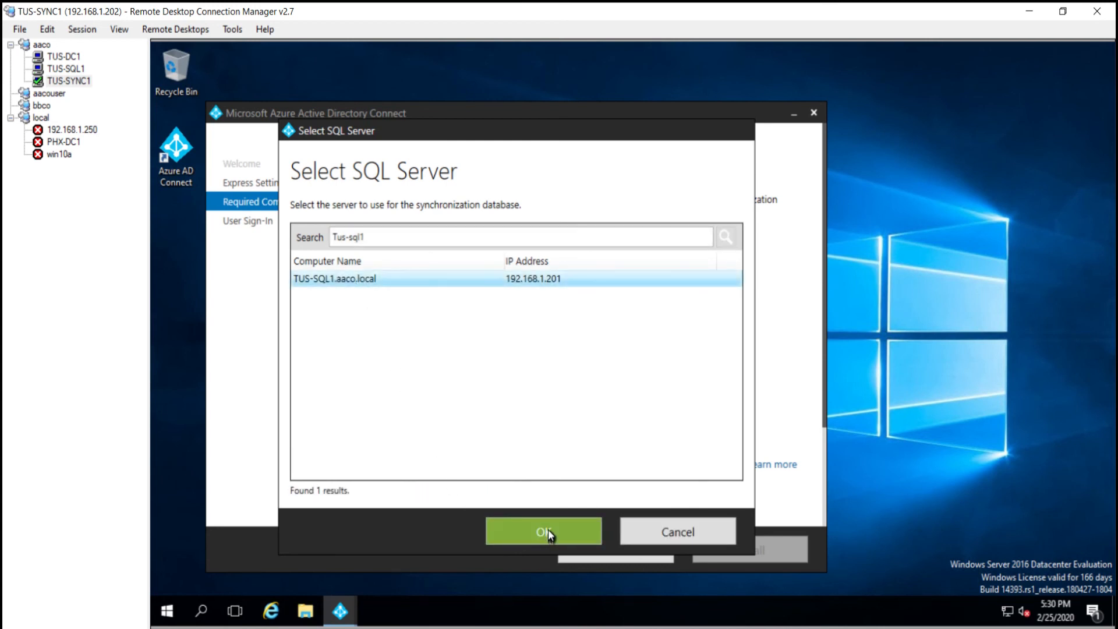
{"action": "left_click", "coordinate": [548, 530]}
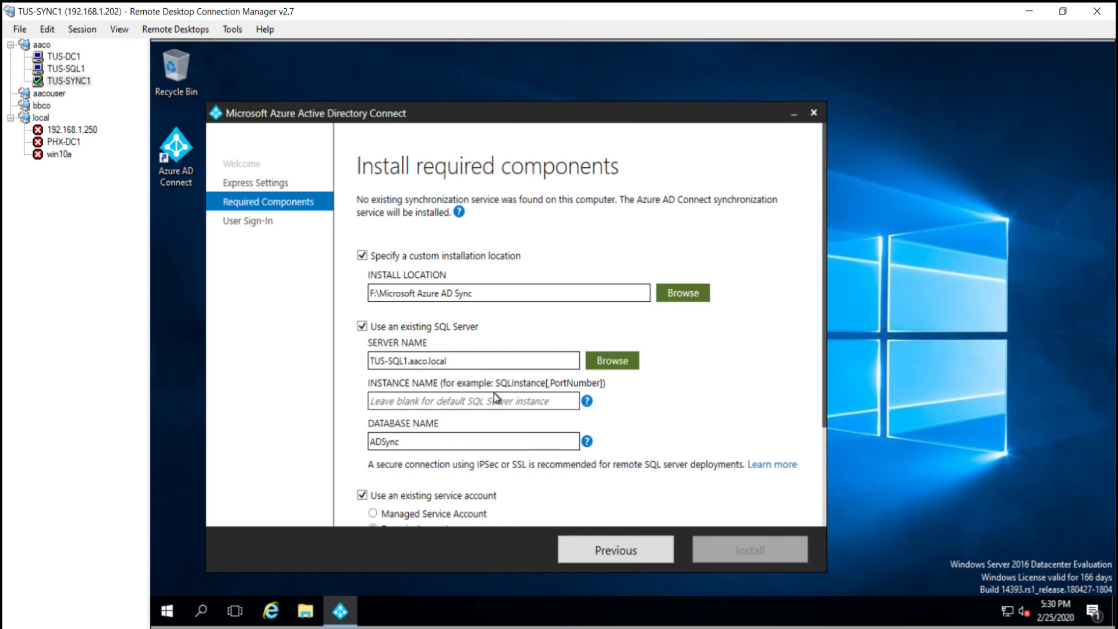
Step: Enter service account AACO.LOCAL\s_TUS-SYNC1 and start the install, which fails with SQL error 40
{"action": "mouse_move", "coordinate": [587, 401]}
{"action": "scroll", "coordinate": [774, 402], "scroll_direction": "down", "scroll_amount": 3}
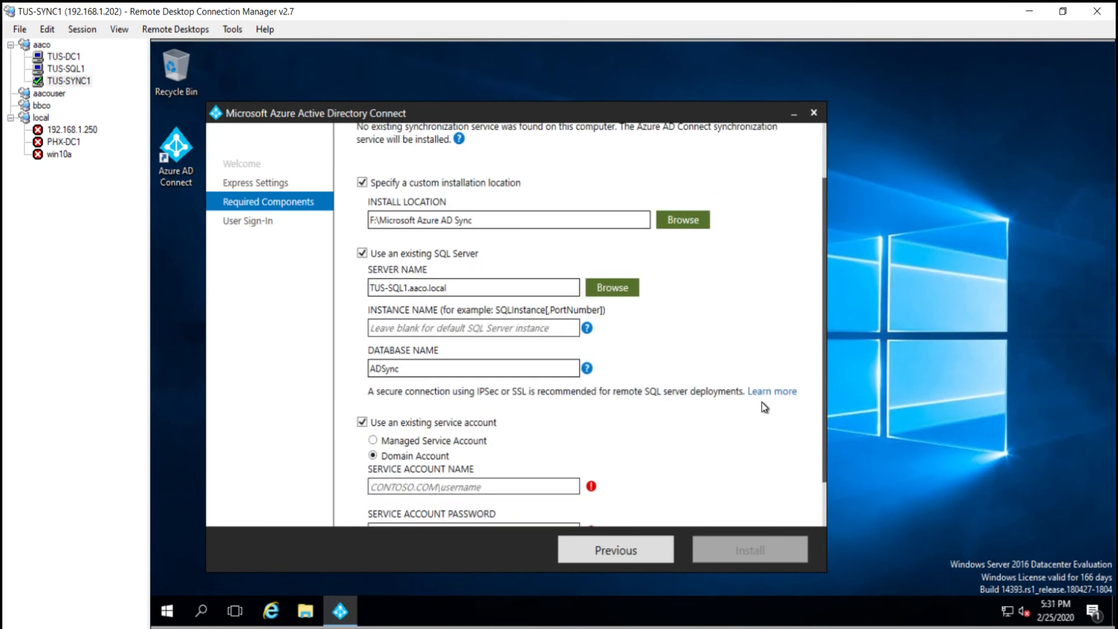
{"action": "left_click", "coordinate": [433, 488]}
{"action": "type", "text": "AACO.LOCAL"}
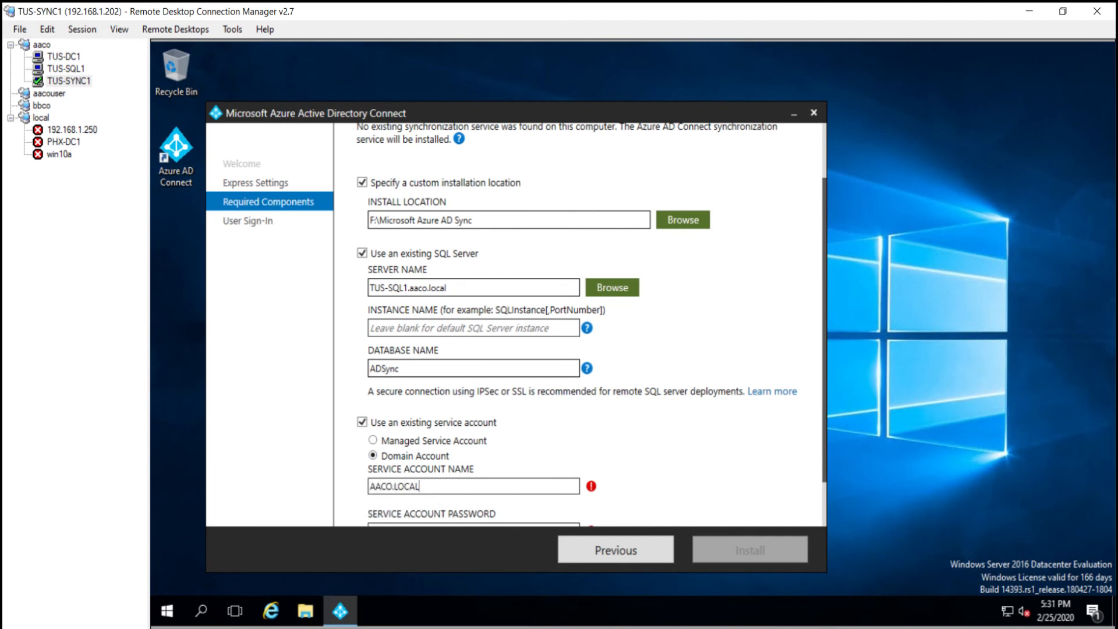
{"action": "type", "text": "\\s_TUS-SYNC1"}
{"action": "scroll", "coordinate": [617, 444], "scroll_direction": "down", "scroll_amount": 2}
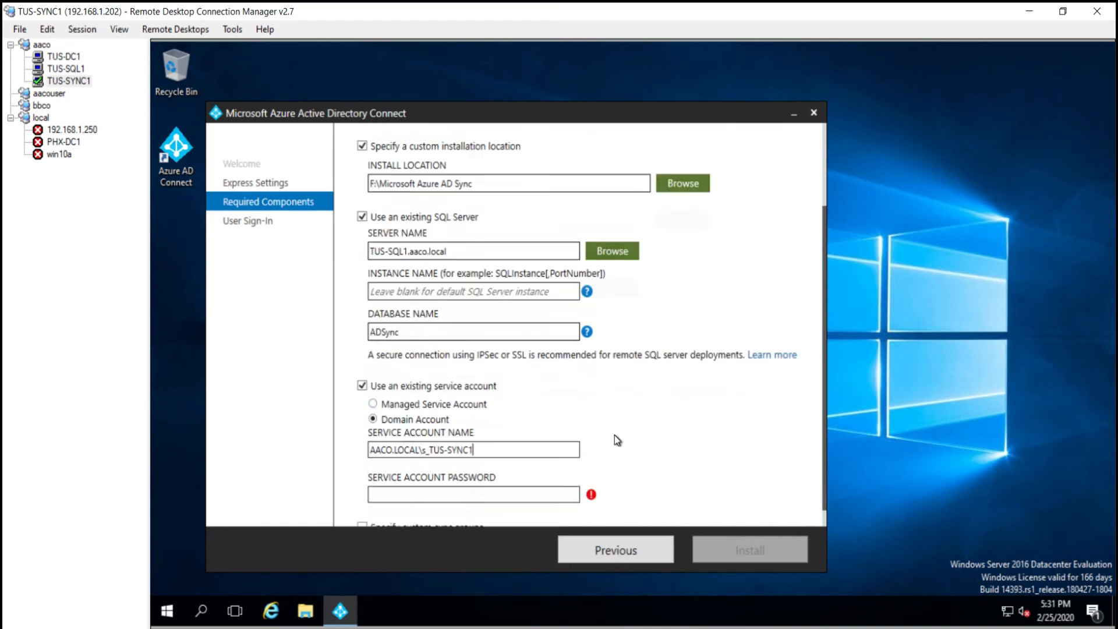
{"action": "mouse_move", "coordinate": [593, 428]}
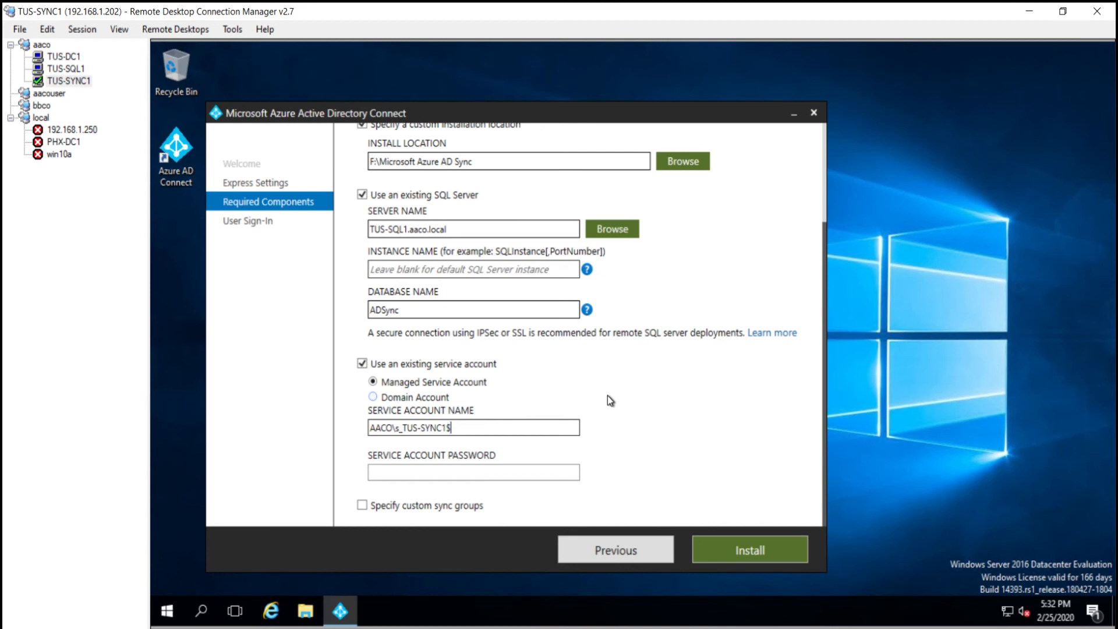
{"action": "left_click", "coordinate": [723, 552]}
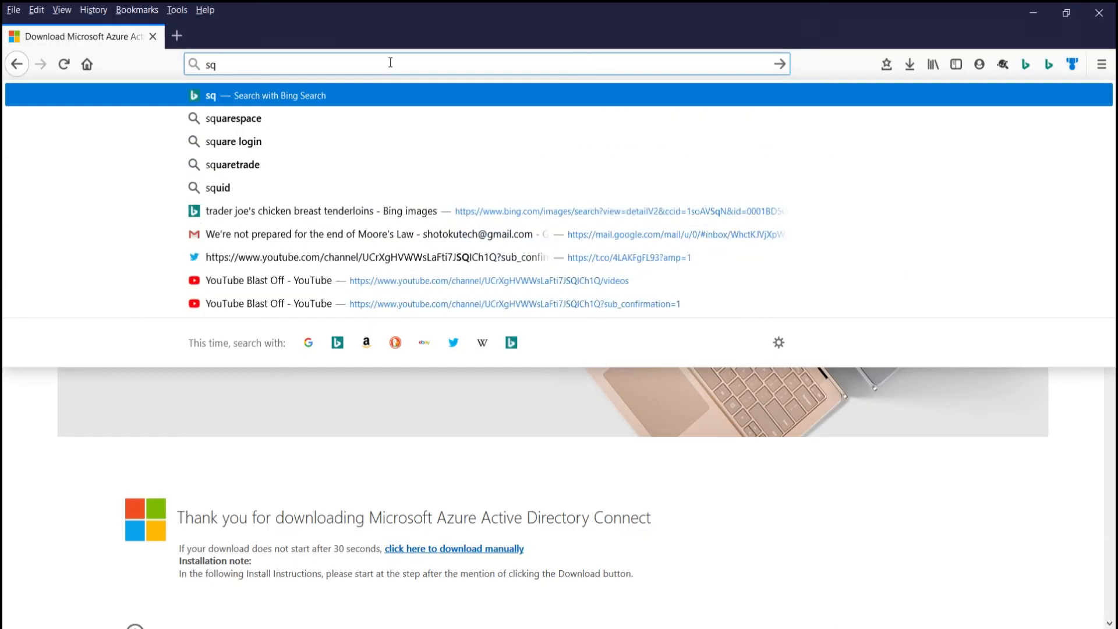
Step: Web-search 'sql allow remote connections' and highlight the SQL Server Network Configuration step
{"action": "type", "text": "l allow remo"}
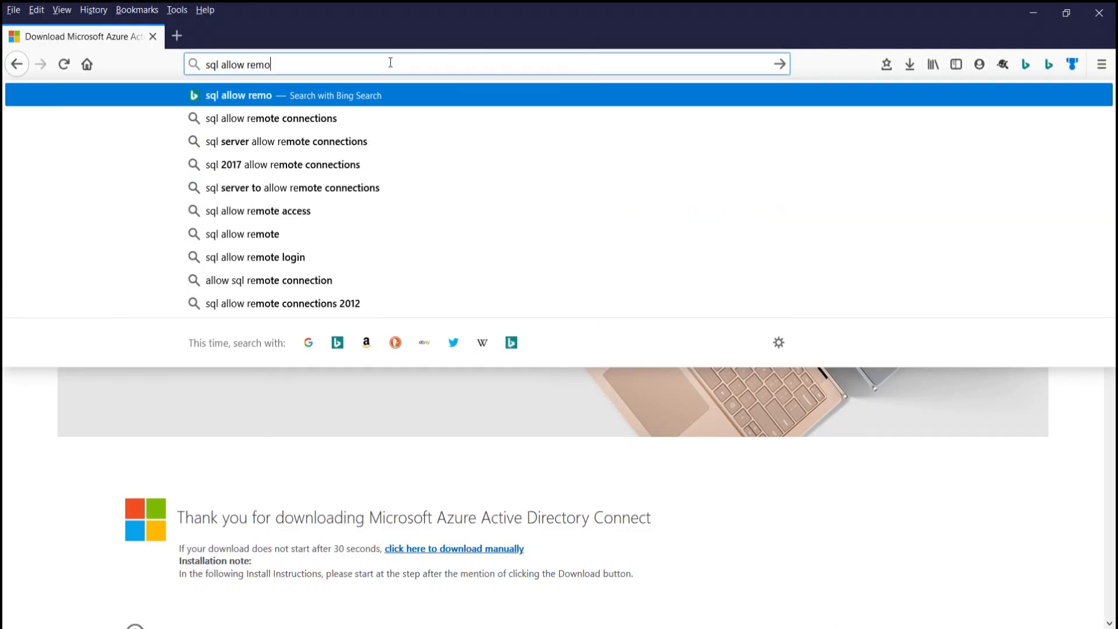
{"action": "type", "text": "te connections"}
{"action": "key", "text": "Return"}
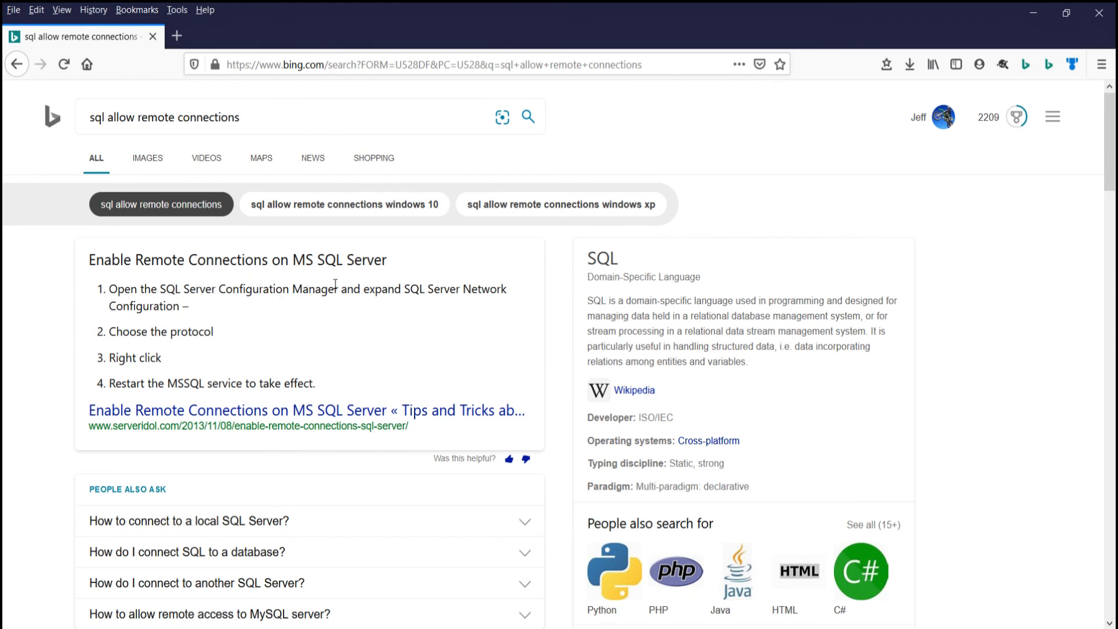
{"action": "left_click_drag", "start_coordinate": [409, 289], "coordinate": [433, 309]}
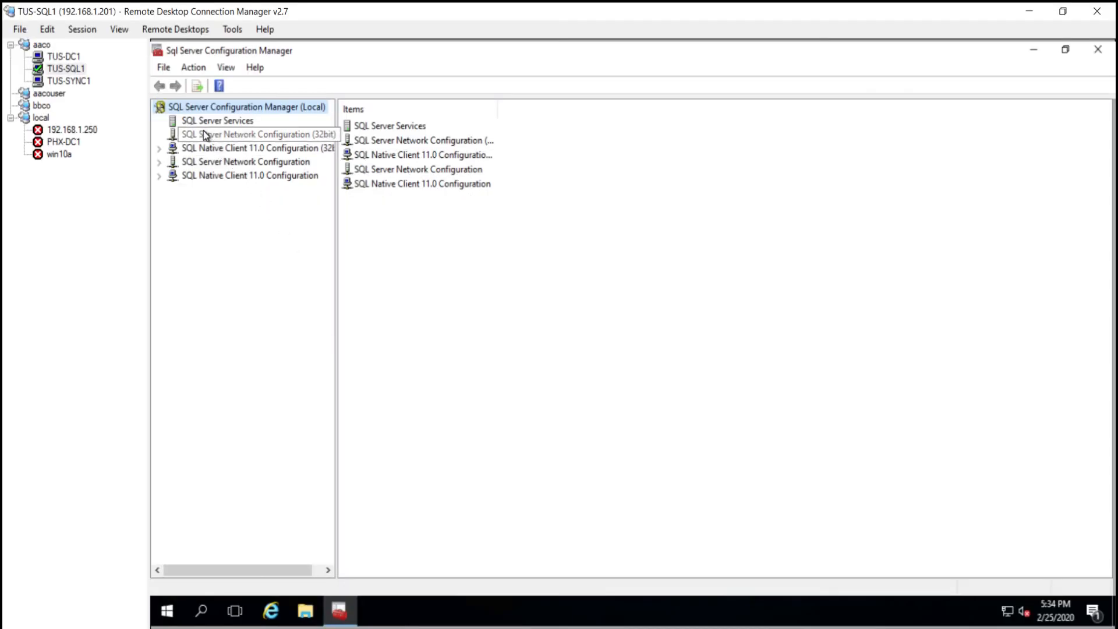
Step: Set TCP/IP Enabled to Yes under Protocols for SQLEXPRESS and apply it
{"action": "left_click", "coordinate": [159, 162]}
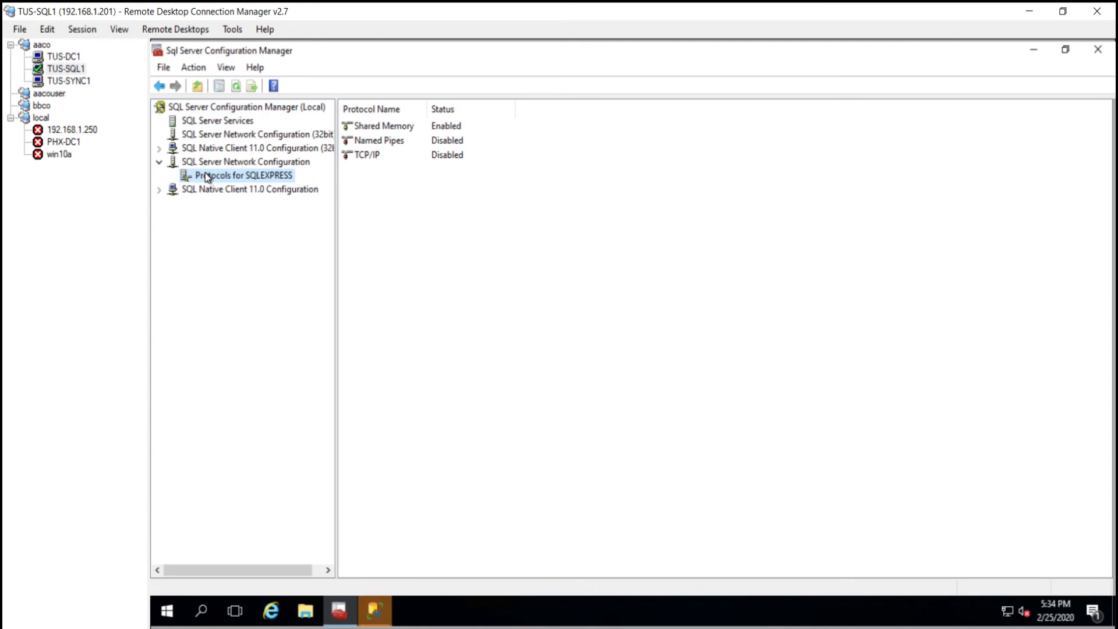
{"action": "double_click", "coordinate": [377, 156]}
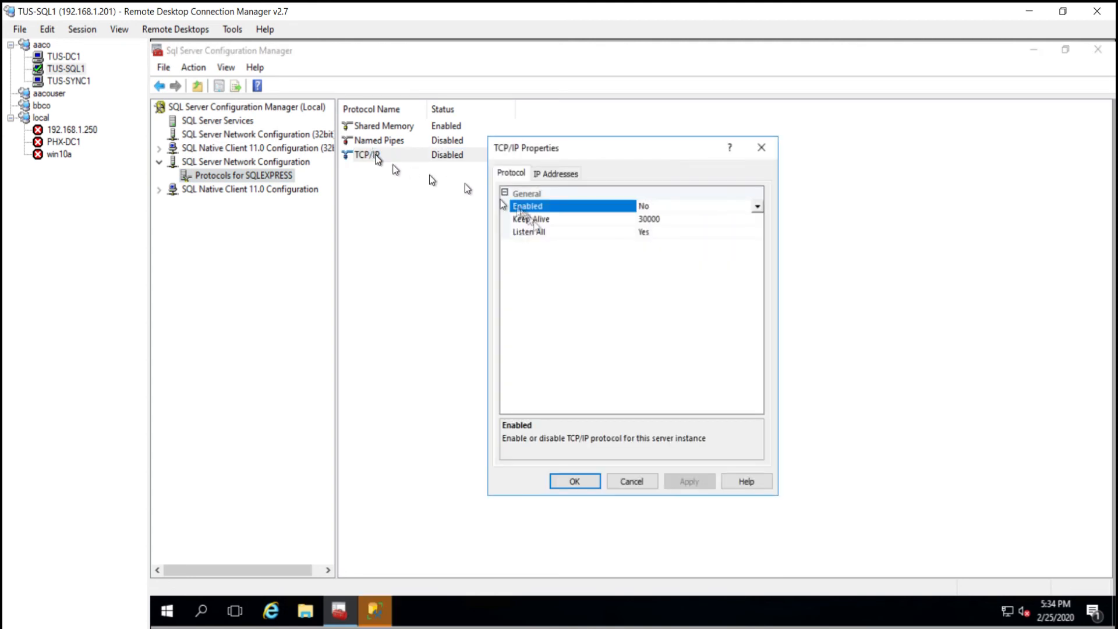
{"action": "left_click", "coordinate": [687, 210]}
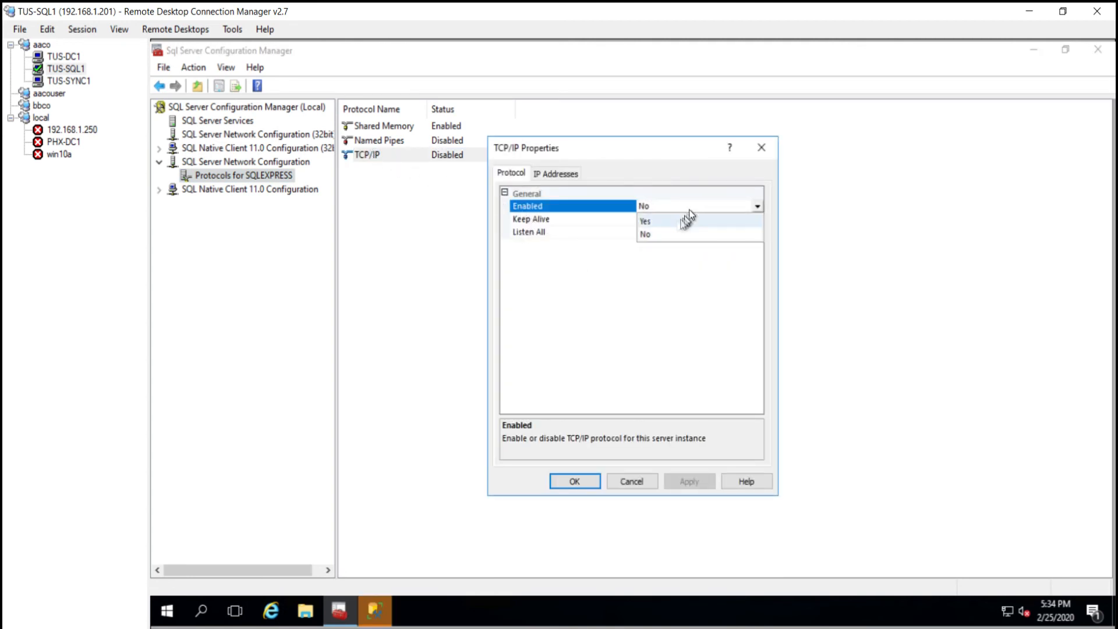
{"action": "left_click", "coordinate": [676, 225]}
{"action": "left_click", "coordinate": [690, 484]}
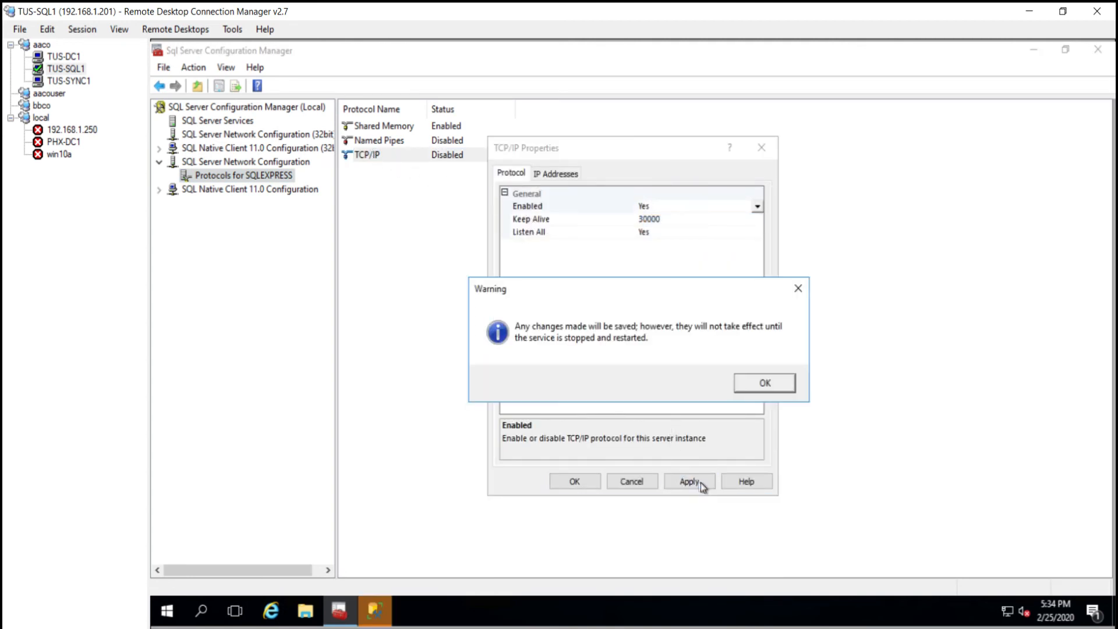
{"action": "left_click", "coordinate": [756, 384]}
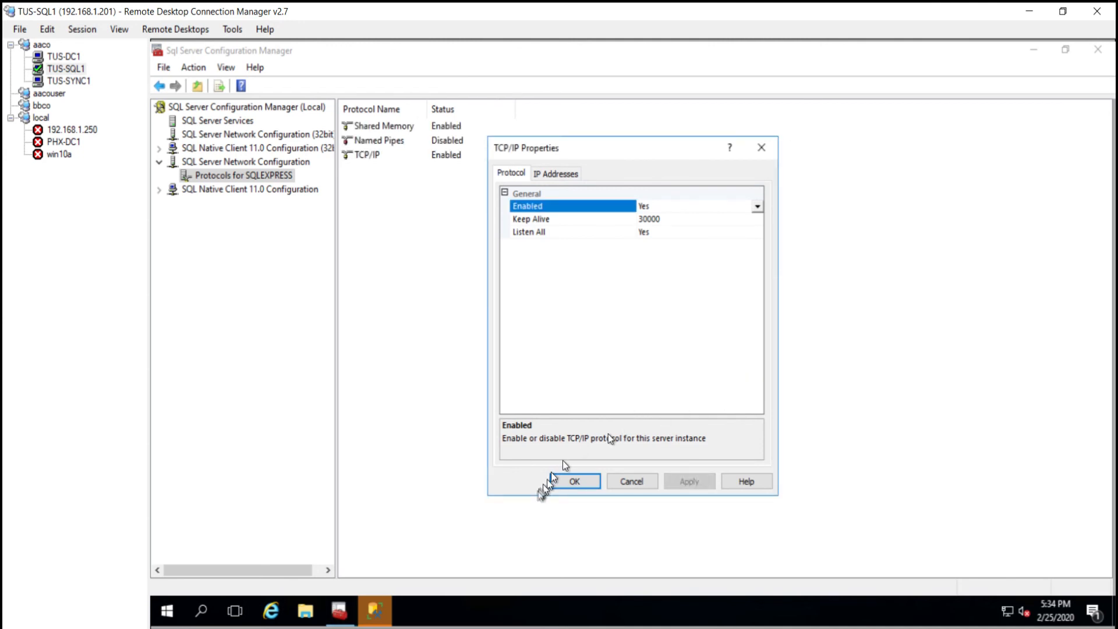
{"action": "left_click", "coordinate": [570, 484]}
Step: Restart the SQL Server (SQLEXPRESS) service from the Services console
{"action": "right_click", "coordinate": [169, 611]}
{"action": "left_click", "coordinate": [232, 531]}
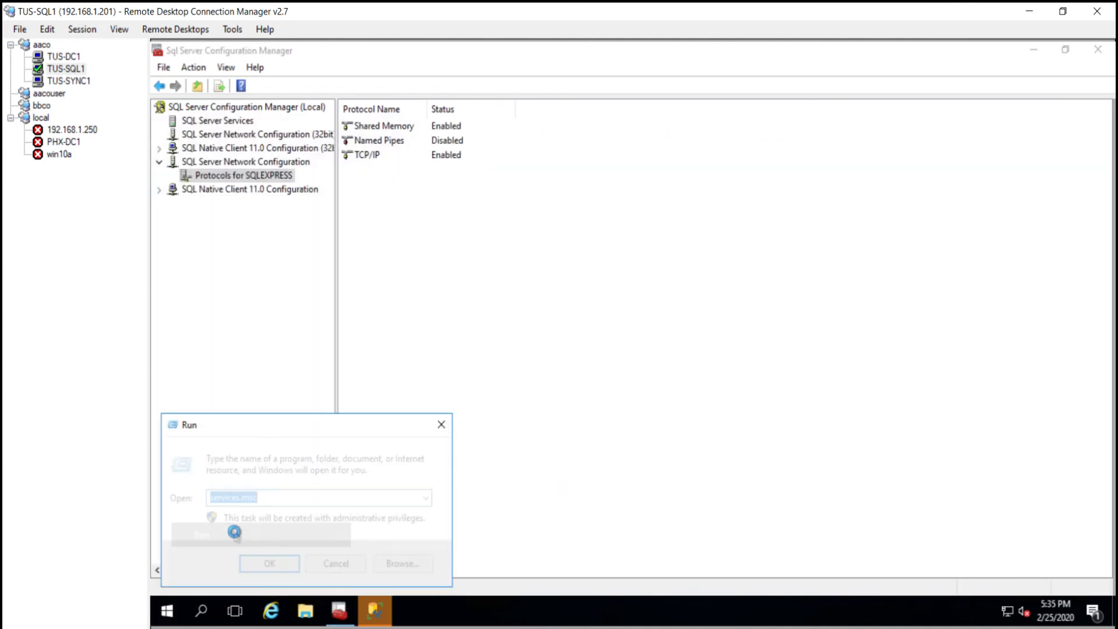
{"action": "left_click", "coordinate": [251, 564]}
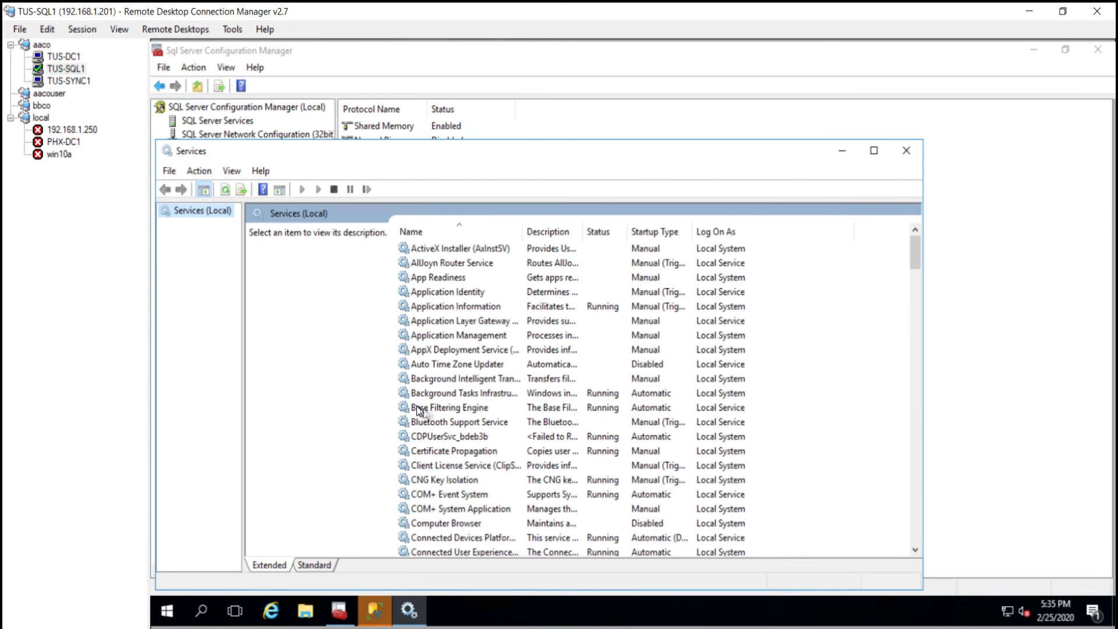
{"action": "left_click", "coordinate": [418, 407]}
{"action": "key", "text": "s"}
{"action": "scroll", "coordinate": [486, 402], "scroll_direction": "down", "scroll_amount": 1}
{"action": "scroll", "coordinate": [480, 391], "scroll_direction": "down", "scroll_amount": 1}
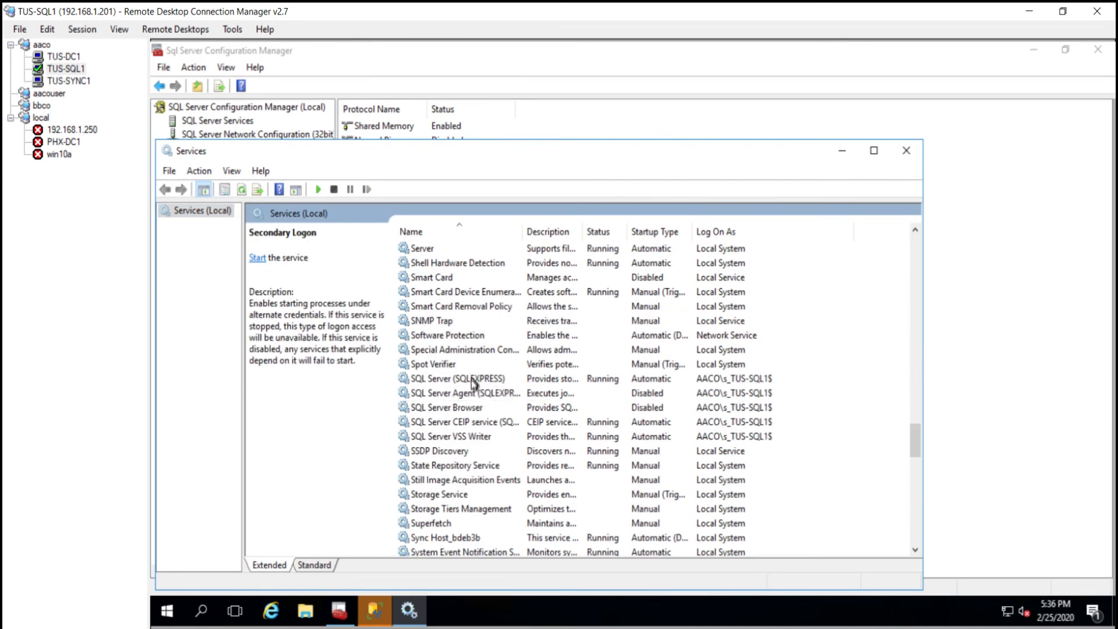
{"action": "right_click", "coordinate": [474, 383]}
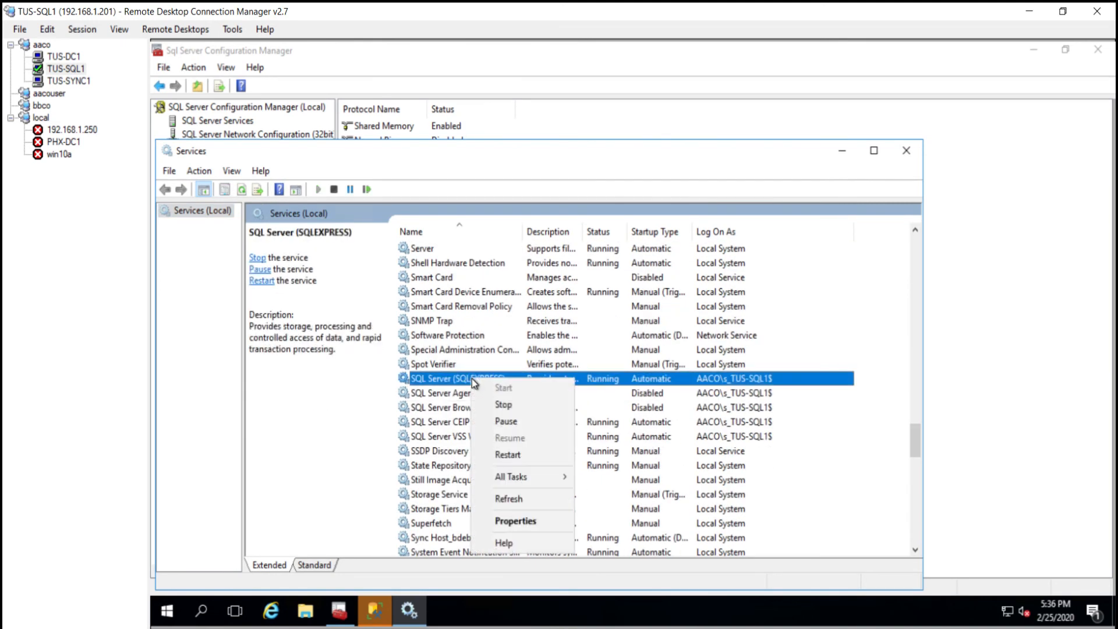
{"action": "left_click", "coordinate": [515, 456]}
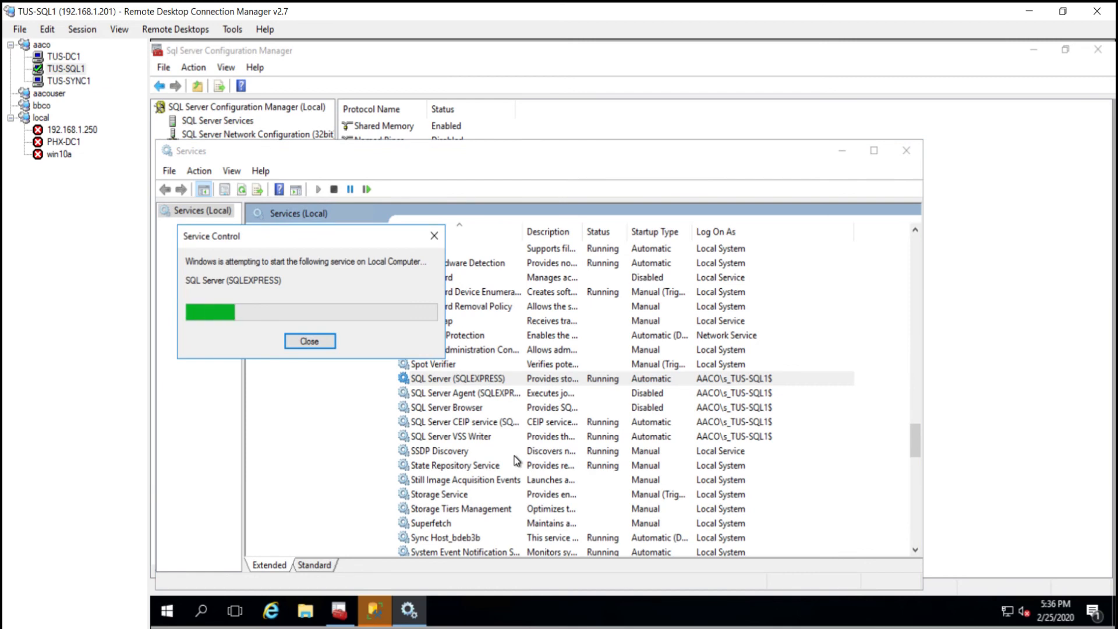
{"action": "left_click", "coordinate": [78, 80]}
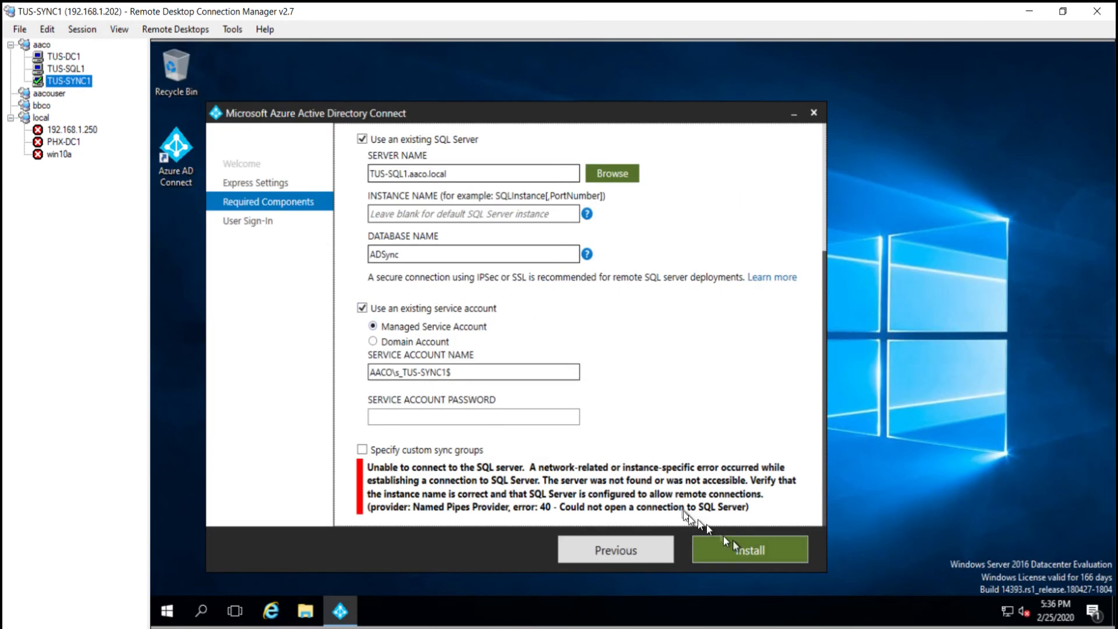
Step: Turn TUS-SQL1's firewall off for all profiles with netsh, then rerun the Azure AD Connect install
{"action": "left_click", "coordinate": [735, 541]}
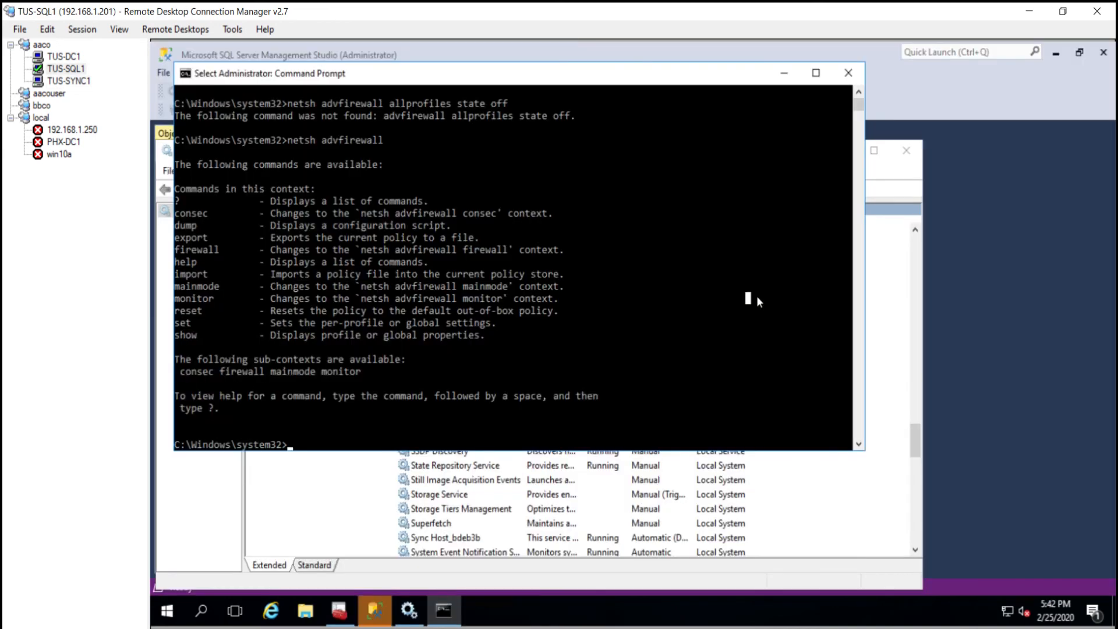
{"action": "key", "text": "Up"}
{"action": "key", "text": "Up"}
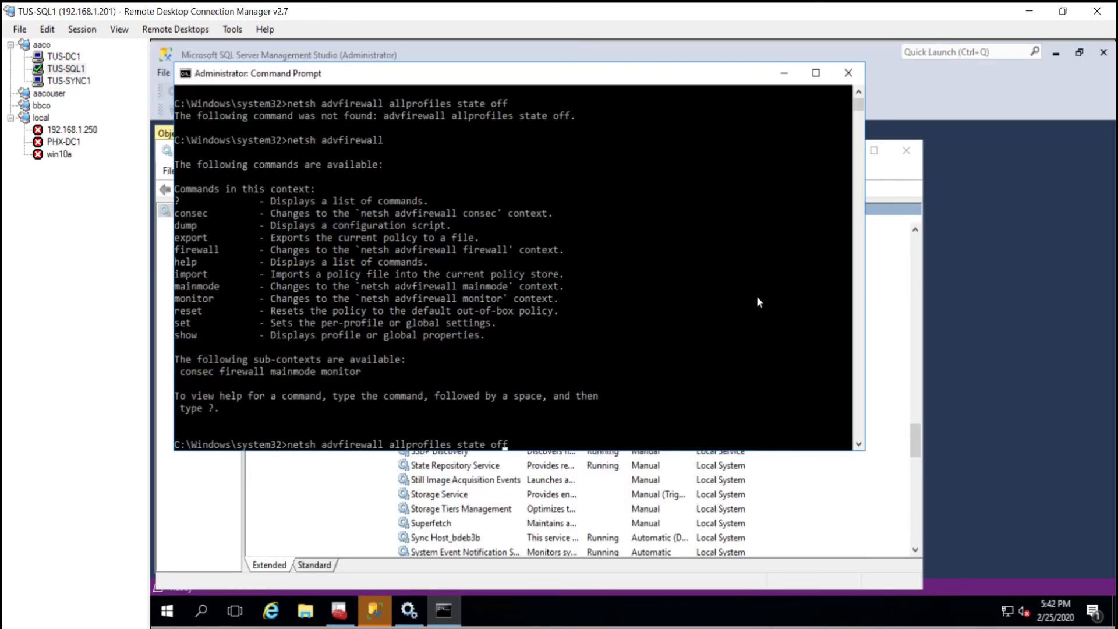
{"action": "type", "text": "set"}
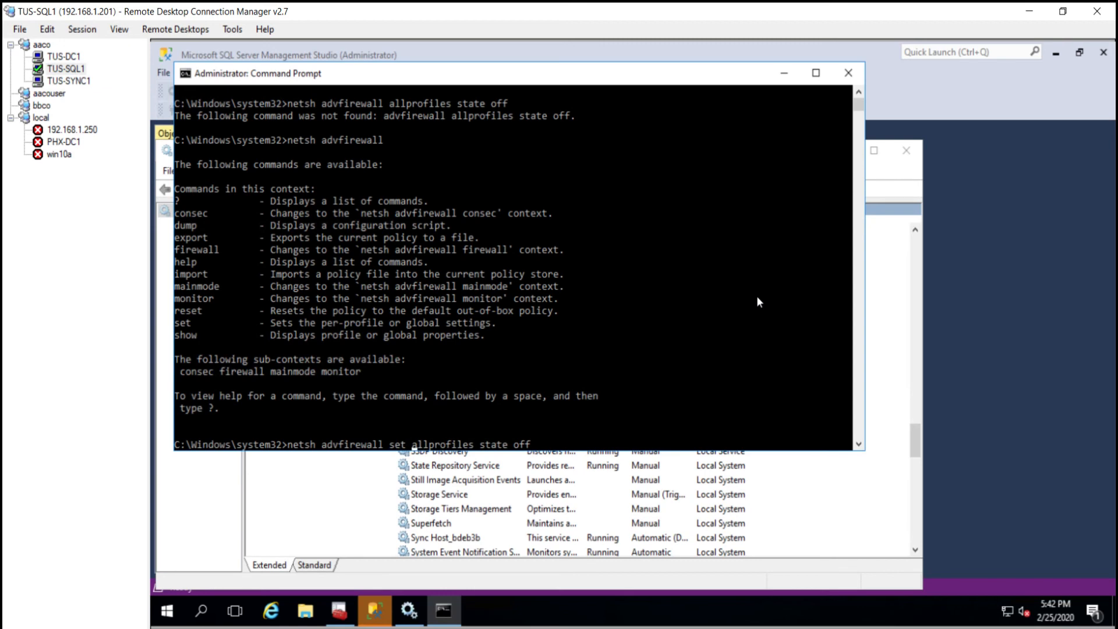
{"action": "key", "text": "Return"}
{"action": "left_click", "coordinate": [69, 80]}
{"action": "left_click", "coordinate": [728, 545]}
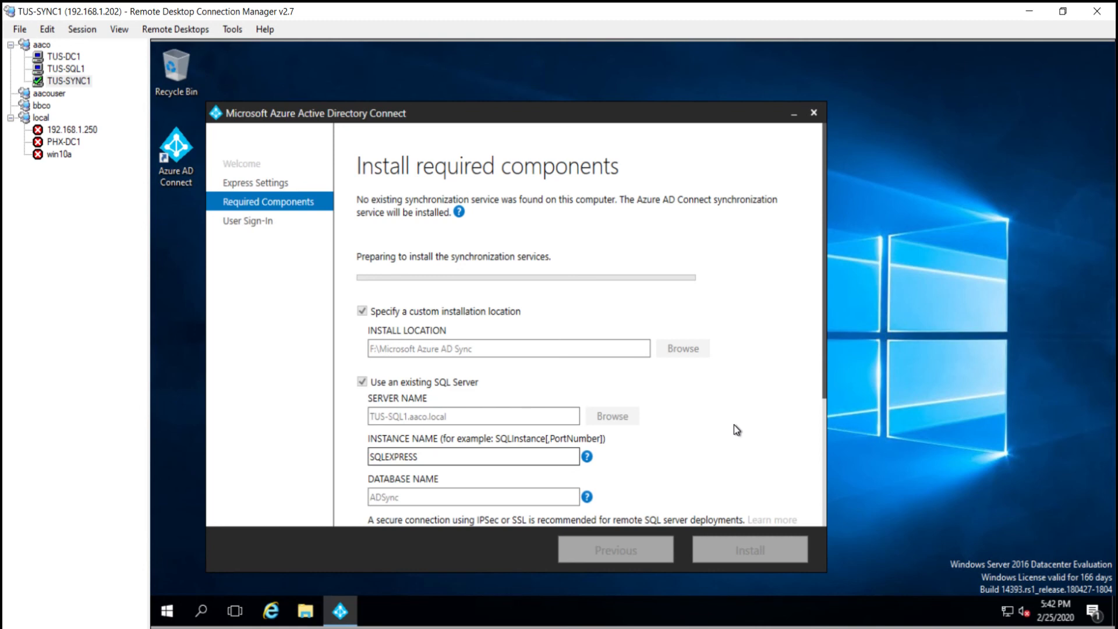
{"action": "scroll", "coordinate": [734, 425], "scroll_direction": "down", "scroll_amount": 2}
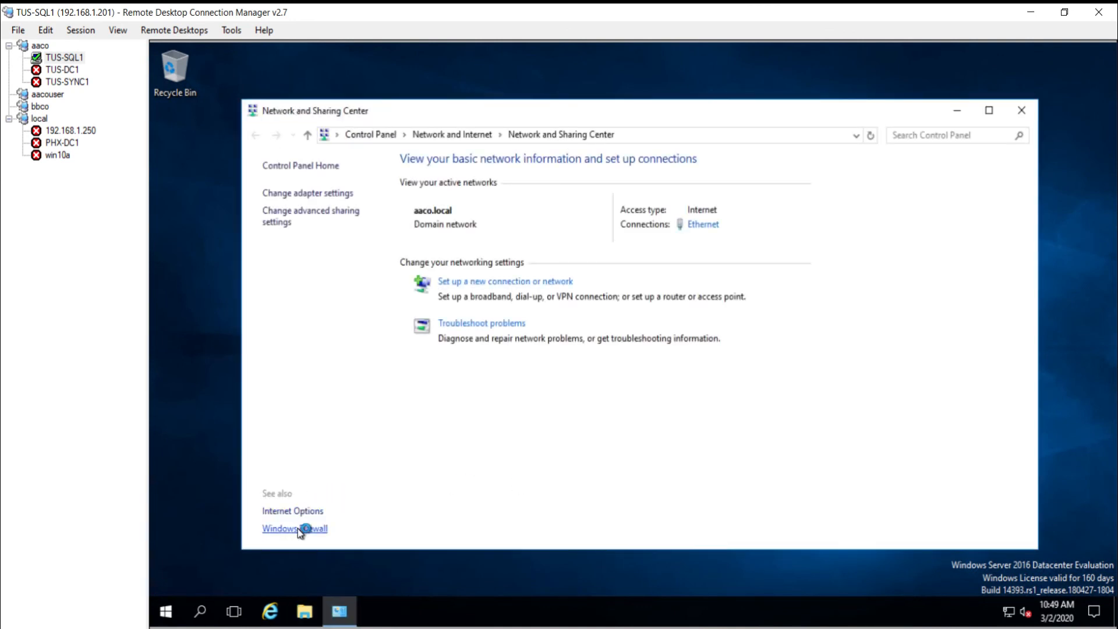
Step: Check Windows Firewall status and open the Services list in Computer Management on TUS-SQL1
{"action": "left_click", "coordinate": [301, 529]}
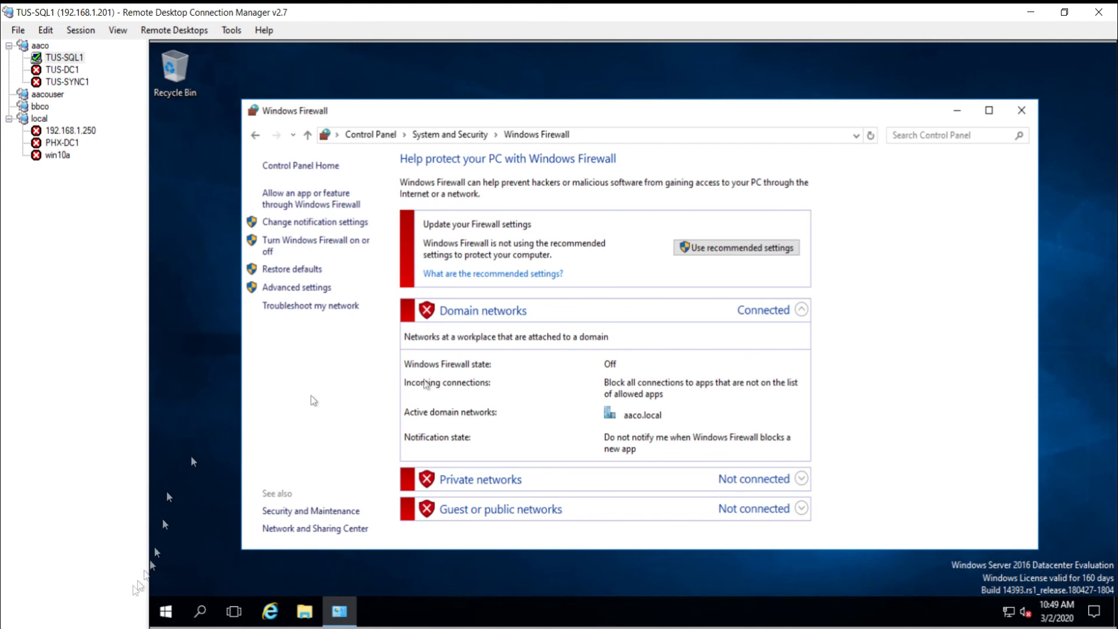
{"action": "right_click", "coordinate": [164, 616]}
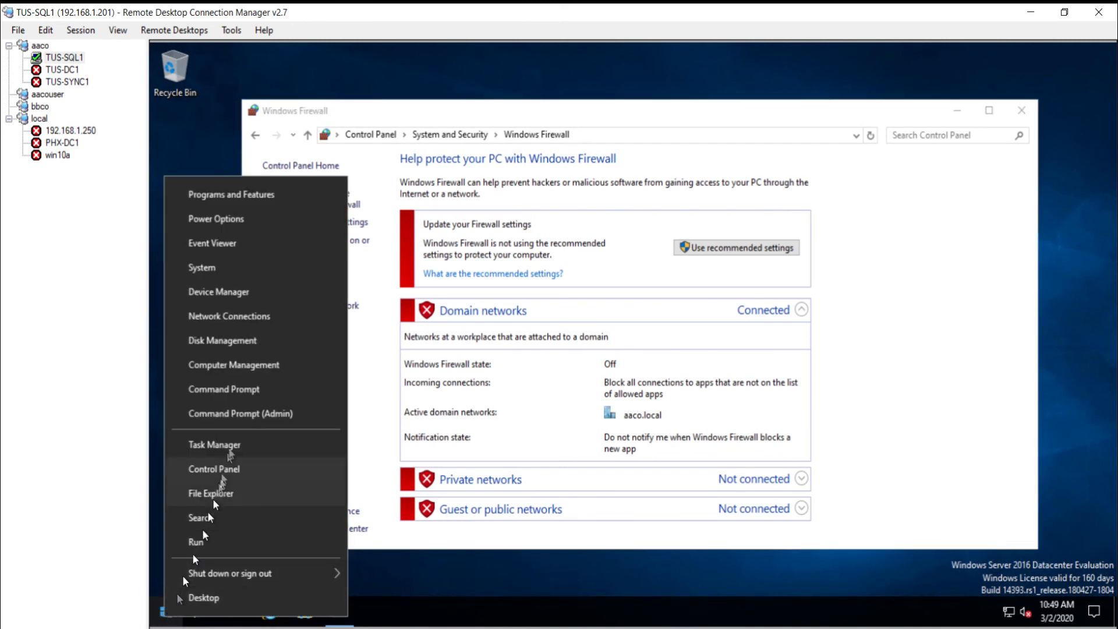
{"action": "left_click", "coordinate": [259, 367]}
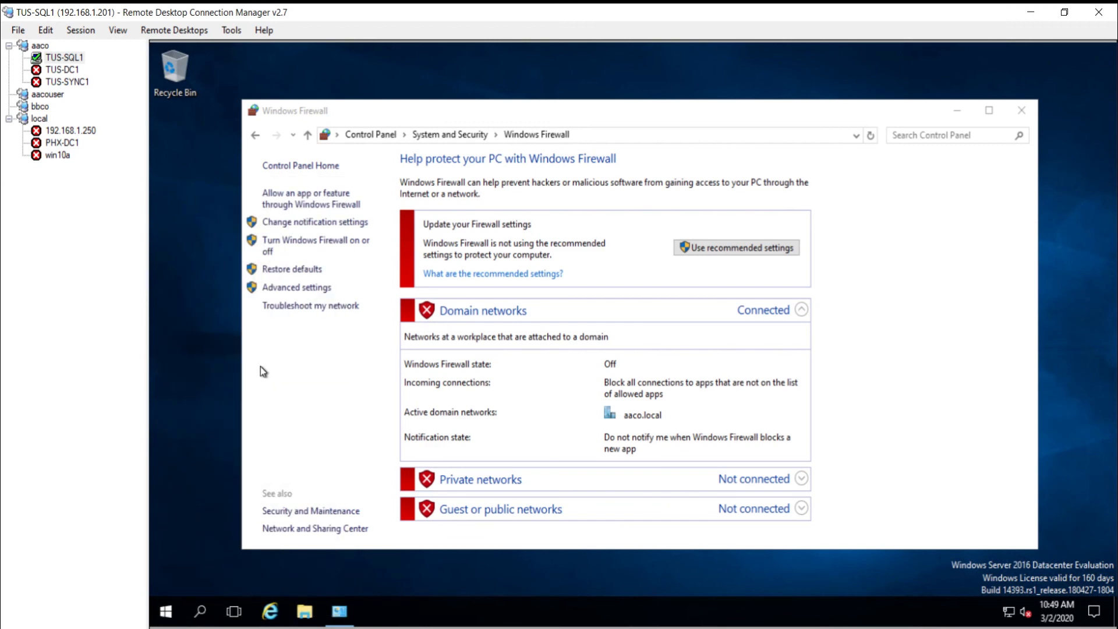
{"action": "left_click", "coordinate": [957, 111]}
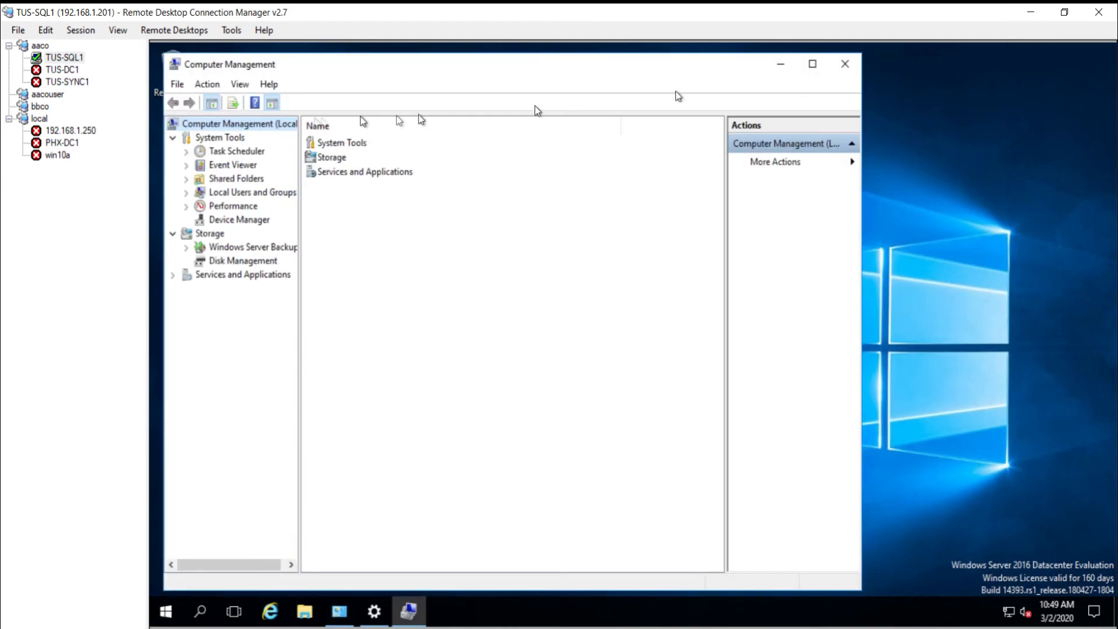
{"action": "left_click", "coordinate": [173, 274]}
{"action": "left_click", "coordinate": [813, 64]}
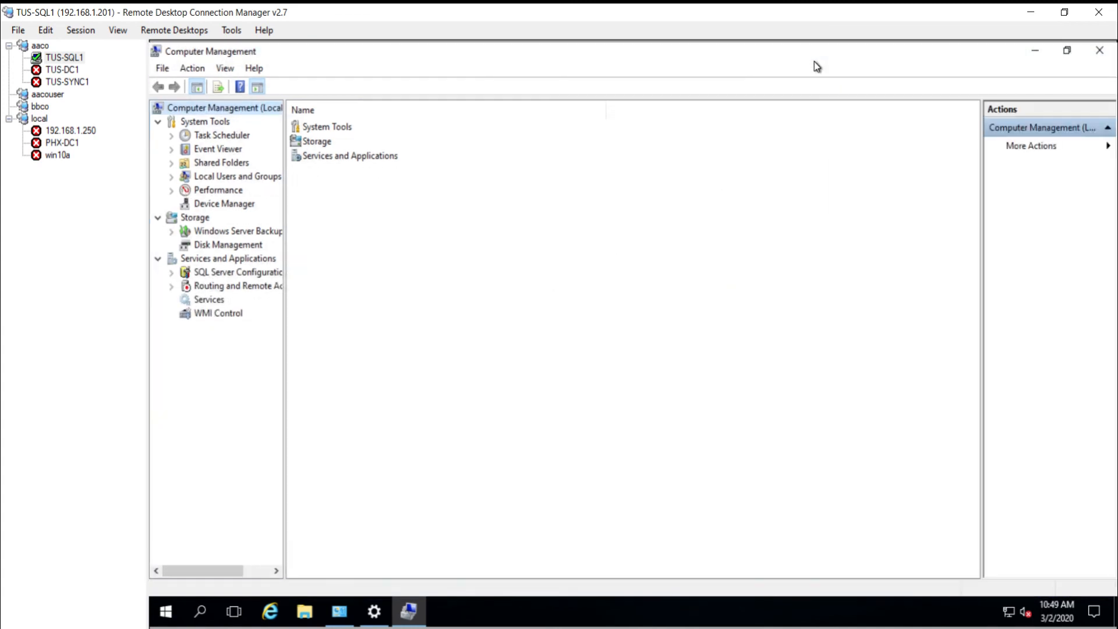
{"action": "left_click", "coordinate": [209, 299]}
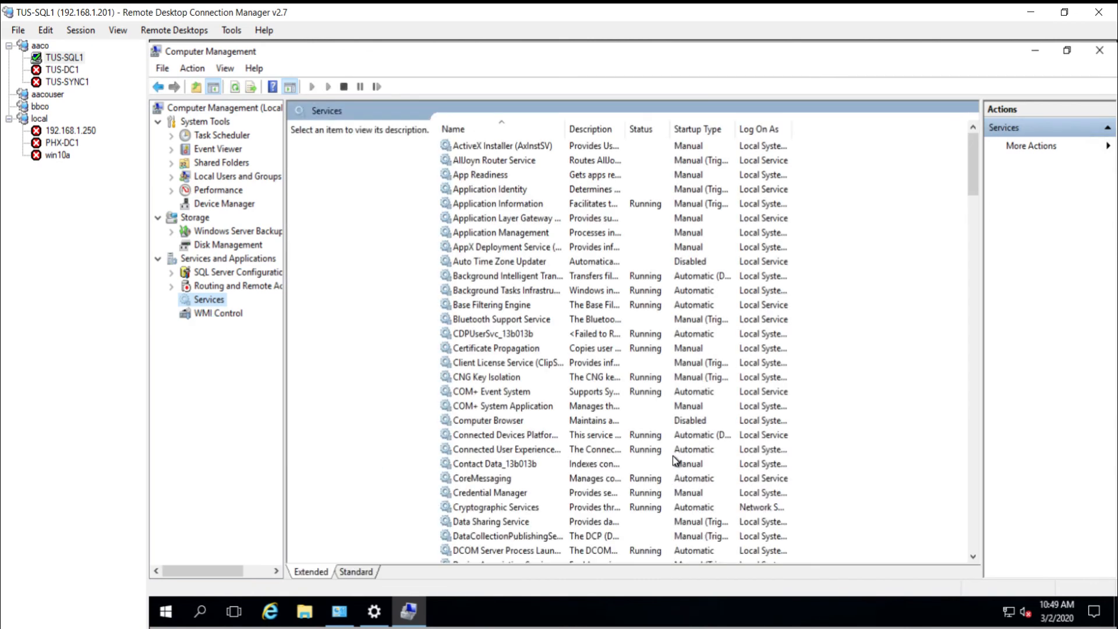
{"action": "scroll", "coordinate": [674, 460], "scroll_direction": "down", "scroll_amount": 20}
{"action": "scroll", "coordinate": [676, 461], "scroll_direction": "down", "scroll_amount": 1}
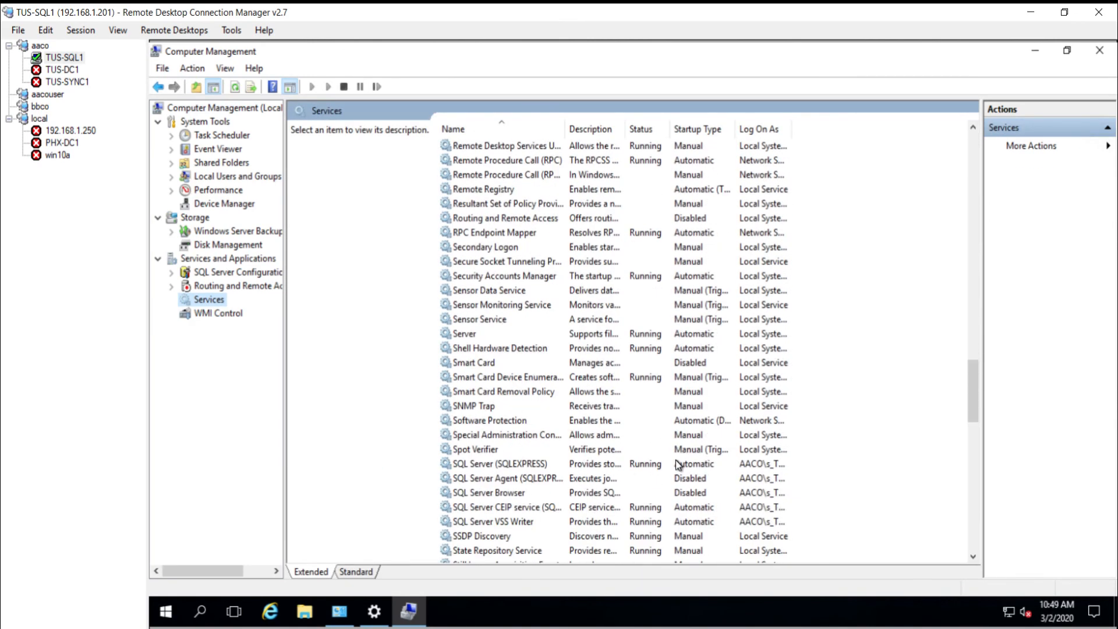
Step: Set SQL Server Browser's startup type to Automatic and start the service
{"action": "double_click", "coordinate": [593, 495]}
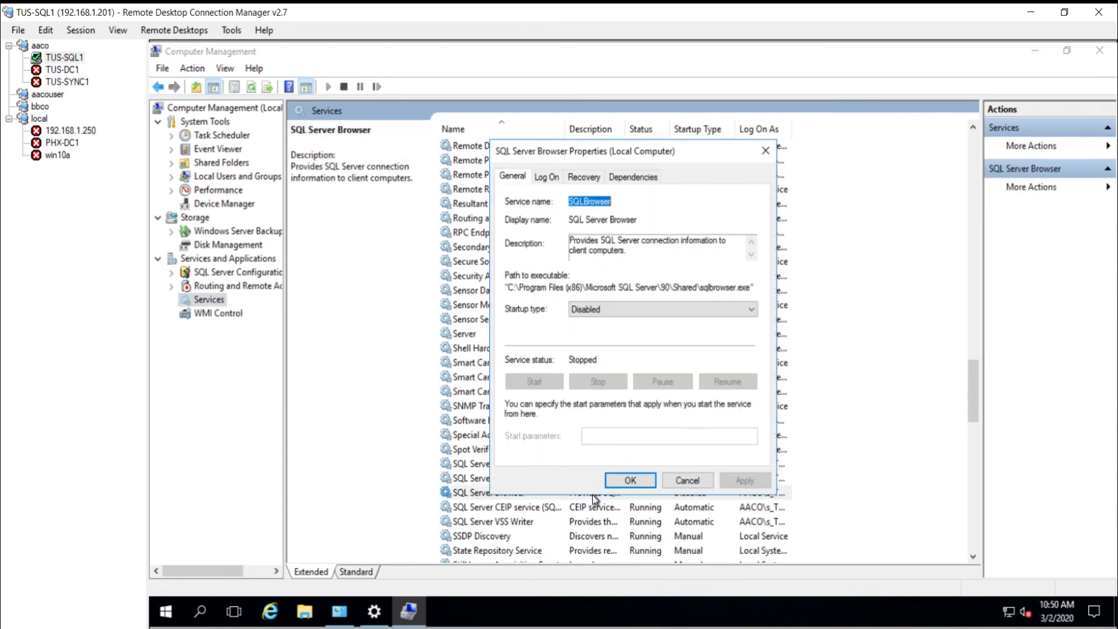
{"action": "left_click", "coordinate": [646, 311]}
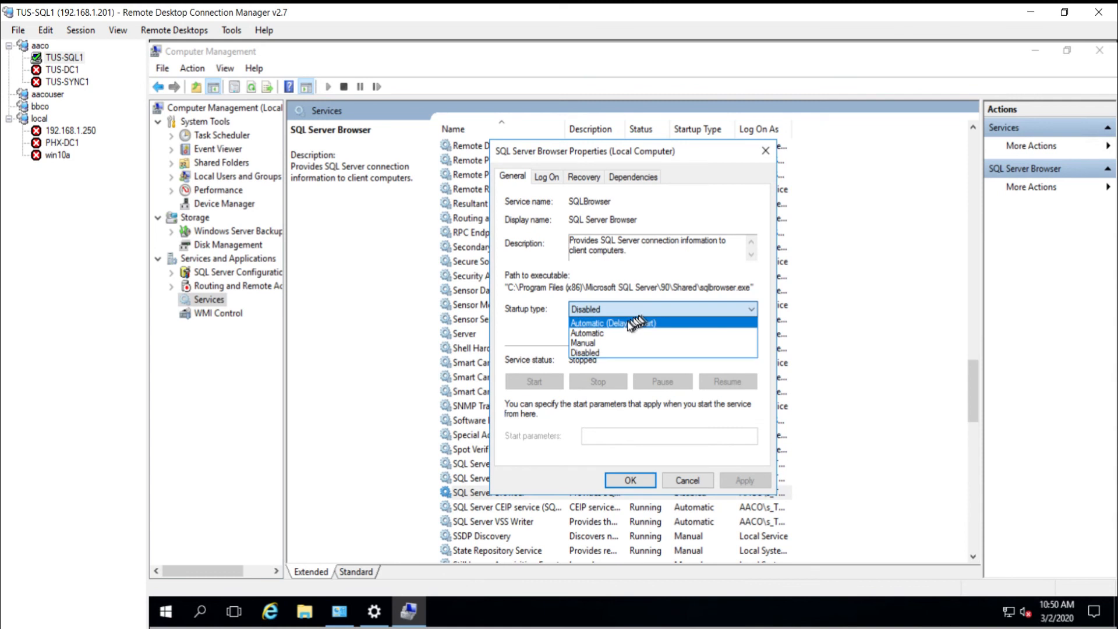
{"action": "left_click", "coordinate": [611, 330]}
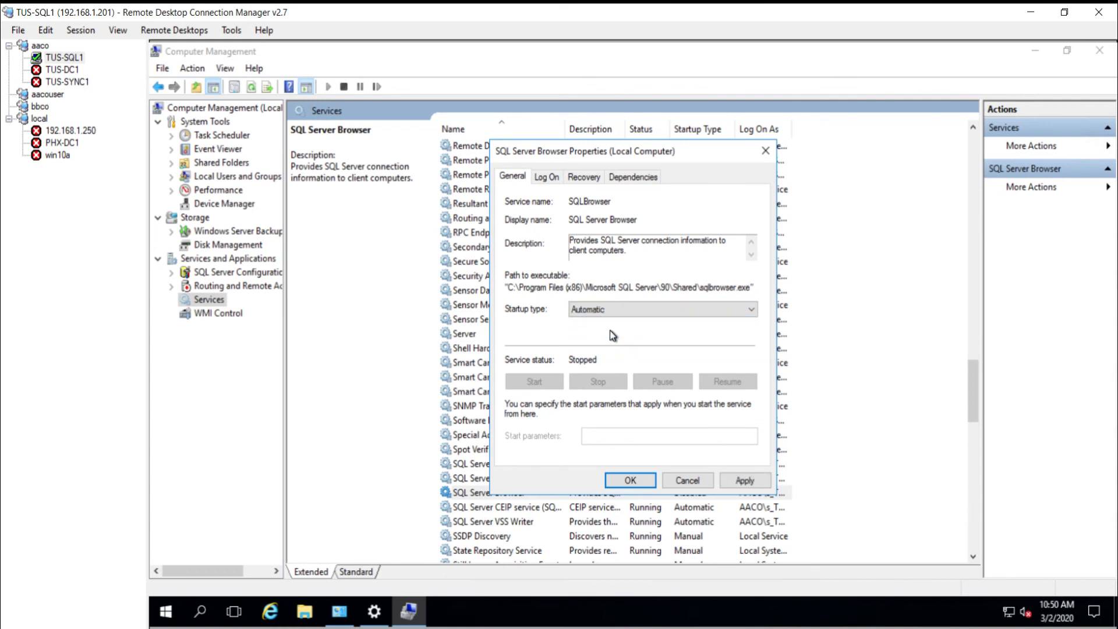
{"action": "left_click", "coordinate": [740, 480]}
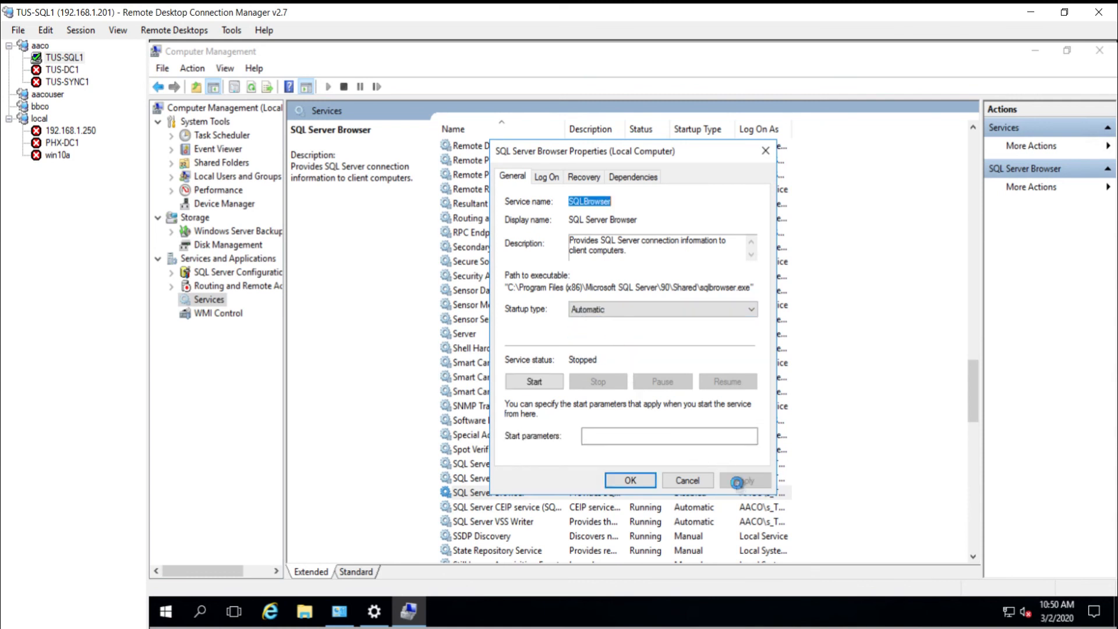
{"action": "left_click", "coordinate": [543, 383]}
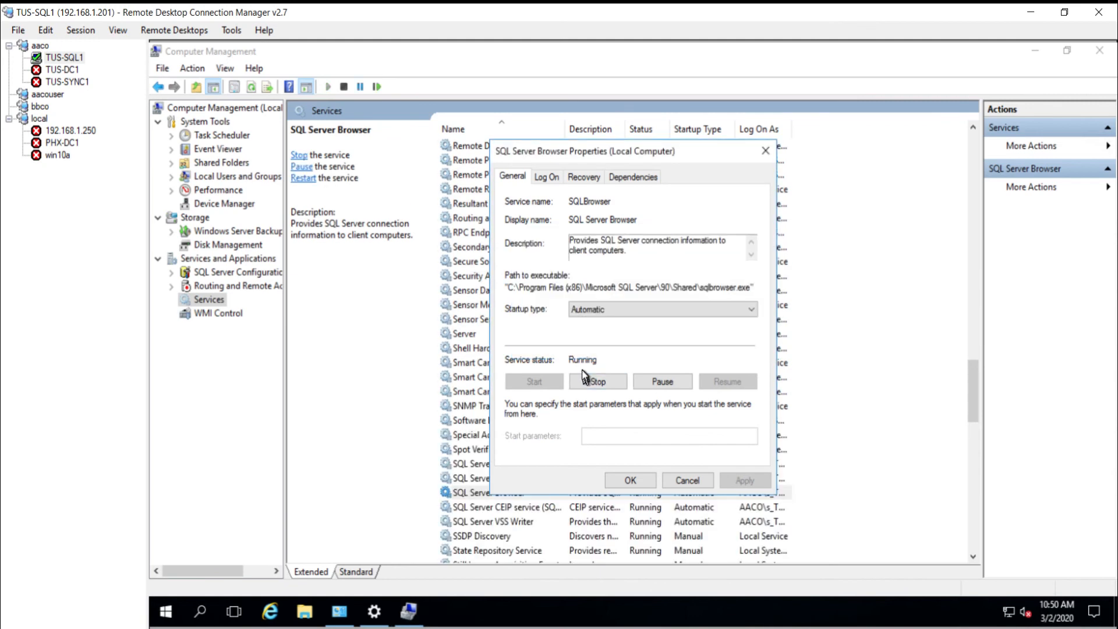
{"action": "left_click", "coordinate": [631, 483]}
{"action": "left_click", "coordinate": [635, 491]}
{"action": "left_click", "coordinate": [67, 81]}
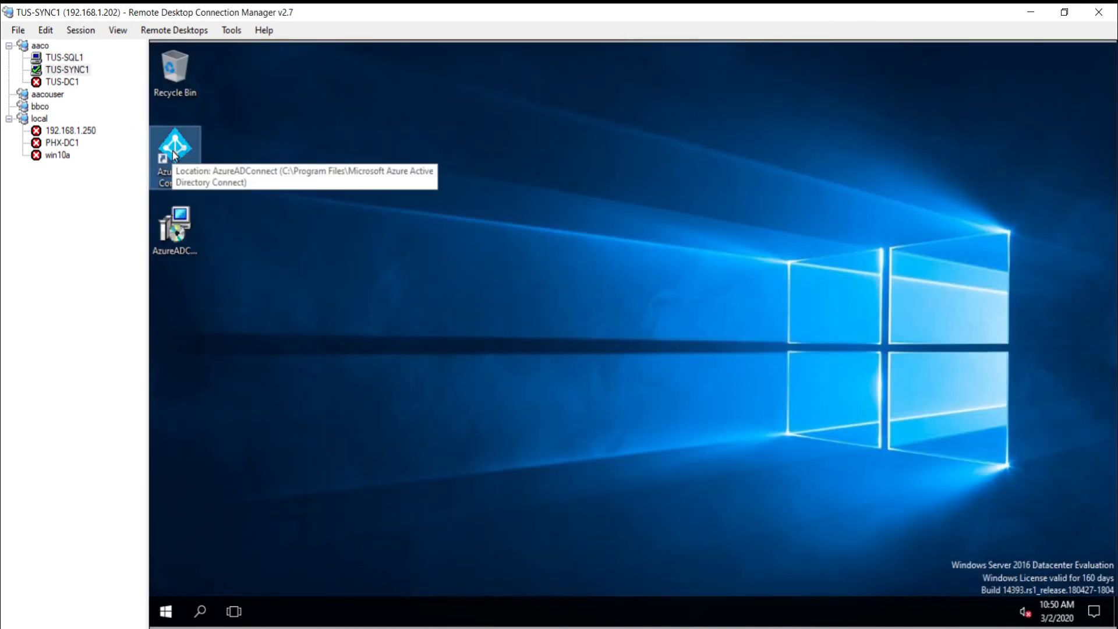
Step: Launch Azure AD Connect on TUS-SYNC1 and set the Windows updates window aside
{"action": "double_click", "coordinate": [174, 154]}
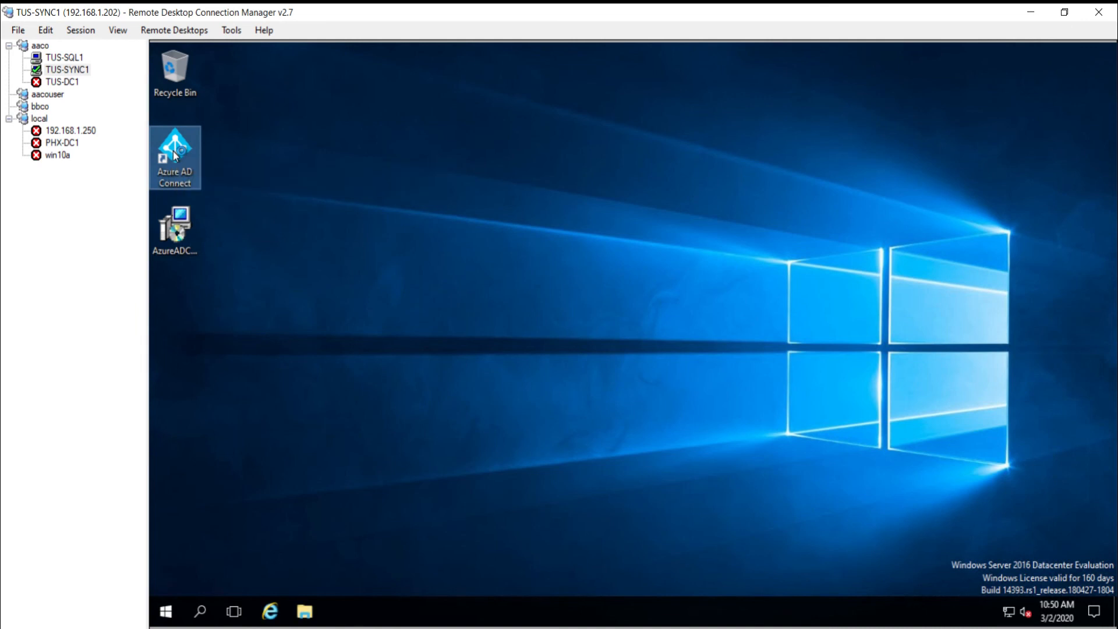
{"action": "right_click", "coordinate": [350, 352]}
{"action": "left_click", "coordinate": [229, 531]}
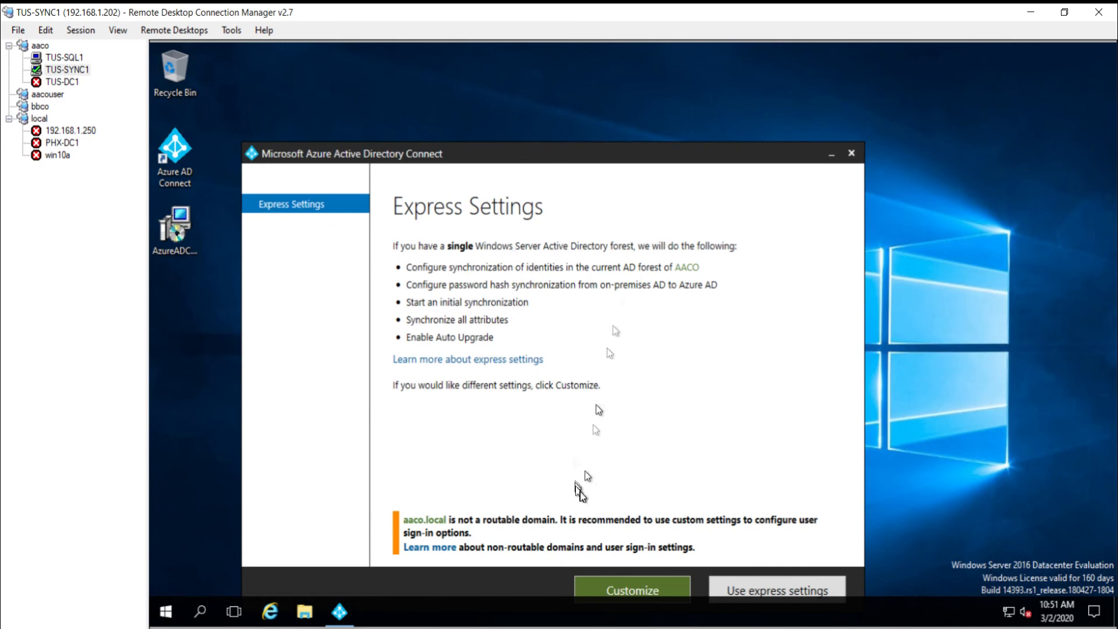
{"action": "left_click_drag", "start_coordinate": [656, 155], "coordinate": [656, 93]}
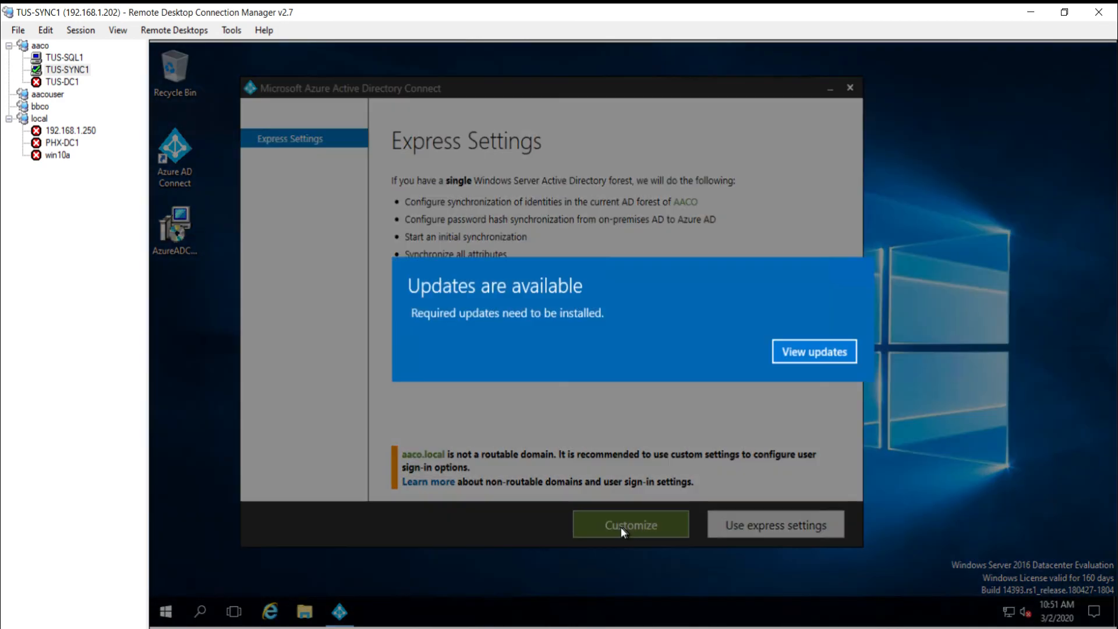
{"action": "left_click", "coordinate": [828, 352]}
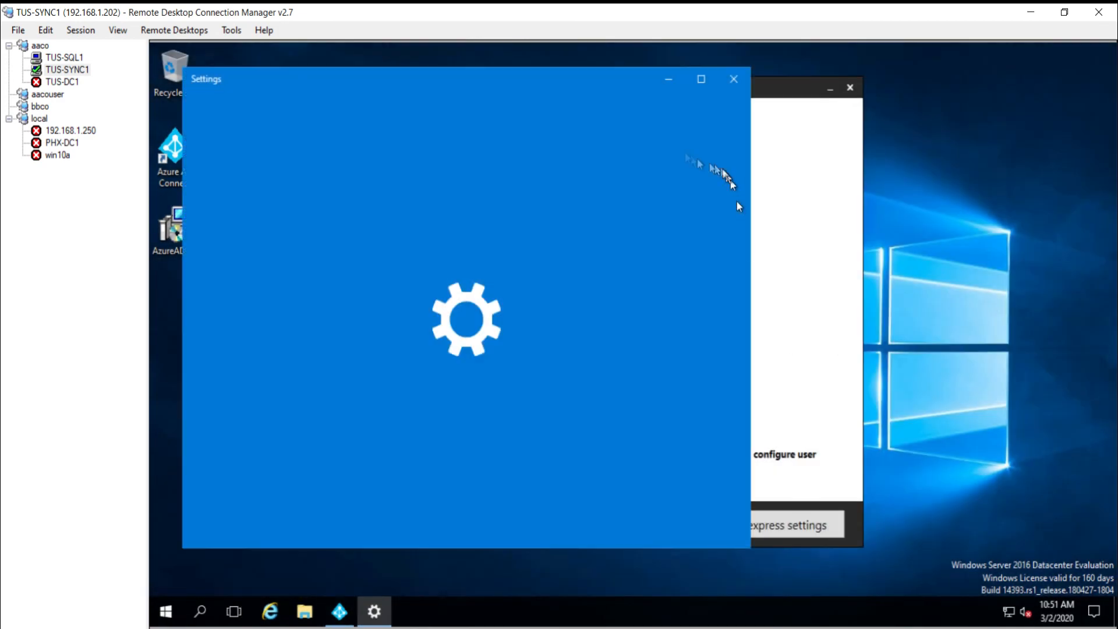
{"action": "left_click", "coordinate": [669, 80]}
Step: Choose a customized install using existing SQL Server TUS-SQL1.aaco.local
{"action": "left_click", "coordinate": [608, 529]}
{"action": "left_click_drag", "start_coordinate": [466, 268], "coordinate": [391, 267]}
{"action": "left_click", "coordinate": [392, 267]}
{"action": "left_click", "coordinate": [396, 301]}
{"action": "left_click", "coordinate": [641, 331]}
{"action": "left_click", "coordinate": [484, 212]}
{"action": "type", "text": "tus-sql1"}
{"action": "key", "text": "Return"}
{"action": "left_click", "coordinate": [357, 253]}
{"action": "left_click", "coordinate": [583, 505]}
Step: Use managed service account AACO\s_TUS-SYNC1 and install, which again fails with error 40
{"action": "mouse_move", "coordinate": [622, 418]}
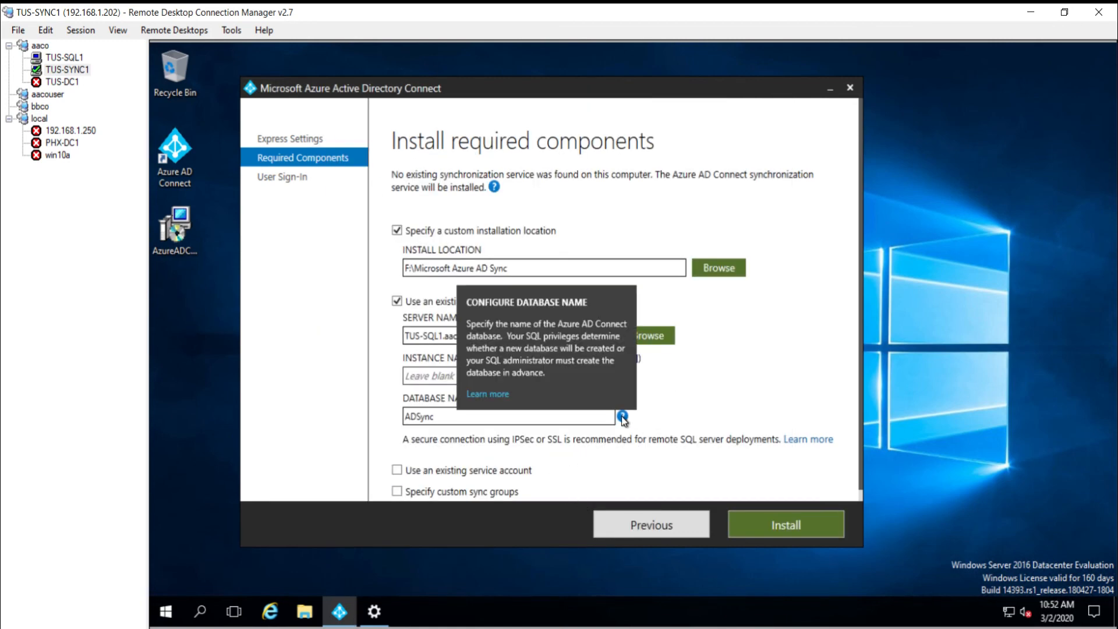
{"action": "scroll", "coordinate": [741, 394], "scroll_direction": "down", "scroll_amount": 1}
{"action": "left_click", "coordinate": [398, 459]}
{"action": "scroll", "coordinate": [413, 375], "scroll_direction": "down", "scroll_amount": 4}
{"action": "left_click", "coordinate": [407, 366]}
{"action": "left_click", "coordinate": [416, 414]}
{"action": "type", "text": "AACO\\s_TUS-SYNC1"}
{"action": "scroll", "coordinate": [641, 434], "scroll_direction": "down", "scroll_amount": 1}
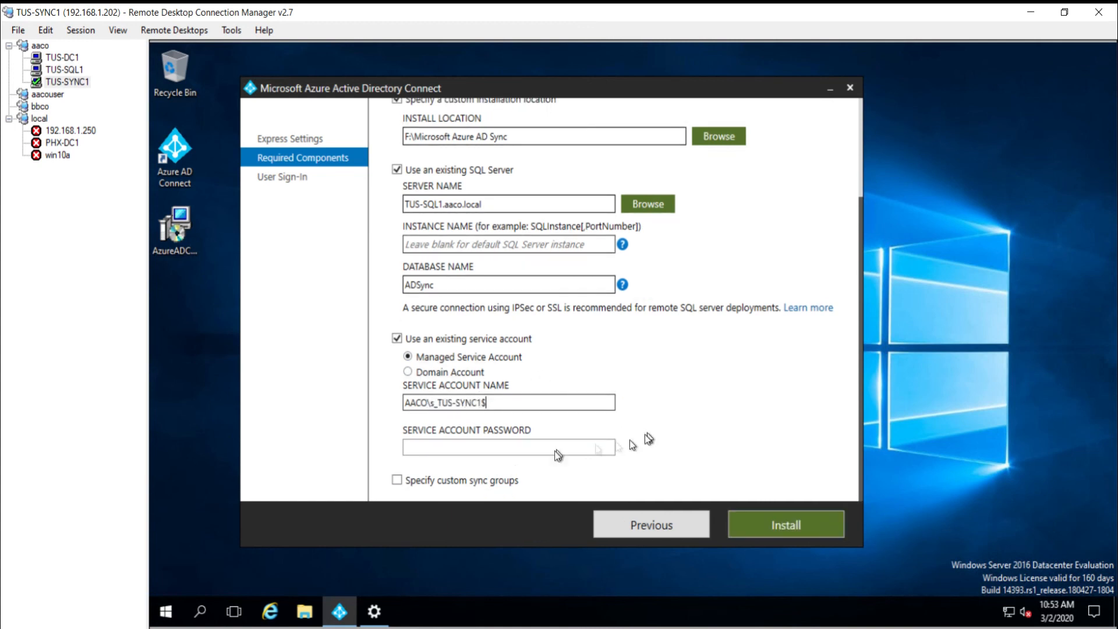
{"action": "left_click", "coordinate": [791, 524]}
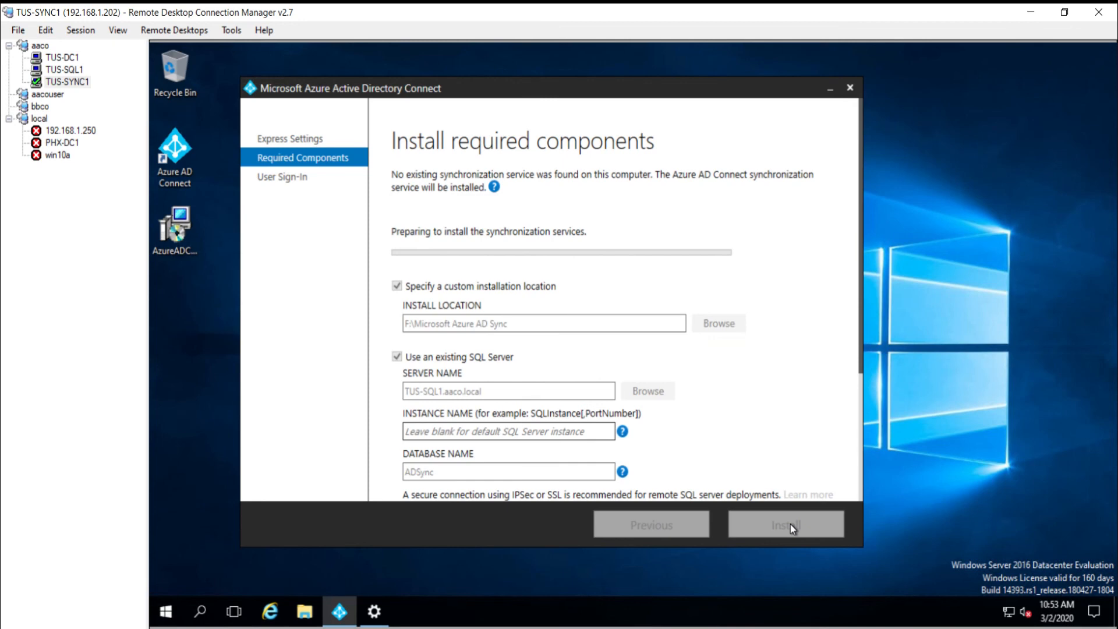
{"action": "scroll", "coordinate": [792, 419], "scroll_direction": "down", "scroll_amount": 3}
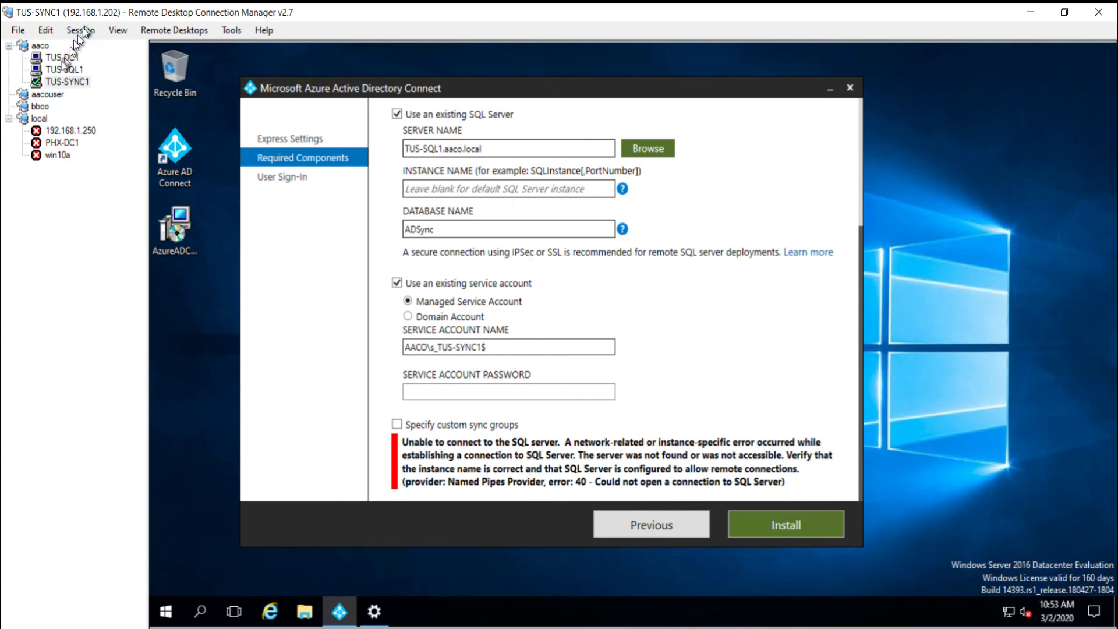
Step: Enter SQLEXPRESS as the instance name and install through to the User sign-in page
{"action": "left_click", "coordinate": [498, 188]}
{"action": "type", "text": "S"}
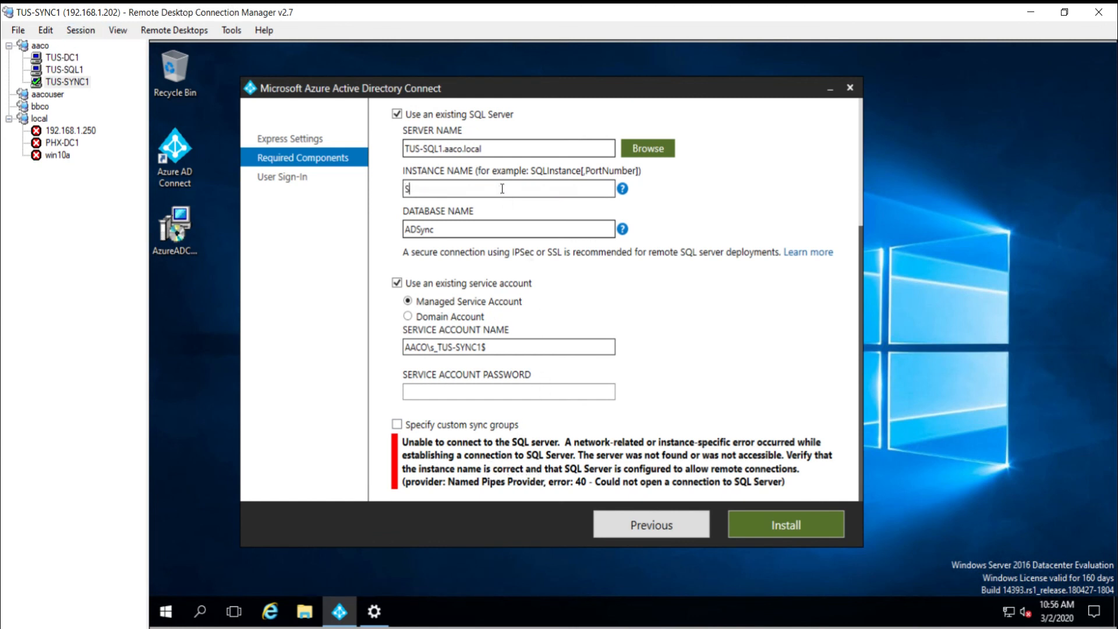
{"action": "type", "text": "QLEXPRESS"}
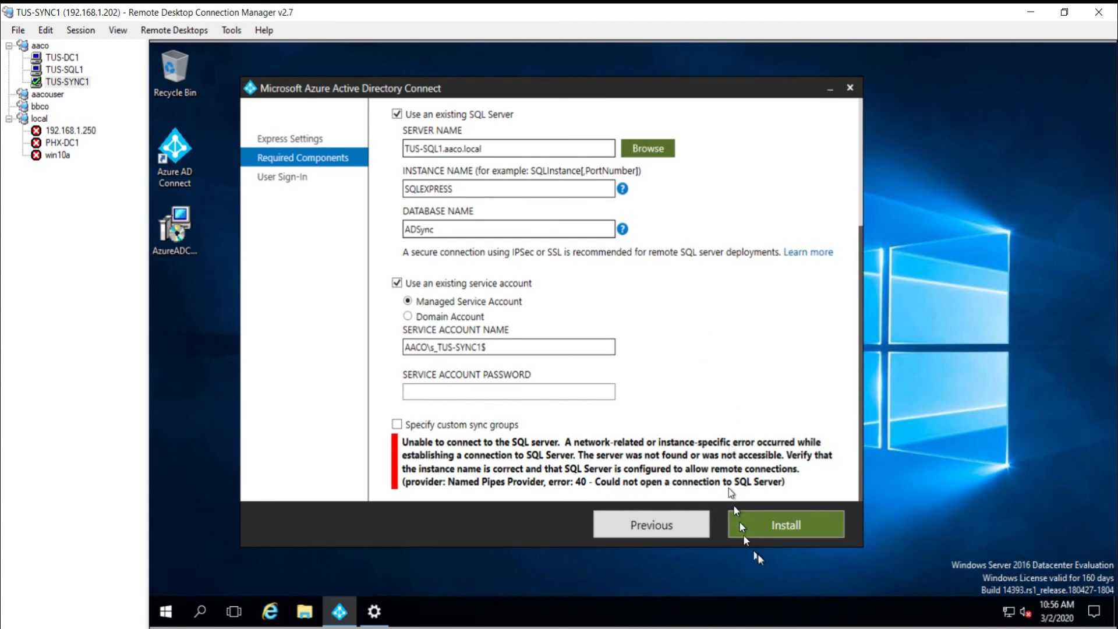
{"action": "left_click", "coordinate": [780, 528]}
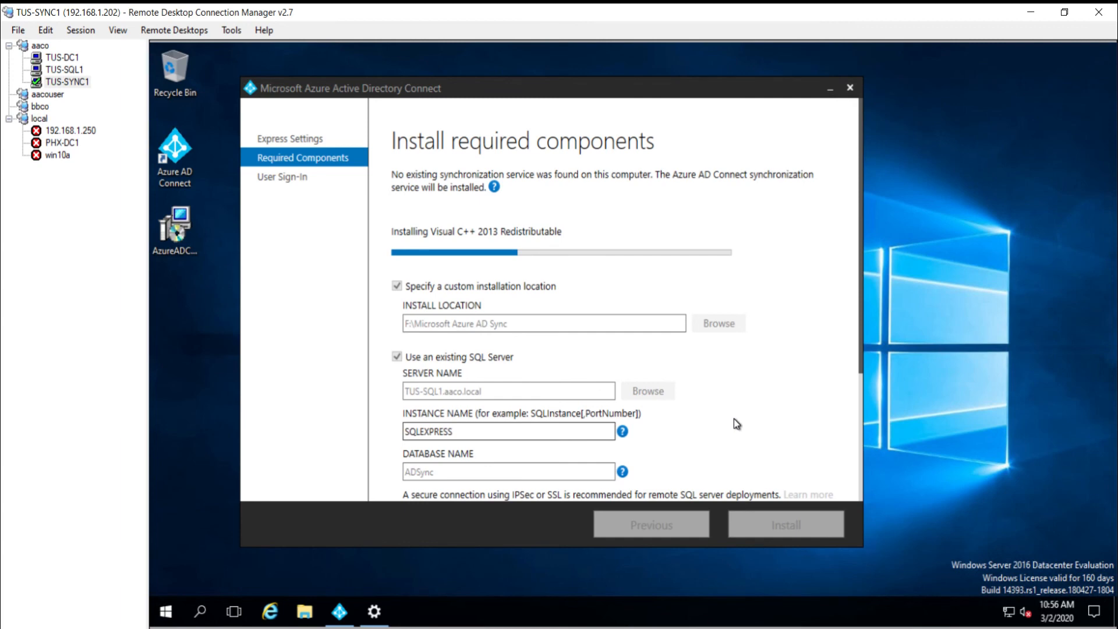
{"action": "scroll", "coordinate": [736, 423], "scroll_direction": "down", "scroll_amount": 3}
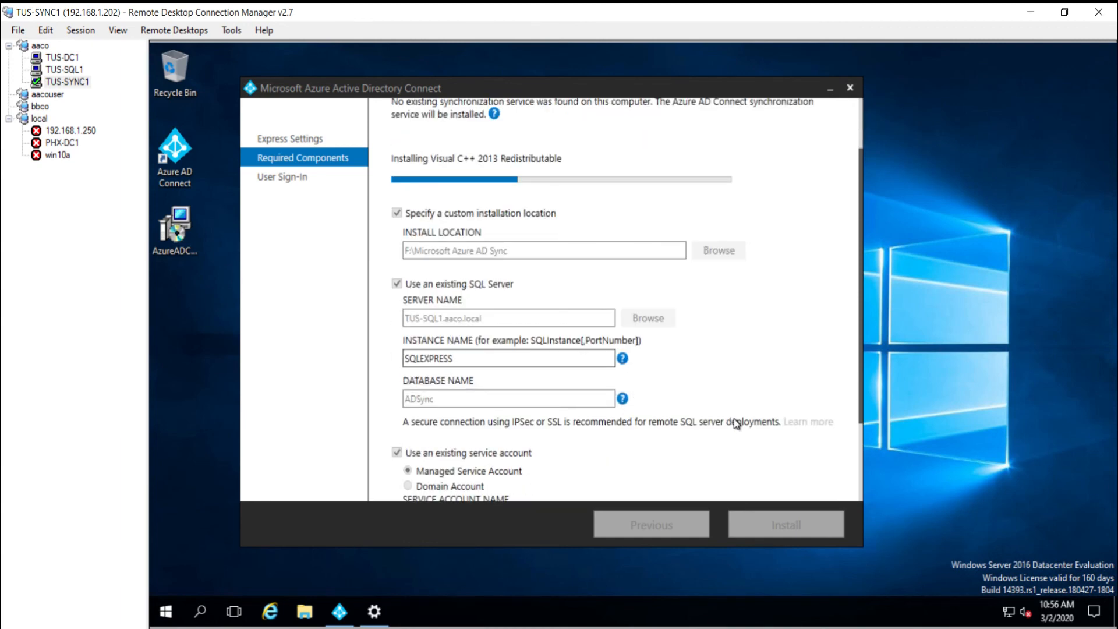
{"action": "scroll", "coordinate": [734, 420], "scroll_direction": "down", "scroll_amount": 1}
{"action": "scroll", "coordinate": [734, 419], "scroll_direction": "up", "scroll_amount": 3}
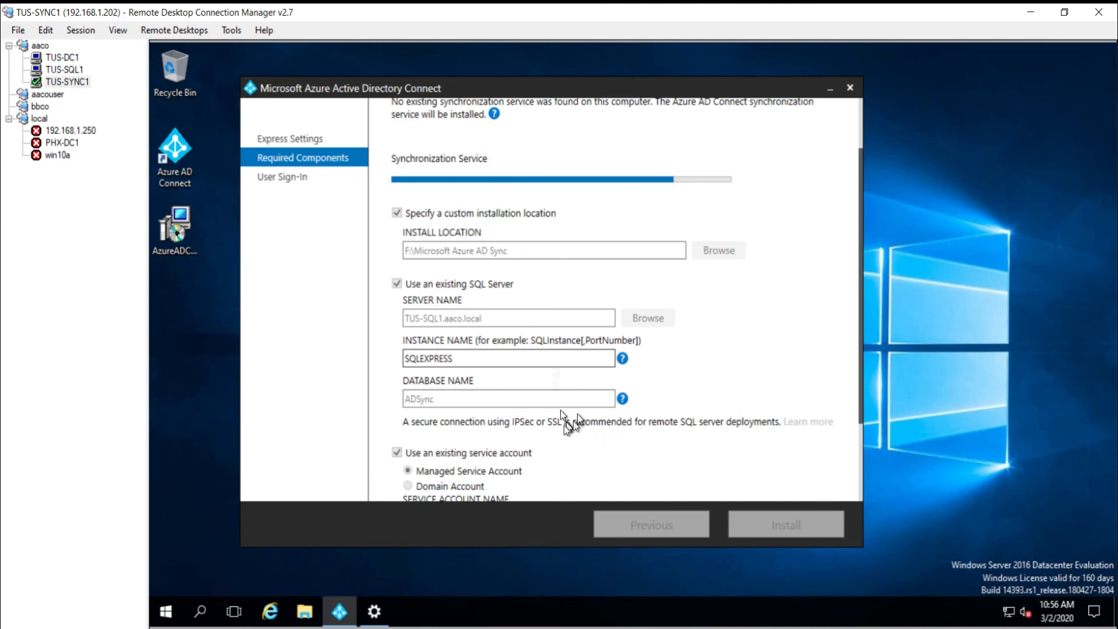
{"action": "scroll", "coordinate": [574, 411], "scroll_direction": "down", "scroll_amount": 3}
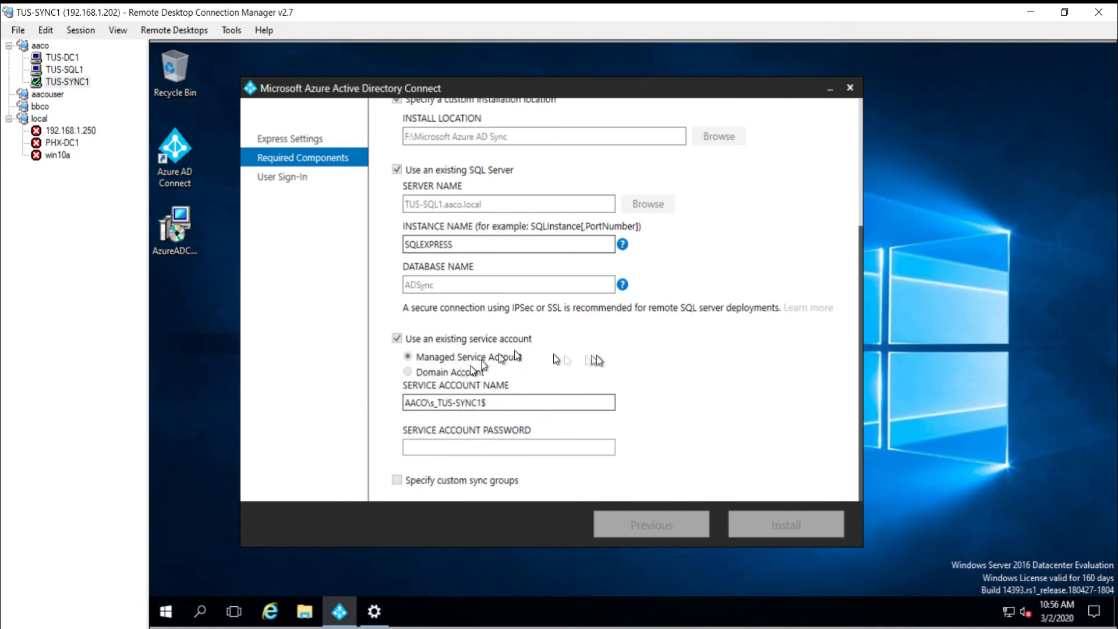
{"action": "scroll", "coordinate": [691, 379], "scroll_direction": "up", "scroll_amount": 5}
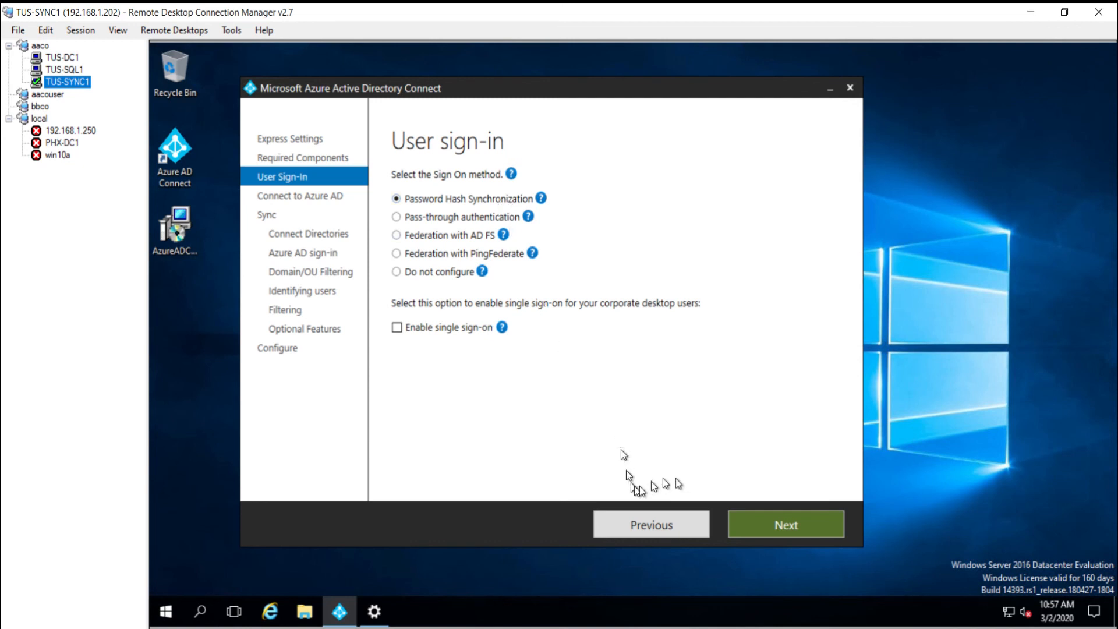
Step: Sign in to Azure AD with the global administrator username and password
{"action": "left_click", "coordinate": [790, 532]}
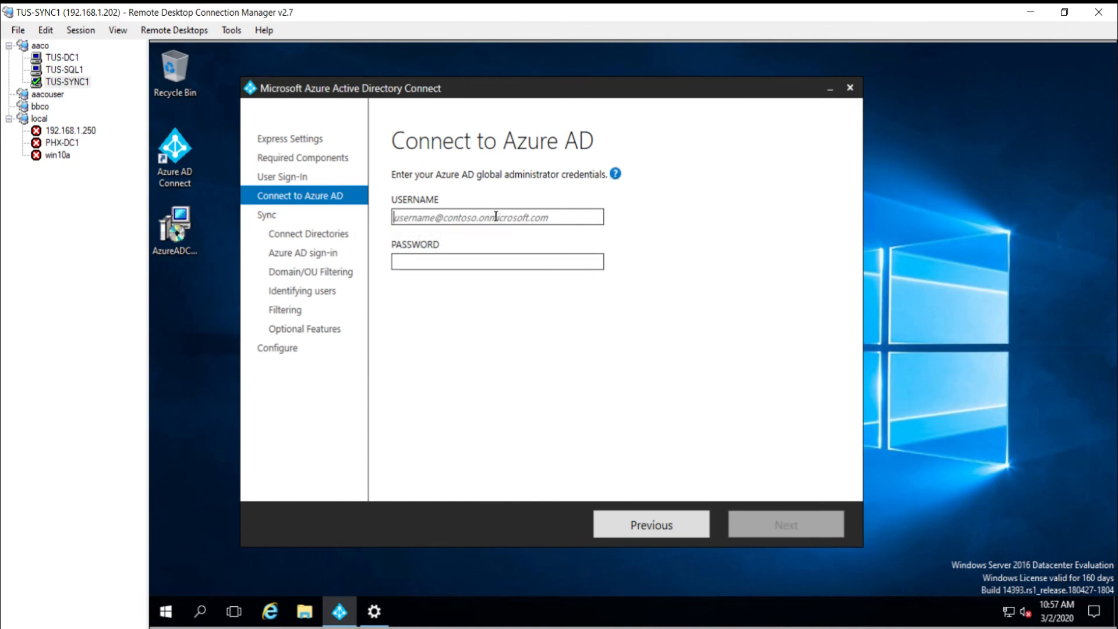
{"action": "key", "text": "ctrl+v"}
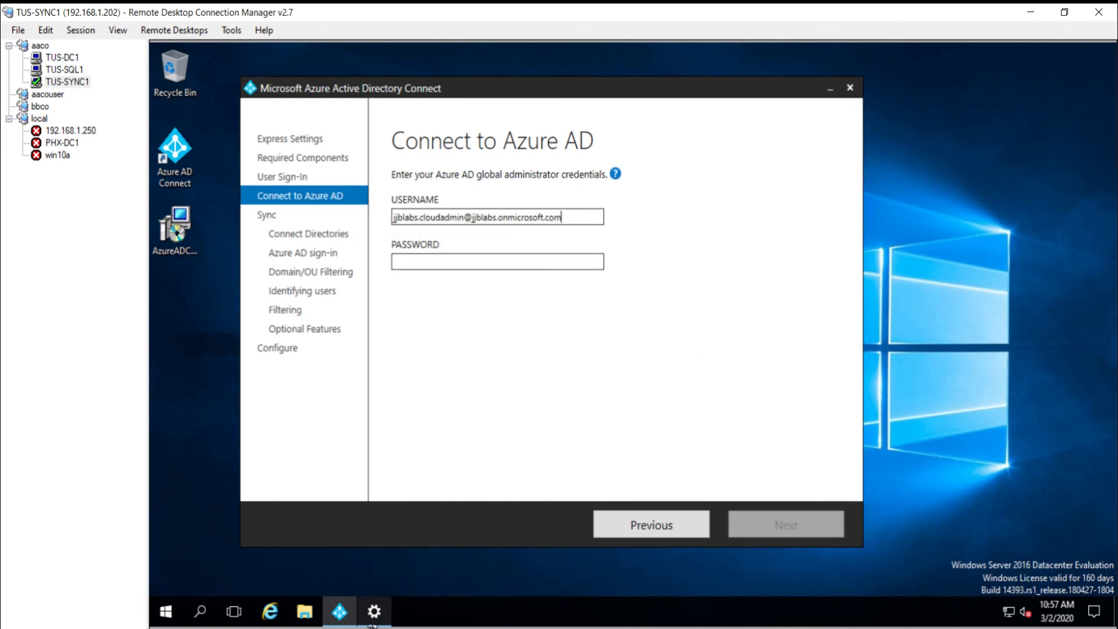
{"action": "left_click", "coordinate": [428, 262]}
{"action": "key", "text": "ctrl+v"}
{"action": "left_click", "coordinate": [773, 526]}
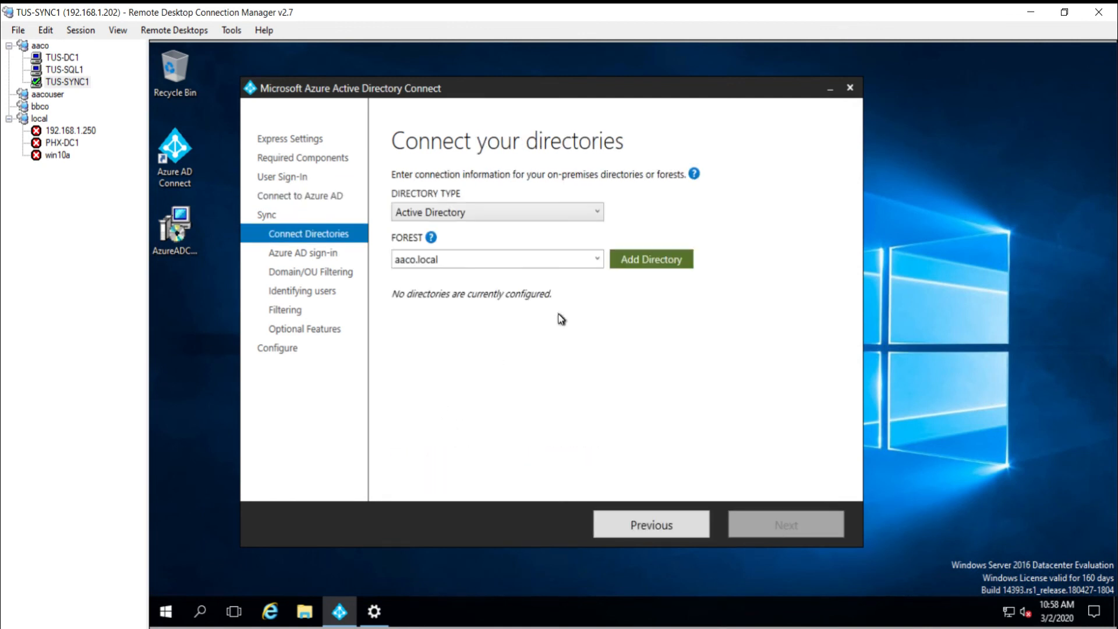
Step: Add the aaco.local directory with enterprise admin credentials and allow unmatched UPN suffixes
{"action": "left_click", "coordinate": [646, 265]}
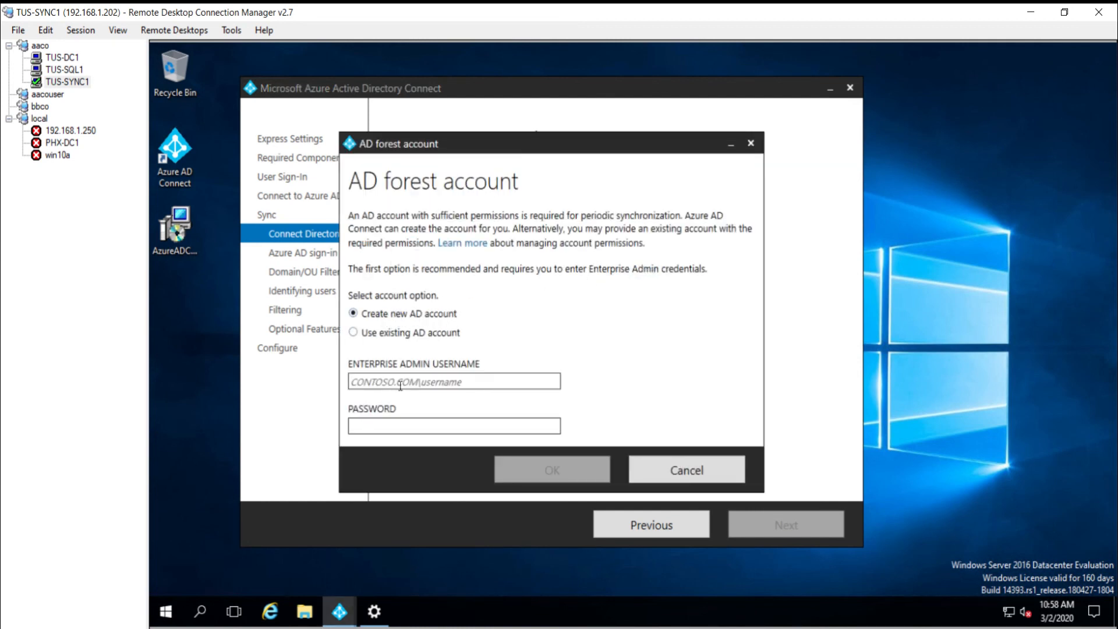
{"action": "type", "text": "AACO\\administrator"}
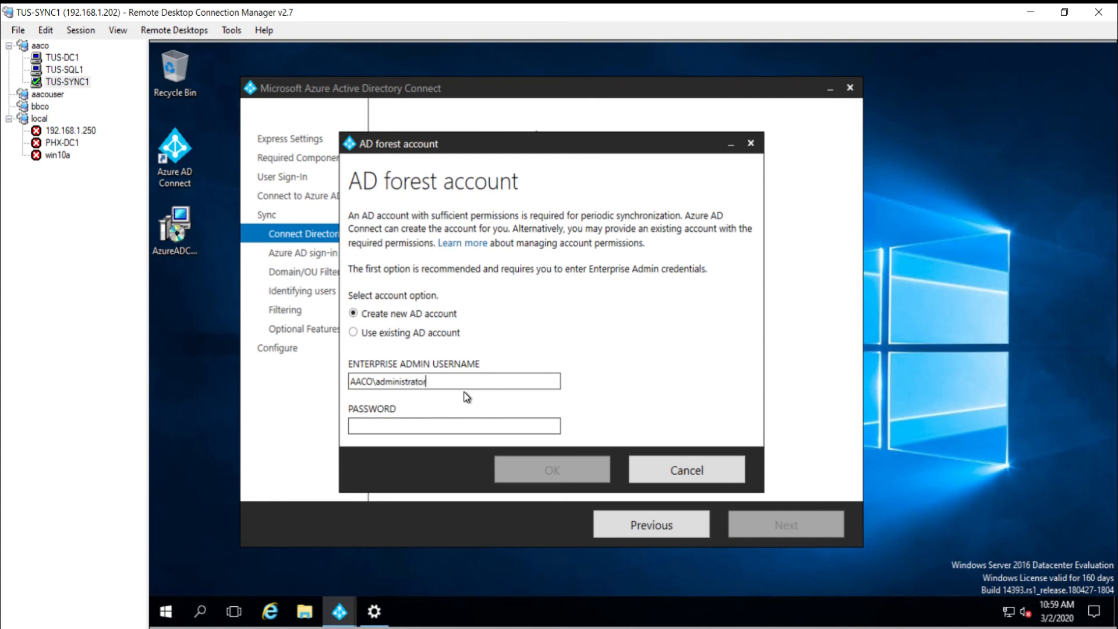
{"action": "key", "text": "Tab"}
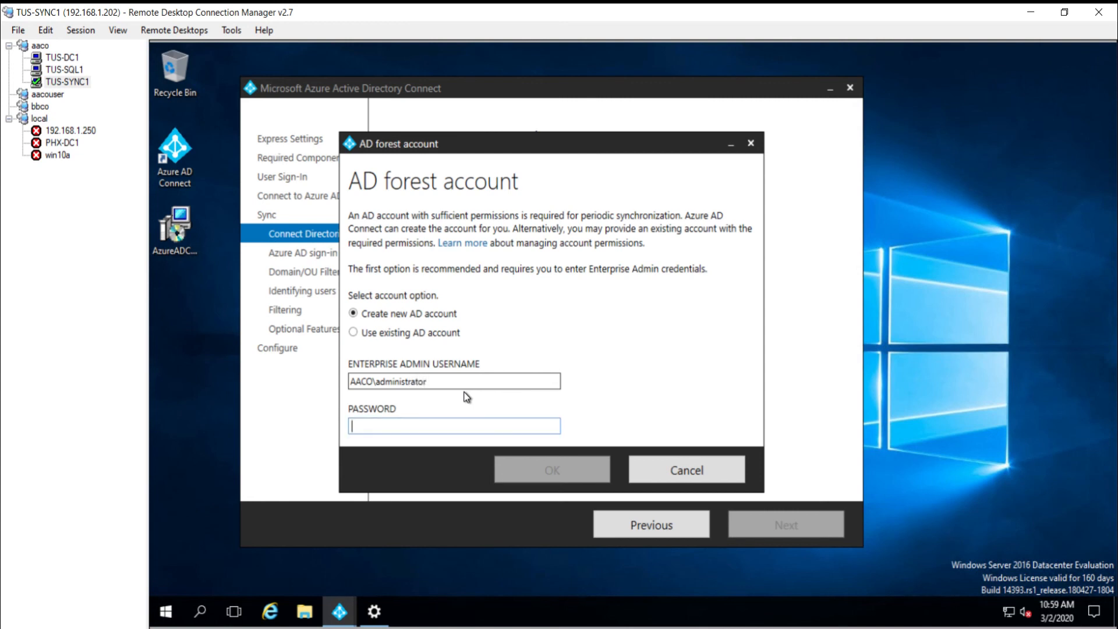
{"action": "type", "text": "•••"}
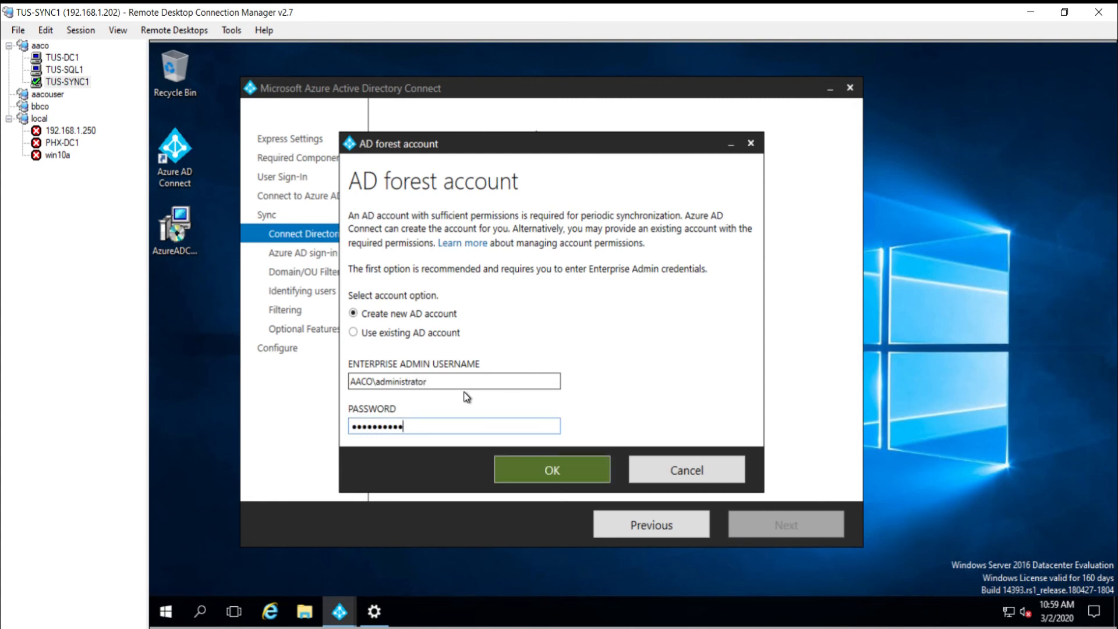
{"action": "key", "text": "Return"}
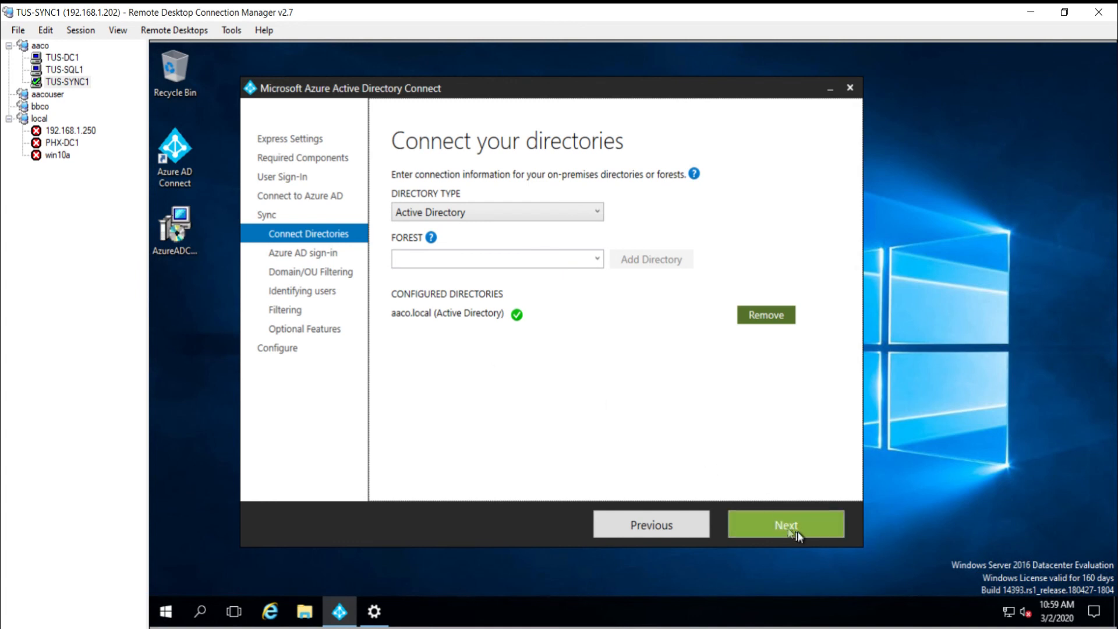
{"action": "left_click", "coordinate": [796, 528]}
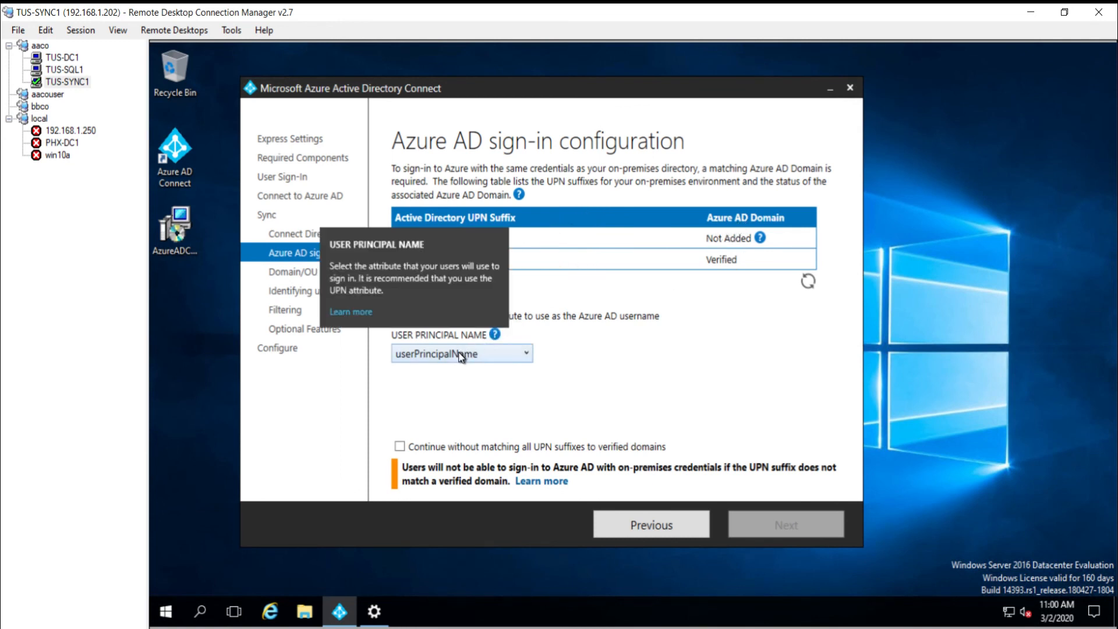
{"action": "left_click", "coordinate": [469, 447]}
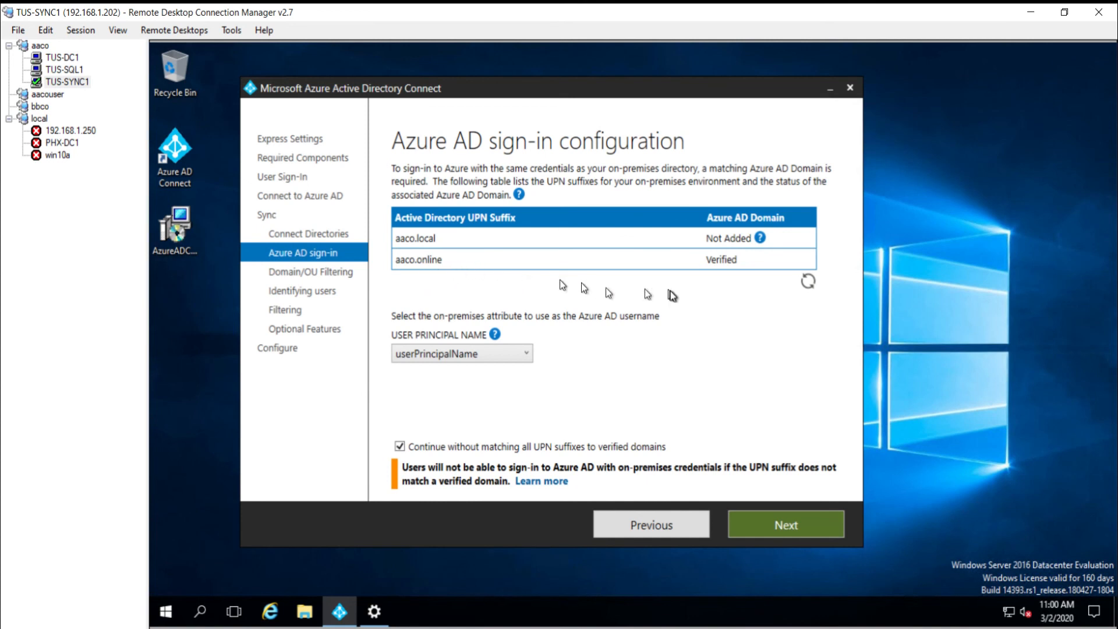
Step: Choose 'Sync selected domains and OUs', uncheck aaco.local and expand ComputerObjects
{"action": "left_click", "coordinate": [781, 526]}
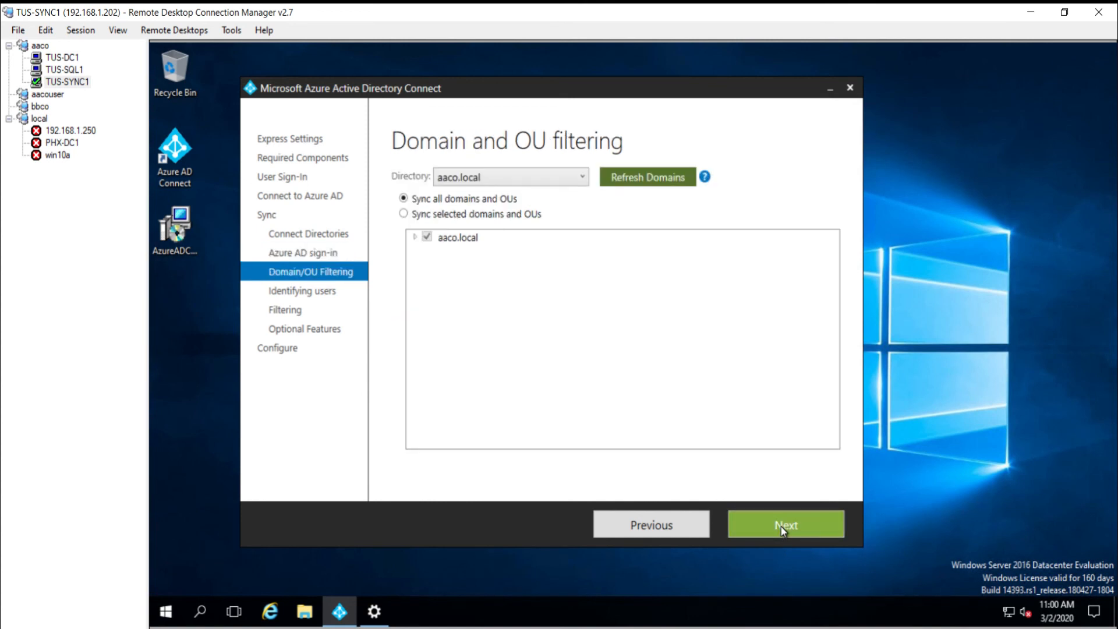
{"action": "left_click", "coordinate": [403, 214]}
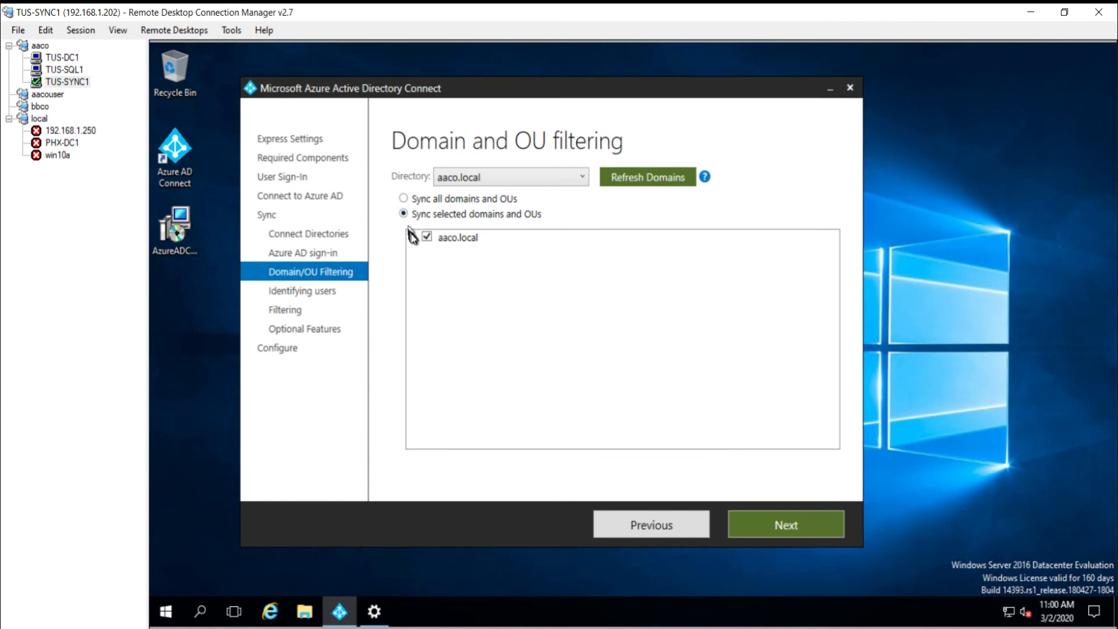
{"action": "left_click", "coordinate": [414, 237]}
{"action": "left_click", "coordinate": [428, 237]}
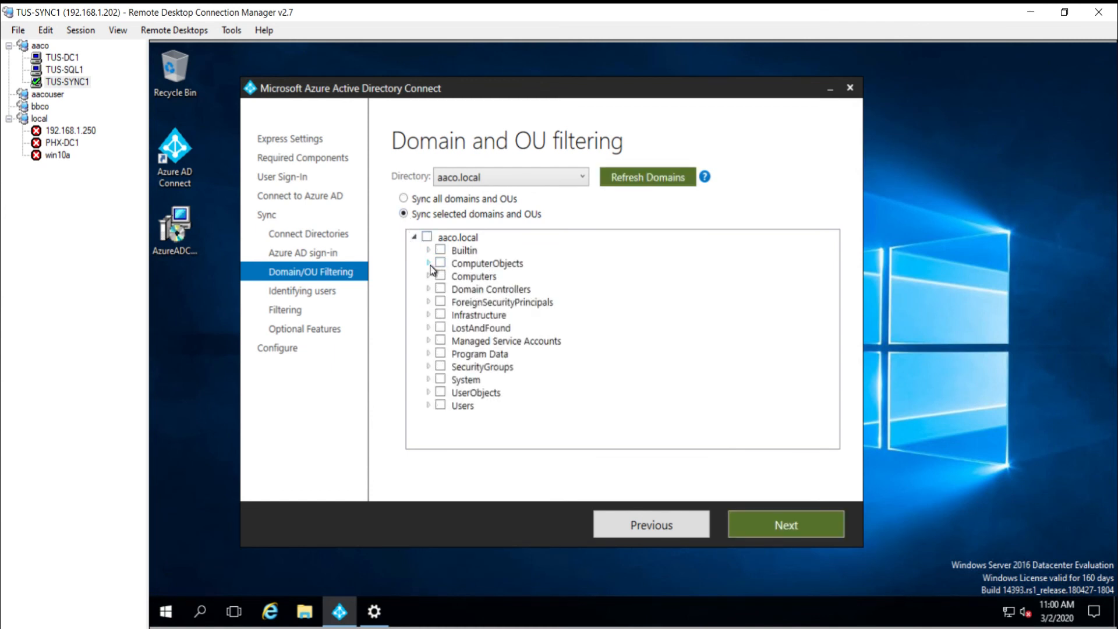
{"action": "left_click", "coordinate": [430, 264]}
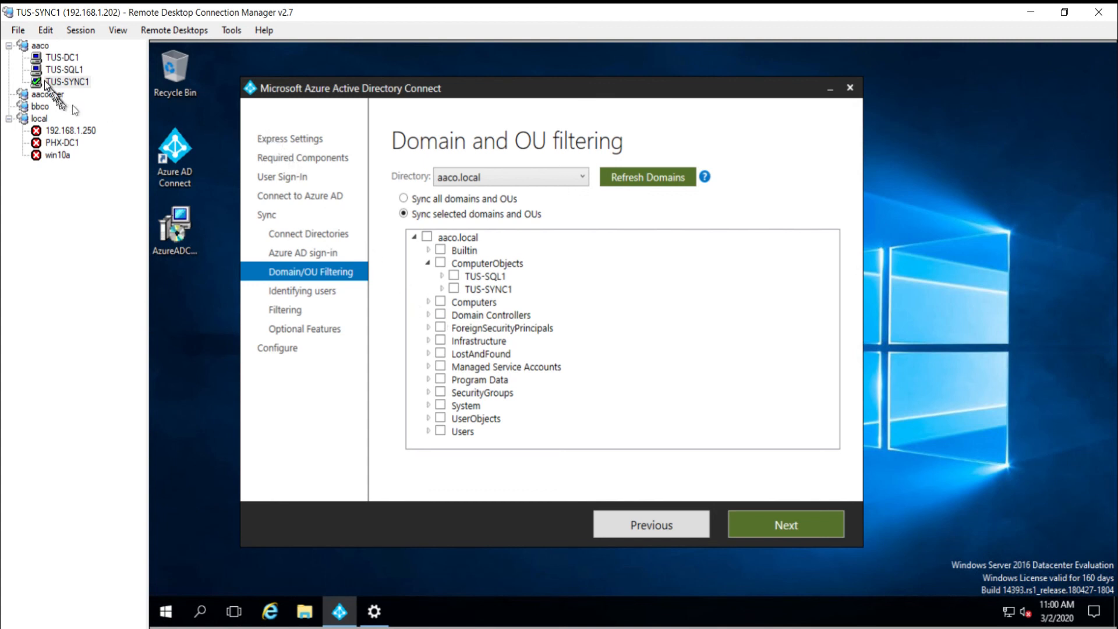
{"action": "left_click", "coordinate": [59, 57]}
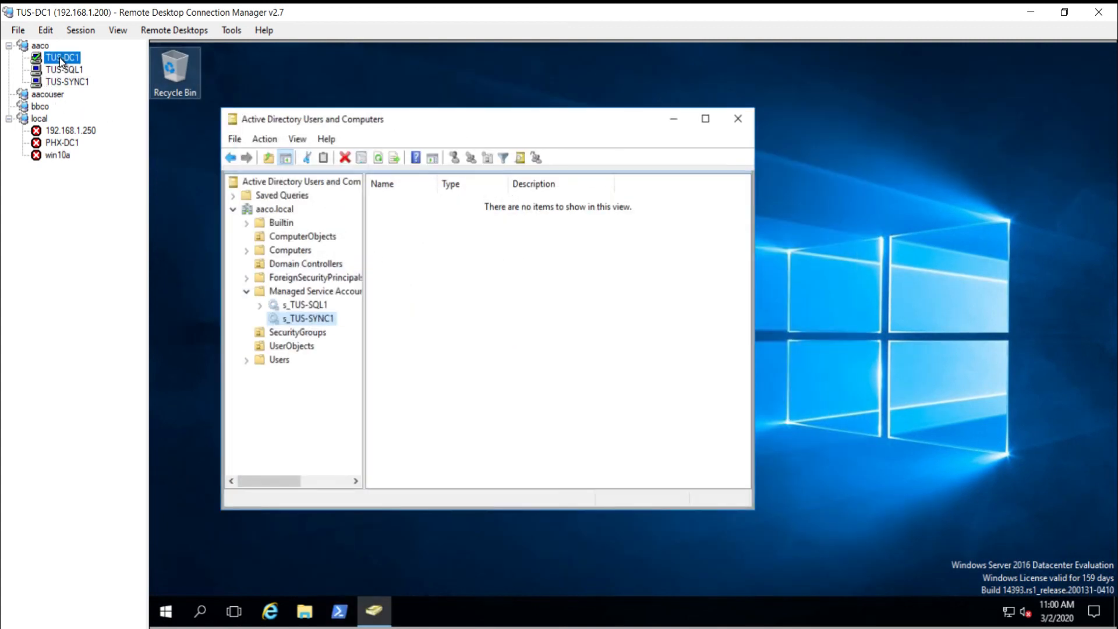
Step: Create a Workstations OU under ComputerObjects on TUS-DC1
{"action": "left_click", "coordinate": [257, 242]}
{"action": "right_click", "coordinate": [418, 266]}
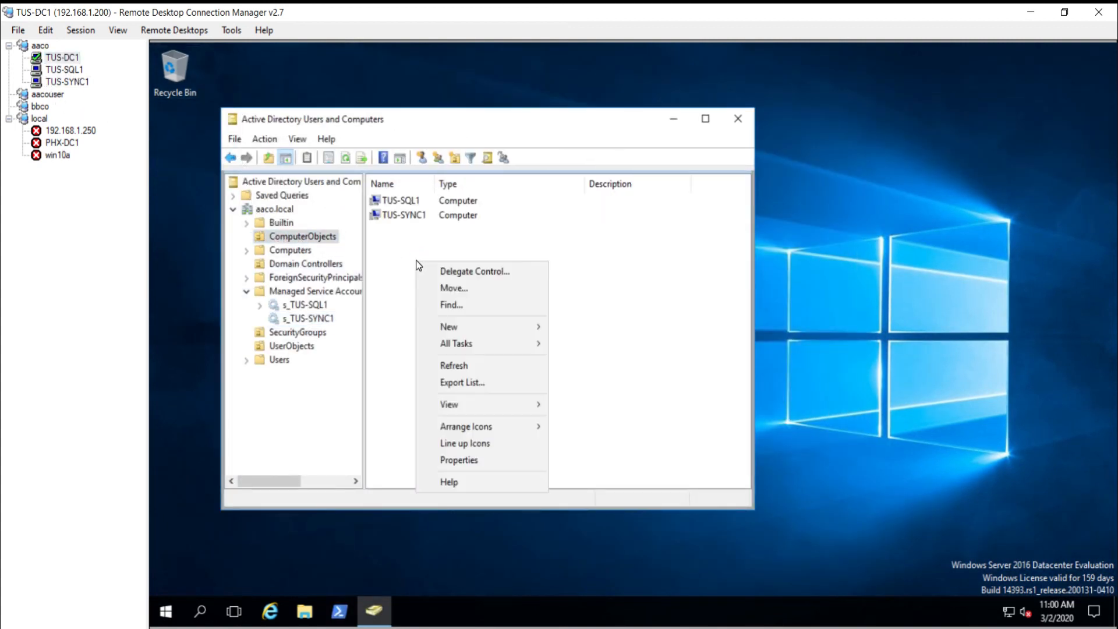
{"action": "mouse_move", "coordinate": [497, 327]}
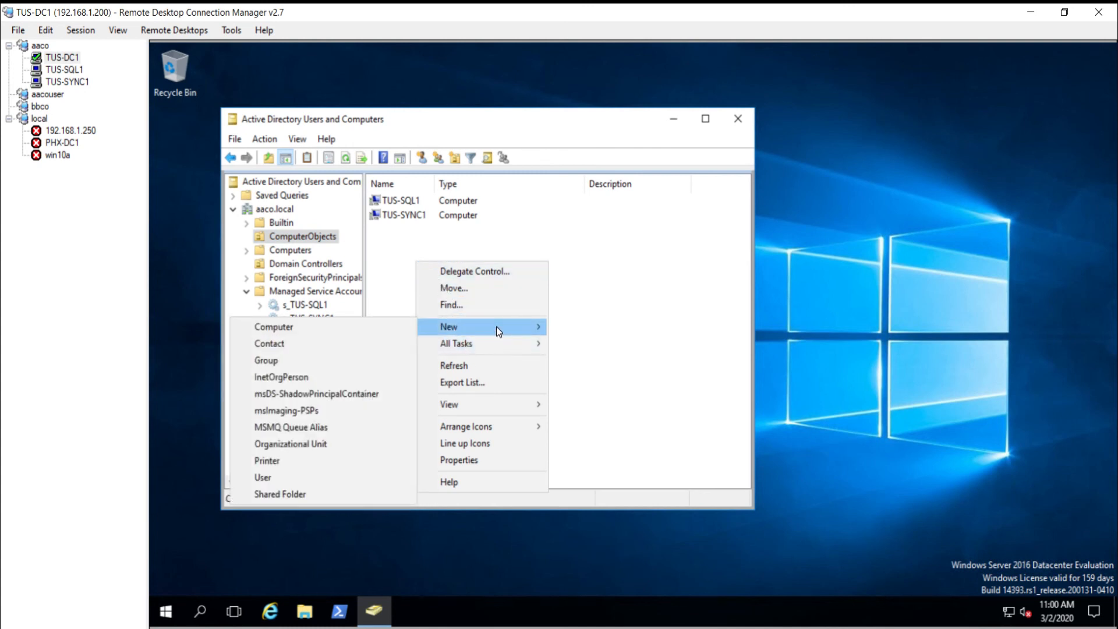
{"action": "left_click", "coordinate": [289, 445]}
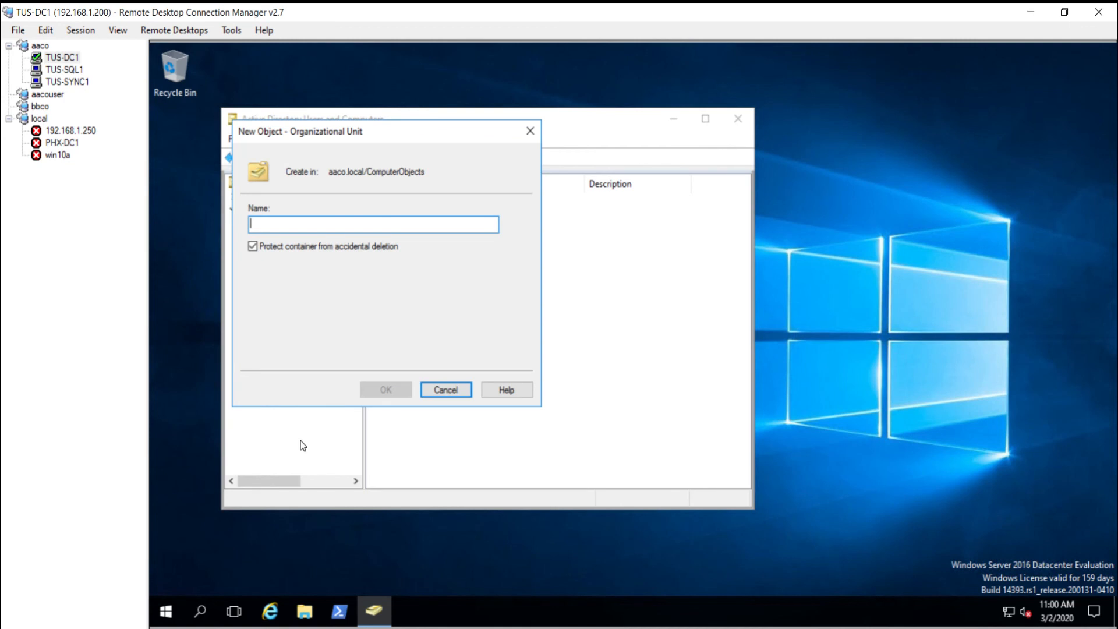
{"action": "type", "text": "WOrkstations"}
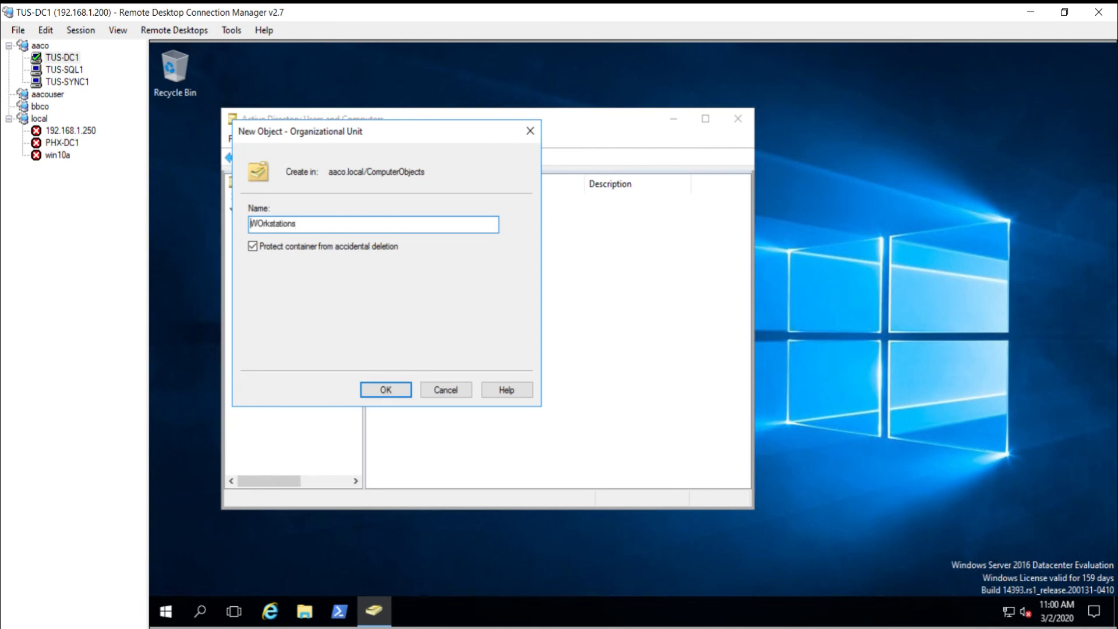
{"action": "key", "text": "BackSpace"}
{"action": "type", "text": "o"}
{"action": "key", "text": "Return"}
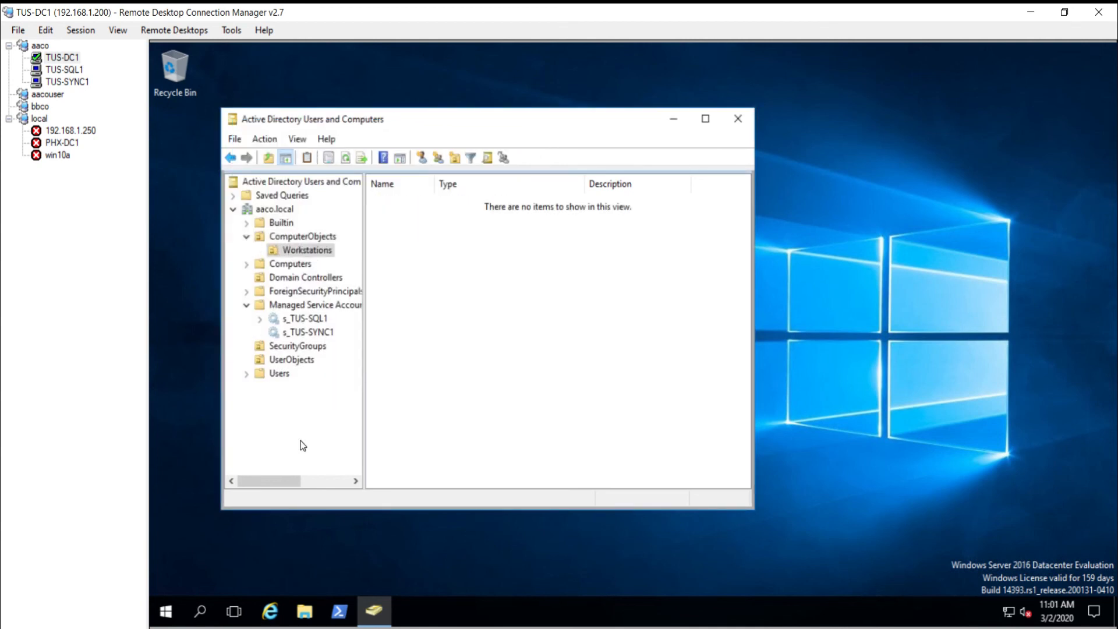
Step: Create a Servers OU under ComputerObjects
{"action": "left_click", "coordinate": [311, 238]}
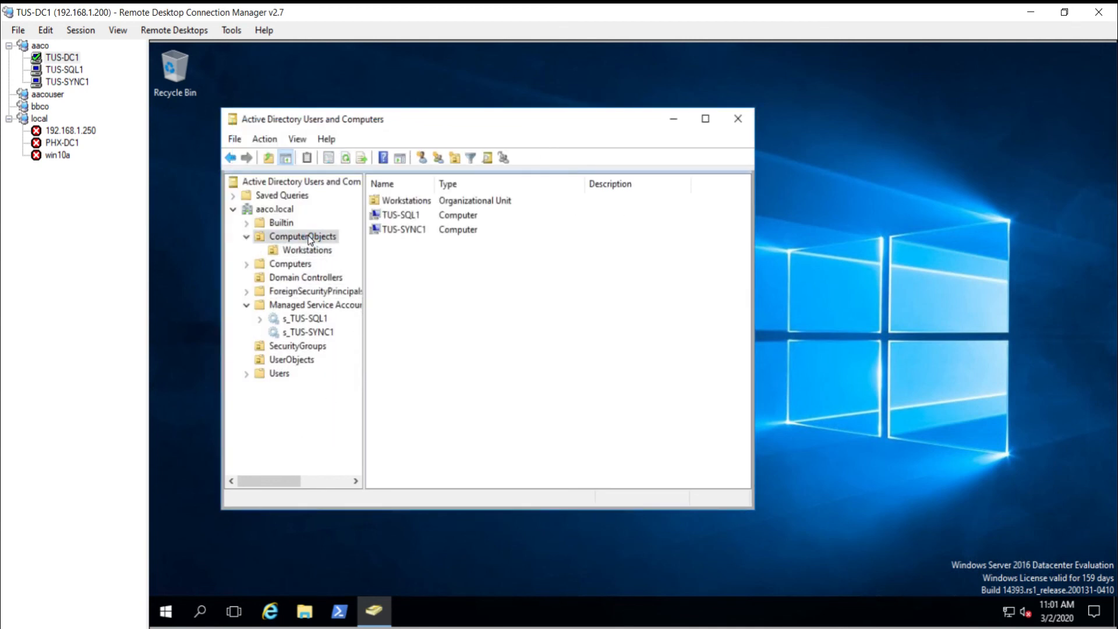
{"action": "right_click", "coordinate": [396, 277]}
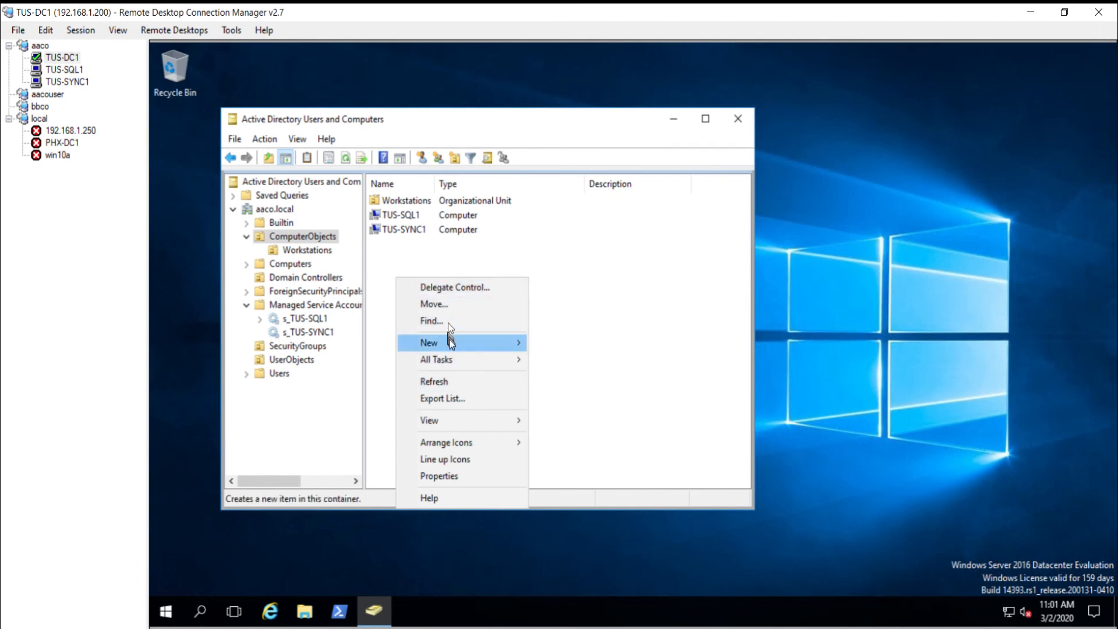
{"action": "mouse_move", "coordinate": [449, 340]}
{"action": "left_click", "coordinate": [291, 459]}
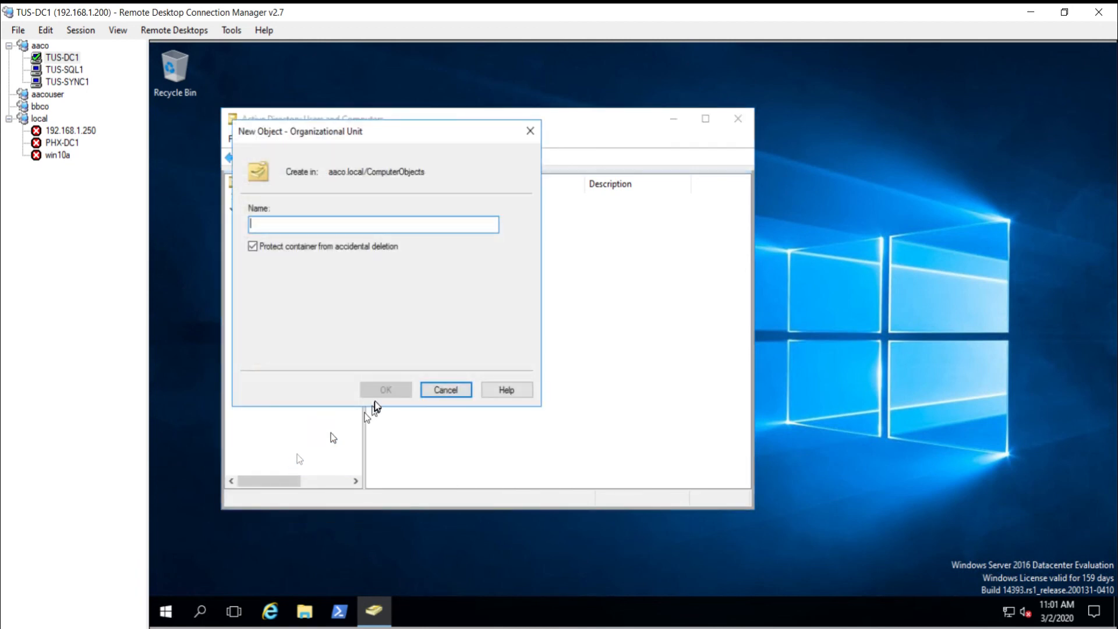
{"action": "type", "text": "Server"}
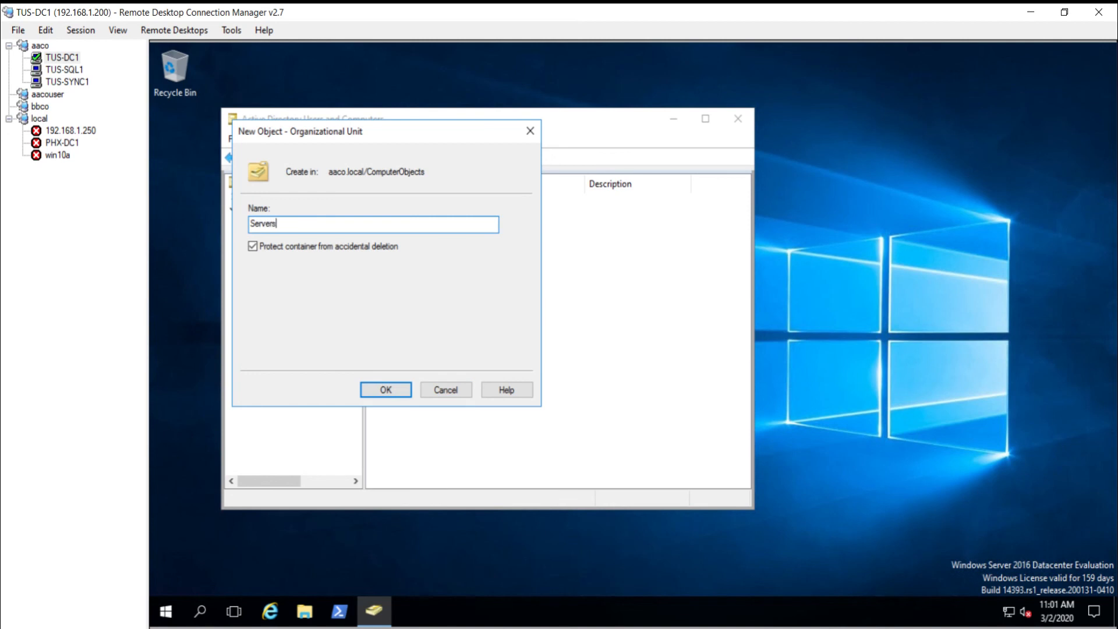
{"action": "type", "text": "s"}
{"action": "key", "text": "Return"}
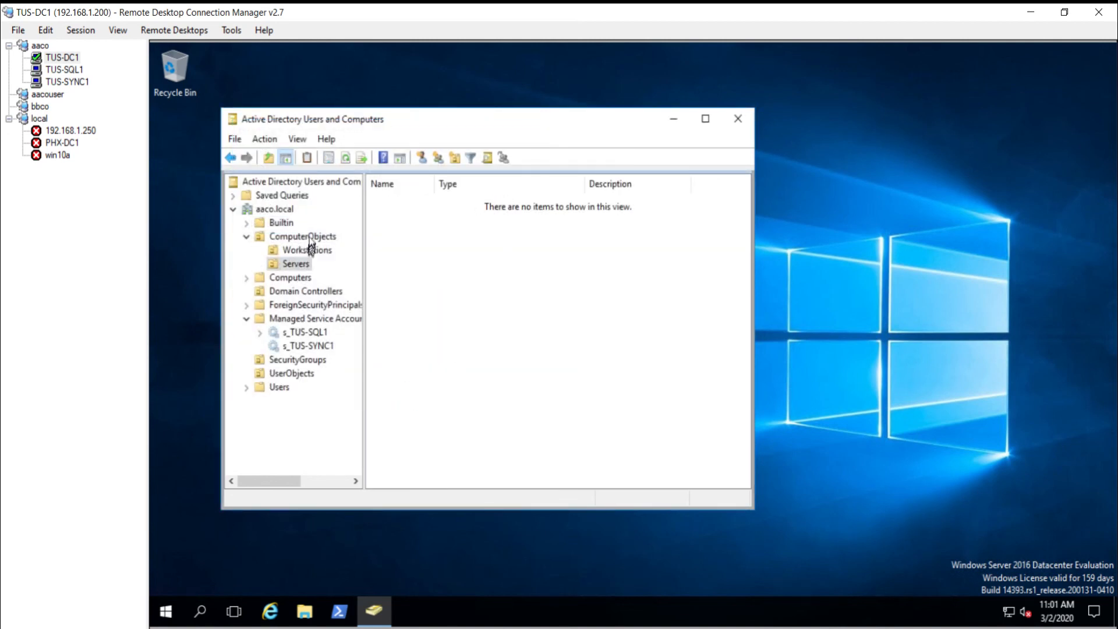
Step: Move TUS-SQL1 and TUS-SYNC1 into Servers, then refresh domains in Azure AD Connect
{"action": "left_click", "coordinate": [303, 236]}
{"action": "left_click", "coordinate": [401, 229]}
{"action": "left_click", "coordinate": [399, 242], "text": "shift"}
{"action": "left_click_drag", "start_coordinate": [400, 239], "coordinate": [397, 216]}
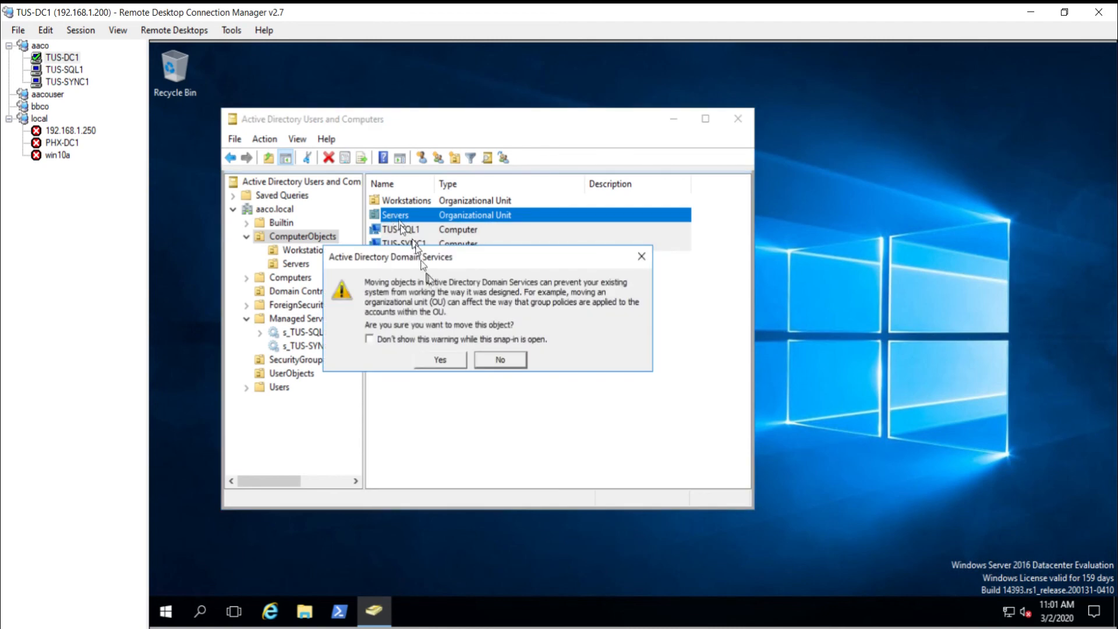
{"action": "left_click", "coordinate": [444, 359]}
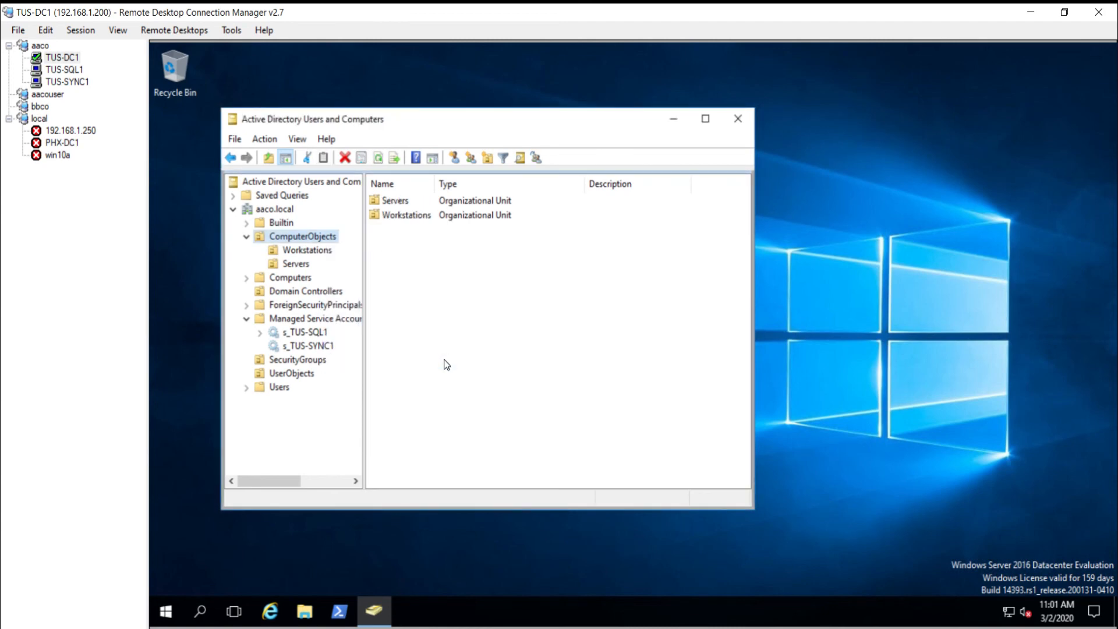
{"action": "left_click", "coordinate": [63, 83]}
{"action": "left_click", "coordinate": [658, 178]}
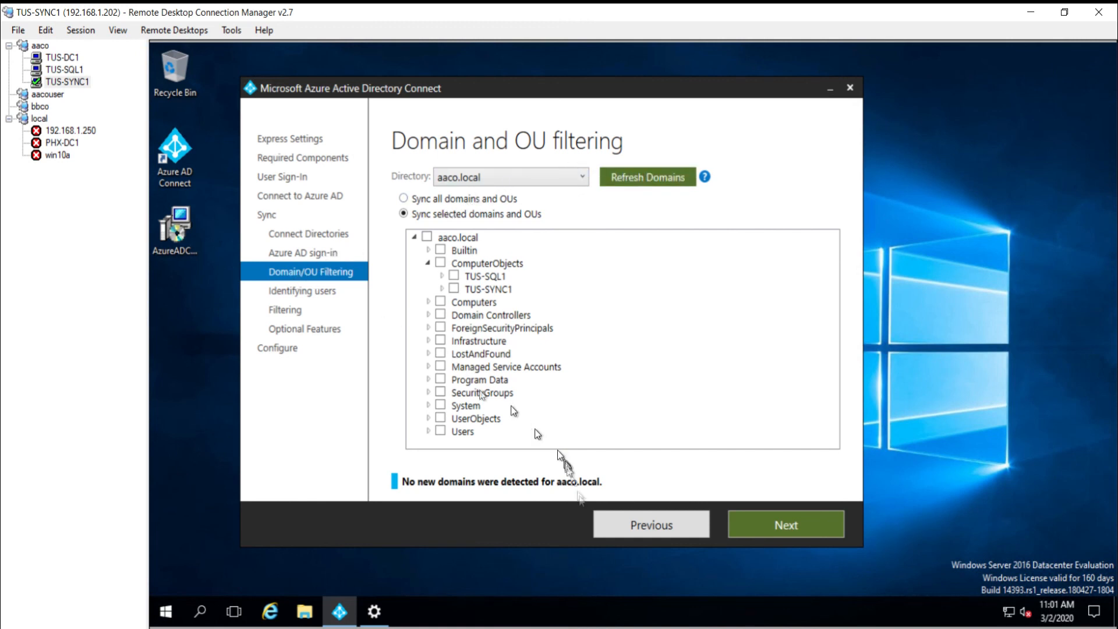
Step: Restrict OU filtering to selected OUs with only UserObjects checked, keeping ComputerObjects excluded
{"action": "left_click", "coordinate": [629, 527]}
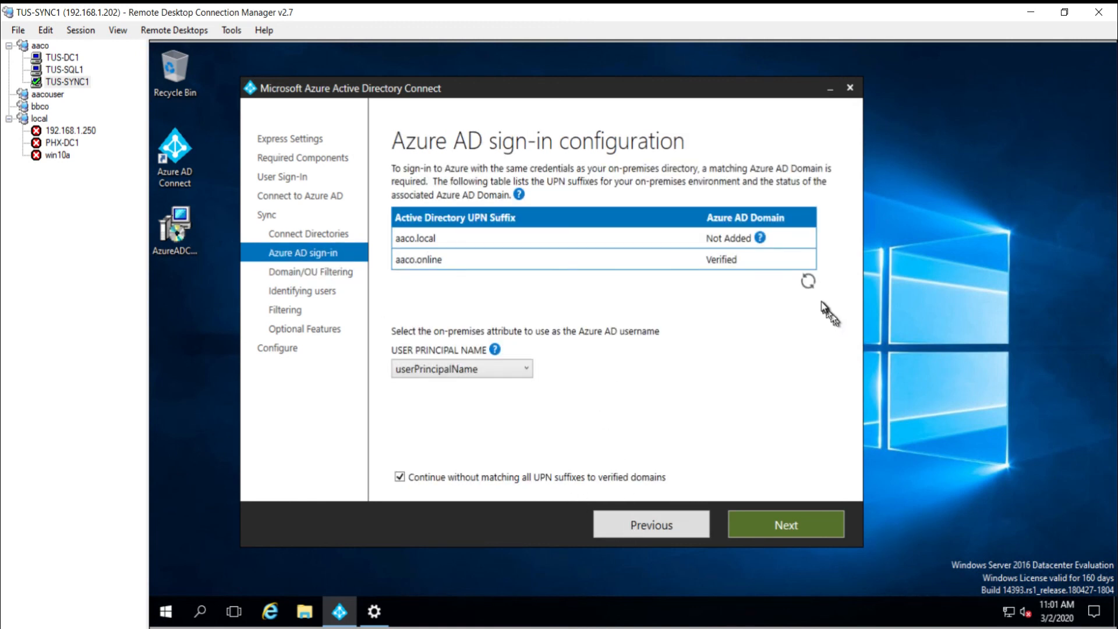
{"action": "left_click", "coordinate": [751, 526]}
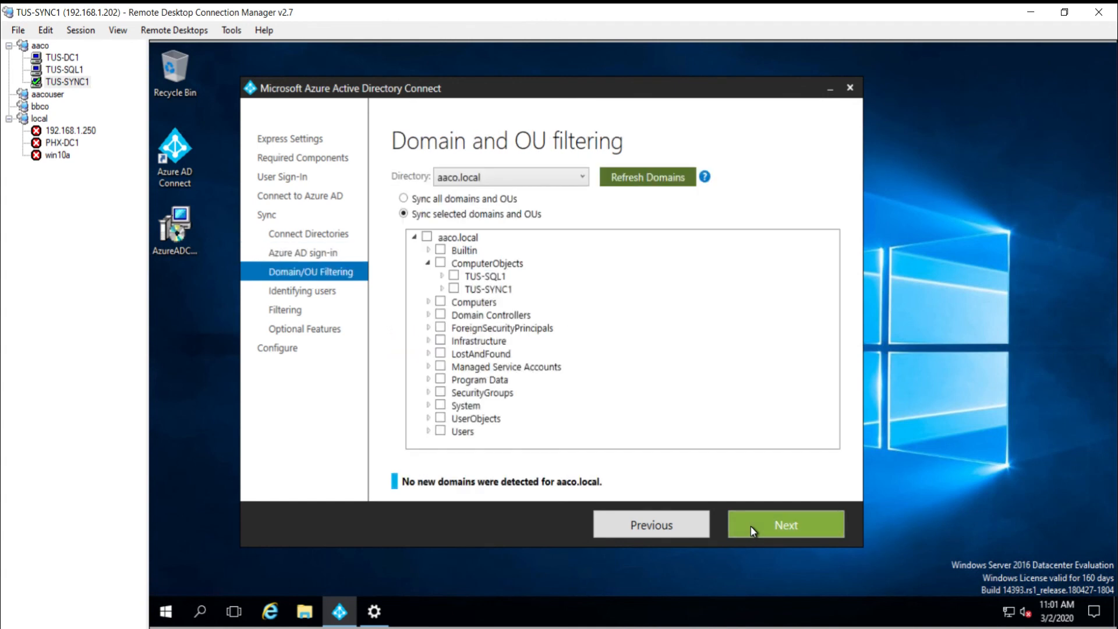
{"action": "left_click", "coordinate": [403, 199]}
{"action": "left_click", "coordinate": [404, 214]}
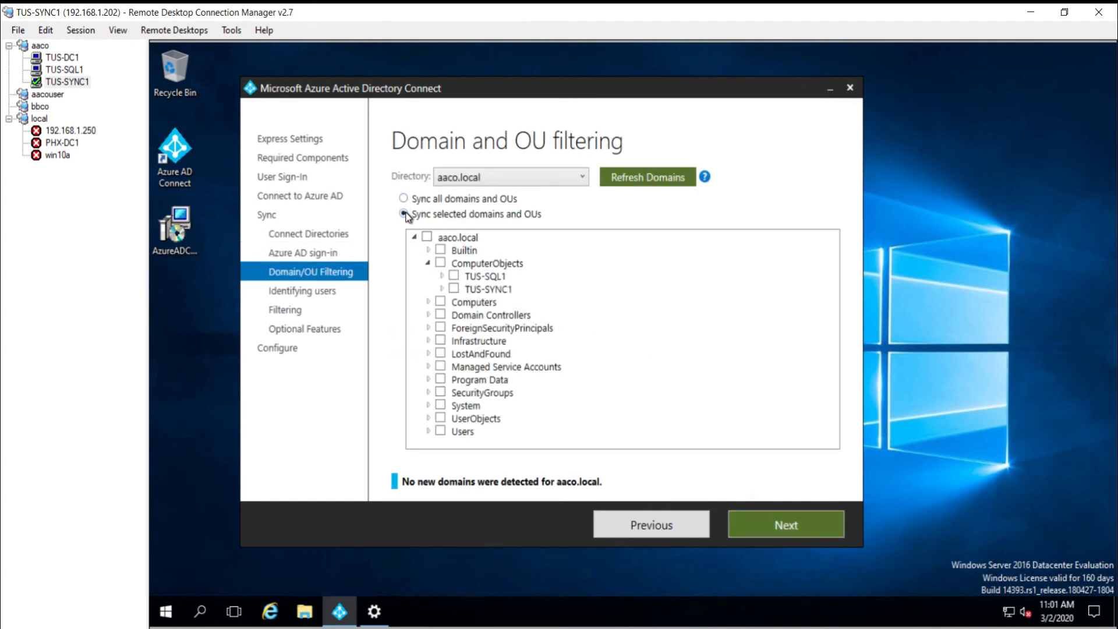
{"action": "left_click", "coordinate": [491, 267]}
{"action": "left_click", "coordinate": [492, 268]}
{"action": "left_click", "coordinate": [441, 419]}
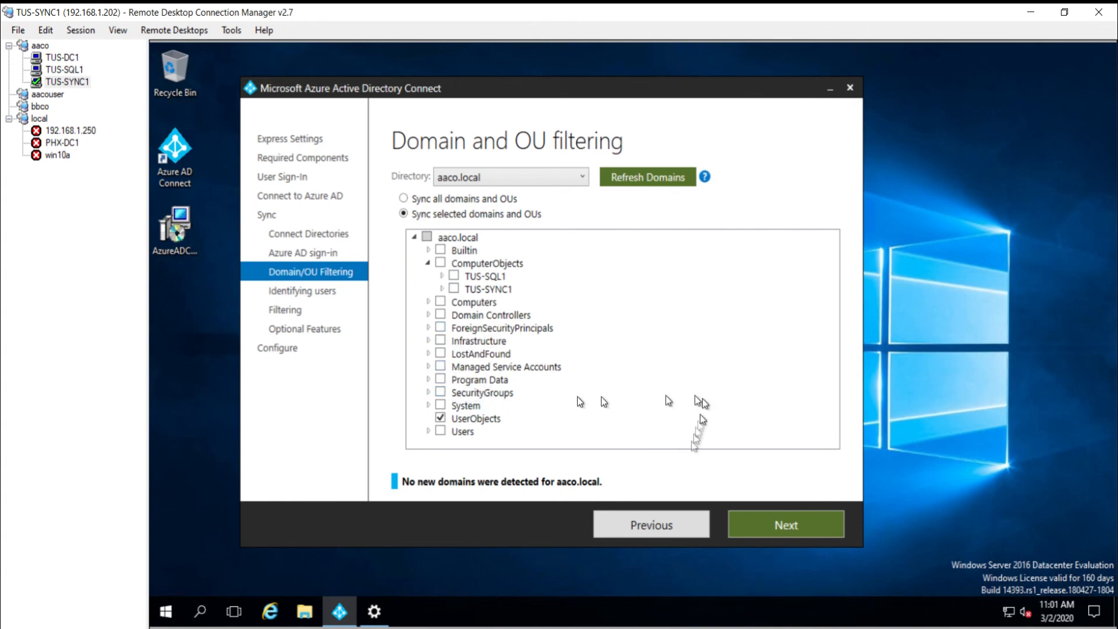
{"action": "left_click", "coordinate": [781, 524]}
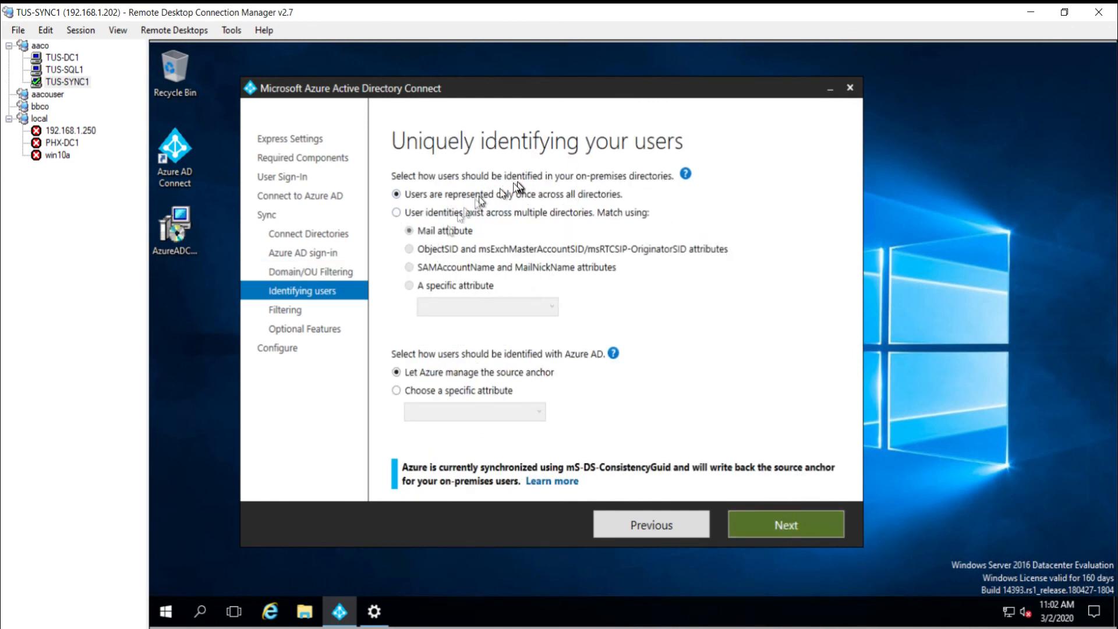
Step: Use mS-DS-ConsistencyGuid as source anchor, keep all users and devices, and enable password writeback
{"action": "left_click", "coordinate": [440, 393]}
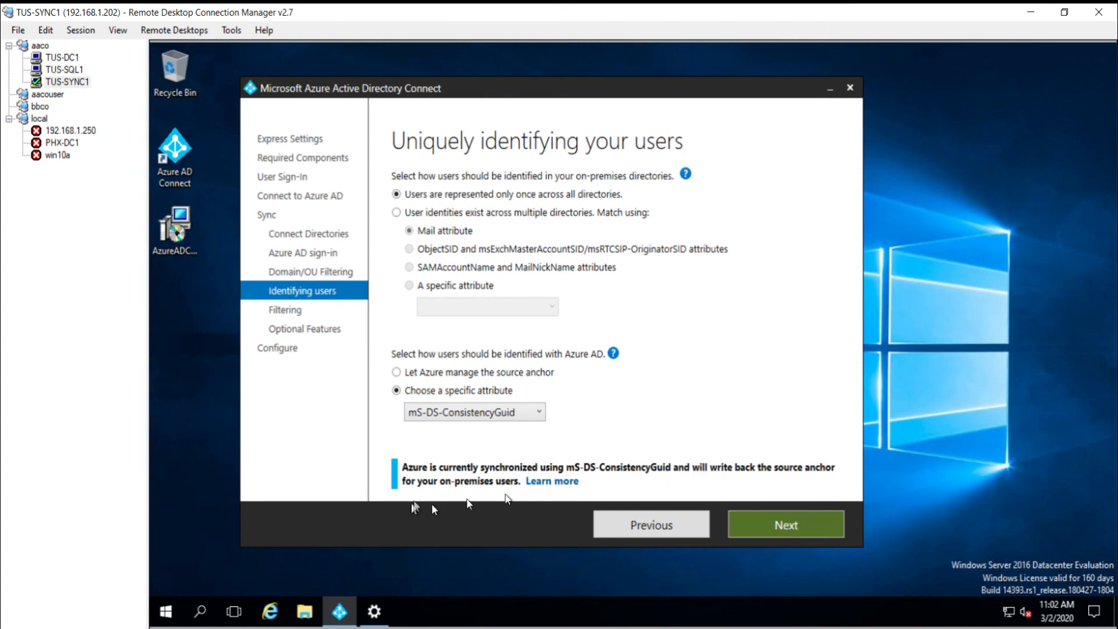
{"action": "left_click", "coordinate": [769, 523]}
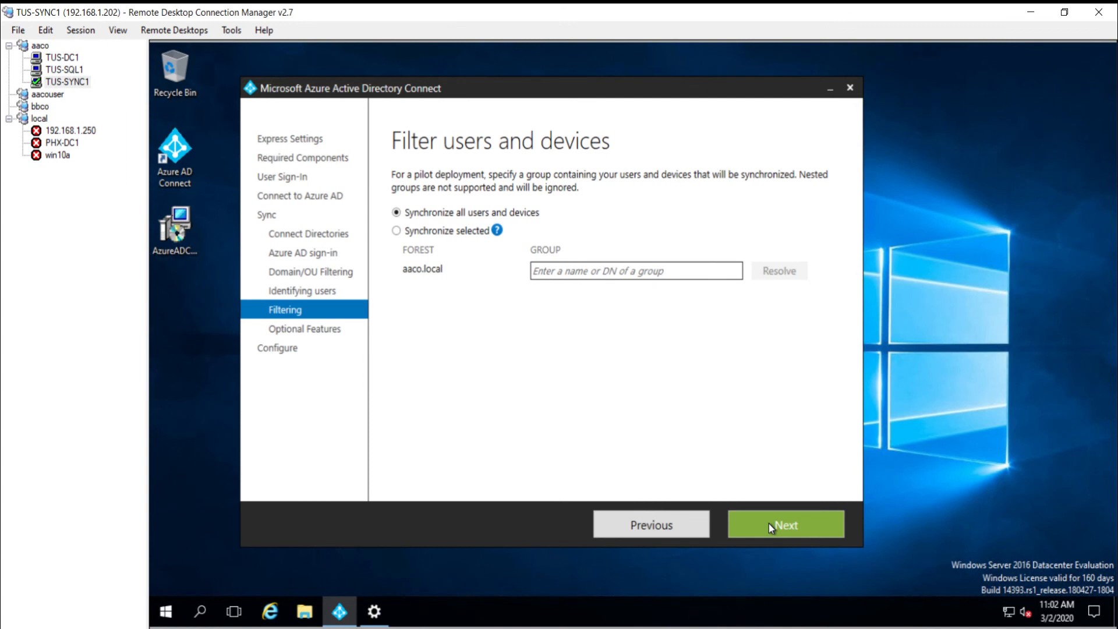
{"action": "left_click", "coordinate": [769, 523]}
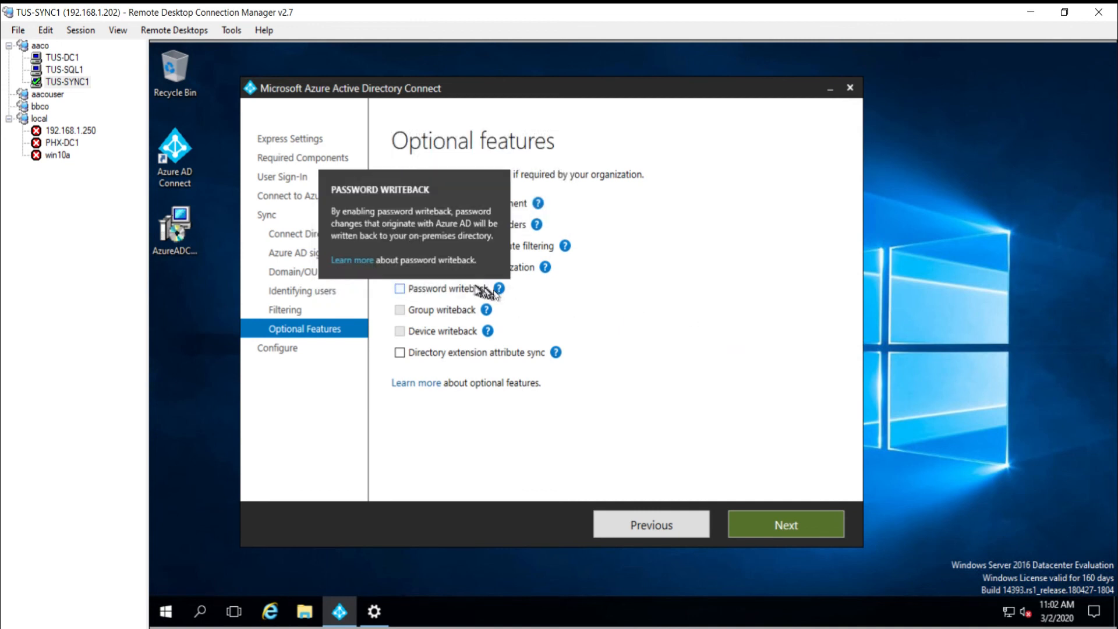
{"action": "left_click", "coordinate": [400, 288]}
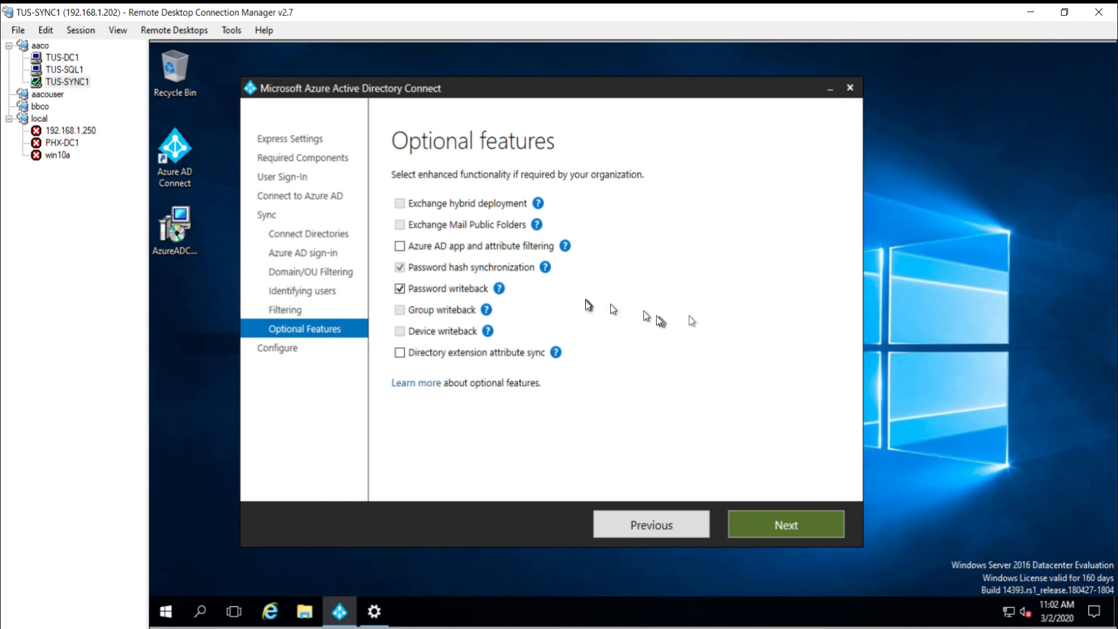
{"action": "left_click", "coordinate": [779, 526]}
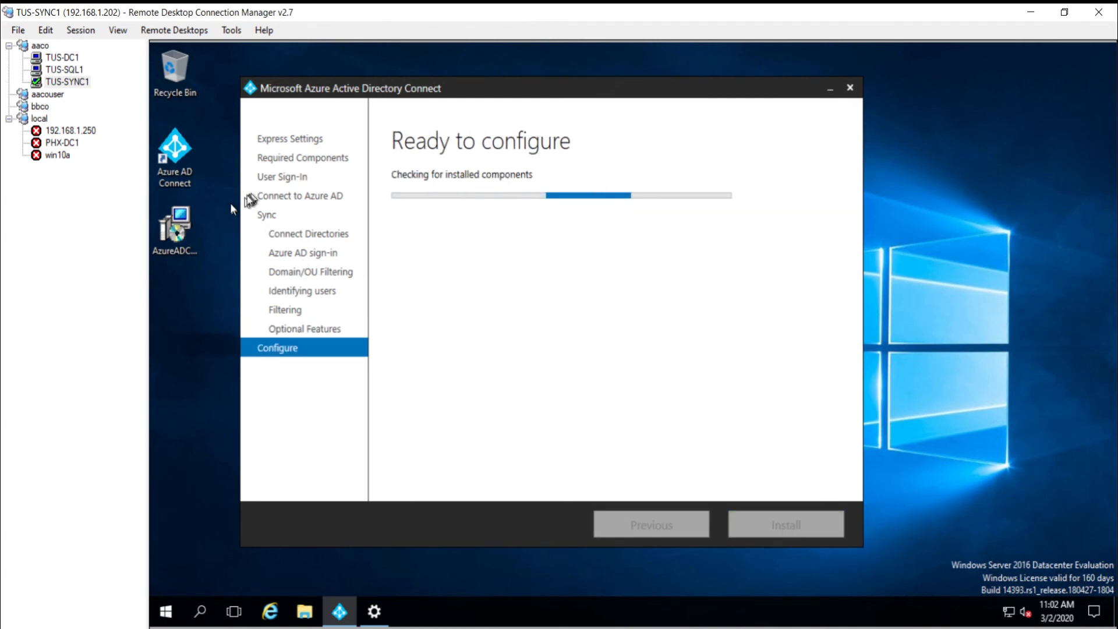
Step: Install the configuration with synchronization off, then view the UserObjects OU on TUS-DC1
{"action": "left_click", "coordinate": [542, 223]}
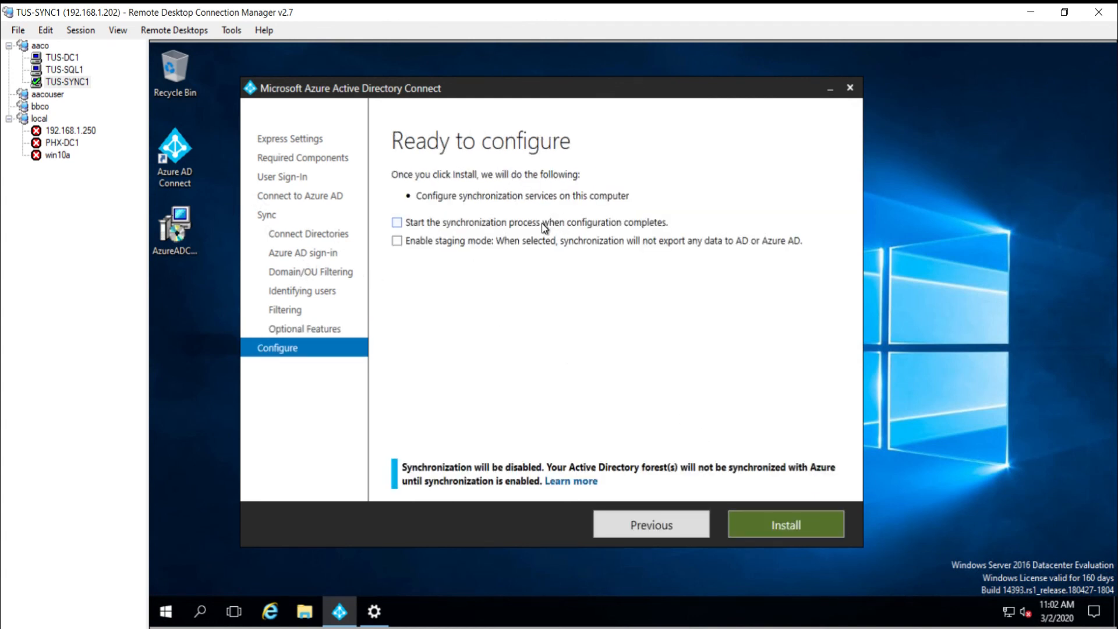
{"action": "left_click", "coordinate": [778, 530]}
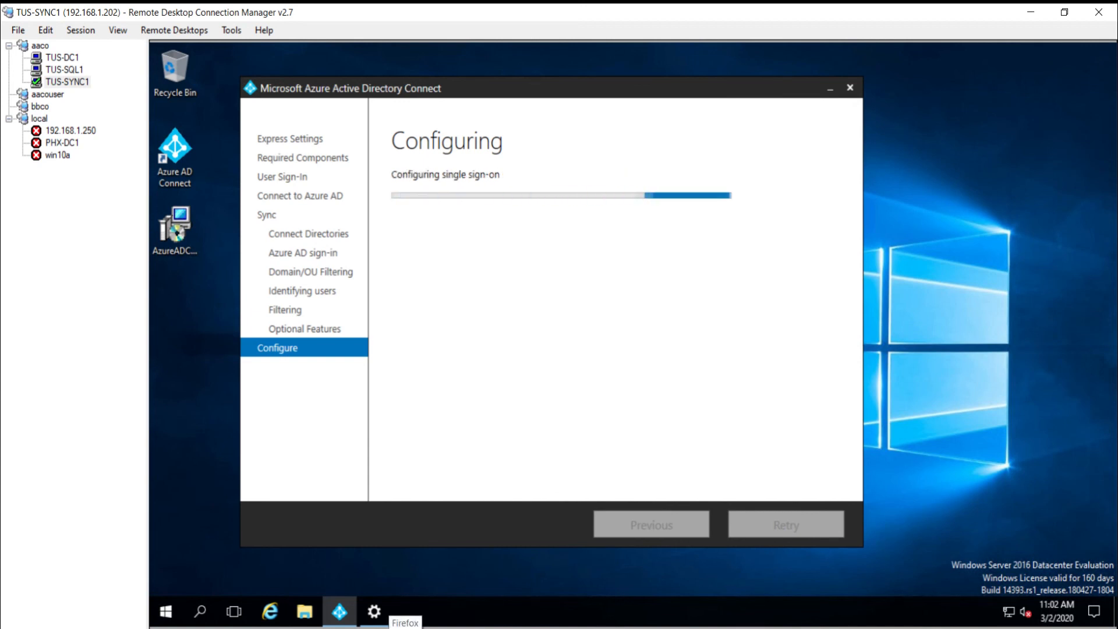
{"action": "left_click", "coordinate": [61, 58]}
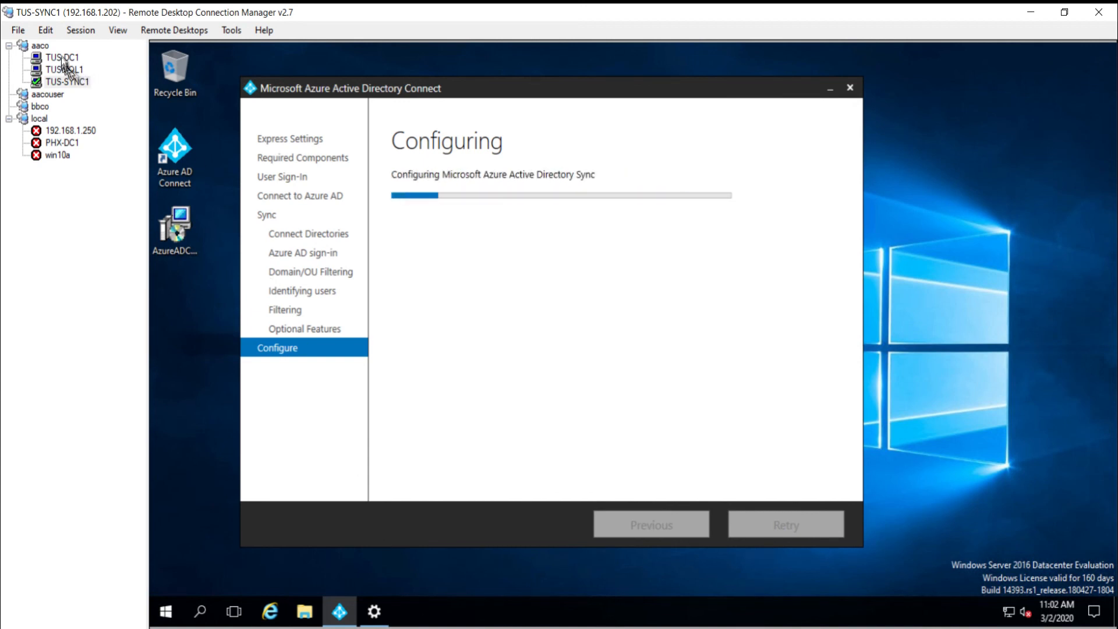
{"action": "left_click", "coordinate": [259, 373]}
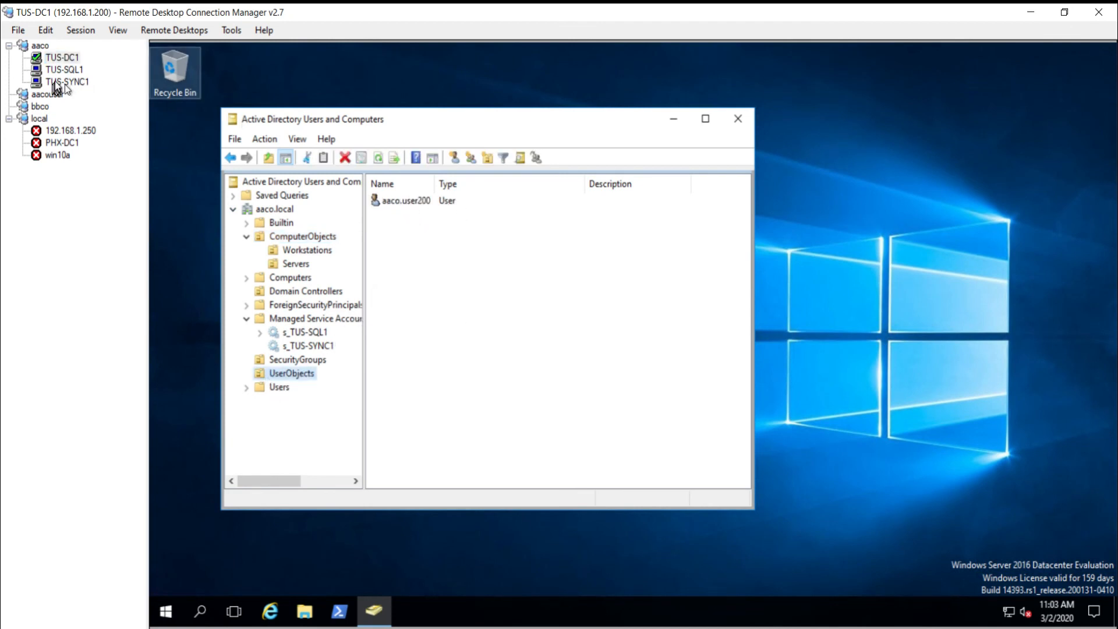
Step: Connect to win10a, then switch back to the TUS-SYNC1 session
{"action": "left_click", "coordinate": [59, 156]}
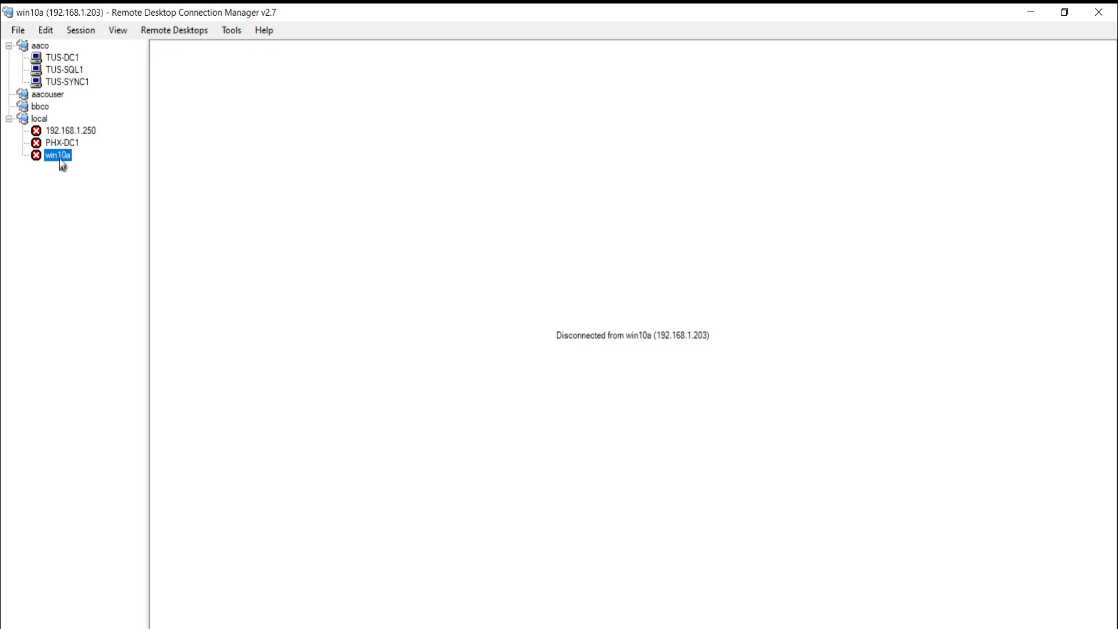
{"action": "double_click", "coordinate": [59, 156]}
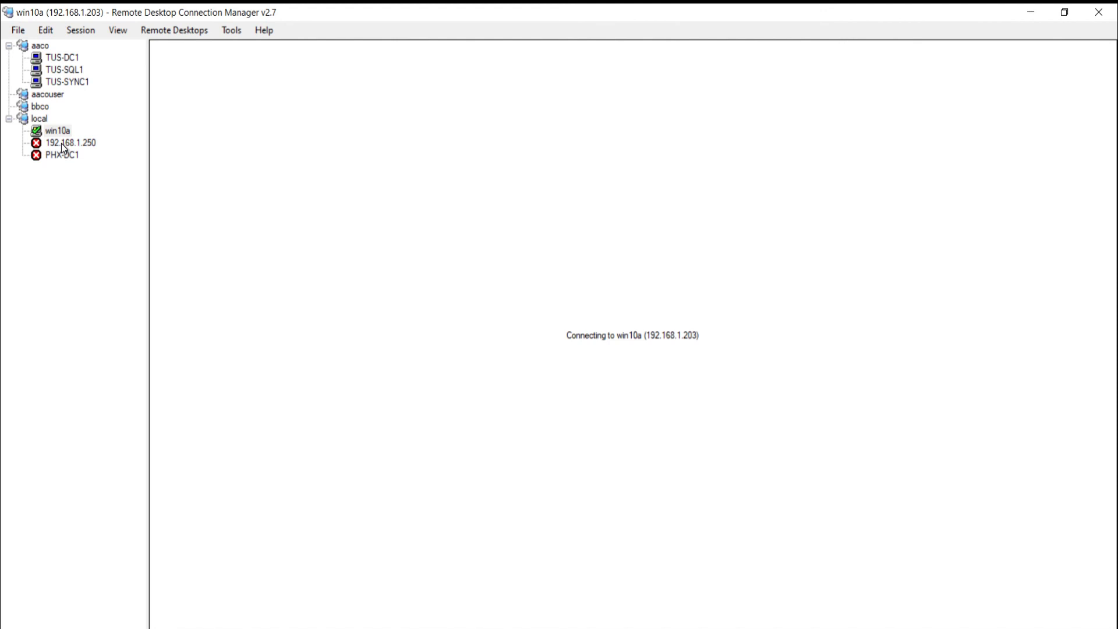
{"action": "left_click", "coordinate": [75, 85]}
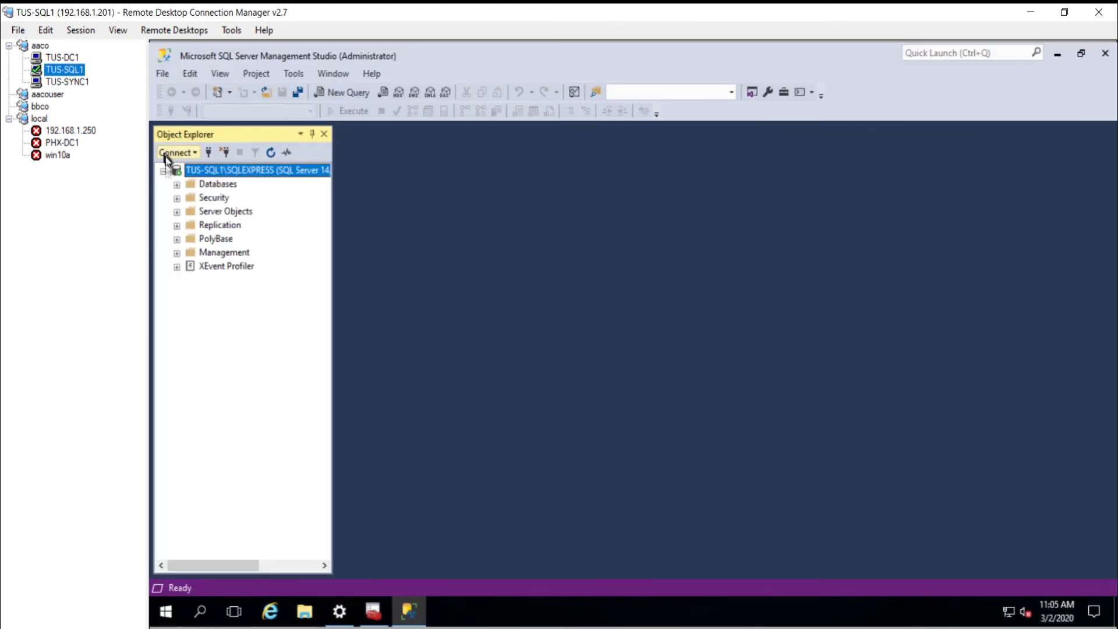
Step: Inspect the ADSync database files and confirm autogrowth stays at 64 MB, unlimited
{"action": "left_click", "coordinate": [177, 185]}
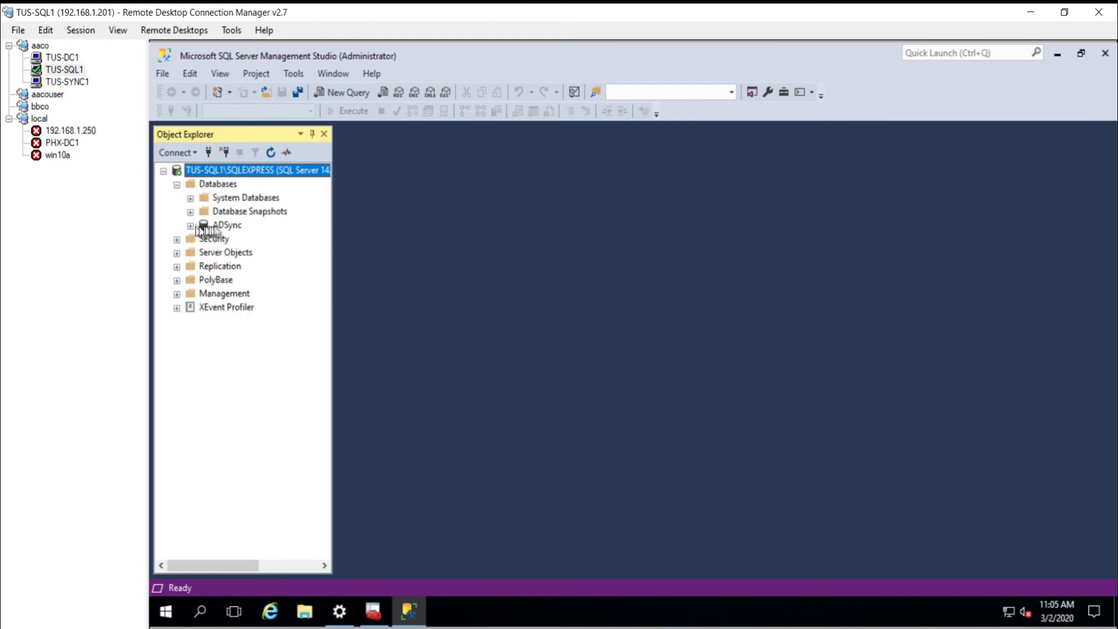
{"action": "left_click", "coordinate": [227, 226]}
{"action": "double_click", "coordinate": [228, 226]}
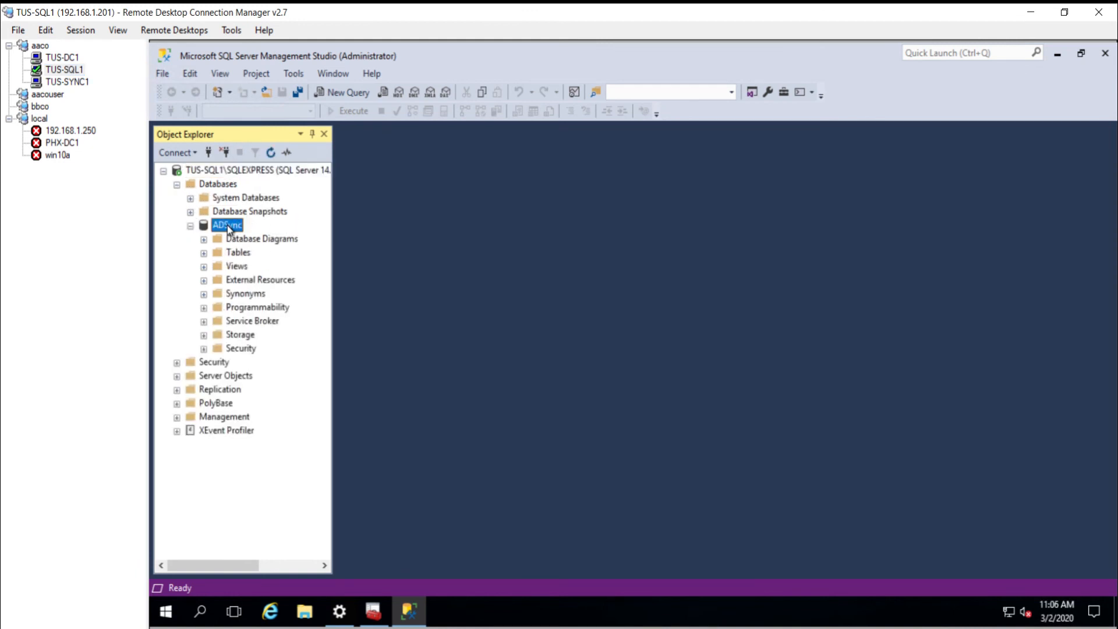
{"action": "right_click", "coordinate": [227, 225]}
{"action": "left_click", "coordinate": [293, 461]}
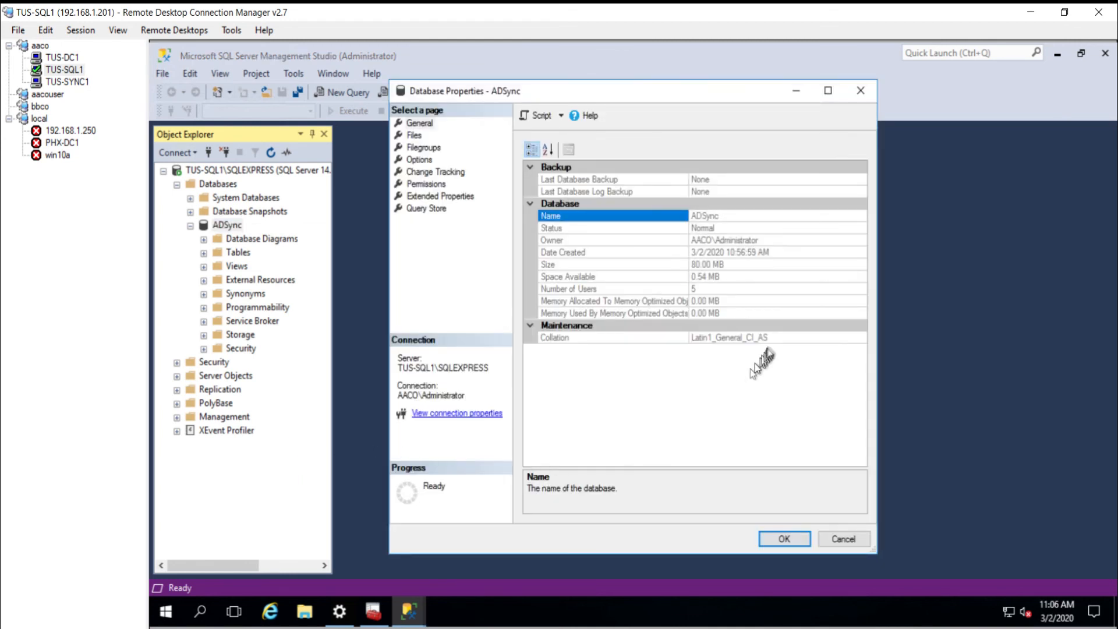
{"action": "left_click", "coordinate": [414, 135]}
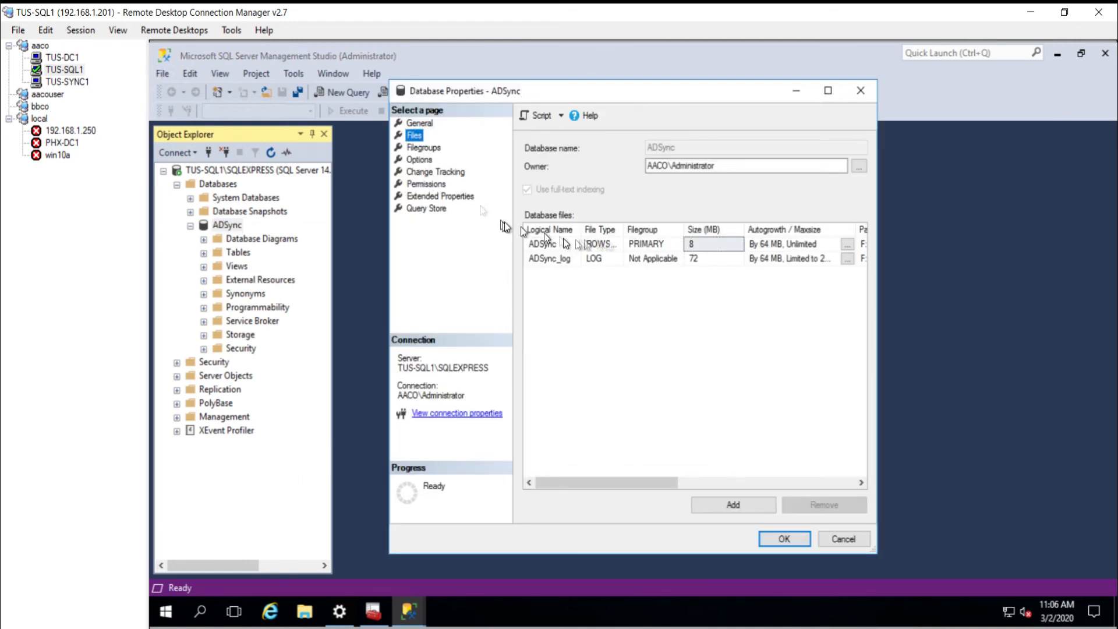
{"action": "left_click", "coordinate": [753, 481]}
{"action": "left_click_drag", "start_coordinate": [754, 481], "coordinate": [651, 500]}
{"action": "left_click", "coordinate": [777, 244]}
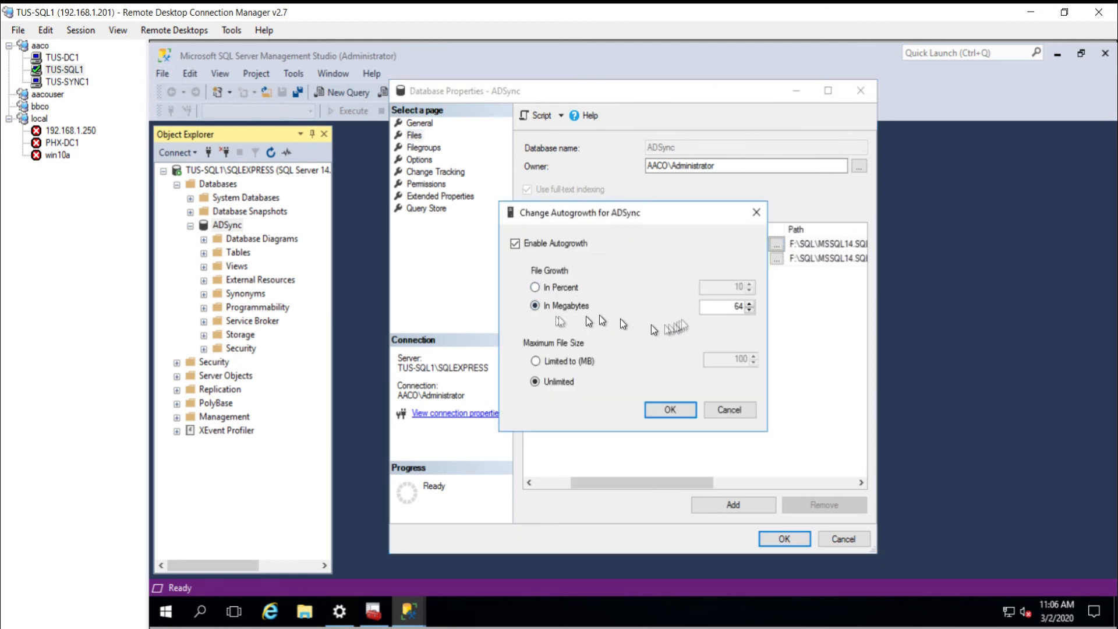
{"action": "left_click", "coordinate": [676, 410]}
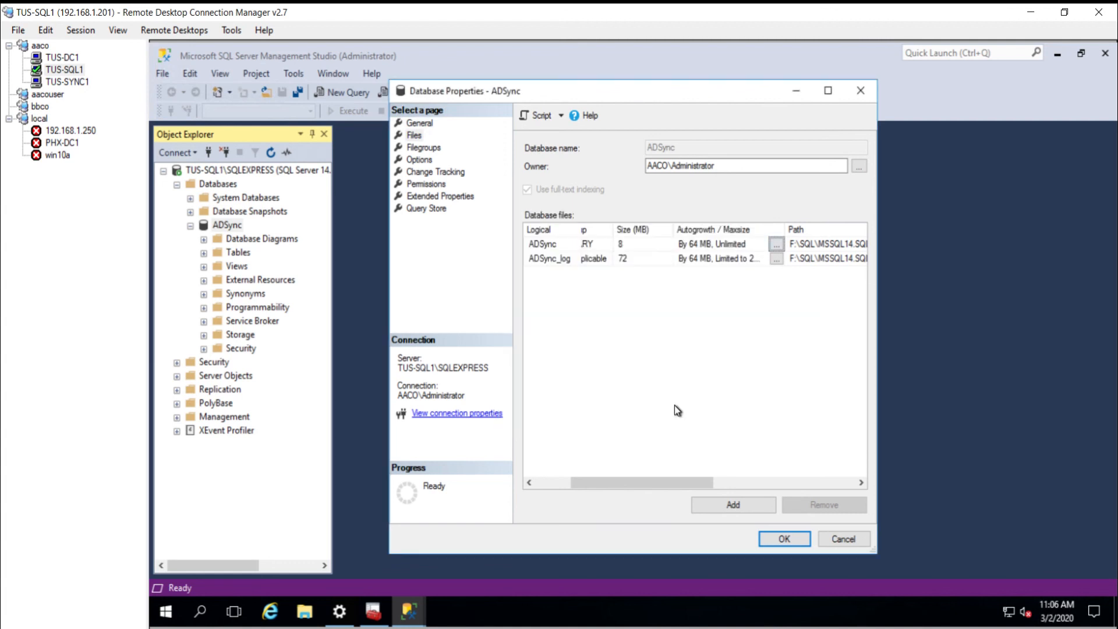
Step: Close the ADSync properties unchanged and sign out of the TUS-SQL1 session
{"action": "left_click", "coordinate": [842, 541]}
{"action": "right_click", "coordinate": [169, 611]}
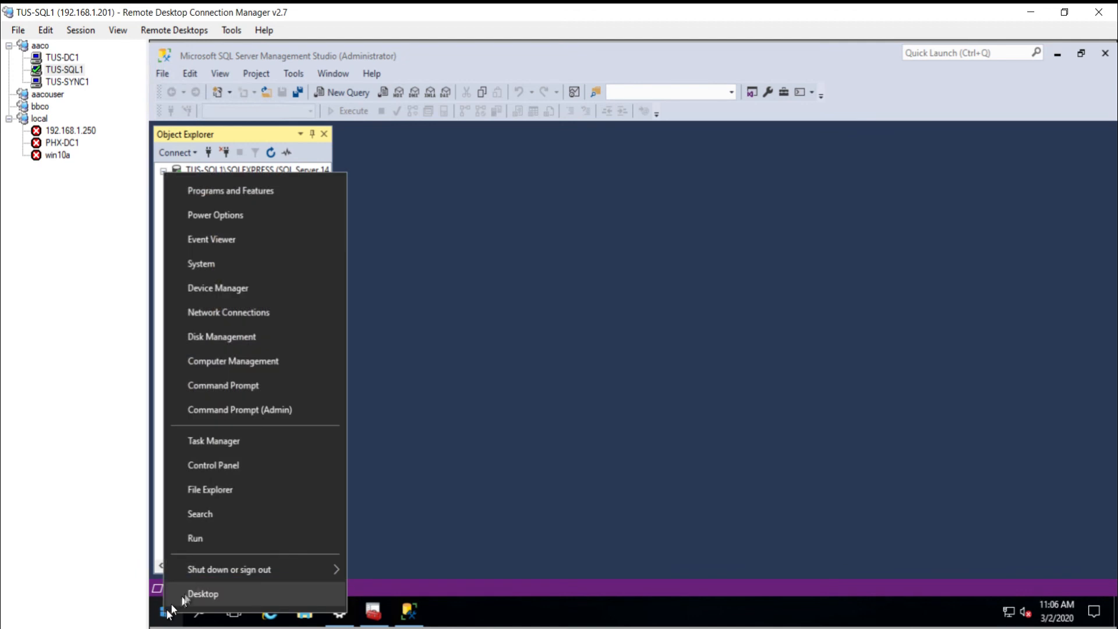
{"action": "mouse_move", "coordinate": [220, 570]}
{"action": "left_click", "coordinate": [395, 516]}
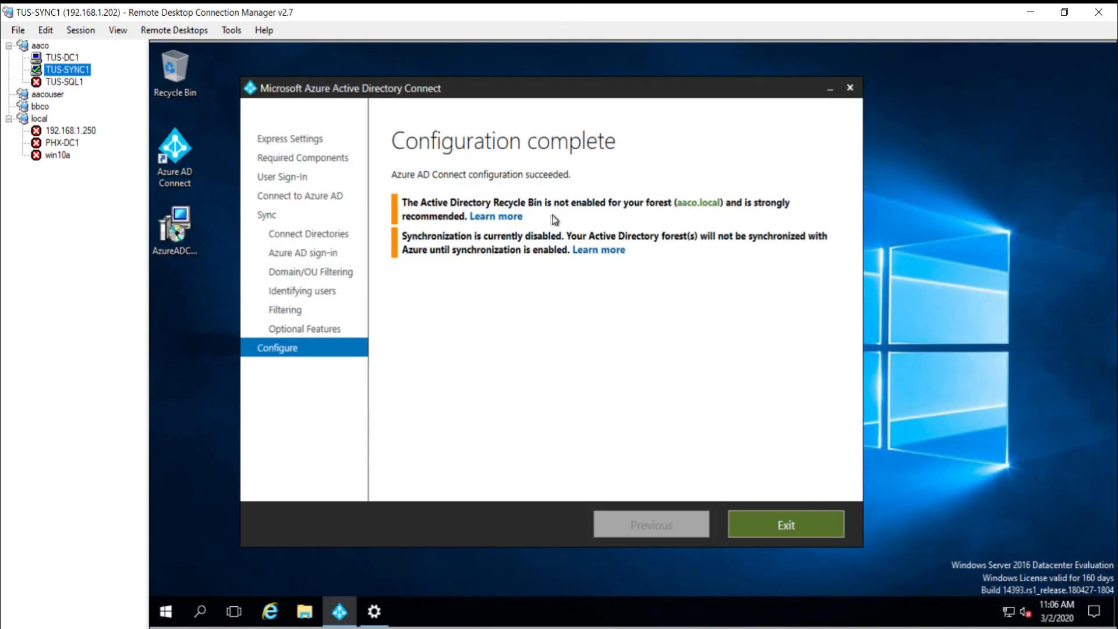
Step: On TUS-SYNC1, relaunch Azure AD Connect to customize synchronization options and sign in to Azure AD
{"action": "left_click", "coordinate": [415, 222]}
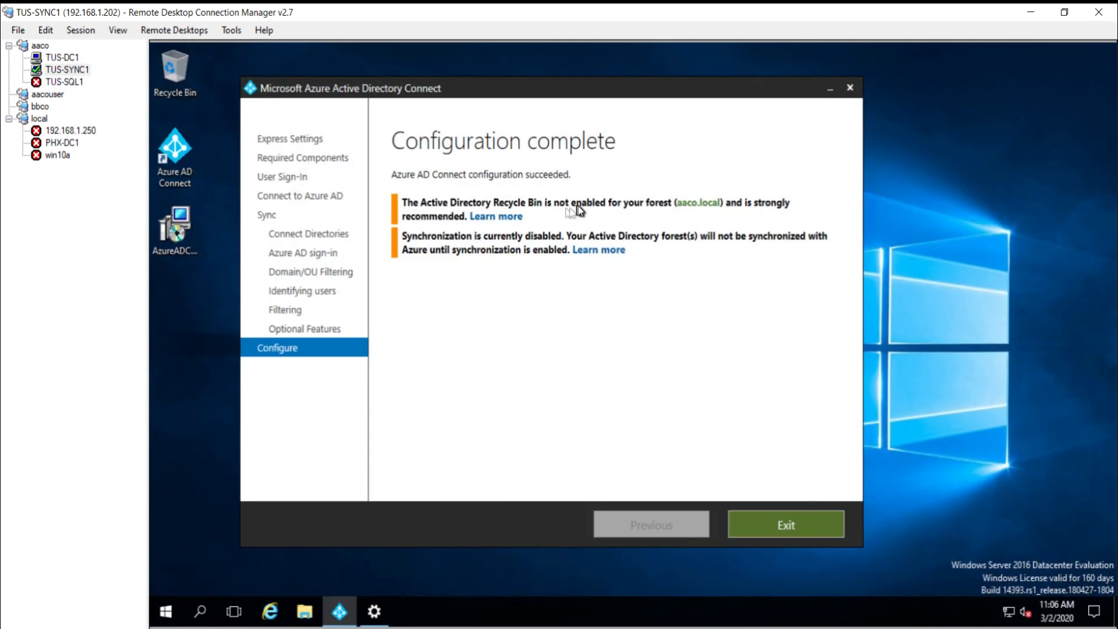
{"action": "left_click", "coordinate": [795, 525]}
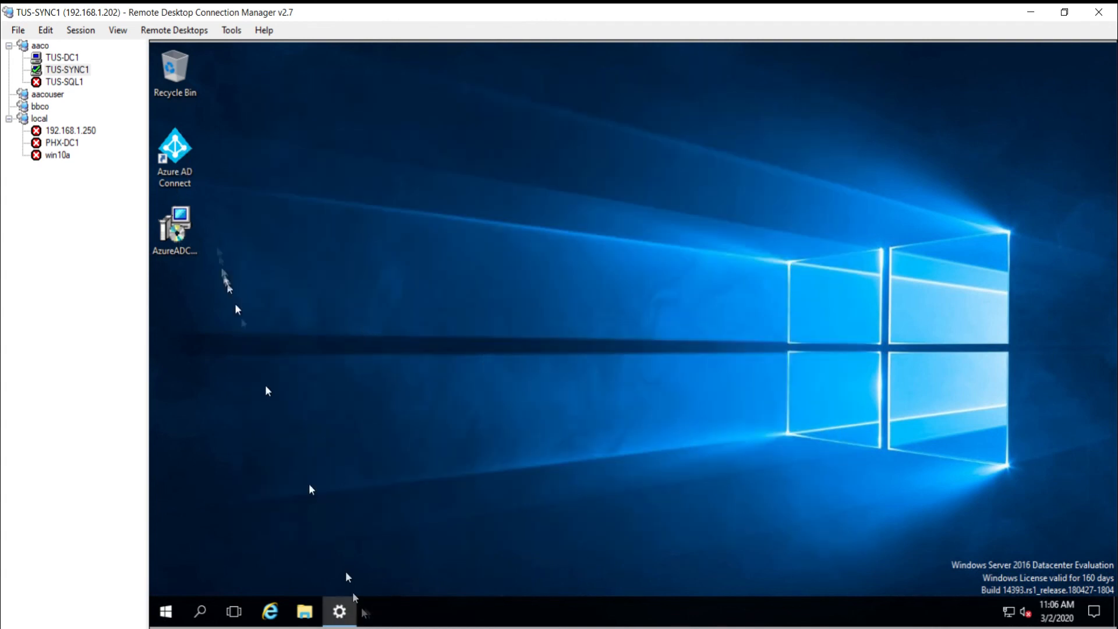
{"action": "double_click", "coordinate": [174, 144]}
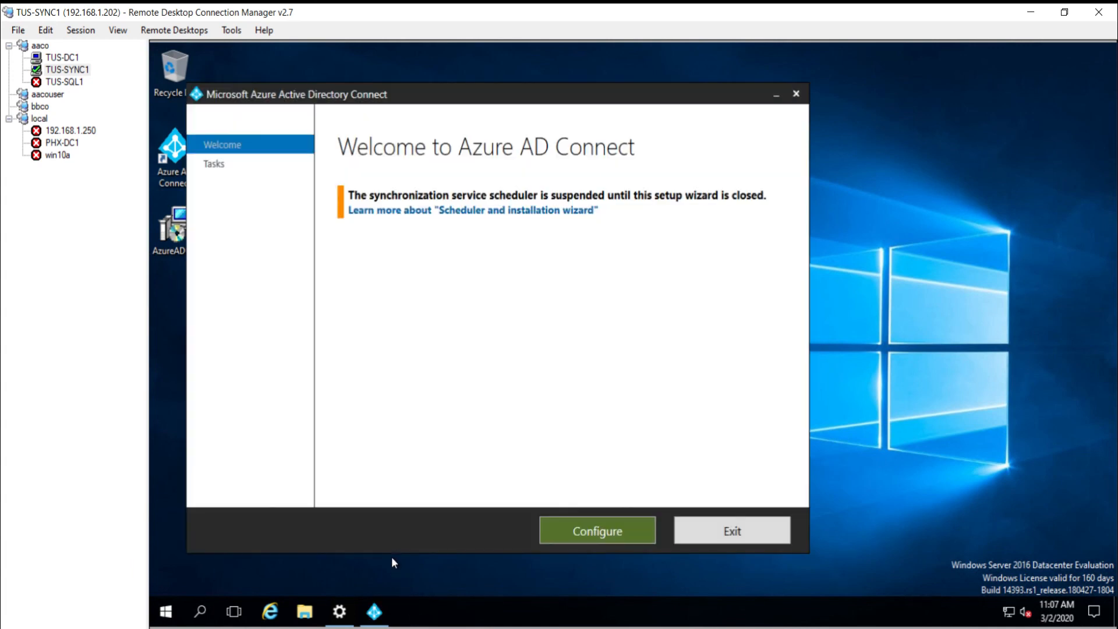
{"action": "left_click", "coordinate": [588, 531]}
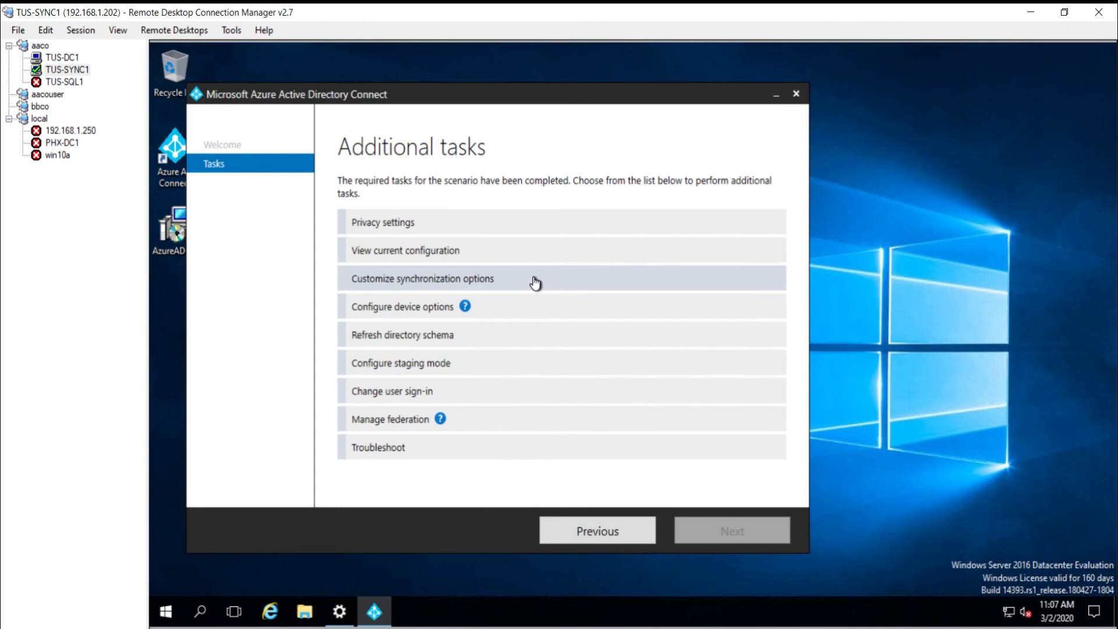
{"action": "left_click", "coordinate": [535, 283]}
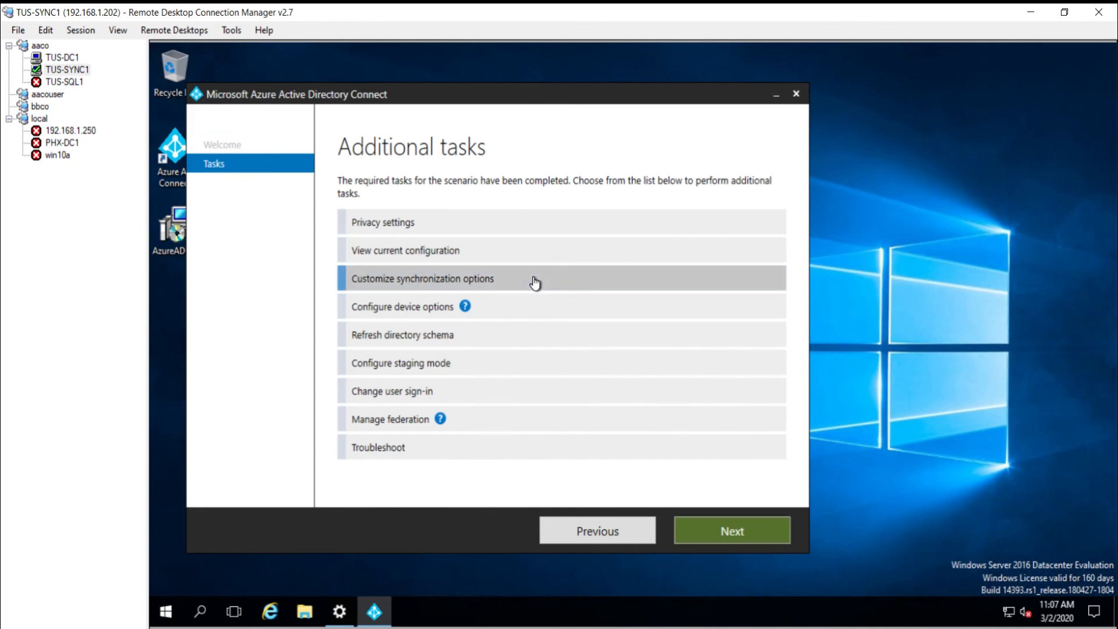
{"action": "left_click", "coordinate": [721, 542]}
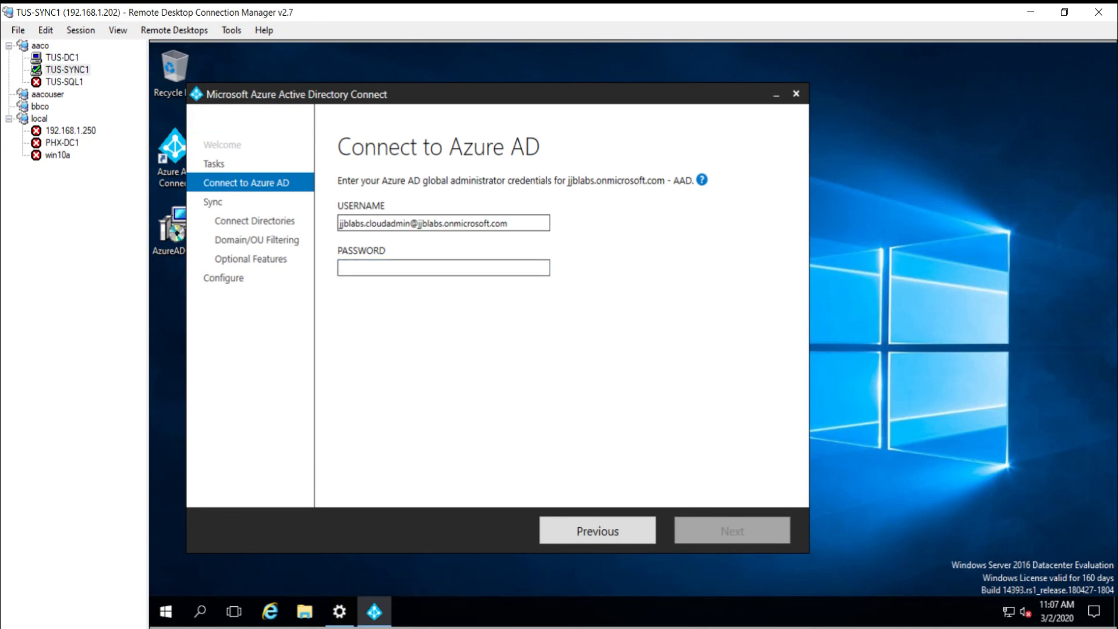
{"action": "left_click", "coordinate": [465, 267]}
{"action": "key", "text": "ctrl+v"}
{"action": "left_click", "coordinate": [725, 532]}
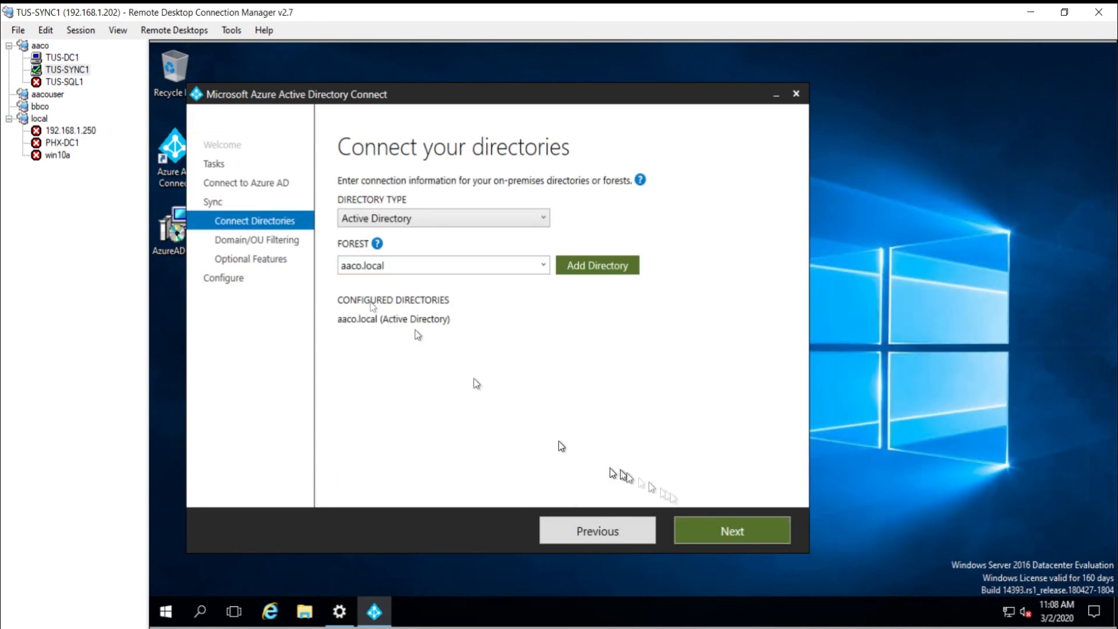
Step: Review the aaco.local OU tree, pass the optional features, and apply the sync configuration
{"action": "left_click", "coordinate": [722, 531]}
{"action": "left_click", "coordinate": [360, 269]}
{"action": "left_click", "coordinate": [374, 295]}
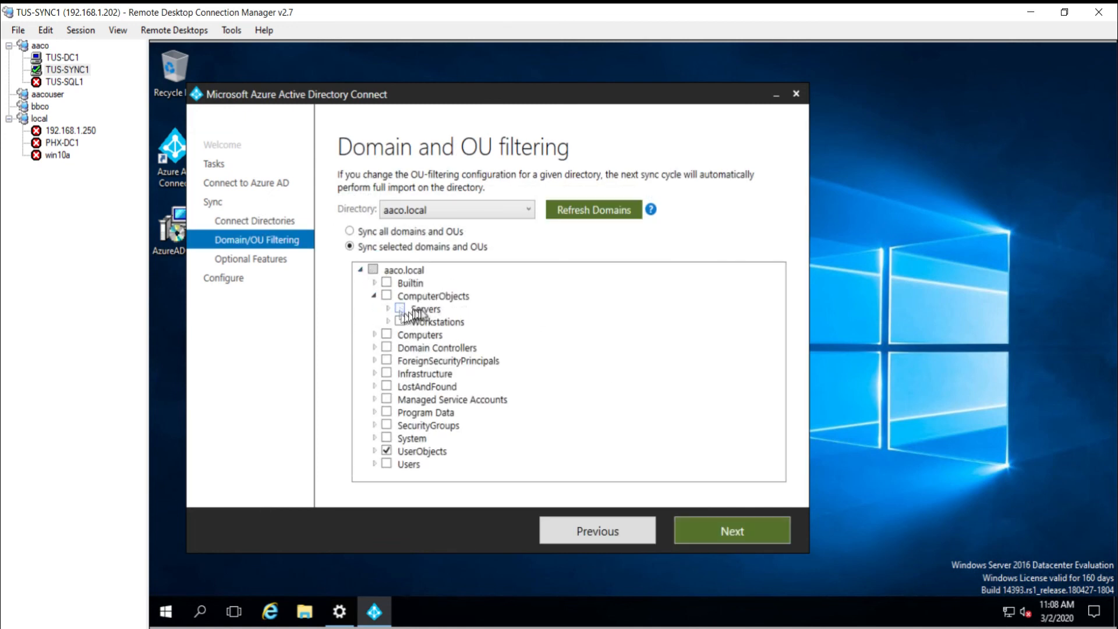
{"action": "left_click", "coordinate": [723, 530]}
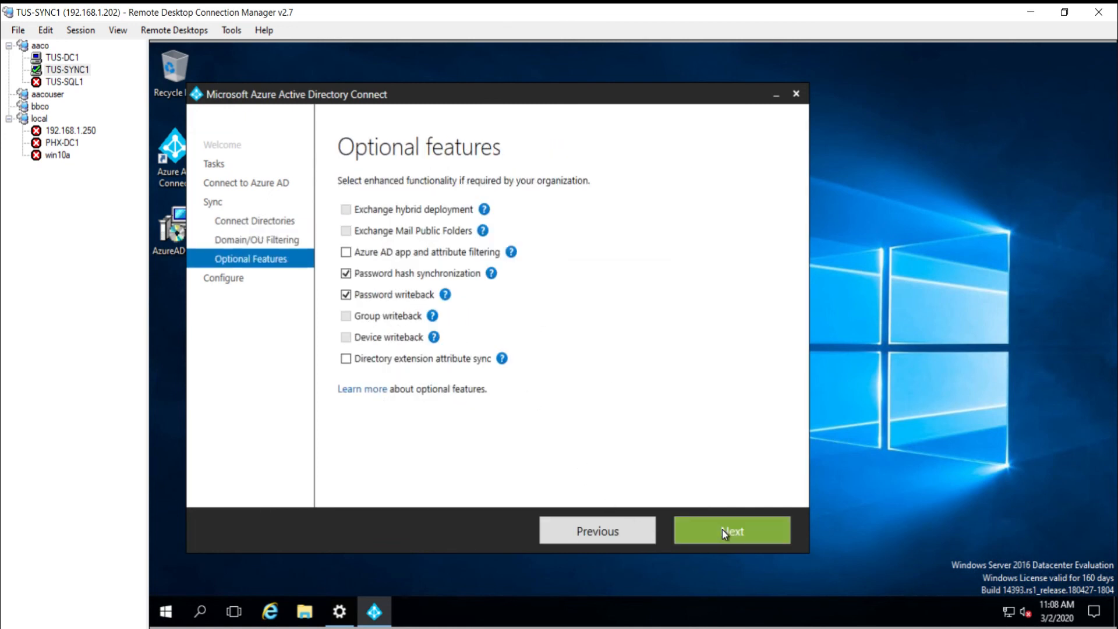
{"action": "left_click", "coordinate": [722, 529]}
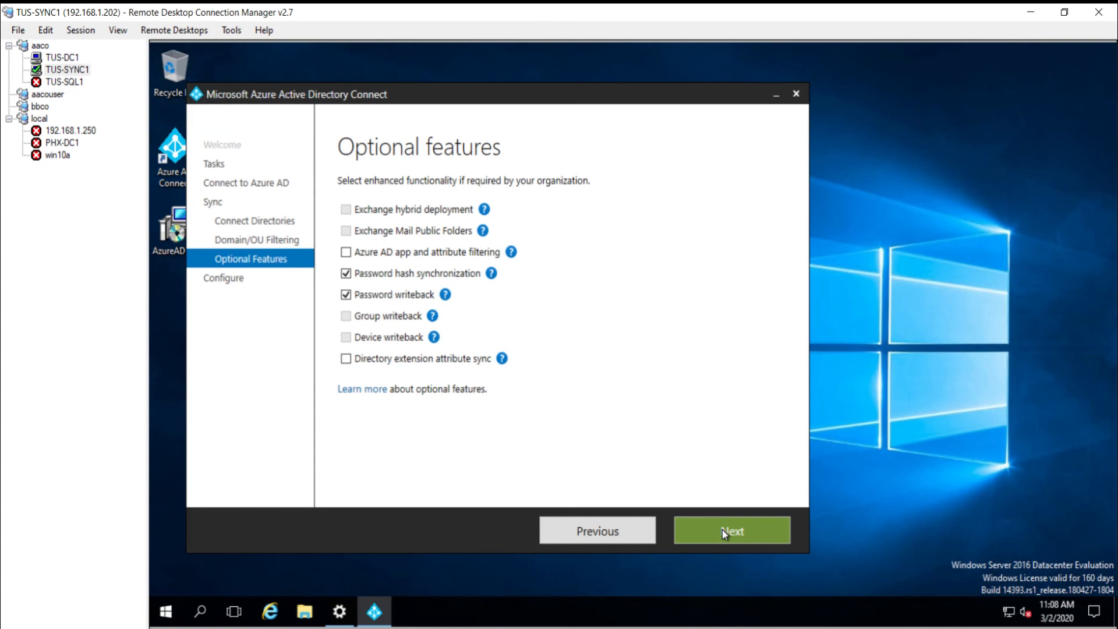
{"action": "left_click", "coordinate": [722, 529]}
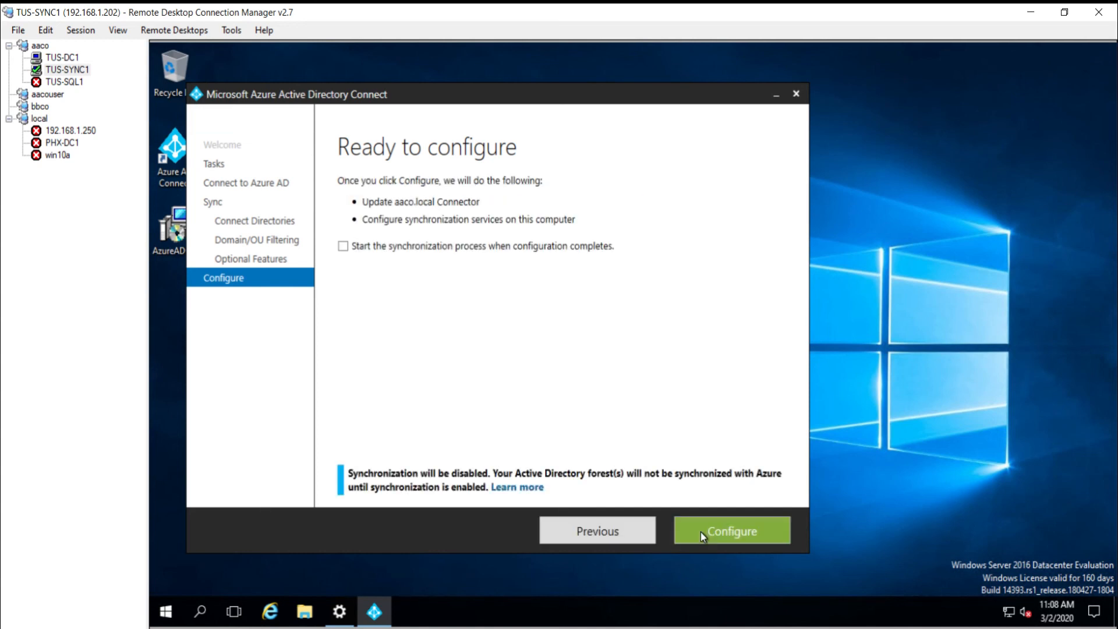
{"action": "left_click", "coordinate": [701, 532]}
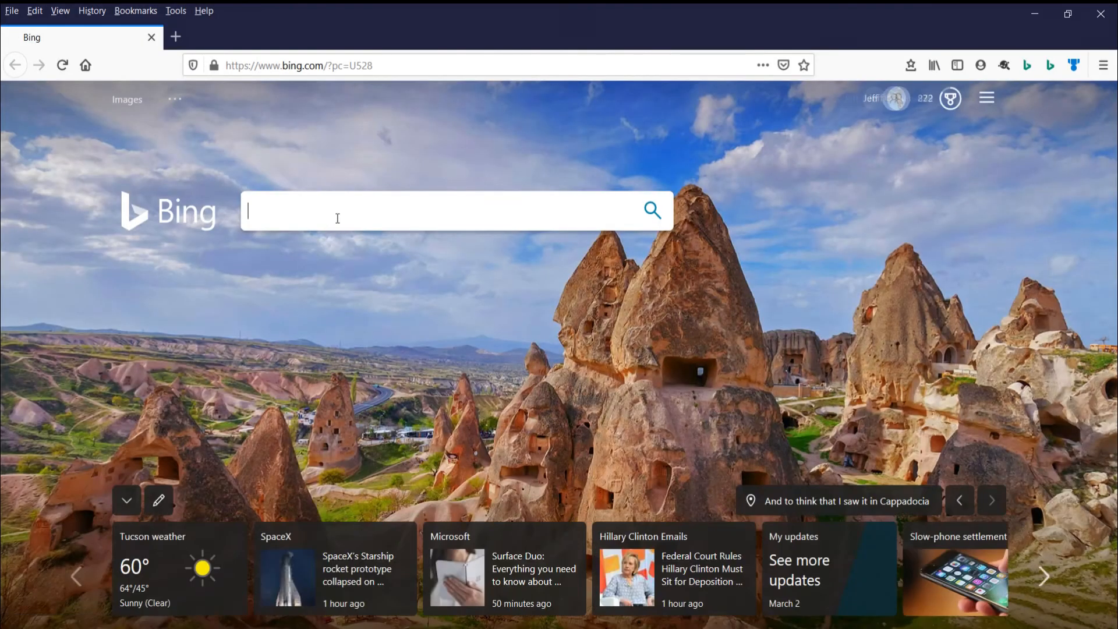
Step: Search the web for 'enable active directory recycle bin' and open the petri.com result in a new tab
{"action": "type", "text": "enable active directory recycle binn"}
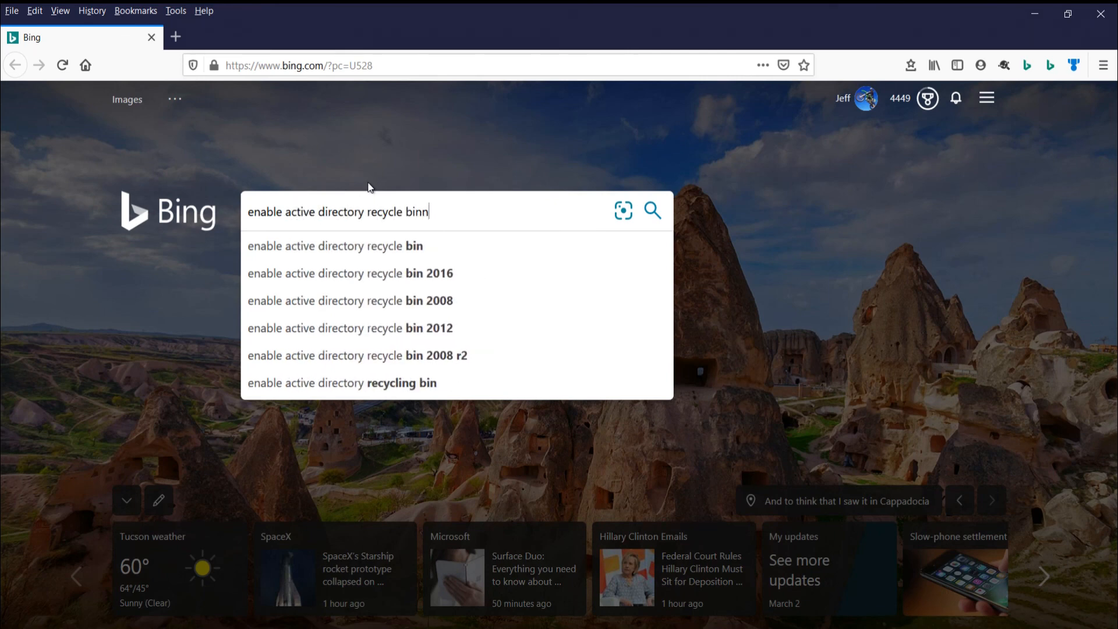
{"action": "key", "text": "BackSpace"}
{"action": "key", "text": "Return"}
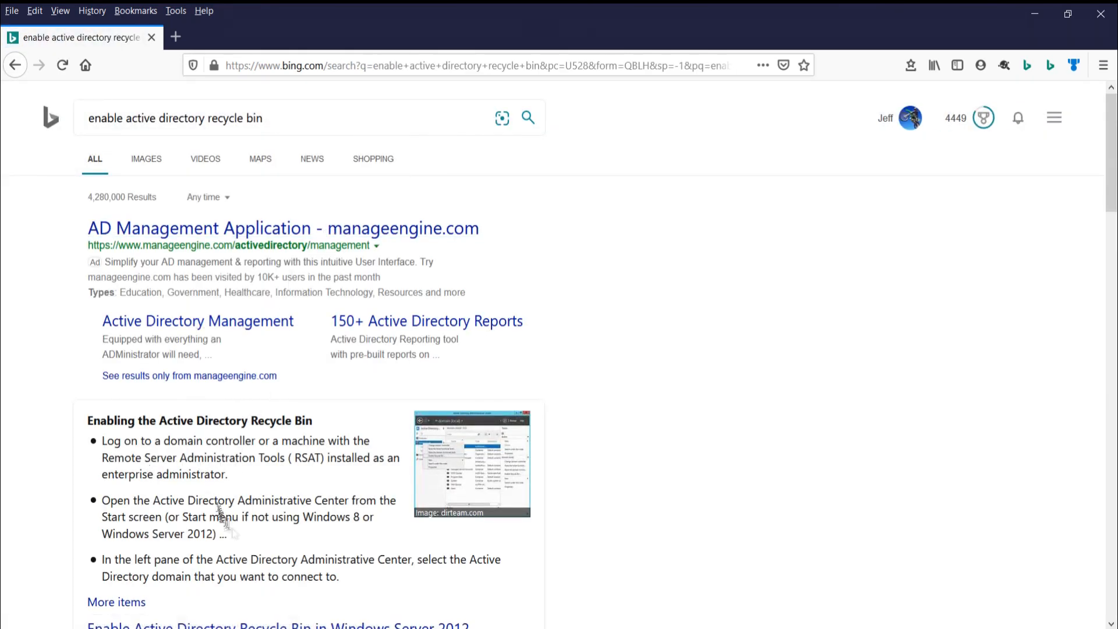
{"action": "scroll", "coordinate": [254, 559], "scroll_direction": "down", "scroll_amount": 1}
{"action": "right_click", "coordinate": [257, 549]}
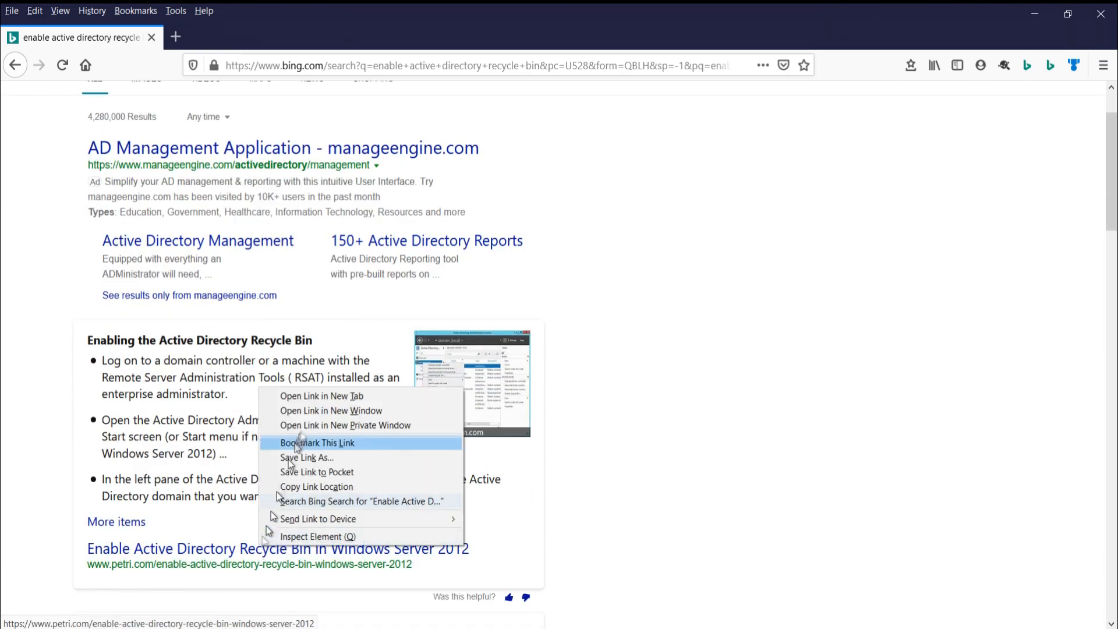
{"action": "left_click", "coordinate": [335, 399]}
Step: Open the activedirectorypro Server 2016 article in a new tab and read through it
{"action": "scroll", "coordinate": [334, 404], "scroll_direction": "down", "scroll_amount": 3}
{"action": "scroll", "coordinate": [334, 402], "scroll_direction": "up", "scroll_amount": 5}
{"action": "scroll", "coordinate": [334, 401], "scroll_direction": "down", "scroll_amount": 7}
{"action": "right_click", "coordinate": [319, 402]}
{"action": "left_click", "coordinate": [357, 415]}
{"action": "left_click", "coordinate": [384, 38]}
{"action": "scroll", "coordinate": [443, 419], "scroll_direction": "down", "scroll_amount": 10}
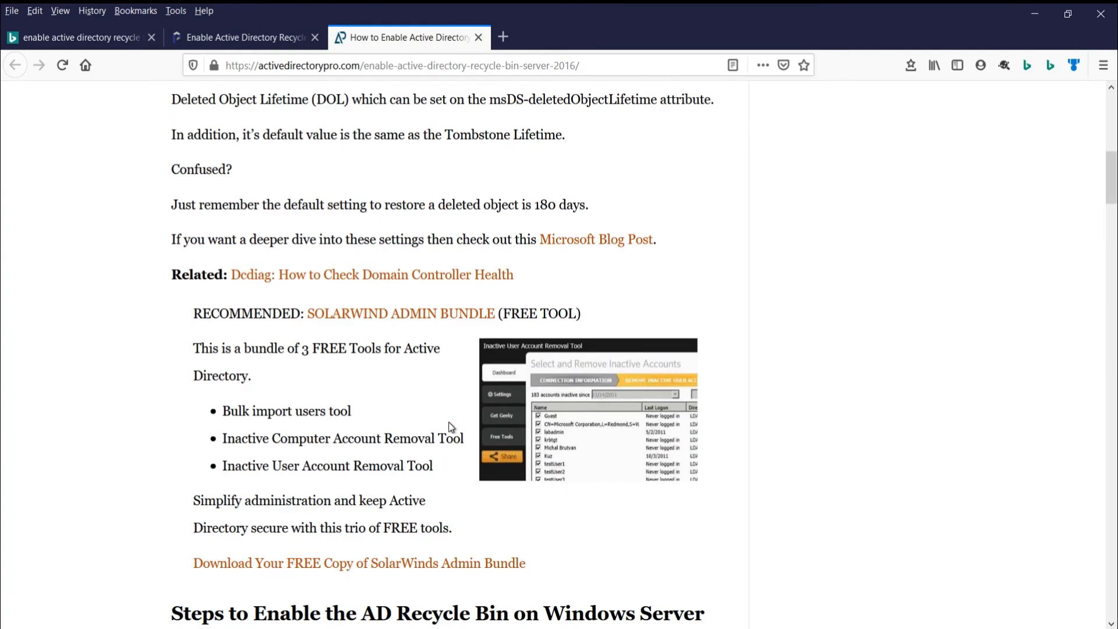
{"action": "scroll", "coordinate": [354, 362], "scroll_direction": "down", "scroll_amount": 15}
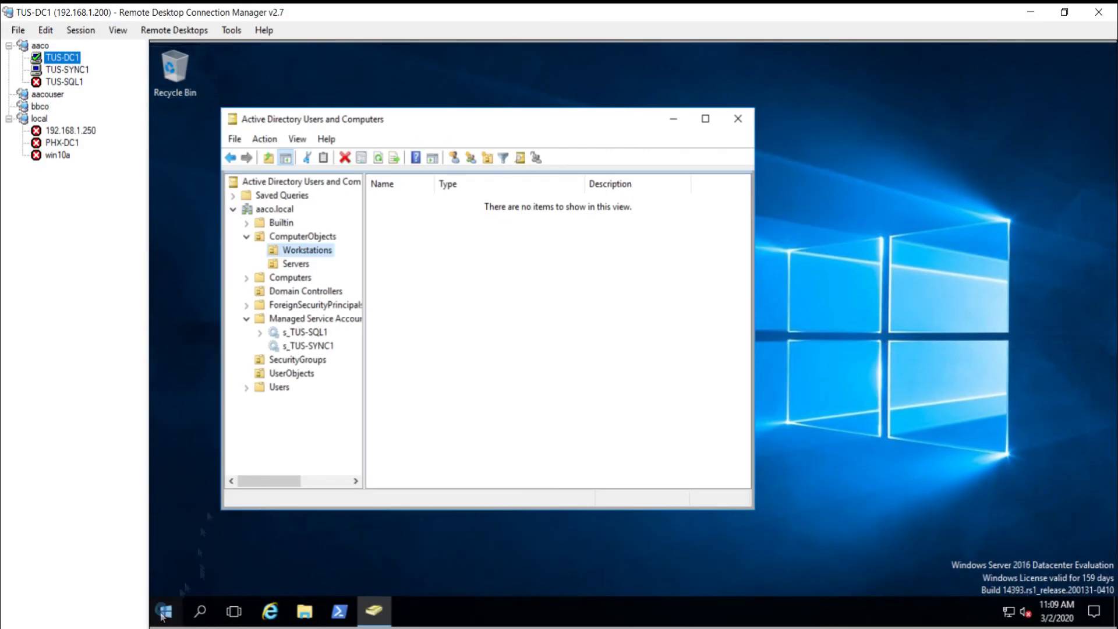
Step: Enable the Recycle Bin for aaco (local) in Active Directory Administrative Center on TUS-DC1, then return to TUS-SYNC1
{"action": "left_click", "coordinate": [166, 611]}
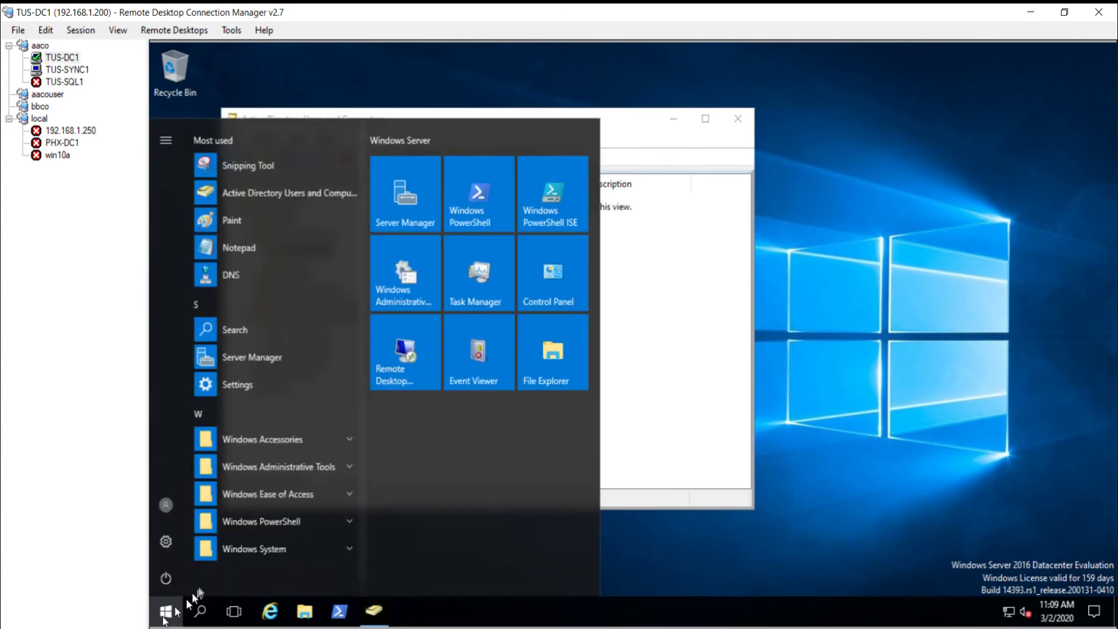
{"action": "left_click", "coordinate": [268, 467]}
{"action": "left_click", "coordinate": [270, 494]}
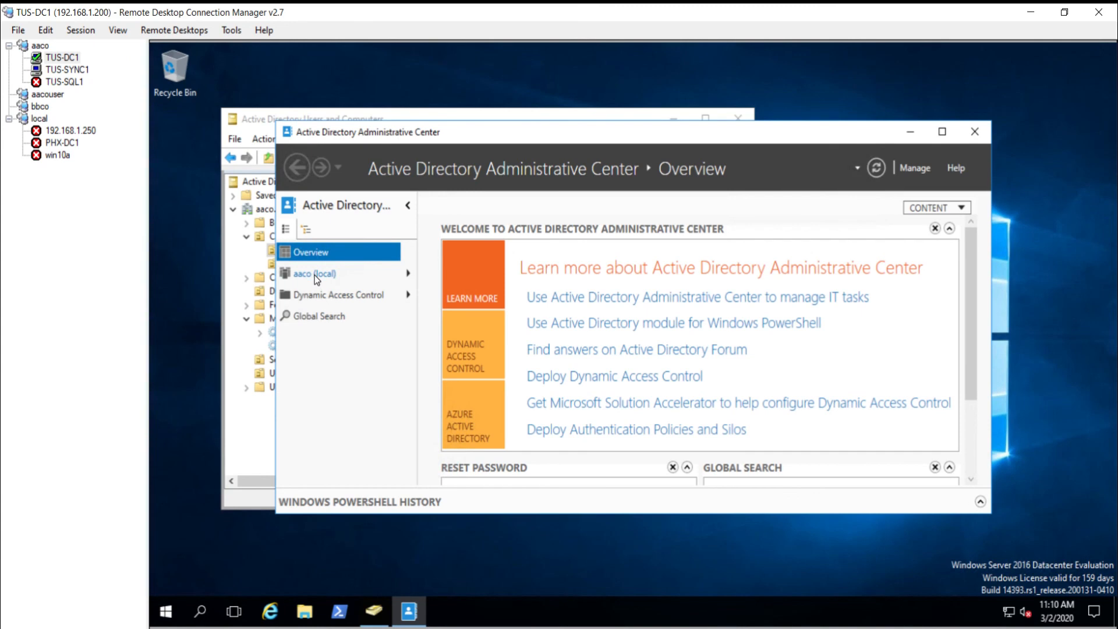
{"action": "left_click", "coordinate": [315, 274]}
{"action": "left_click", "coordinate": [905, 327]}
{"action": "left_click", "coordinate": [673, 383]}
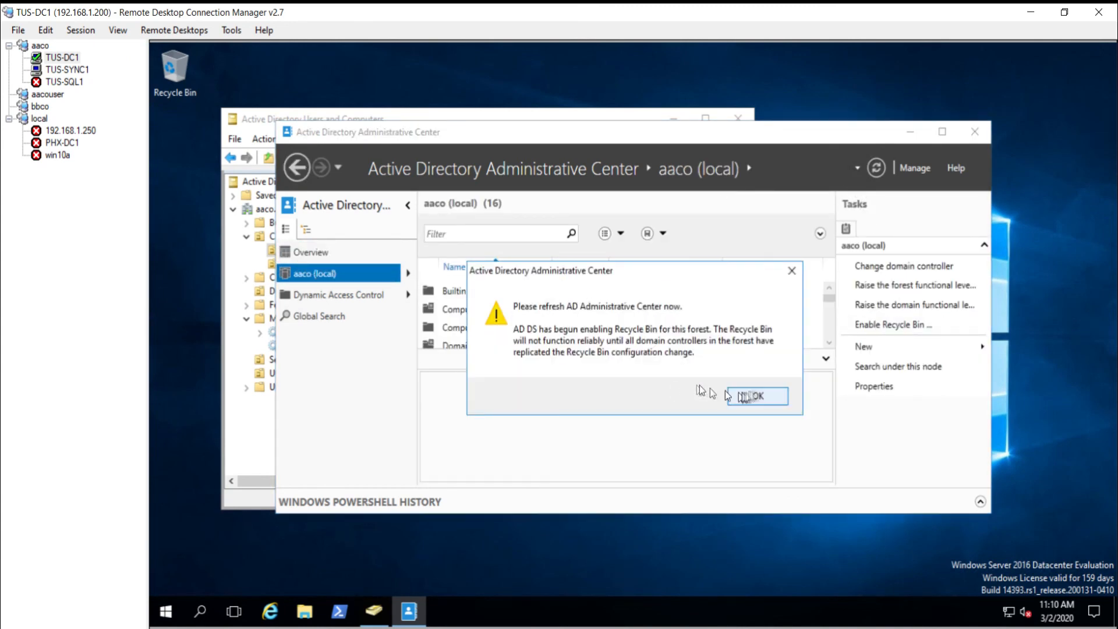
{"action": "left_click", "coordinate": [767, 395]}
{"action": "left_click", "coordinate": [976, 132]}
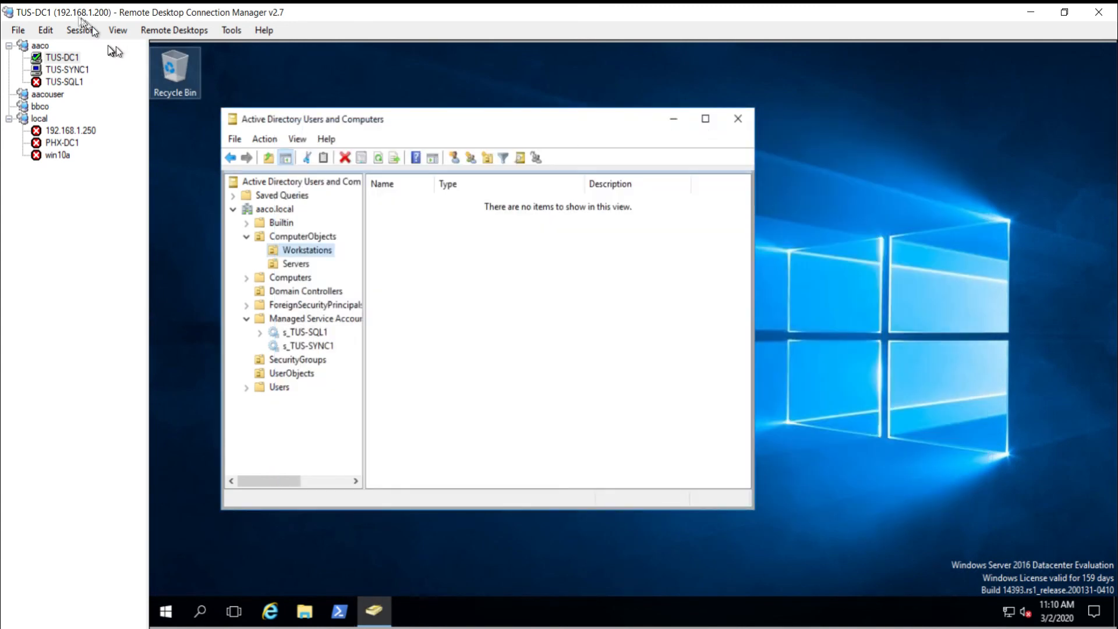
{"action": "left_click", "coordinate": [67, 70]}
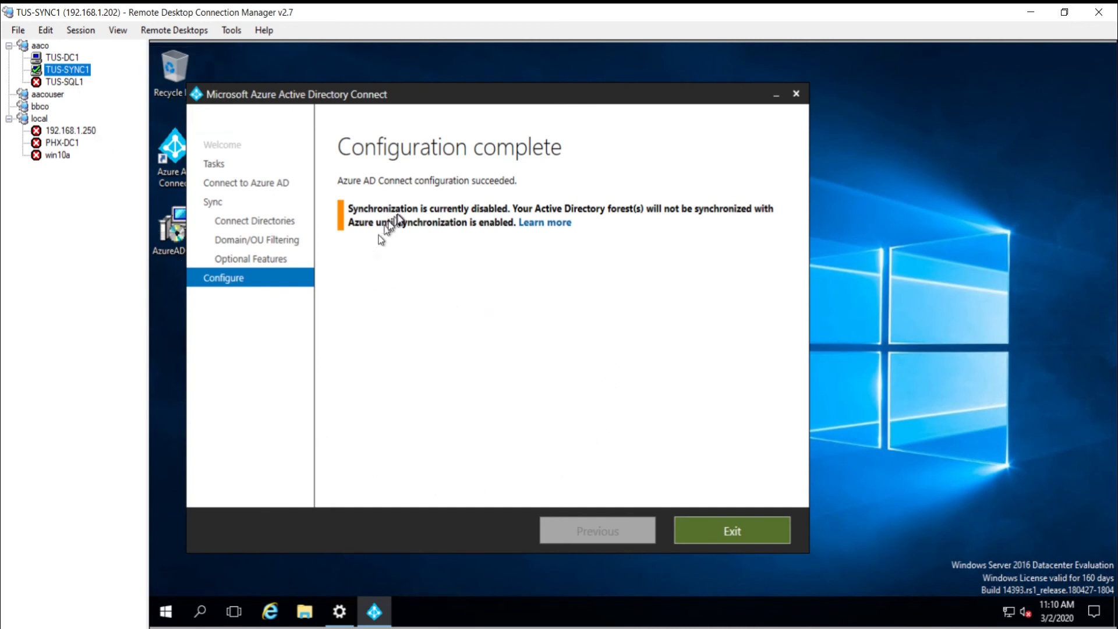
Step: Relaunch Azure AD Connect, choose Configure device options, and sign in to Azure AD
{"action": "left_click", "coordinate": [732, 531]}
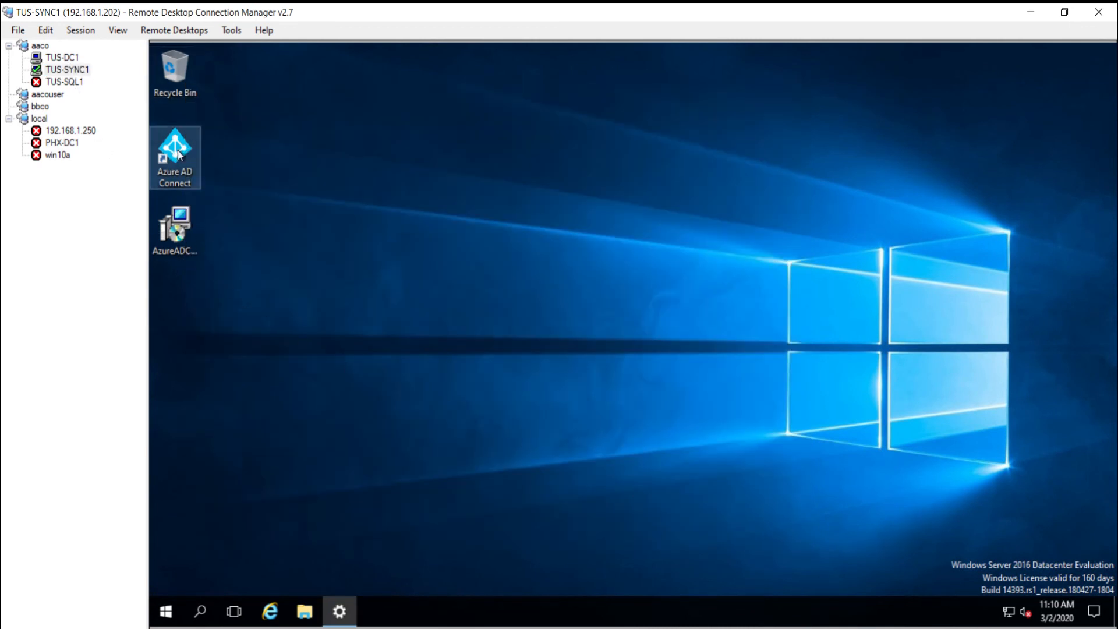
{"action": "double_click", "coordinate": [178, 151]}
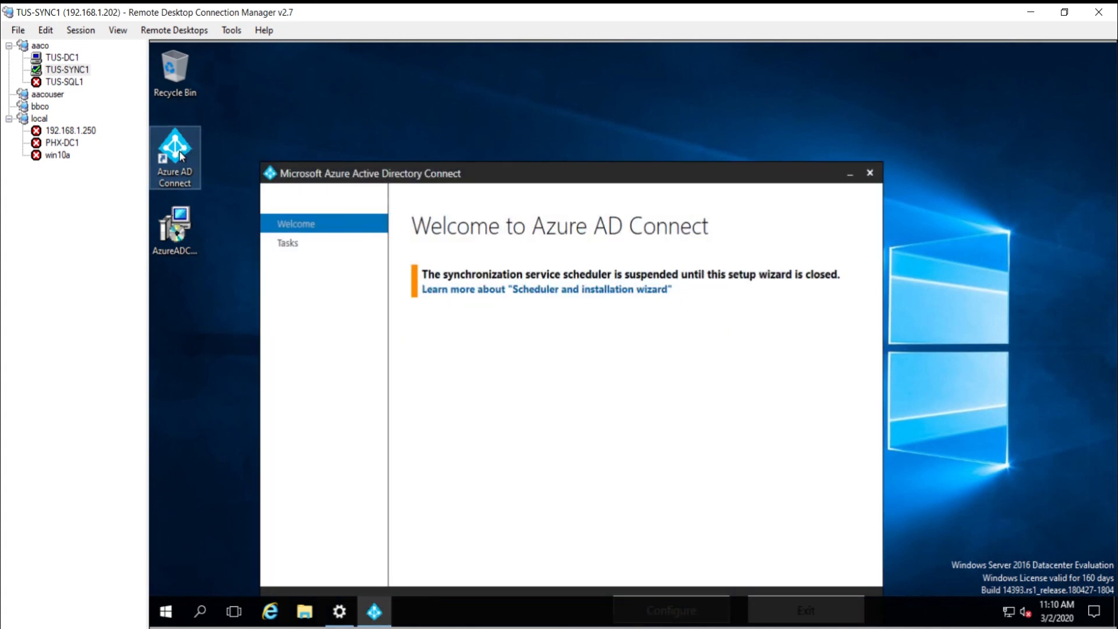
{"action": "right_click", "coordinate": [180, 155]}
{"action": "left_click_drag", "start_coordinate": [521, 174], "coordinate": [540, 108]}
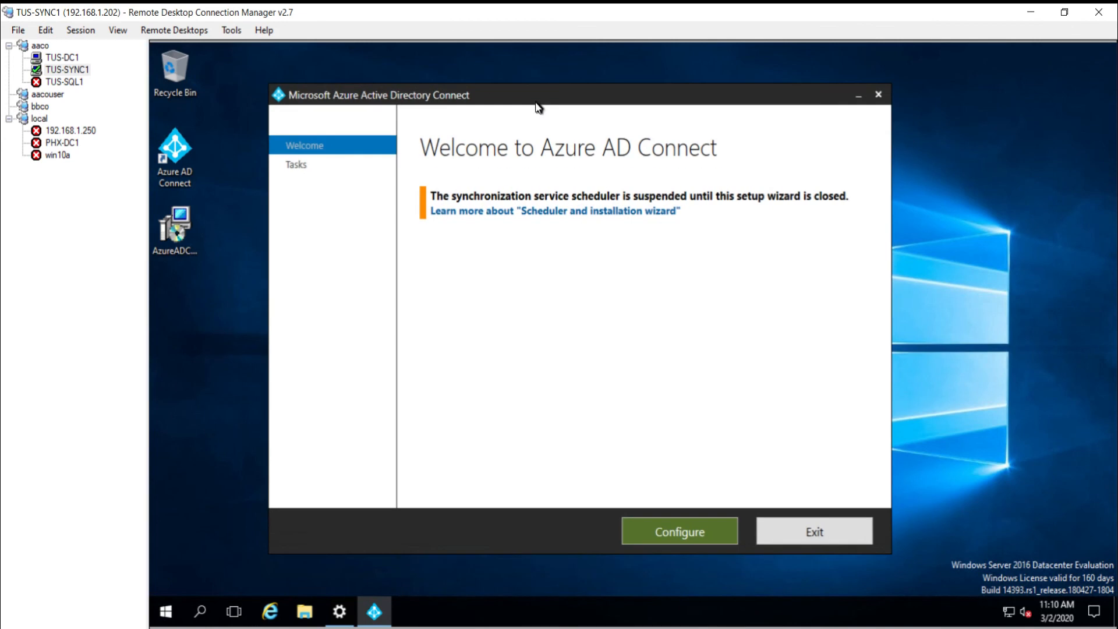
{"action": "left_click", "coordinate": [711, 536]}
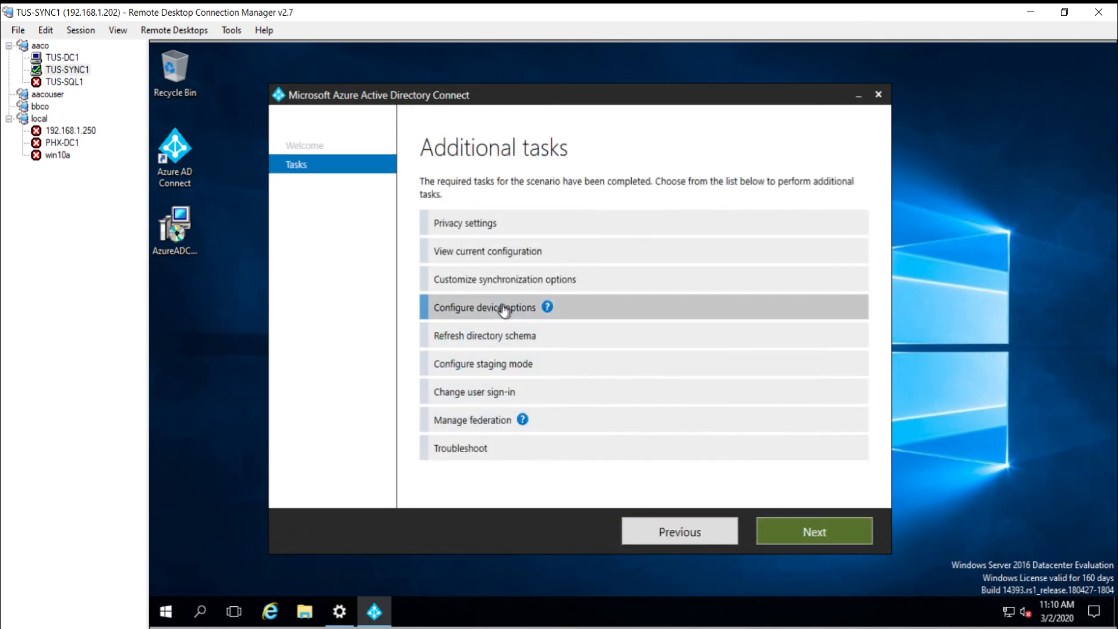
{"action": "left_click", "coordinate": [789, 532]}
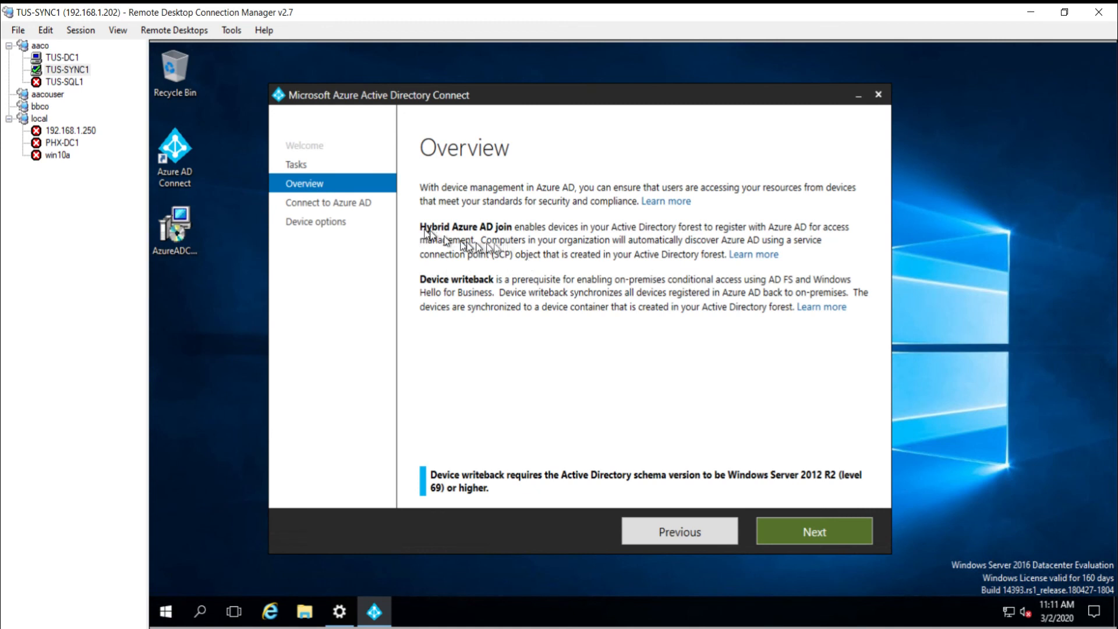
{"action": "left_click", "coordinate": [835, 542]}
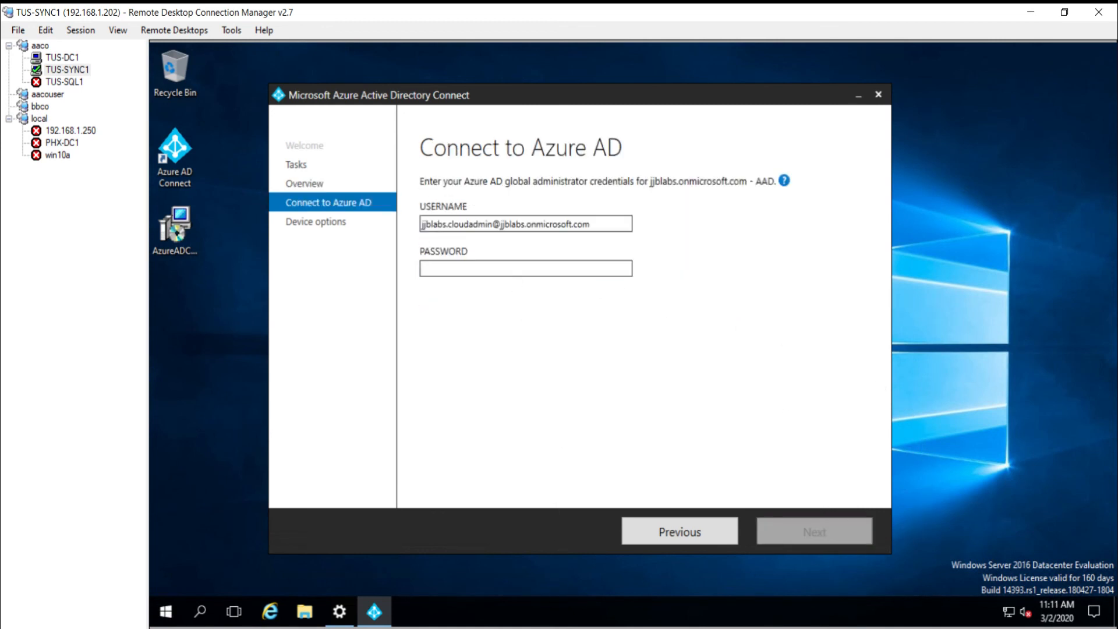
{"action": "key", "text": "ctrl+v"}
{"action": "left_click", "coordinate": [794, 533]}
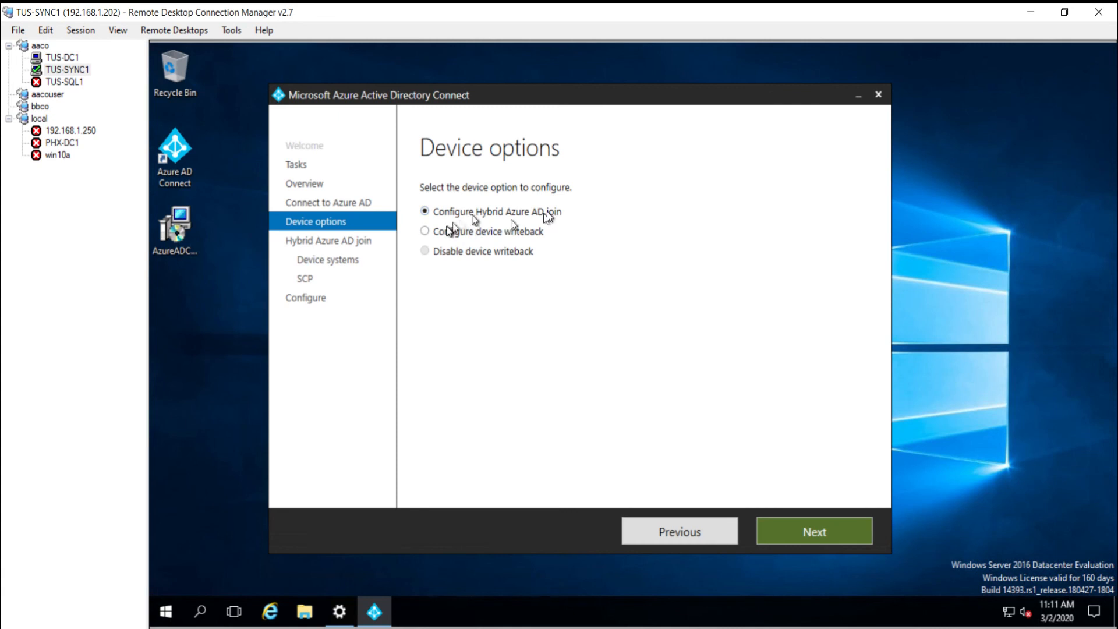
Step: Choose Hybrid Azure AD join for Windows 10 or later domain-joined devices
{"action": "left_click", "coordinate": [794, 531]}
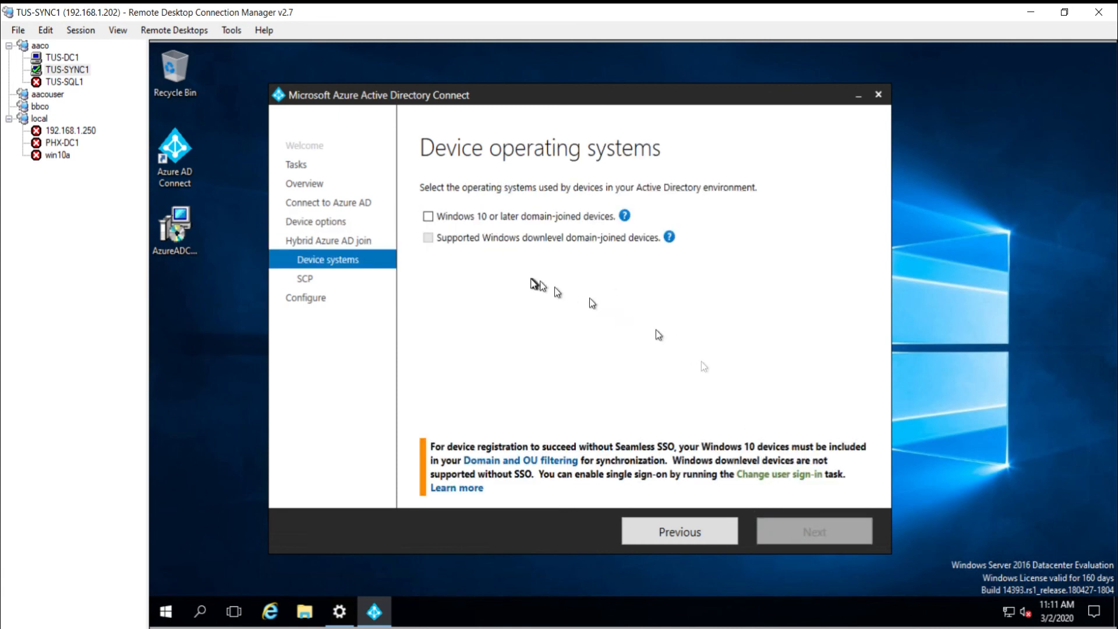
{"action": "left_click", "coordinate": [439, 219]}
{"action": "mouse_move", "coordinate": [625, 218]}
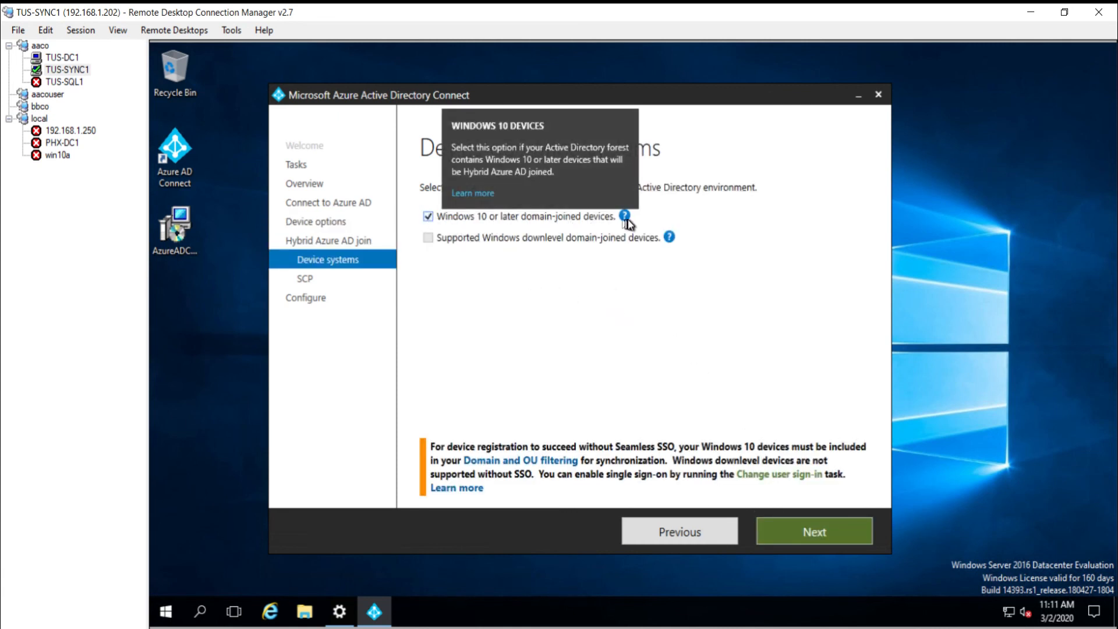
{"action": "left_click", "coordinate": [811, 529]}
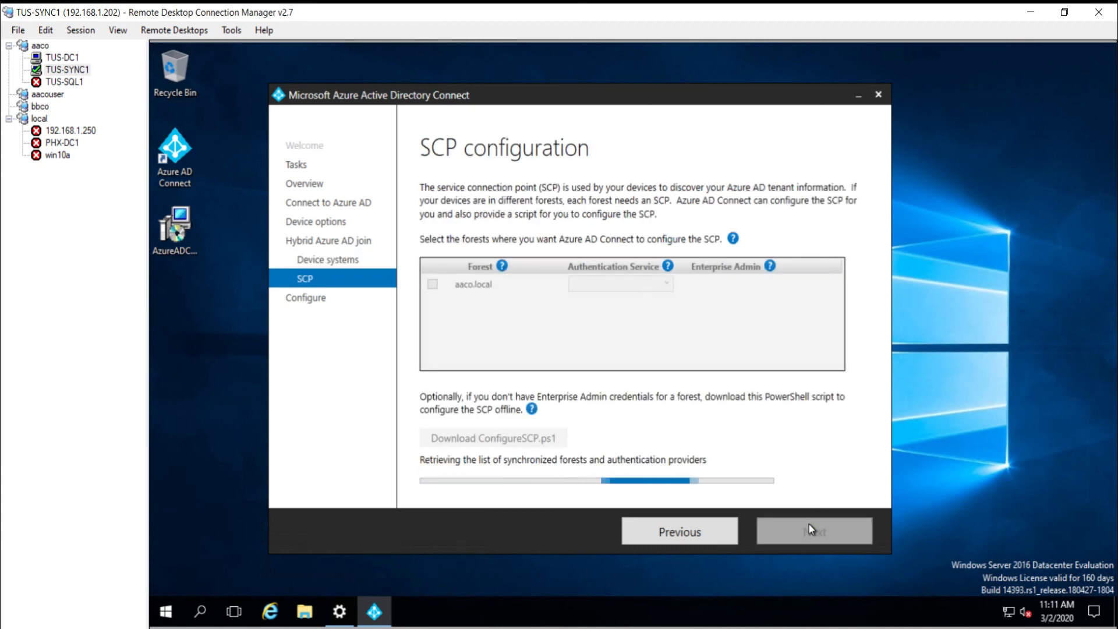
Step: Configure the aaco.local SCP with Azure Active Directory authentication using the domain administrator as enterprise admin
{"action": "left_click", "coordinate": [432, 284]}
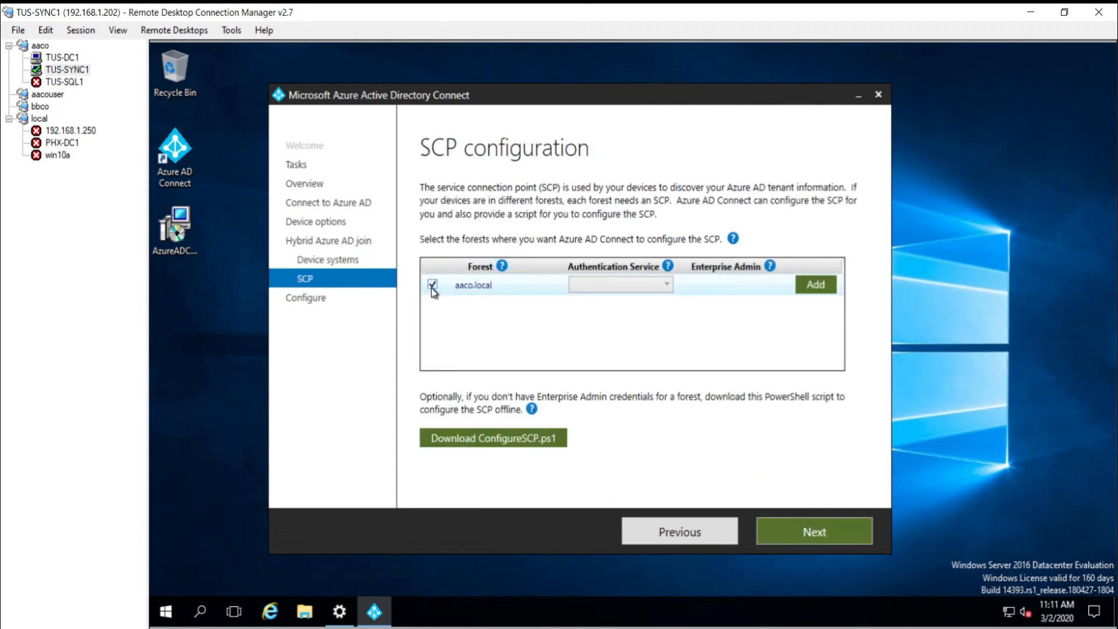
{"action": "left_click", "coordinate": [637, 285]}
{"action": "left_click", "coordinate": [635, 300]}
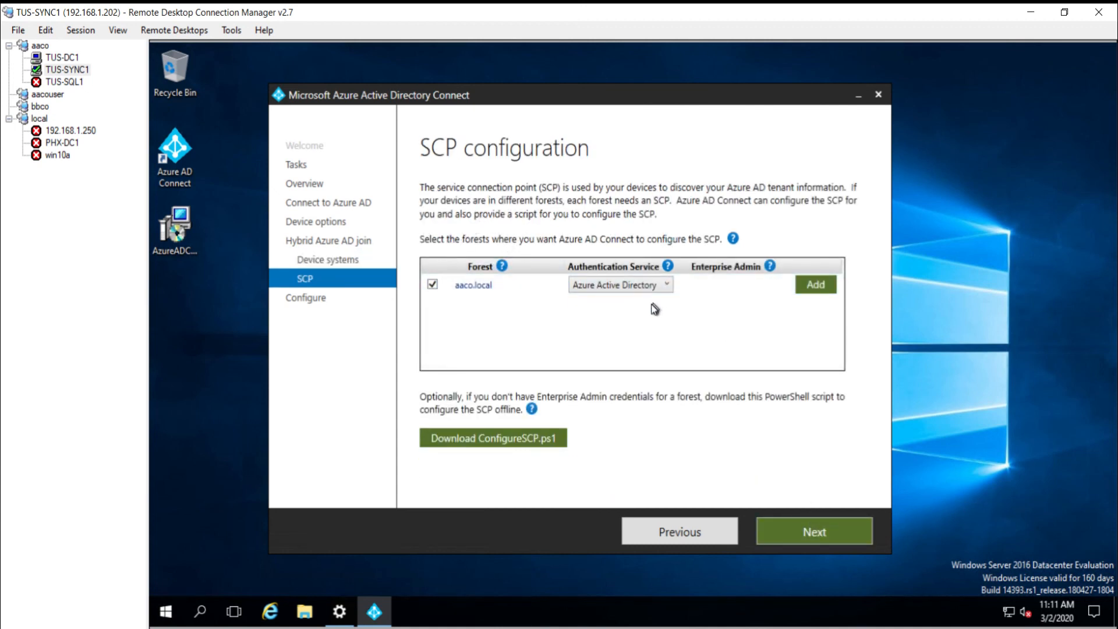
{"action": "left_click", "coordinate": [815, 285]}
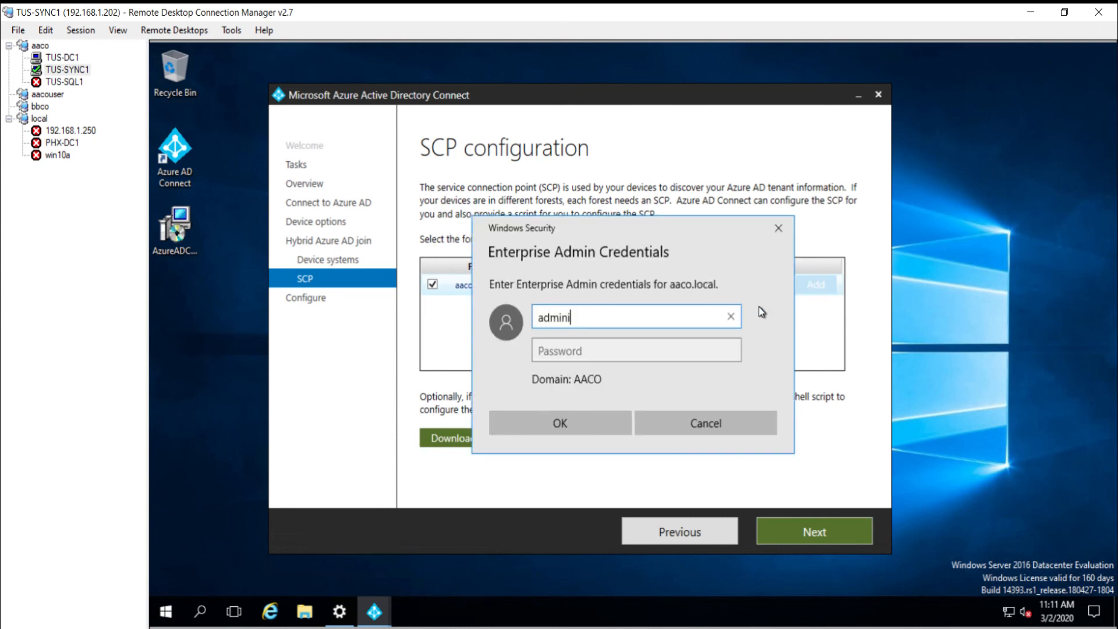
{"action": "type", "text": "administrator"}
{"action": "key", "text": "Tab"}
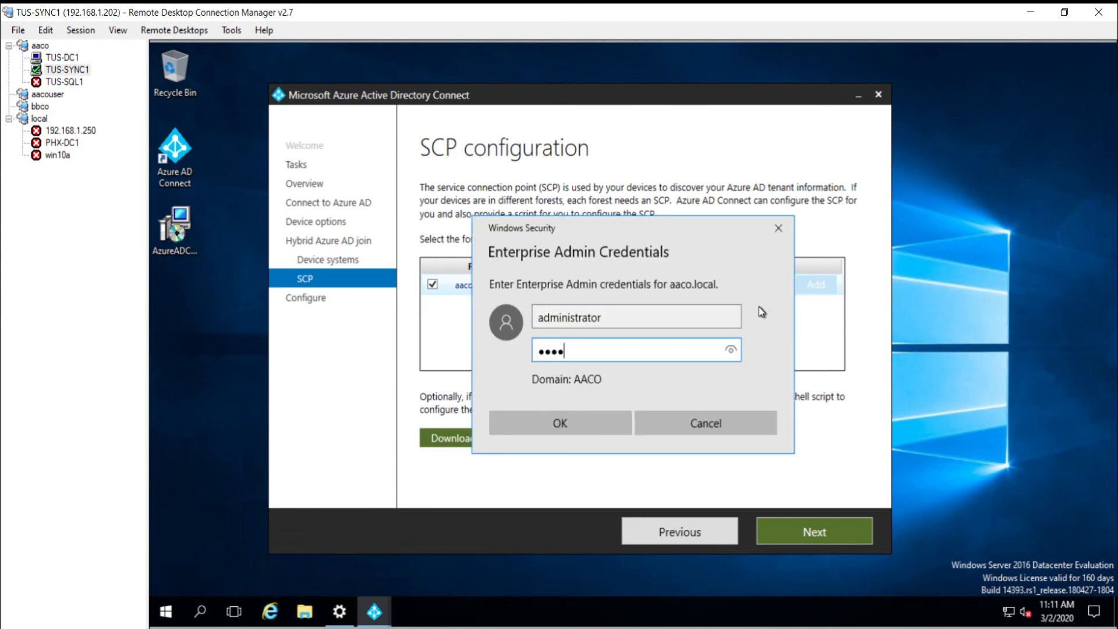
{"action": "key", "text": "Return"}
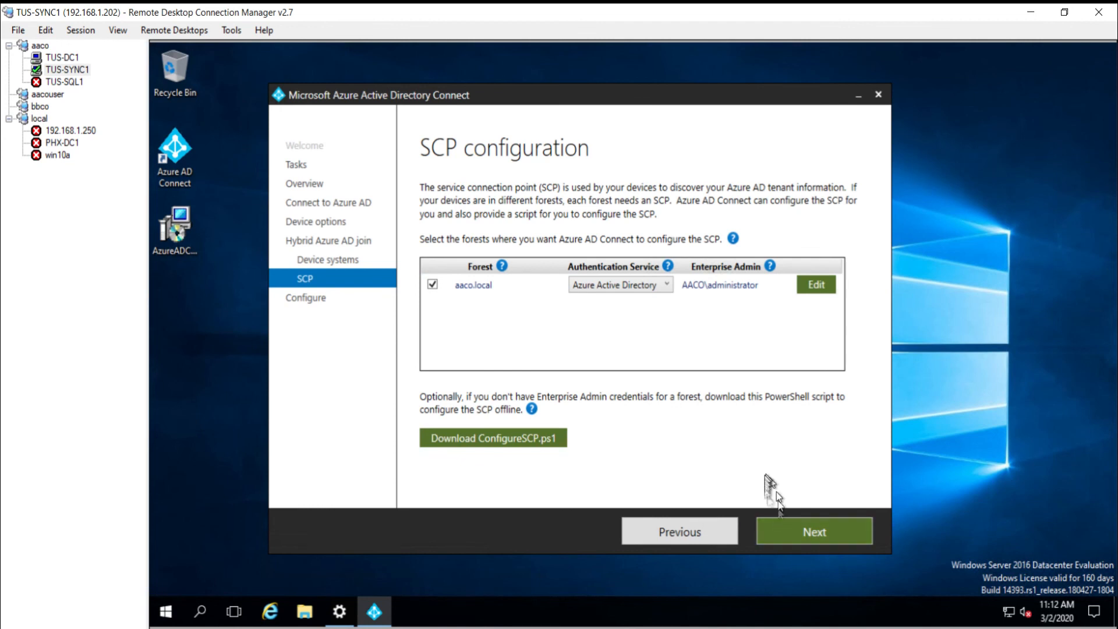
{"action": "left_click", "coordinate": [821, 532]}
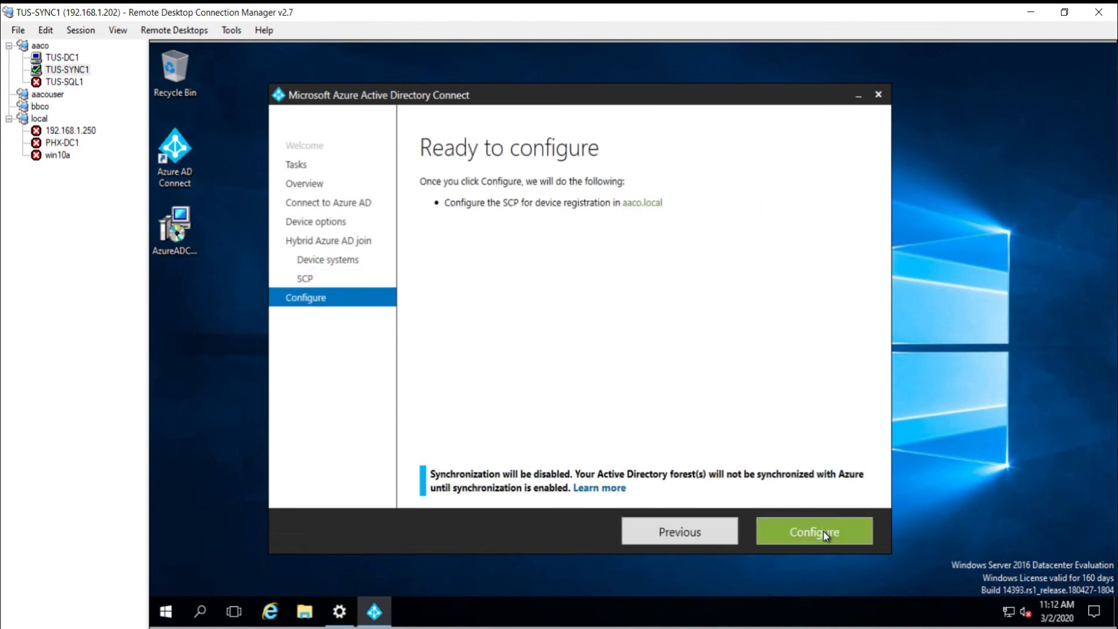
{"action": "left_click", "coordinate": [825, 533]}
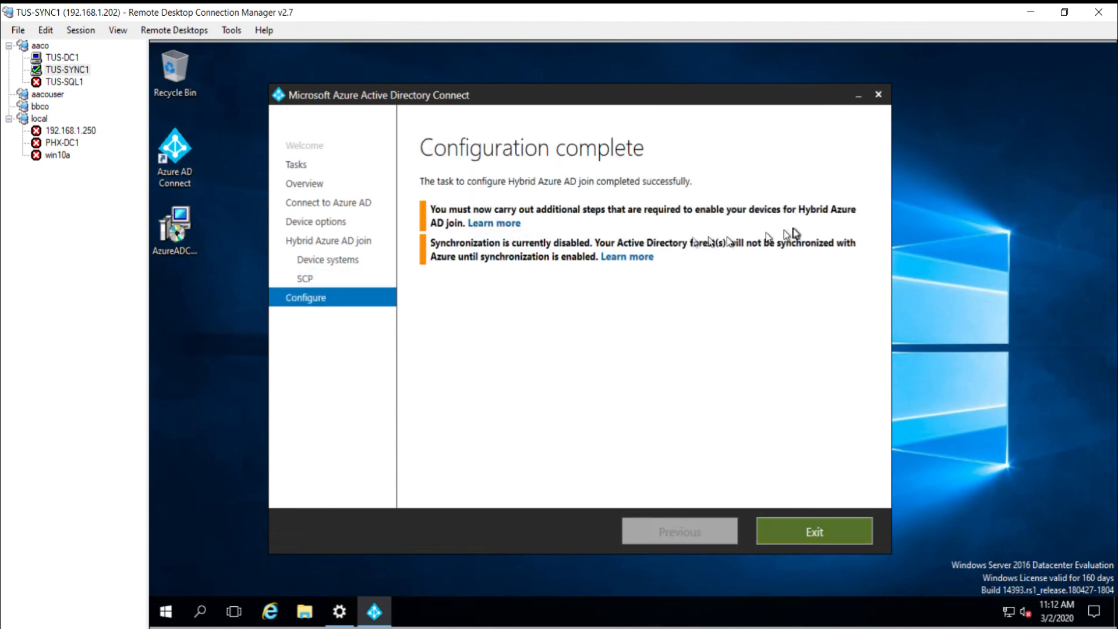
Step: Exit Azure AD Connect, pin Windows PowerShell to the taskbar, and run it as administrator
{"action": "left_click", "coordinate": [799, 532]}
{"action": "right_click", "coordinate": [169, 613]}
{"action": "left_click", "coordinate": [165, 613]}
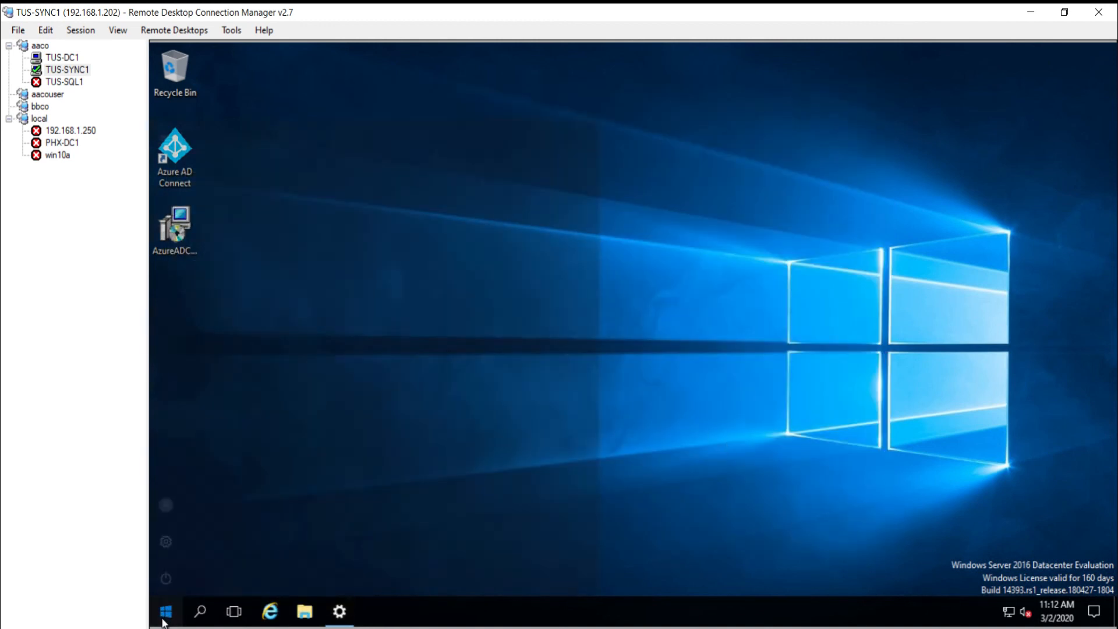
{"action": "left_click", "coordinate": [166, 611]}
{"action": "right_click", "coordinate": [466, 204]}
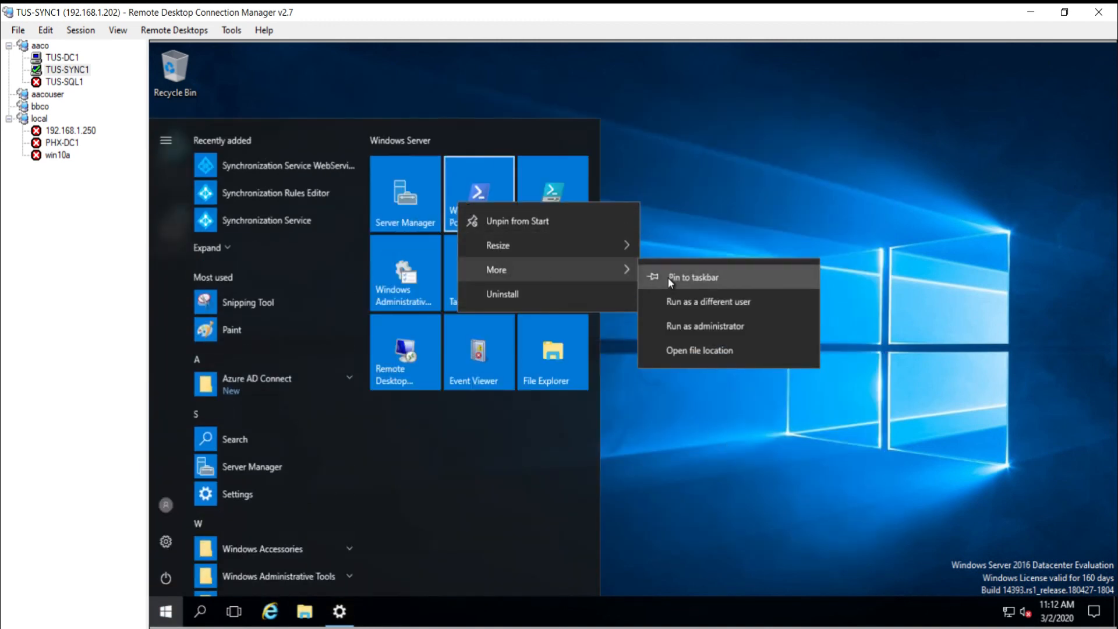
{"action": "left_click", "coordinate": [669, 278]}
{"action": "right_click", "coordinate": [374, 612], "text": "shift"}
{"action": "left_click", "coordinate": [431, 377]}
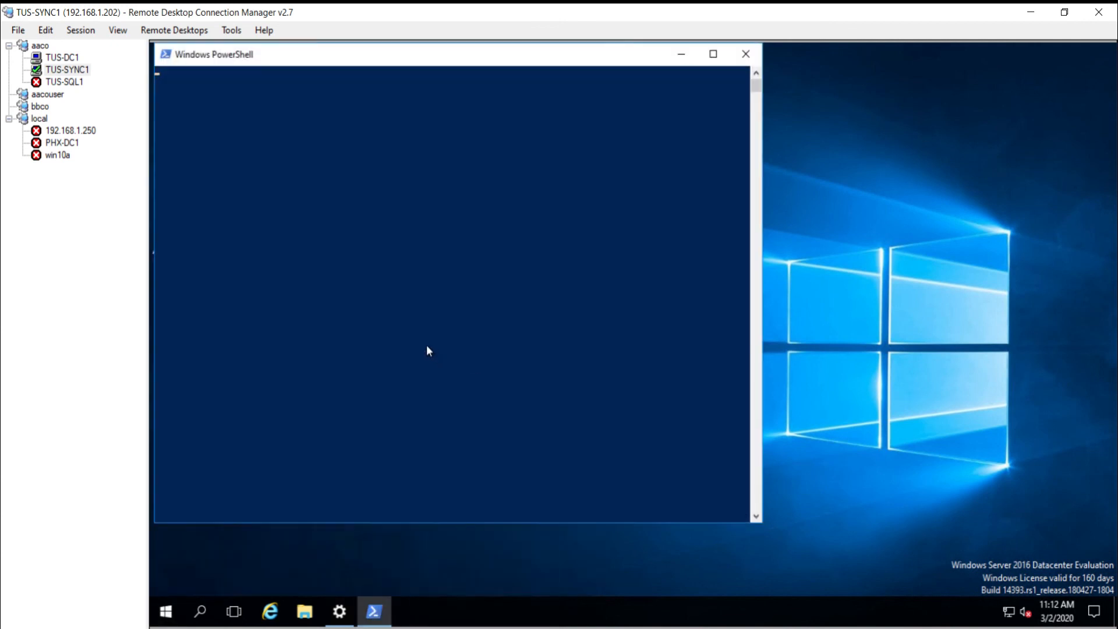
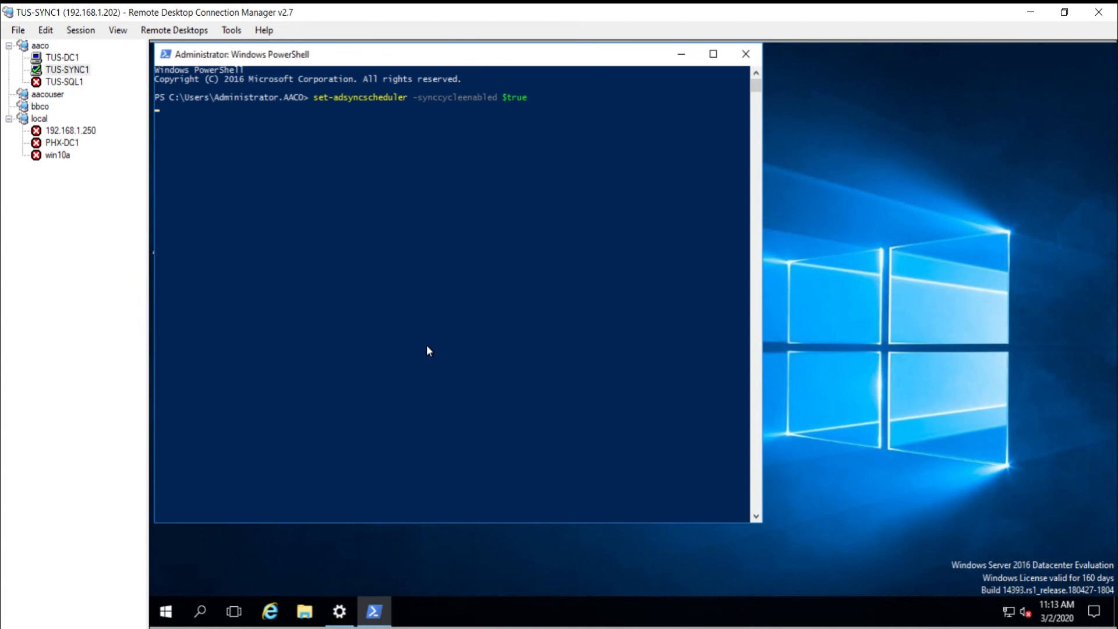
Step: Check Get-ADSyncScheduler shows SyncCycleEnabled True, then start an initial sync with Start-ADSyncSyncCycle -PolicyType Initial
{"action": "type", "text": "get-adsyncscheduler"}
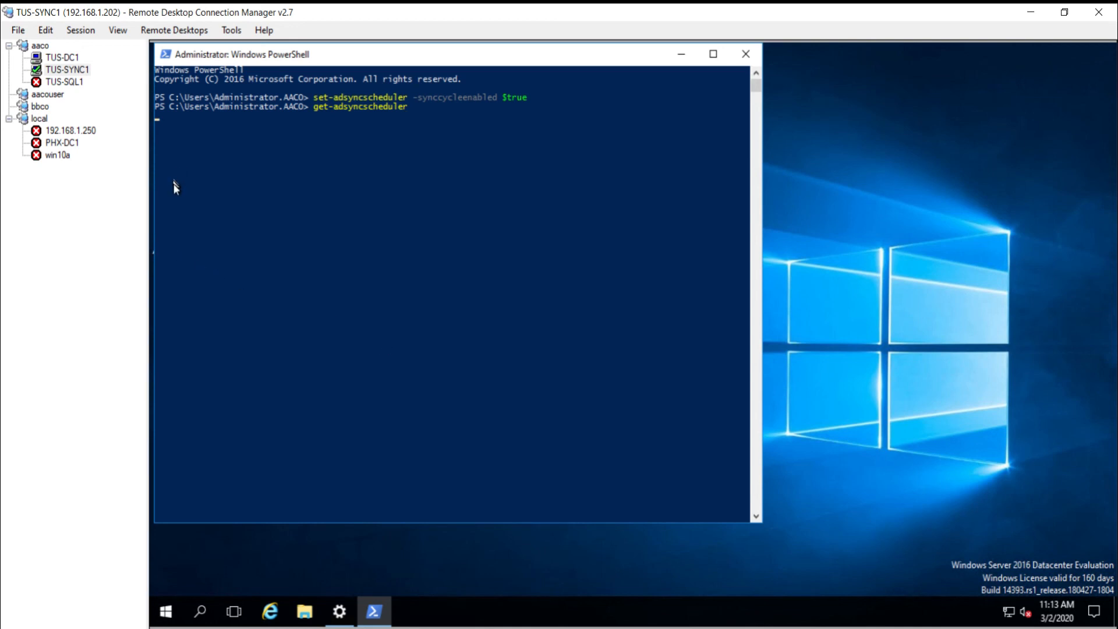
{"action": "left_click", "coordinate": [173, 200]}
{"action": "left_click_drag", "start_coordinate": [172, 203], "coordinate": [368, 227]}
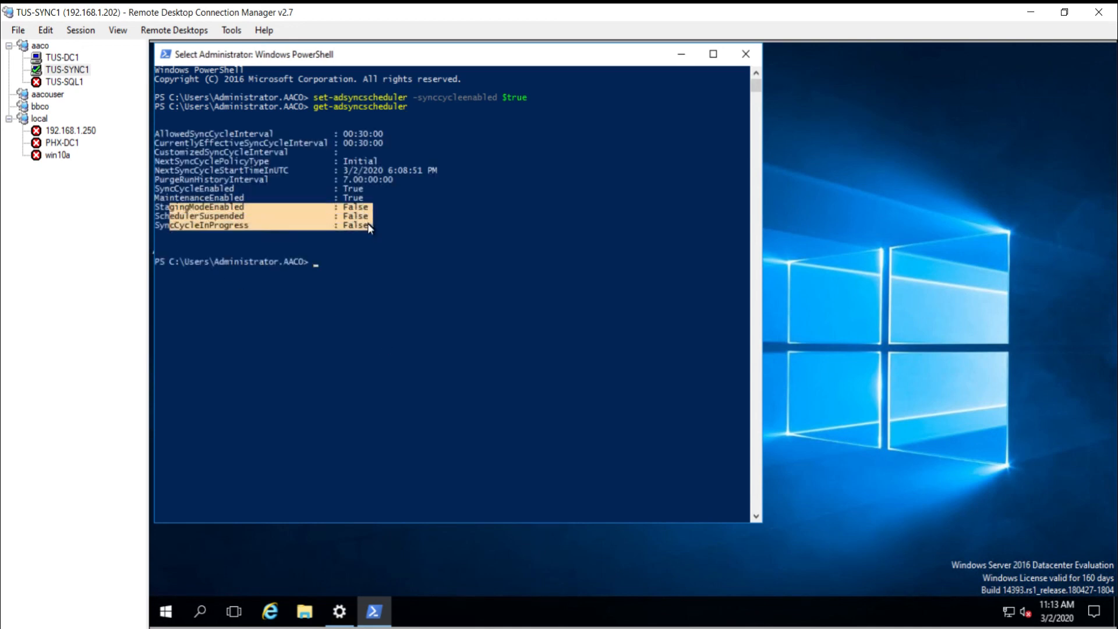
{"action": "type", "text": "st"}
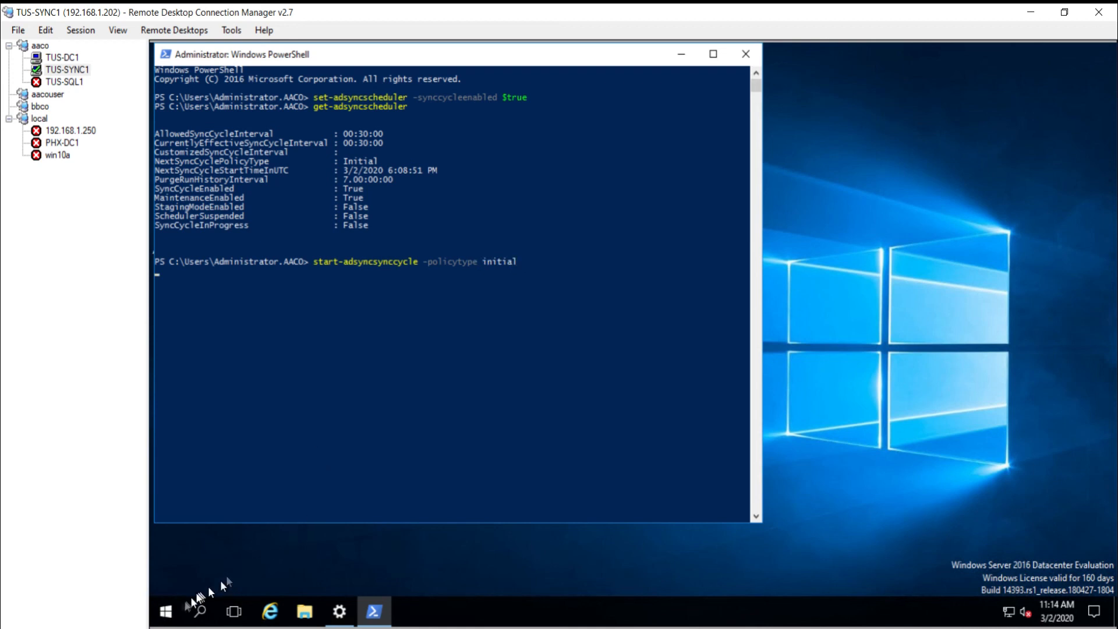
{"action": "left_click", "coordinate": [167, 617]}
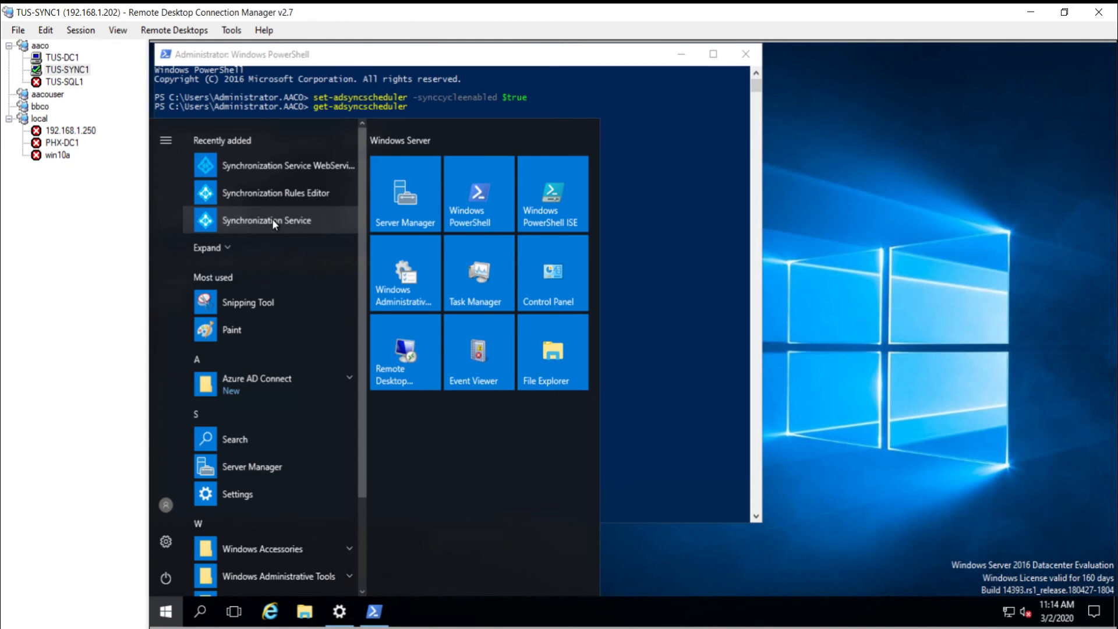
Step: Pin Synchronization Service to the taskbar, launch it, and inspect the in-progress import run
{"action": "right_click", "coordinate": [271, 221]}
{"action": "mouse_move", "coordinate": [323, 260]}
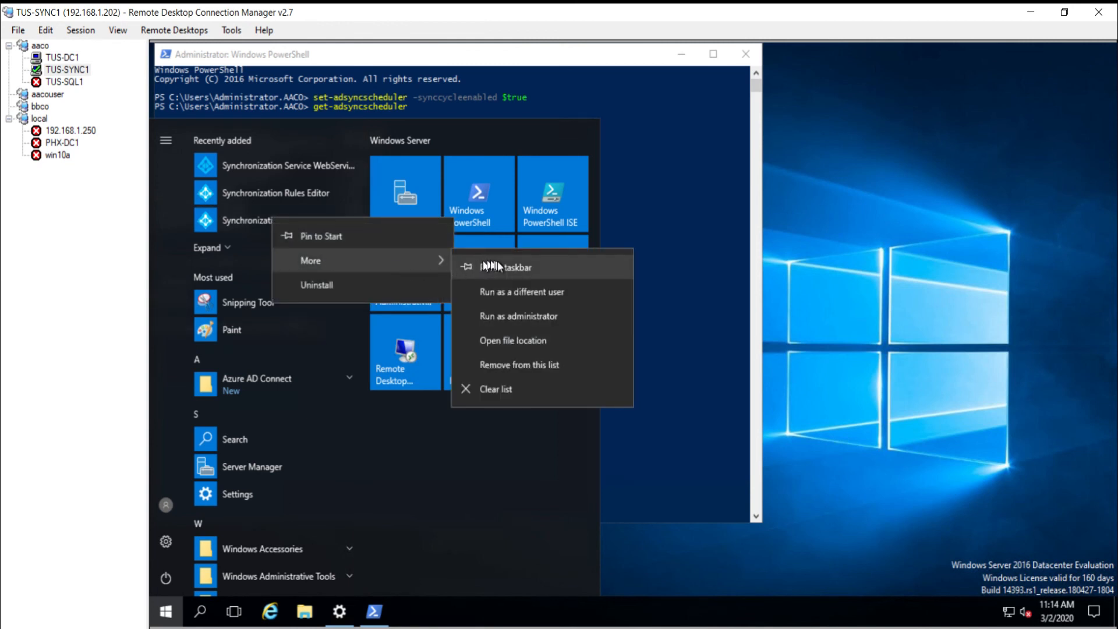
{"action": "left_click", "coordinate": [491, 267]}
{"action": "left_click", "coordinate": [684, 578]}
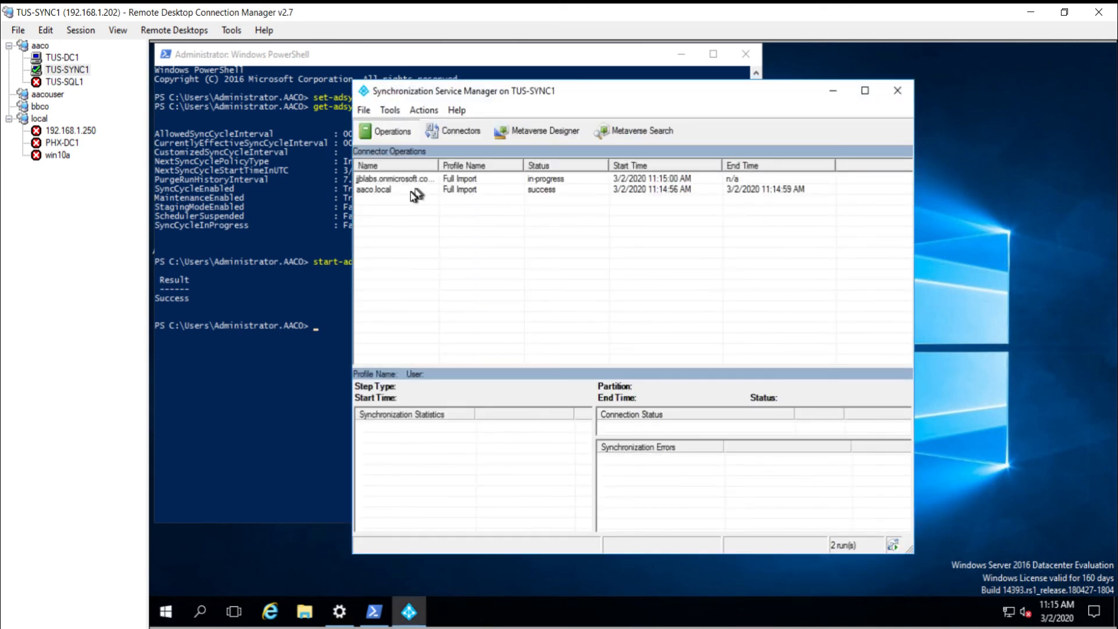
{"action": "left_click", "coordinate": [419, 182]}
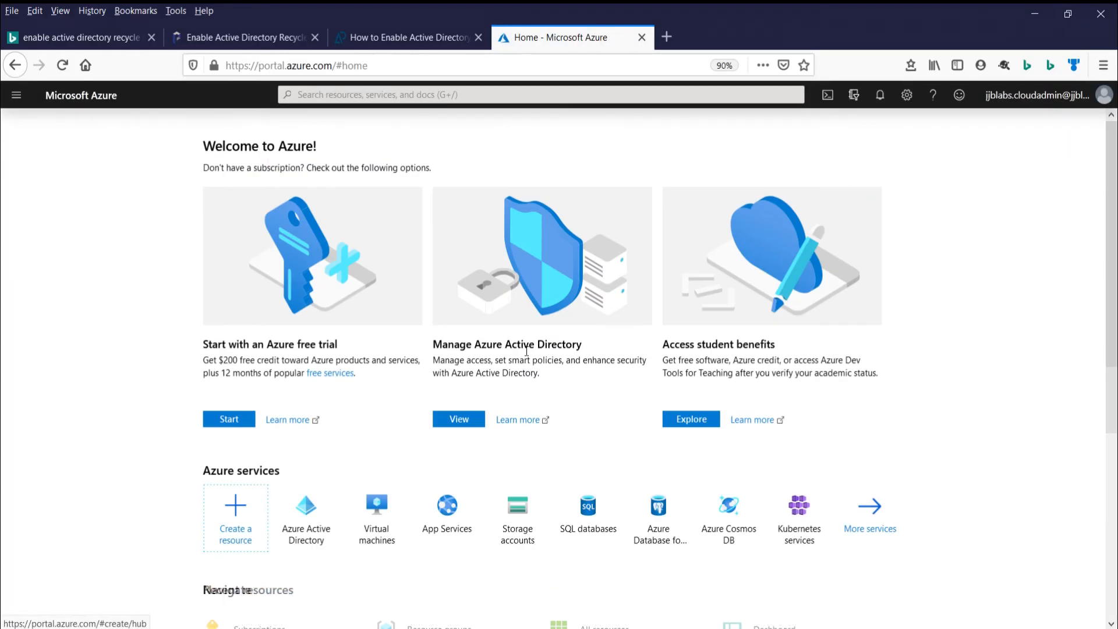
Step: Browse the jjblabs.com Azure AD All users list, then minimize Firefox
{"action": "left_click", "coordinate": [306, 513]}
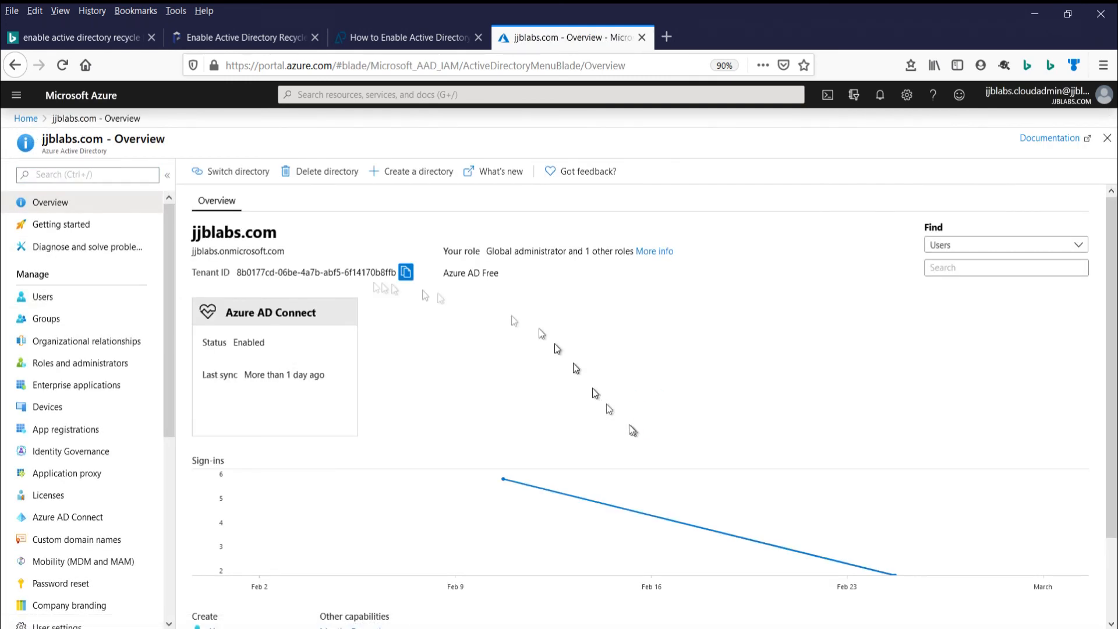
{"action": "left_click", "coordinate": [48, 300]}
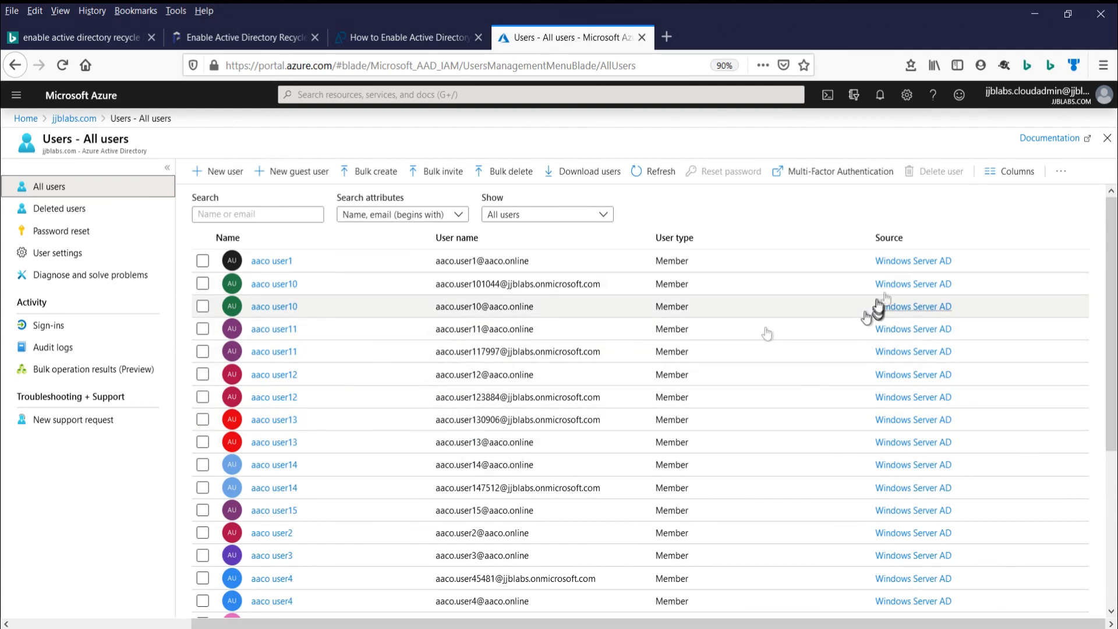
{"action": "scroll", "coordinate": [941, 551], "scroll_direction": "down", "scroll_amount": 5}
{"action": "scroll", "coordinate": [943, 519], "scroll_direction": "up", "scroll_amount": 5}
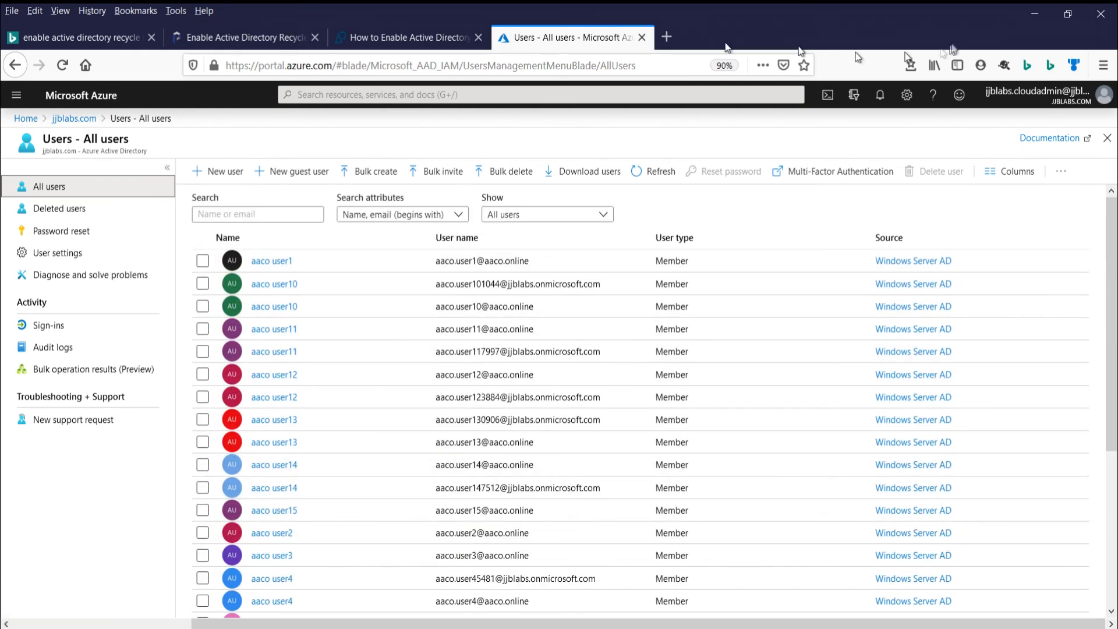
{"action": "left_click", "coordinate": [1035, 14]}
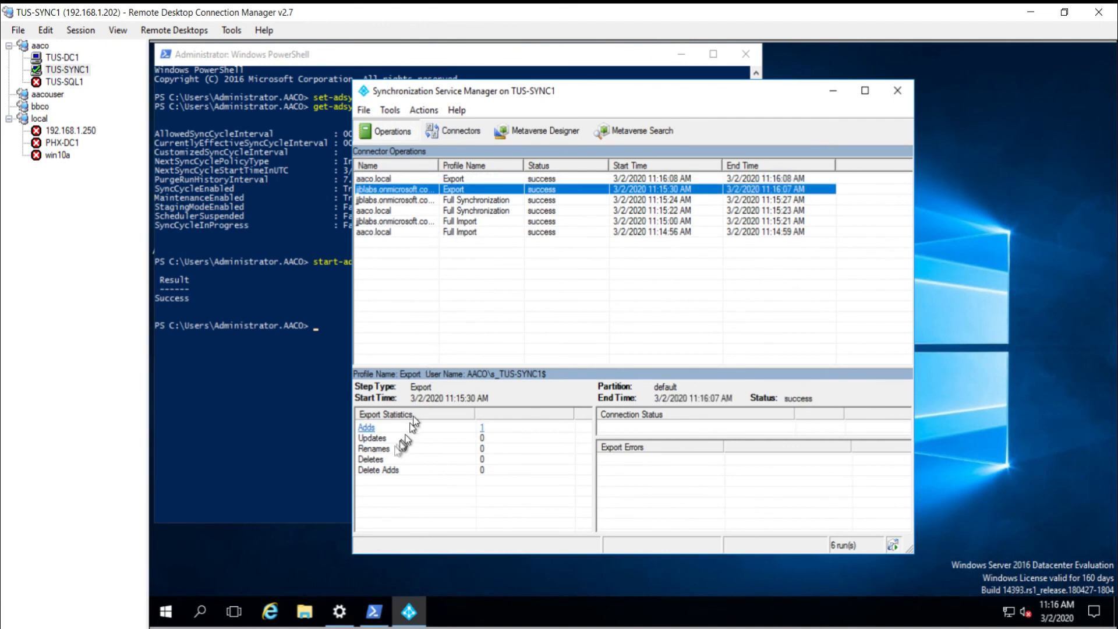
Step: Review the Export and Full Synchronization run statistics for aaco.local and the cloud connector
{"action": "left_click", "coordinate": [422, 199]}
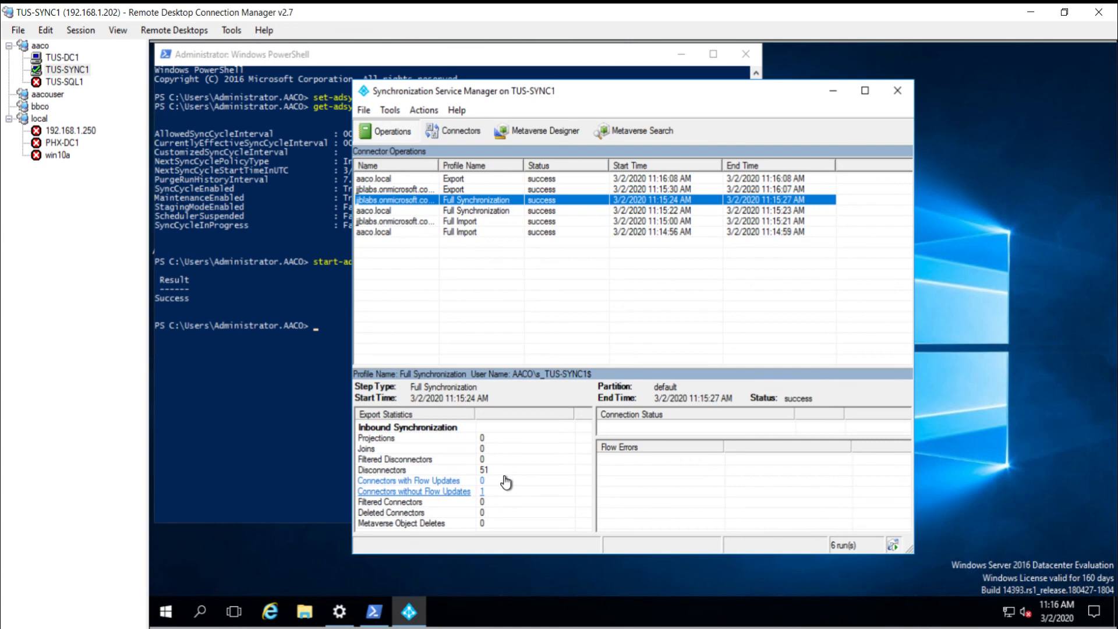
{"action": "left_click", "coordinate": [430, 180]}
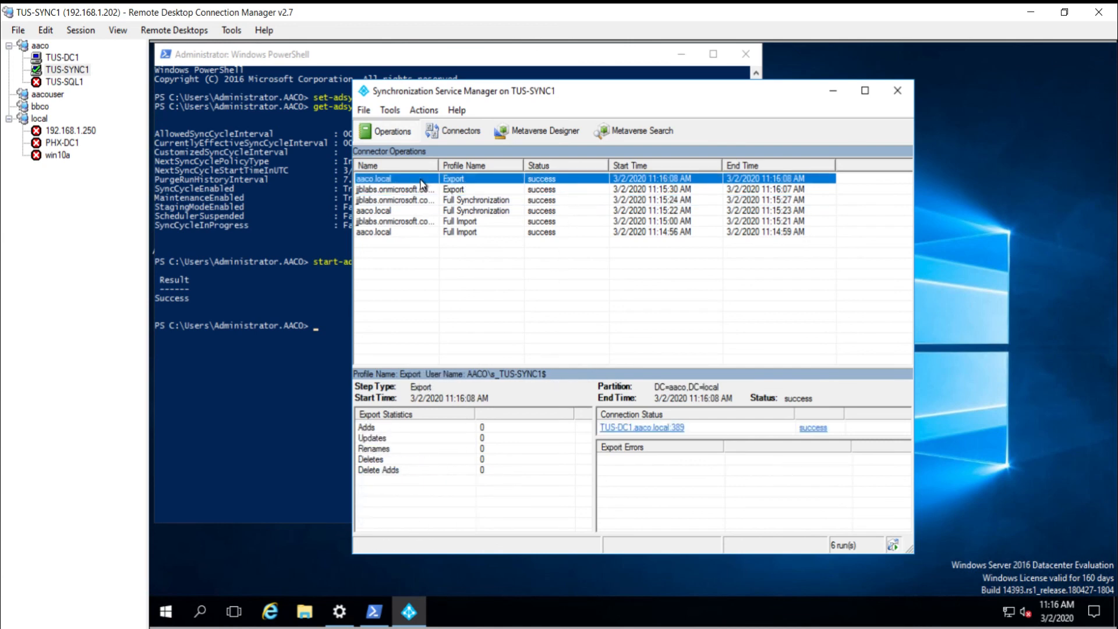
{"action": "left_click", "coordinate": [420, 190]}
{"action": "left_click", "coordinate": [421, 200]}
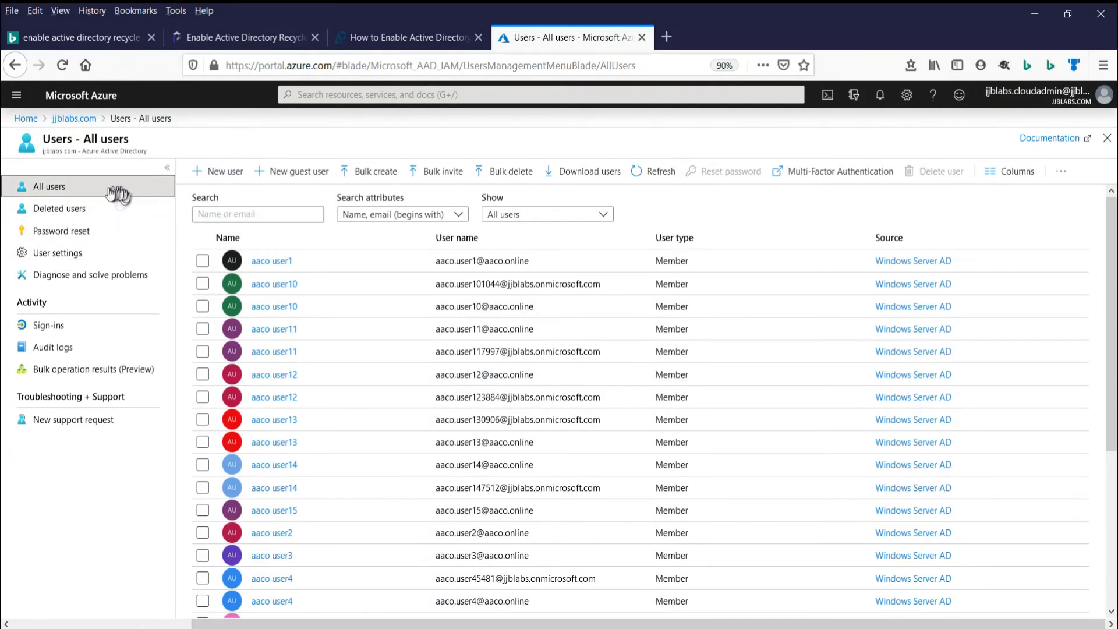
Step: Reload the Azure Users list, select aaco user1, and open then close Bulk delete
{"action": "left_click", "coordinate": [62, 66]}
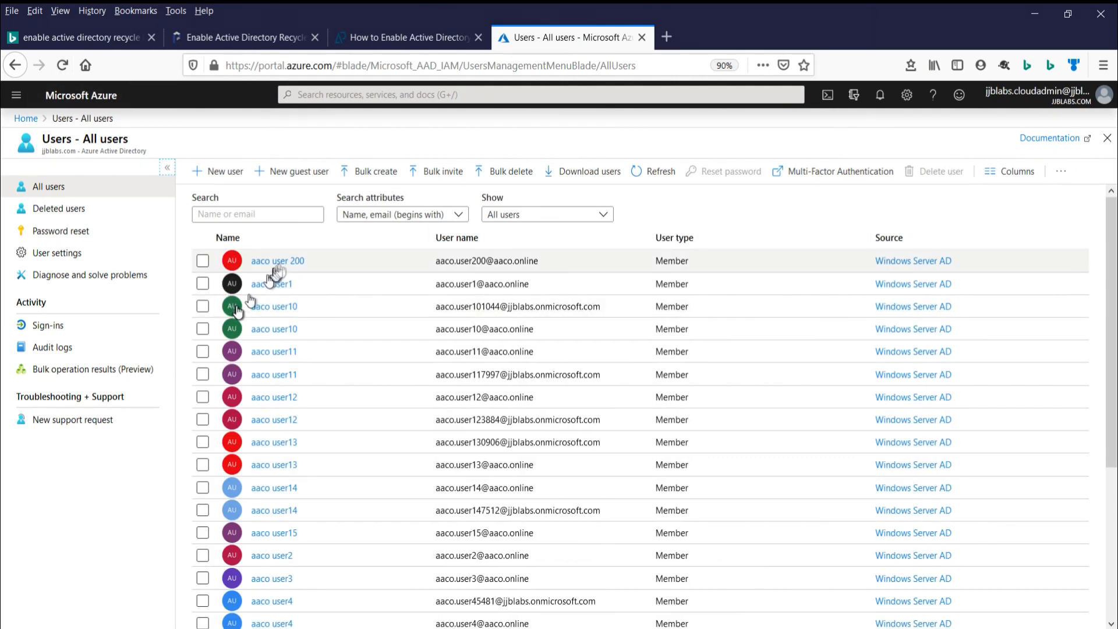
{"action": "left_click", "coordinate": [202, 284]}
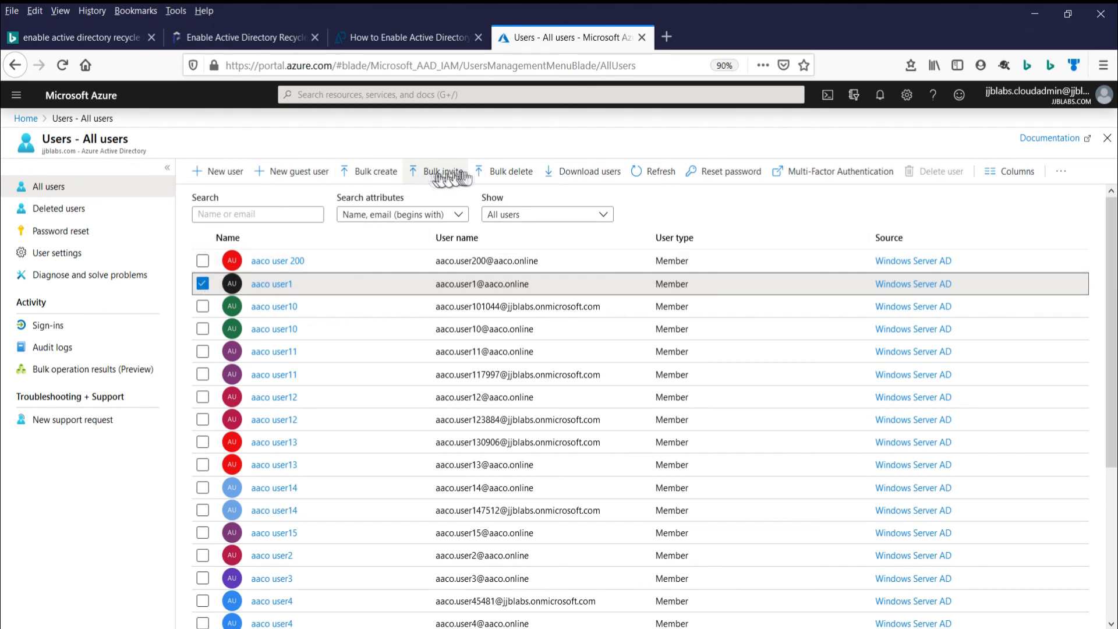
{"action": "left_click", "coordinate": [500, 183]}
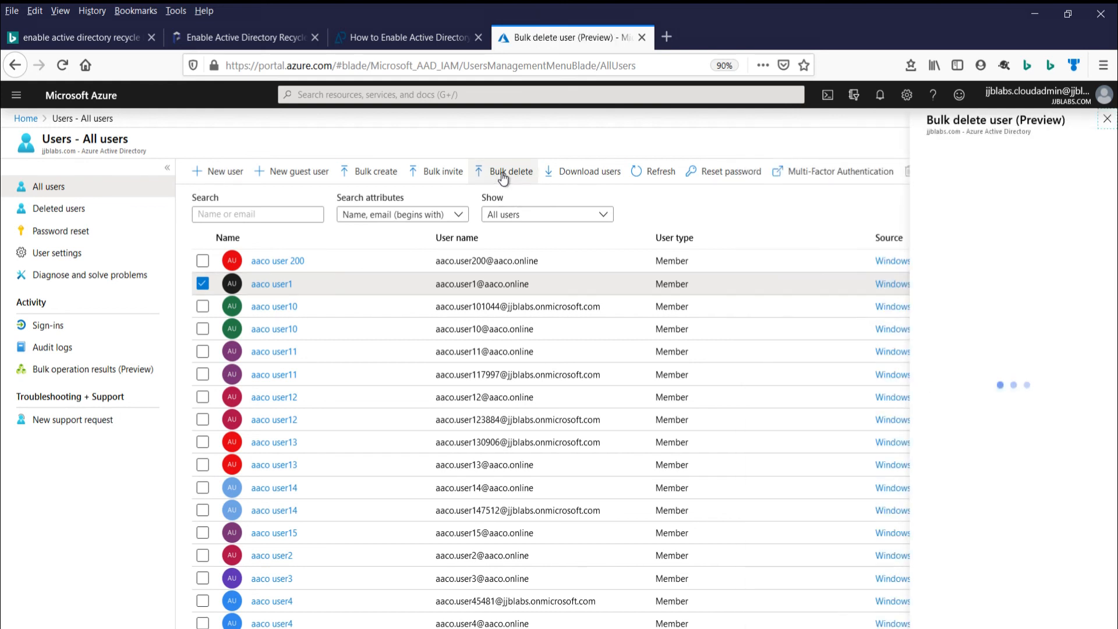
{"action": "left_click", "coordinate": [1107, 119]}
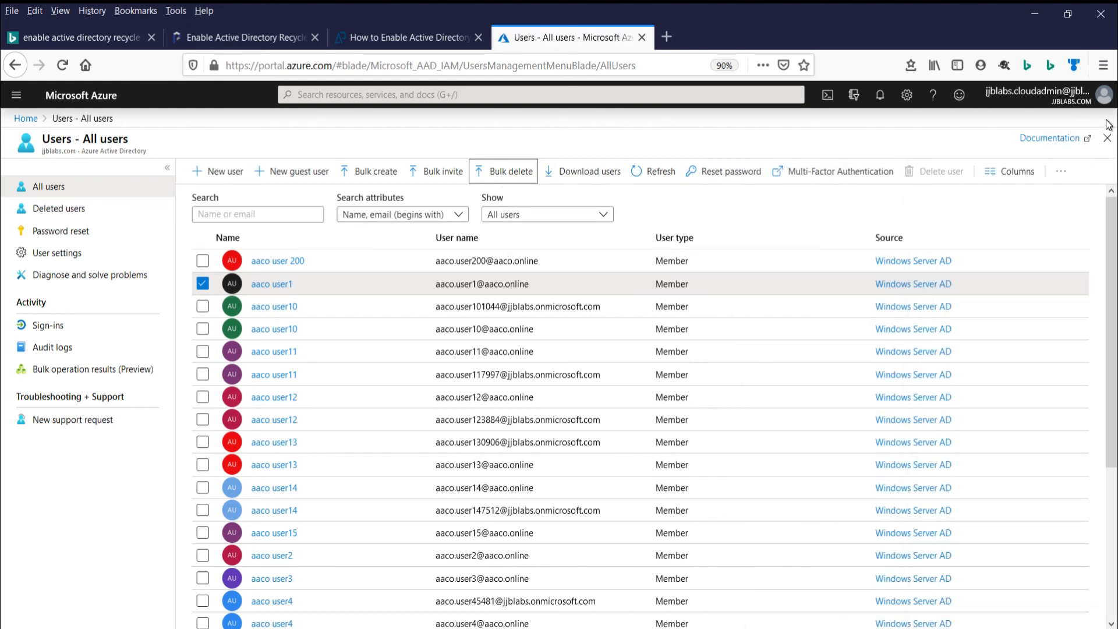
{"action": "right_click", "coordinate": [304, 286]}
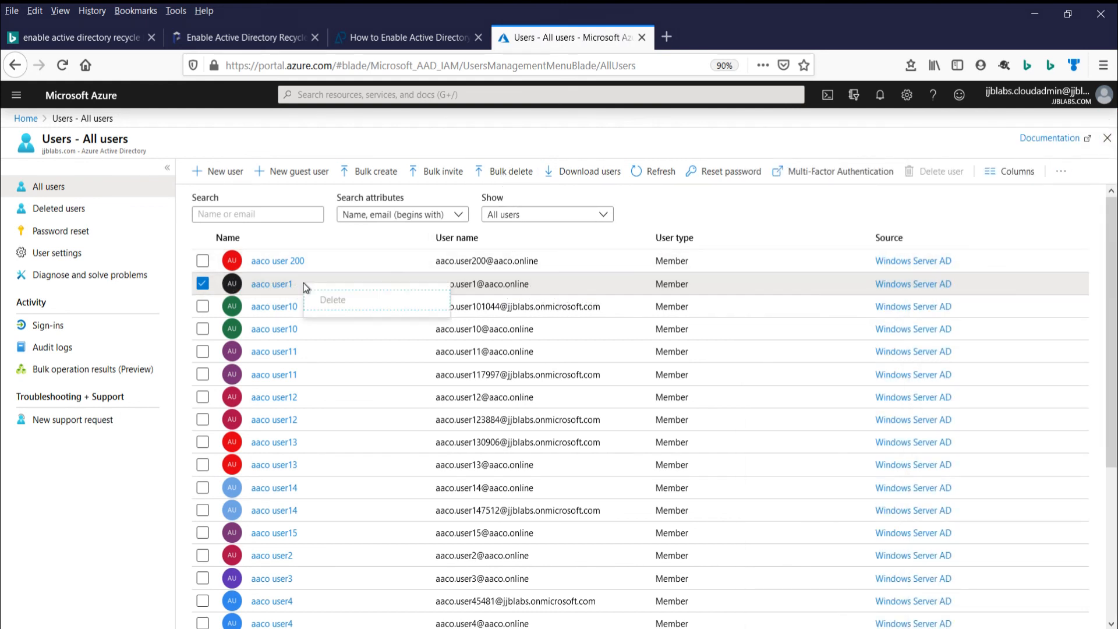
{"action": "left_click", "coordinate": [203, 283]}
Step: In Active Directory Users and Computers on TUS-DC1, locate aaco.user200 in the UserObjects container
{"action": "left_click", "coordinate": [1035, 14]}
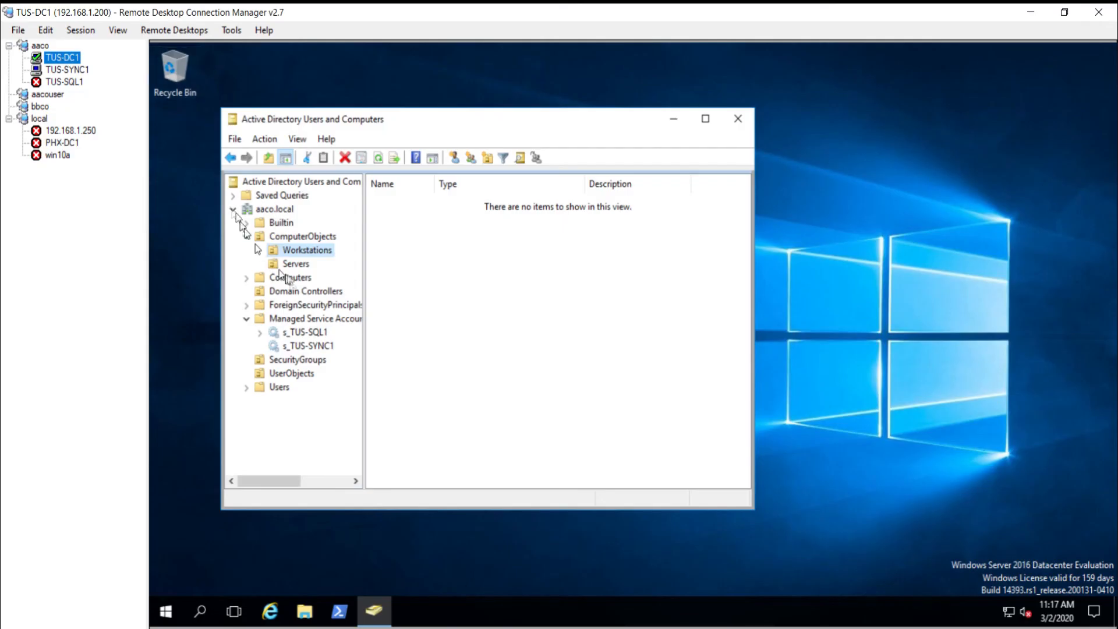
{"action": "left_click", "coordinate": [282, 375]}
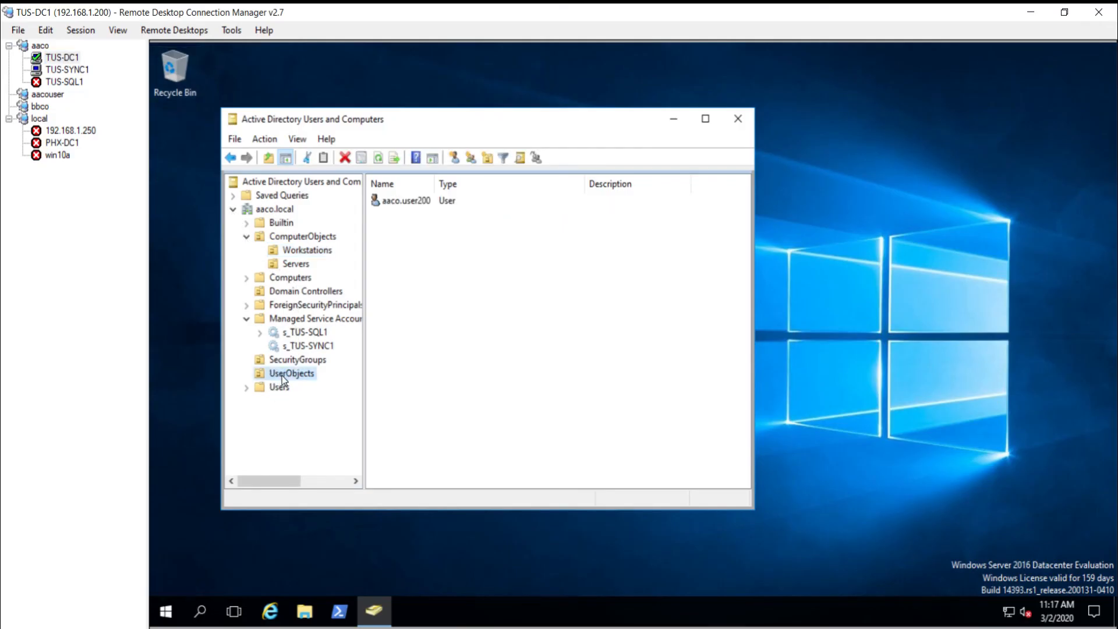
{"action": "left_click", "coordinate": [401, 201]}
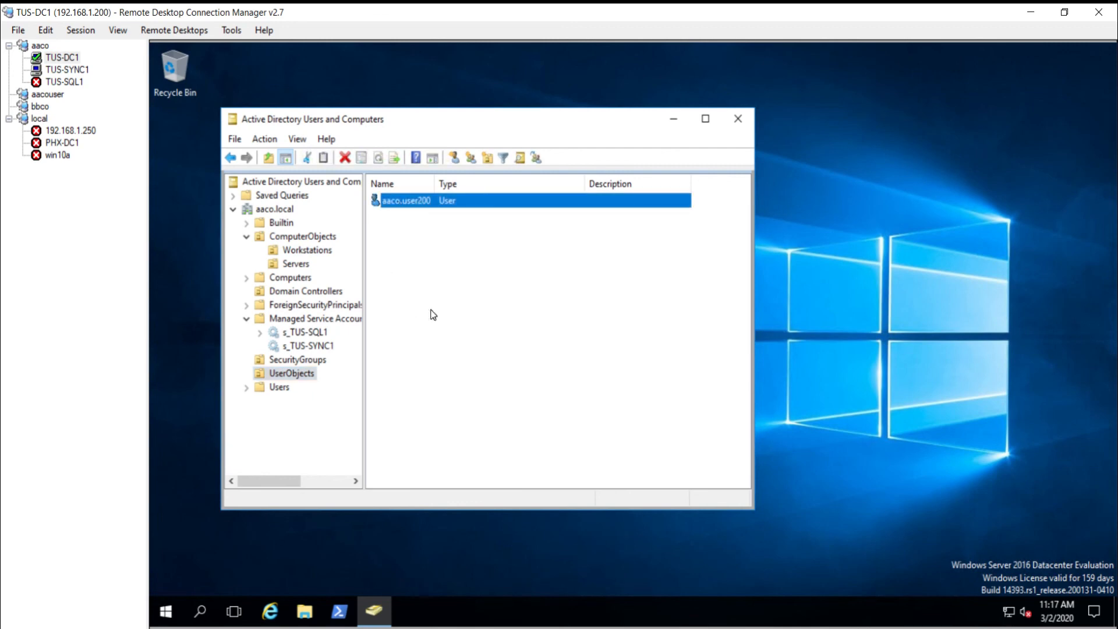
{"action": "left_click", "coordinate": [67, 69]}
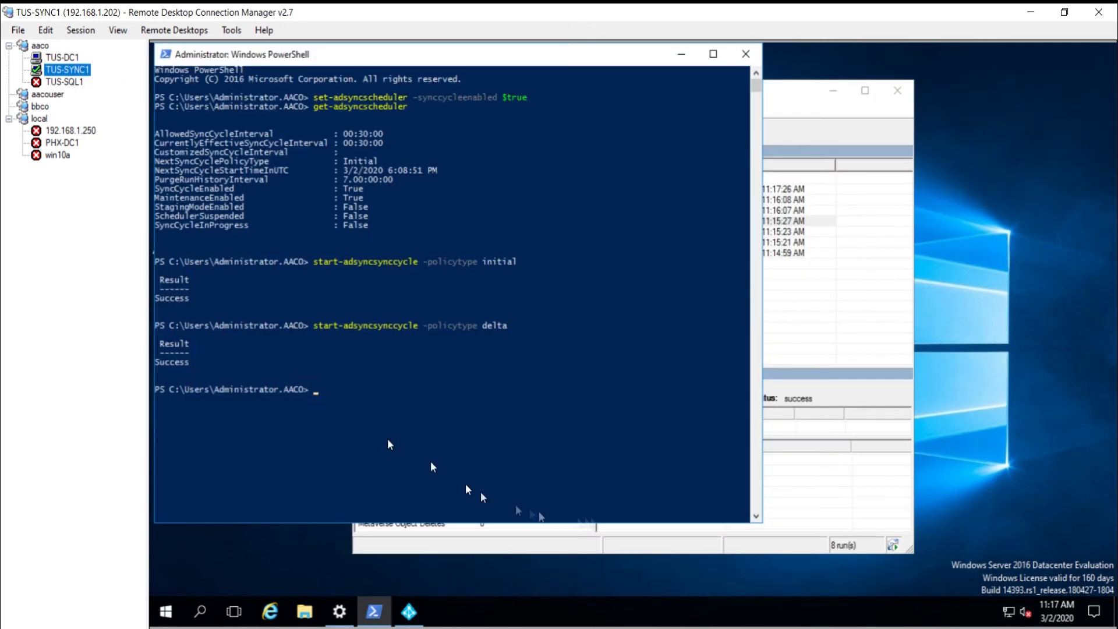
Step: Inspect the aaco.local delta import and the cloud delta import and export runs
{"action": "left_click", "coordinate": [390, 191]}
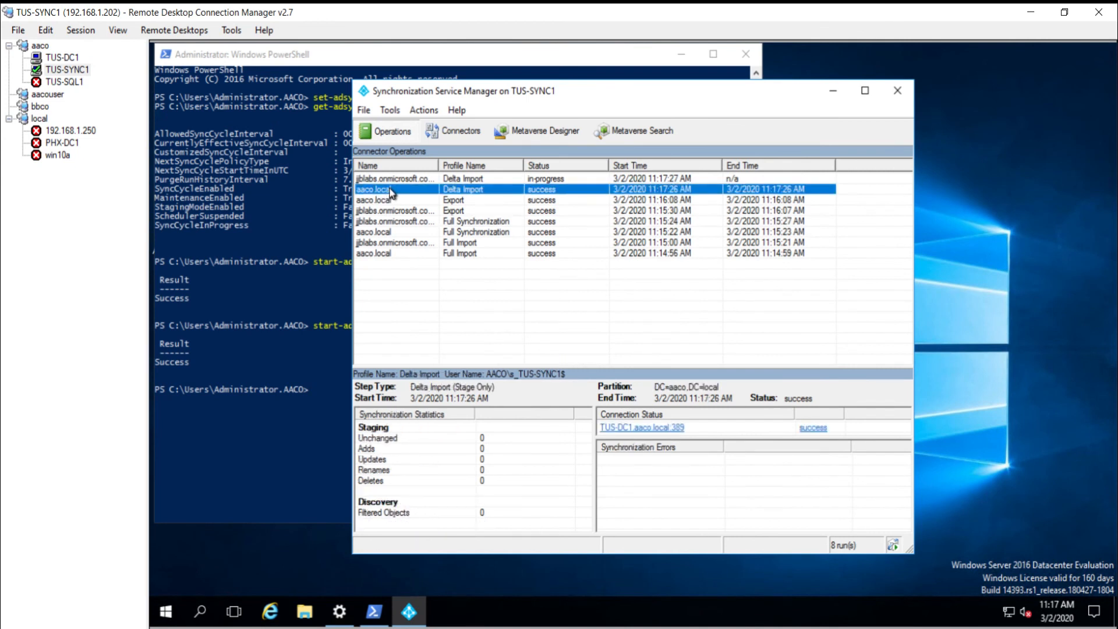
{"action": "left_click", "coordinate": [395, 180]}
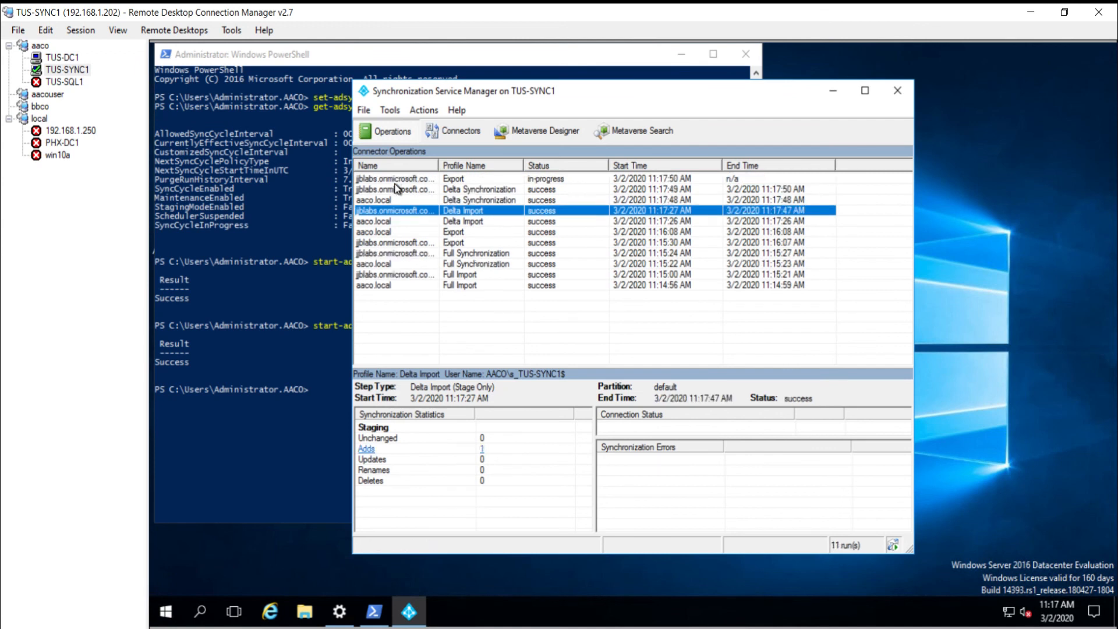
{"action": "left_click", "coordinate": [415, 180]}
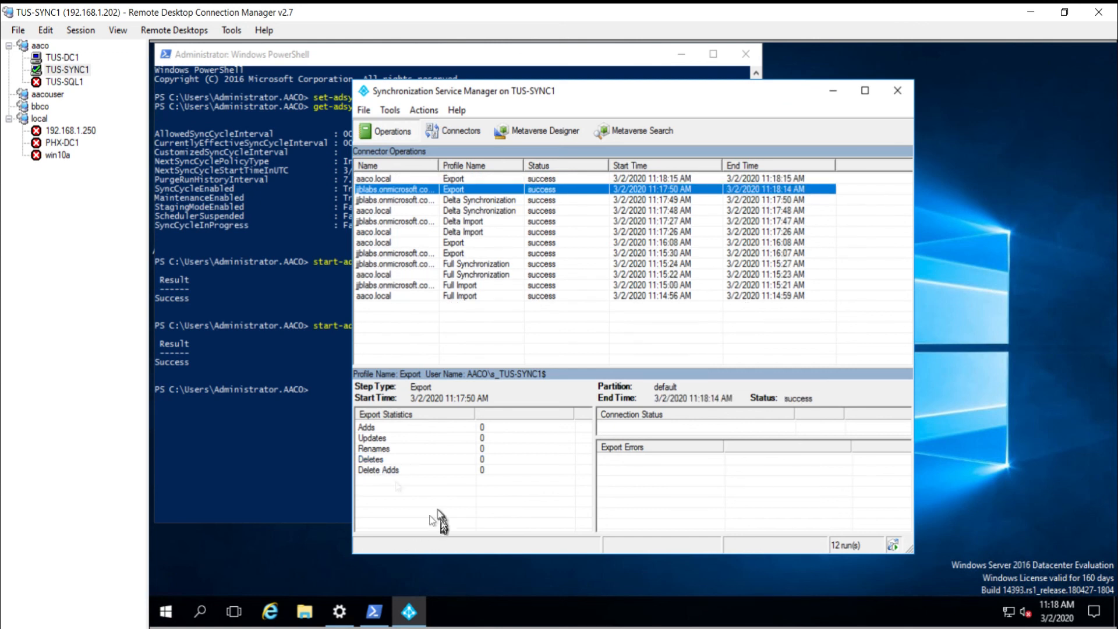
Step: Open the cloud Delta Synchronization statistics and list its Export Attribute Flow object, aaco.user200
{"action": "left_click", "coordinate": [415, 201]}
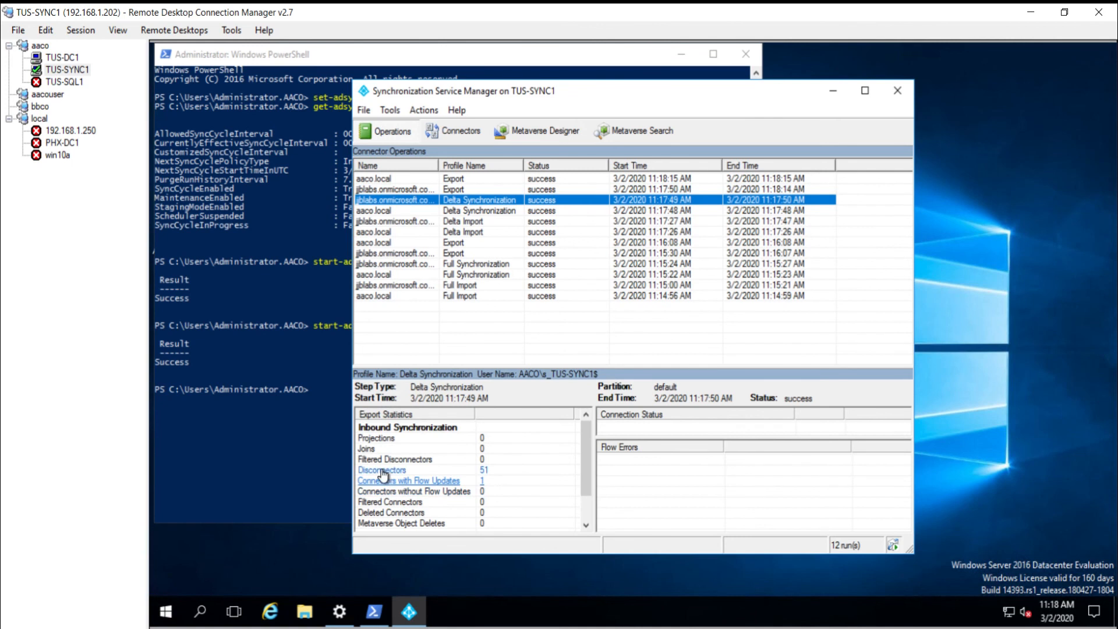
{"action": "left_click", "coordinate": [391, 470]}
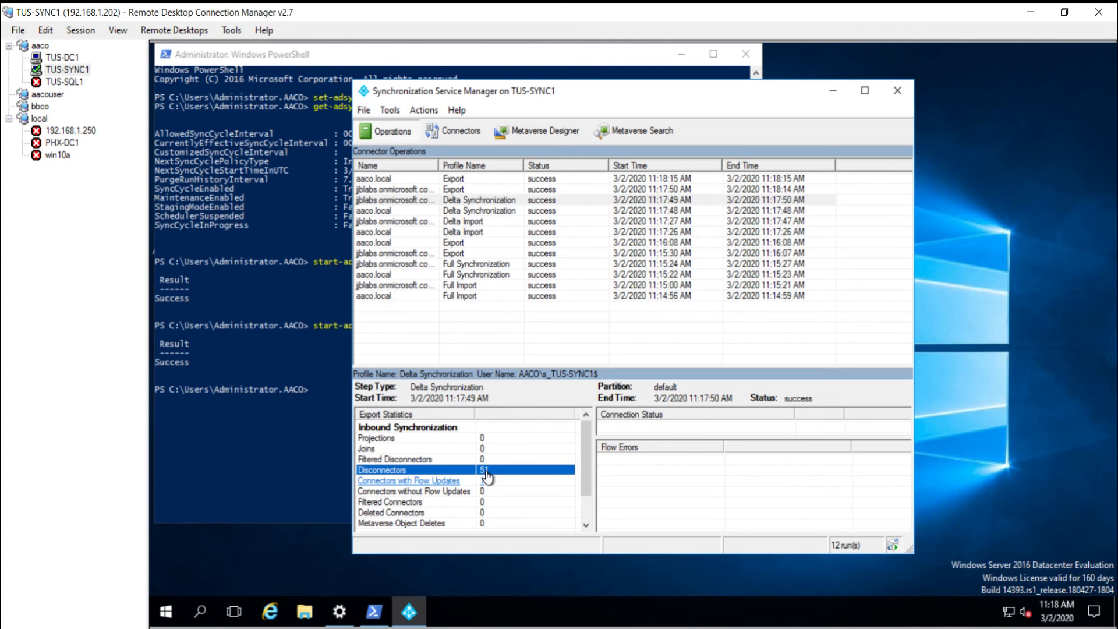
{"action": "scroll", "coordinate": [489, 477], "scroll_direction": "down", "scroll_amount": 1}
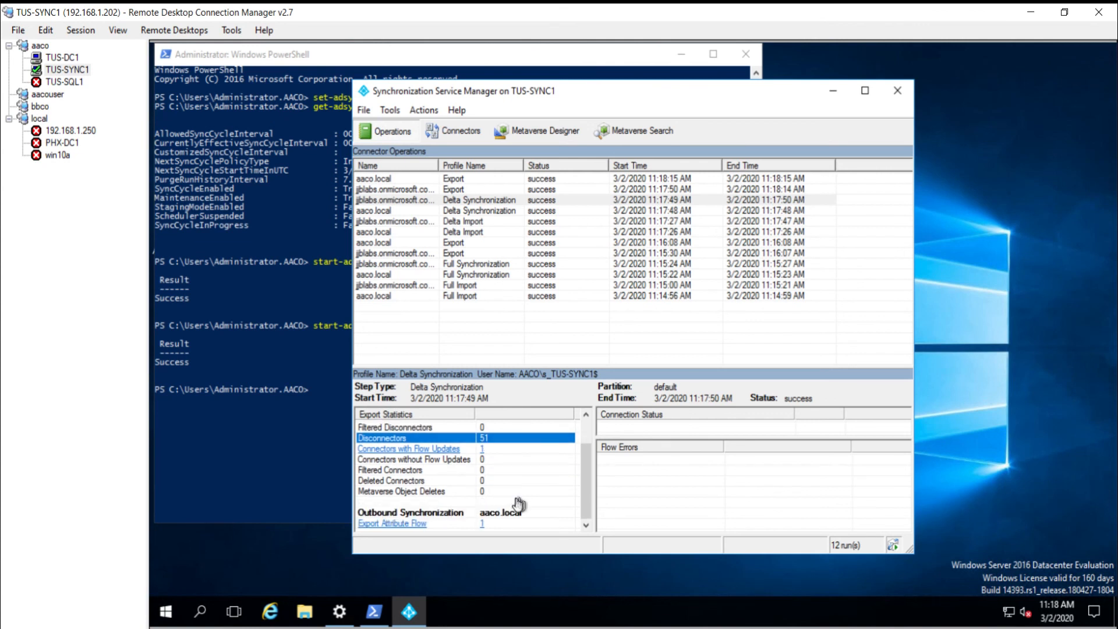
{"action": "left_click", "coordinate": [414, 523]}
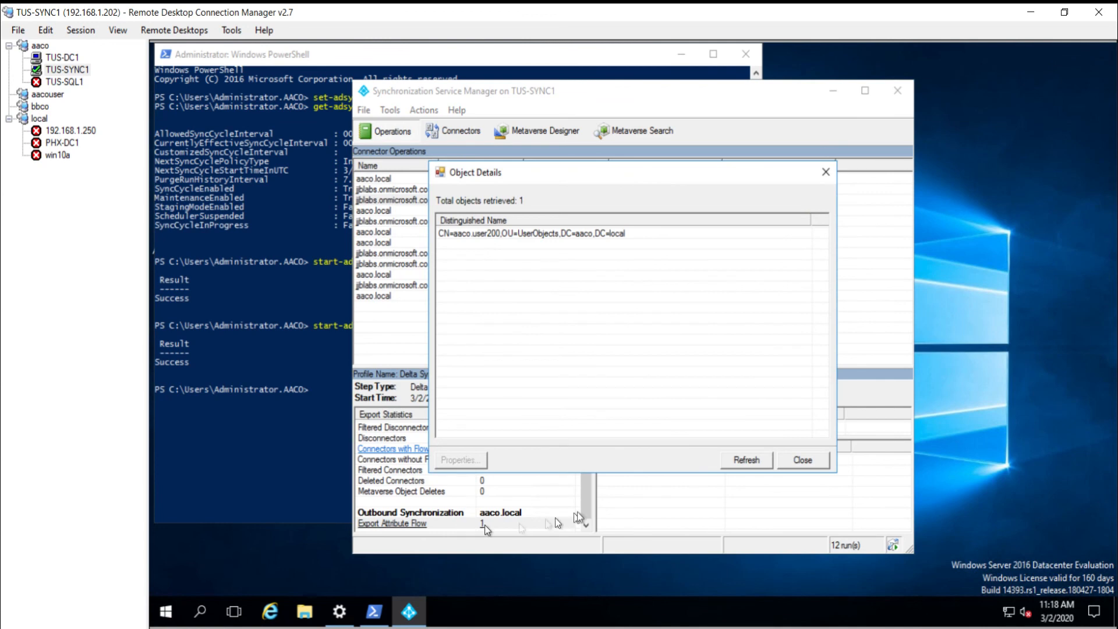
{"action": "left_click", "coordinate": [802, 460]}
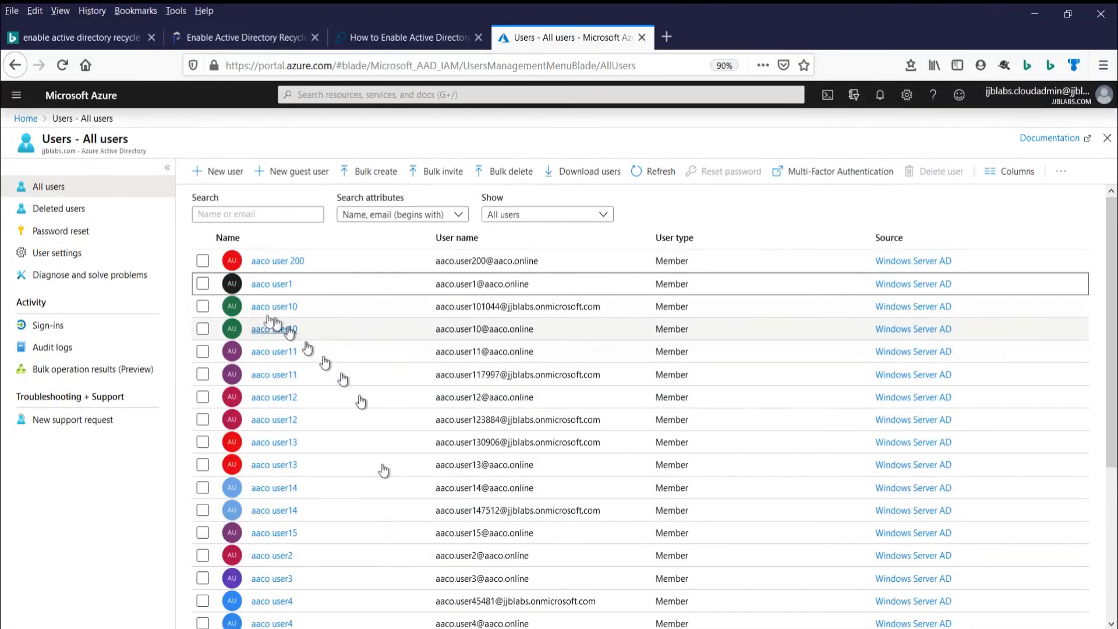
Step: Reload the Azure All users page to find aaco user 200, then minimize Firefox
{"action": "left_click", "coordinate": [60, 65]}
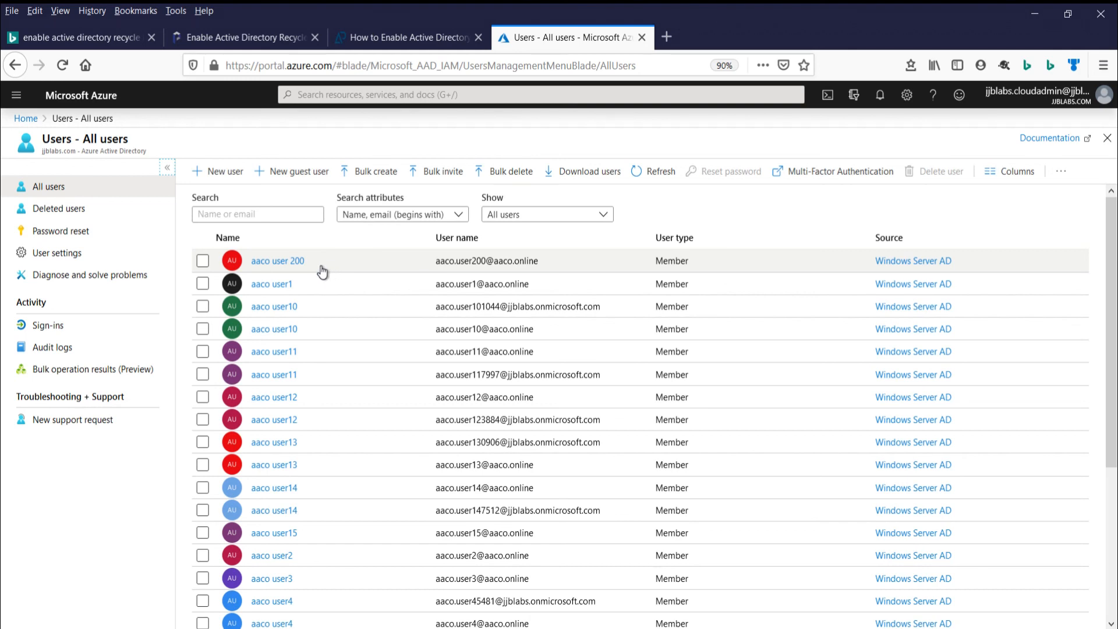
{"action": "left_click", "coordinate": [1035, 13]}
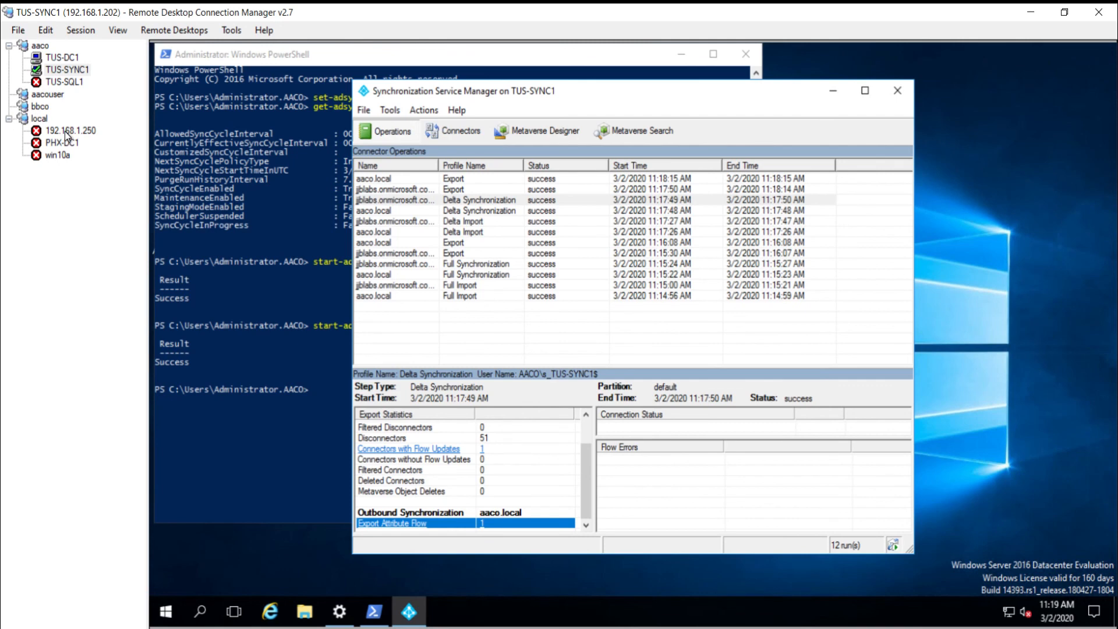
Step: Connect to the 192.168.1.250 Hyper-V host from the RDCMan session tree
{"action": "double_click", "coordinate": [67, 131]}
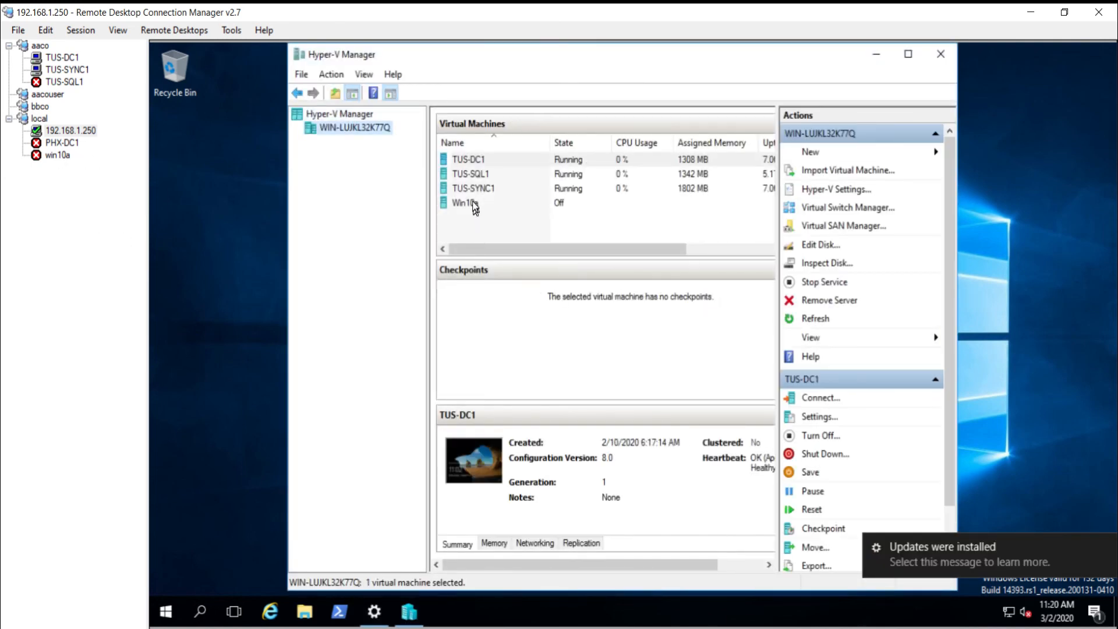
Step: Connect to the Win10a virtual machine and power it on
{"action": "left_click", "coordinate": [474, 203]}
{"action": "right_click", "coordinate": [473, 200]}
{"action": "left_click", "coordinate": [502, 211]}
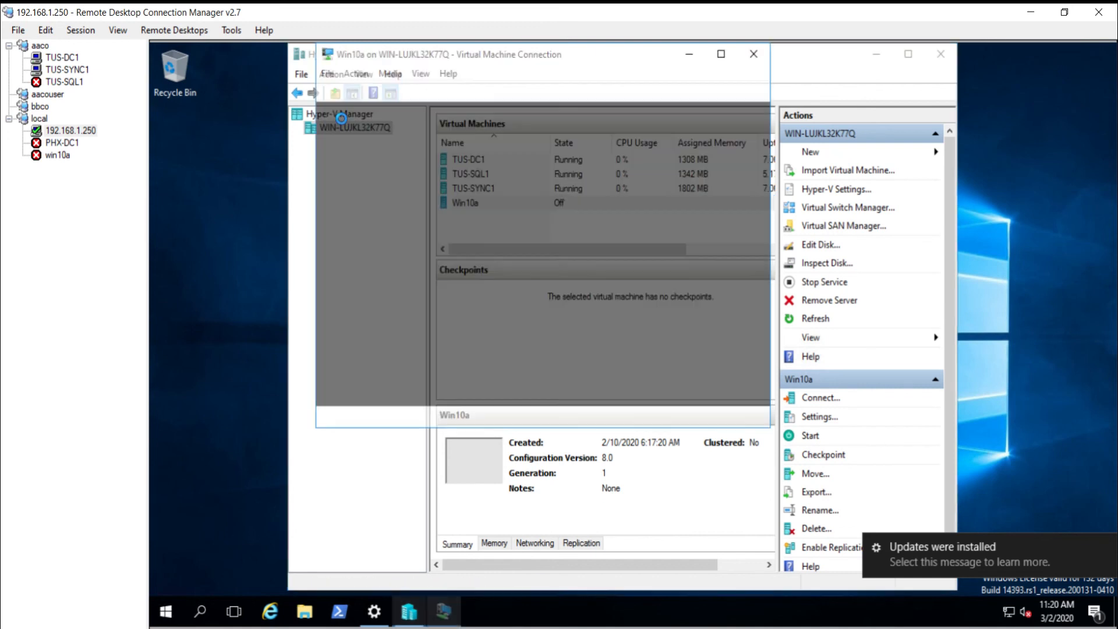
{"action": "left_click", "coordinate": [346, 91]}
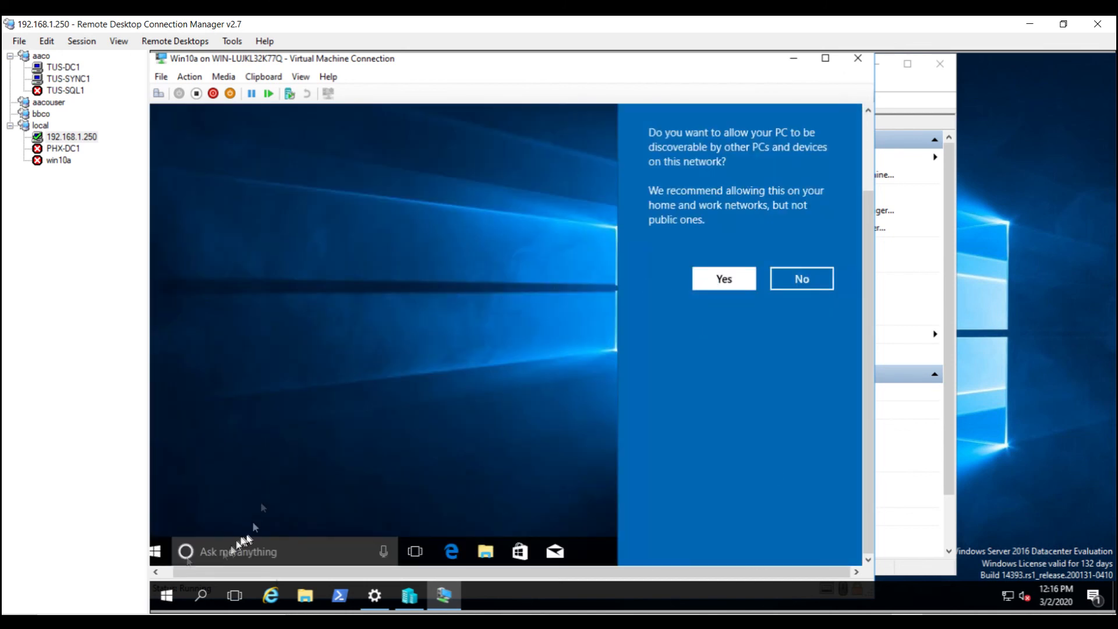
Step: Inside Win10a, dismiss the network prompt and open Local Disk (C:) in File Explorer
{"action": "left_click", "coordinate": [438, 526]}
{"action": "left_click", "coordinate": [486, 552]}
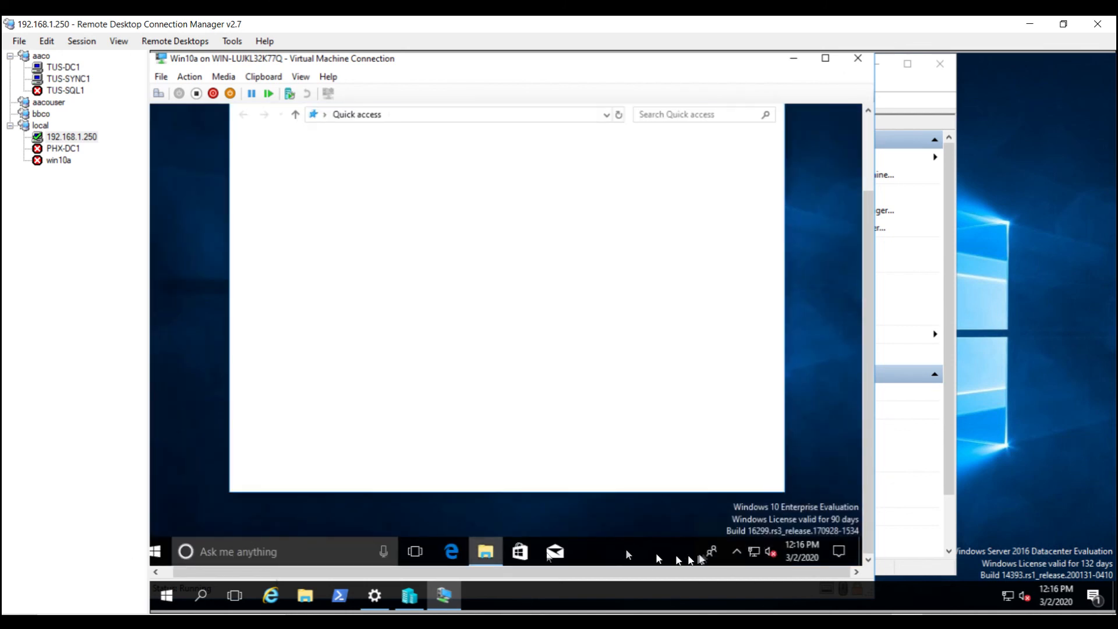
{"action": "left_click", "coordinate": [328, 301]}
{"action": "double_click", "coordinate": [624, 361]}
Step: Run the netsh commands from the win10a notes in admin PowerShell, setting IP 192.168.1.203 and DNS 192.168.1.200
{"action": "double_click", "coordinate": [390, 249]}
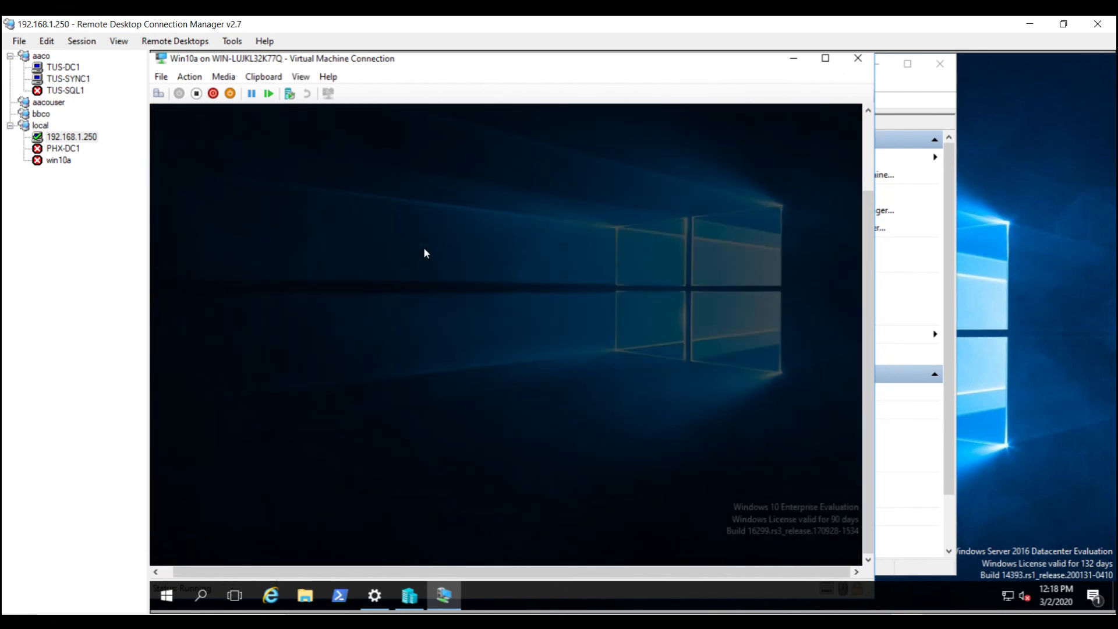
{"action": "left_click", "coordinate": [449, 379]}
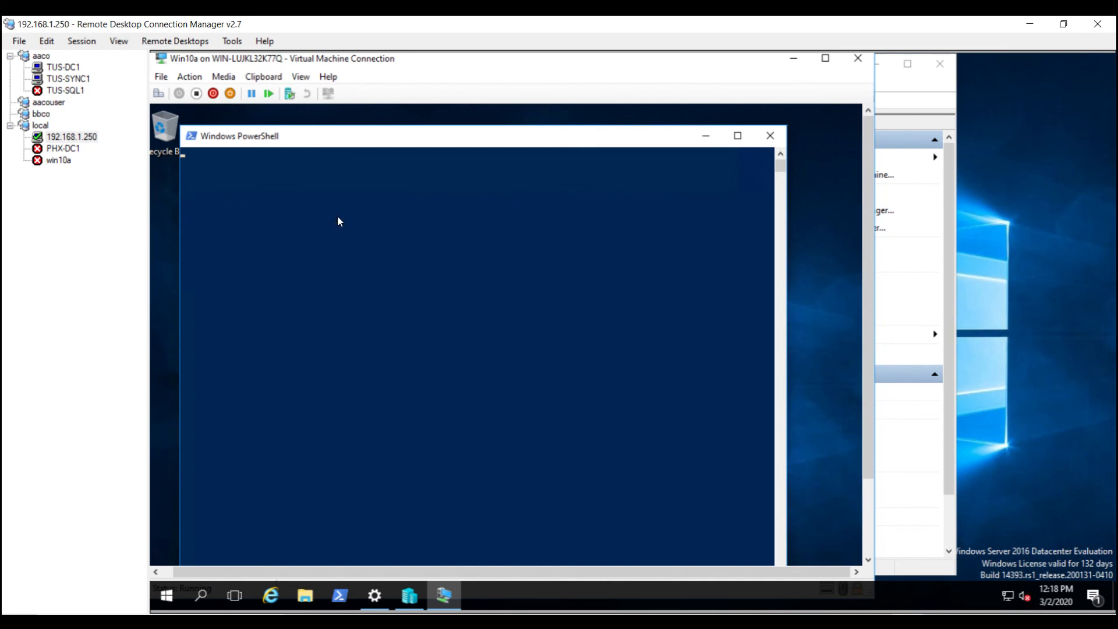
{"action": "left_click_drag", "start_coordinate": [402, 142], "coordinate": [459, 367]}
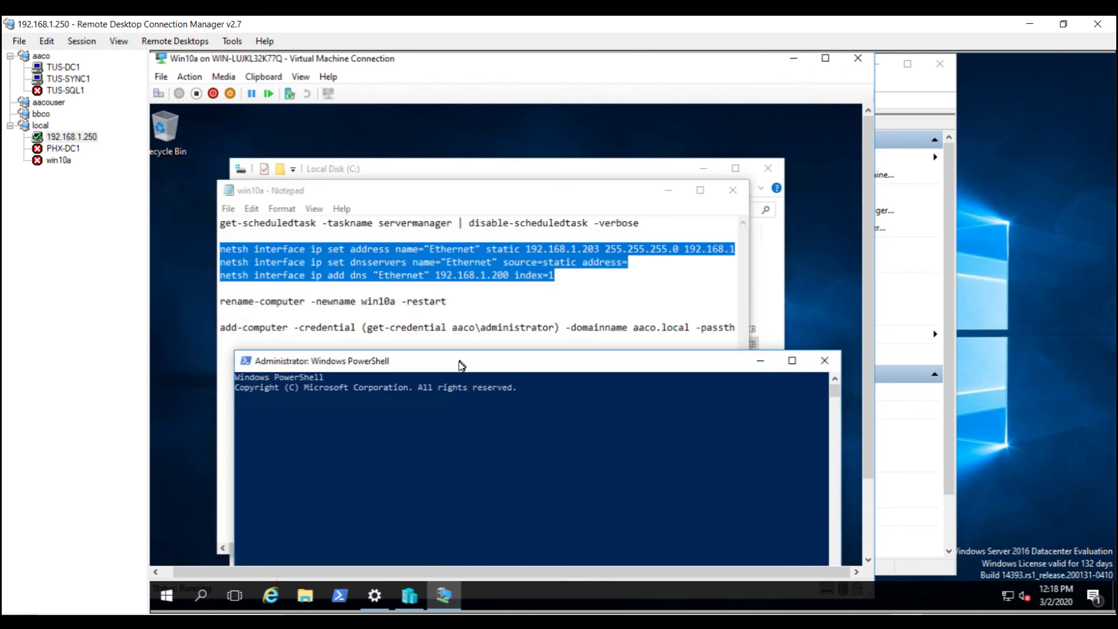
{"action": "right_click", "coordinate": [447, 275]}
{"action": "left_click", "coordinate": [477, 316]}
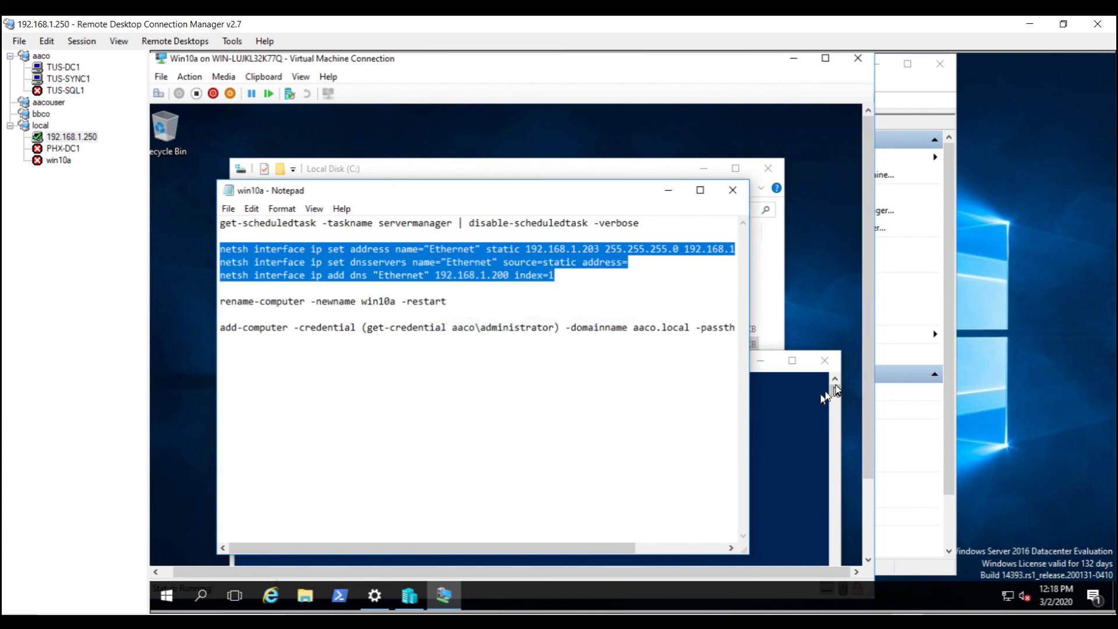
{"action": "left_click", "coordinate": [824, 398]}
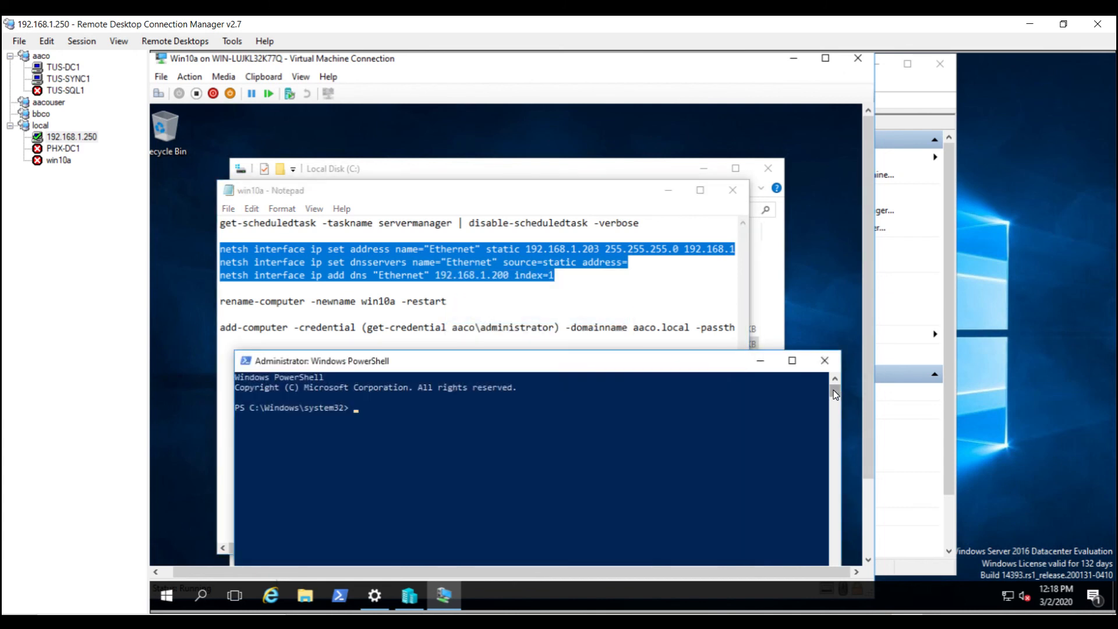
{"action": "right_click", "coordinate": [398, 431]}
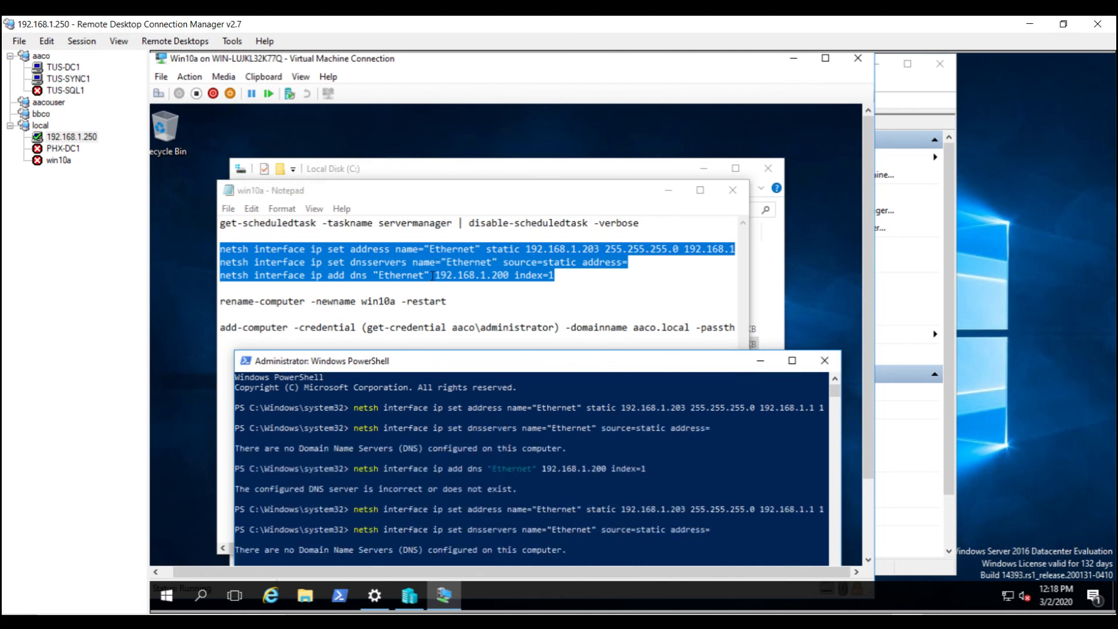
{"action": "left_click_drag", "start_coordinate": [525, 364], "coordinate": [543, 294]}
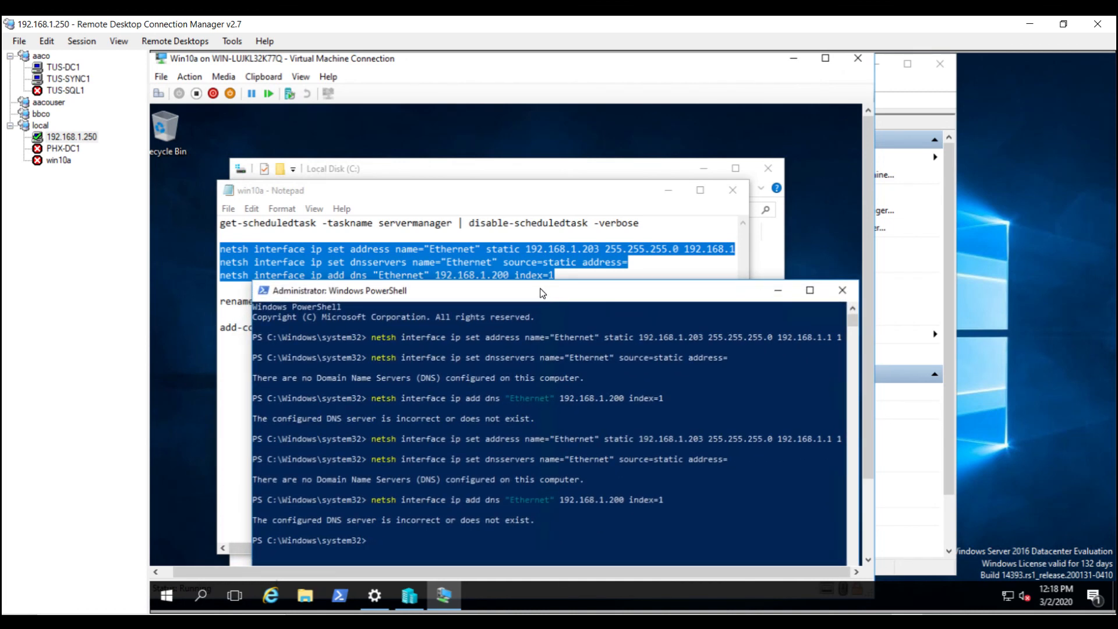
Step: Run nslookup aaco.local to confirm resolution, then select the rename-computer command in Notepad
{"action": "left_click", "coordinate": [466, 541]}
{"action": "type", "text": "nslookup aaco.local"}
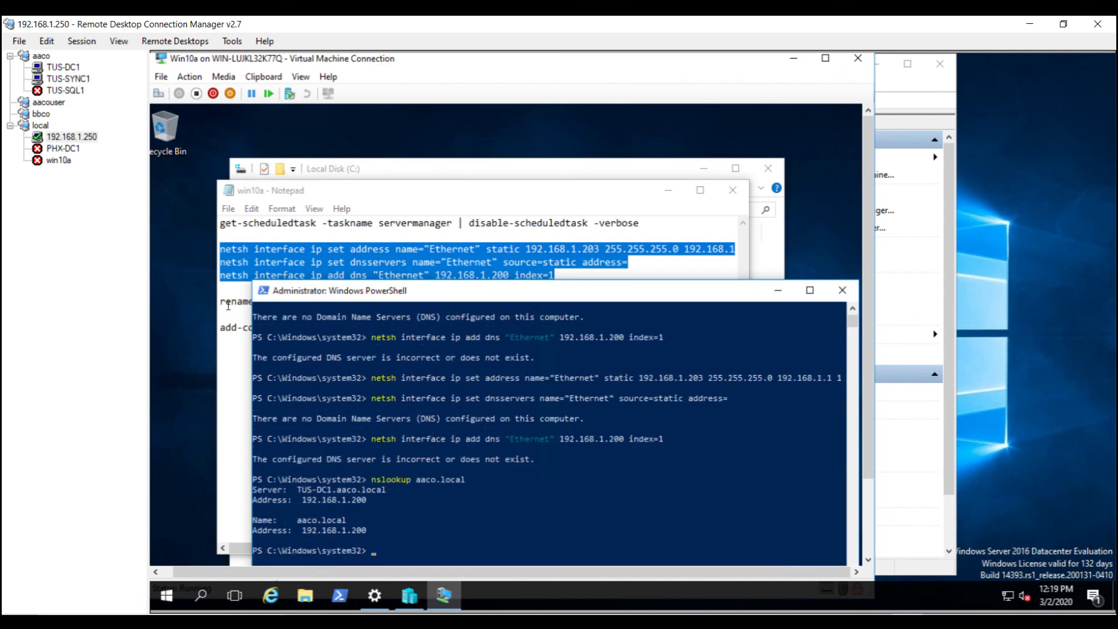
{"action": "left_click", "coordinate": [453, 301]}
{"action": "left_click_drag", "start_coordinate": [453, 302], "coordinate": [220, 302]}
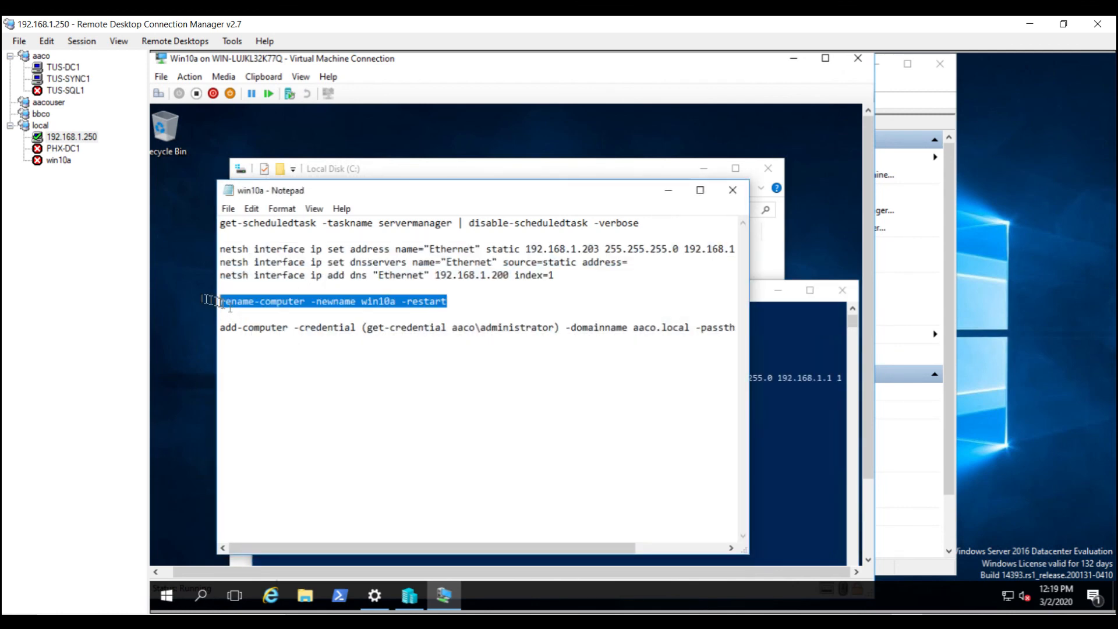
Step: Run rename-computer -newname win10a -restart in PowerShell to rename the VM and reboot it
{"action": "left_click", "coordinate": [761, 294]}
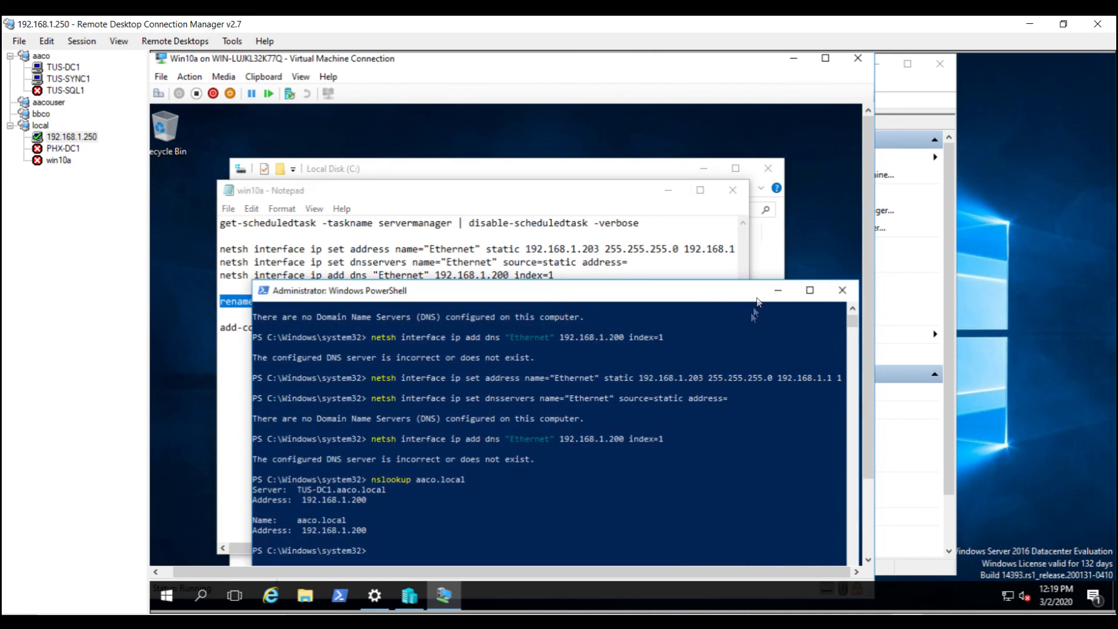
{"action": "right_click", "coordinate": [598, 493]}
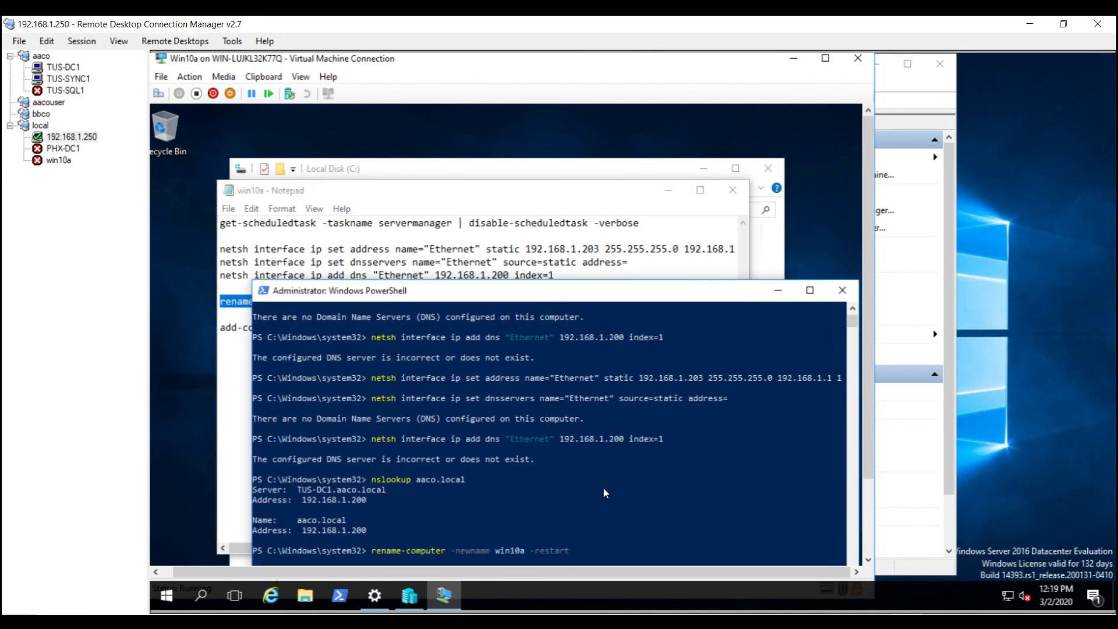
{"action": "key", "text": "Return"}
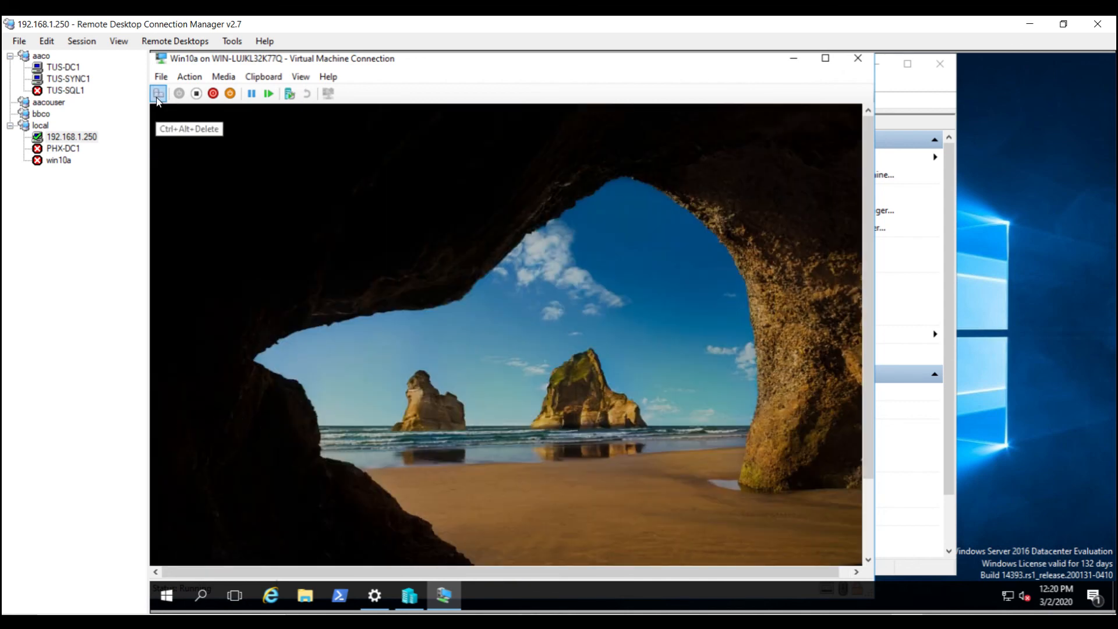
Step: Sign back in to the VM with the account password, launch an admin PowerShell, and open the win10a script from recent files
{"action": "key", "text": "ctrl+alt+End"}
{"action": "type", "text": "••••••••••"}
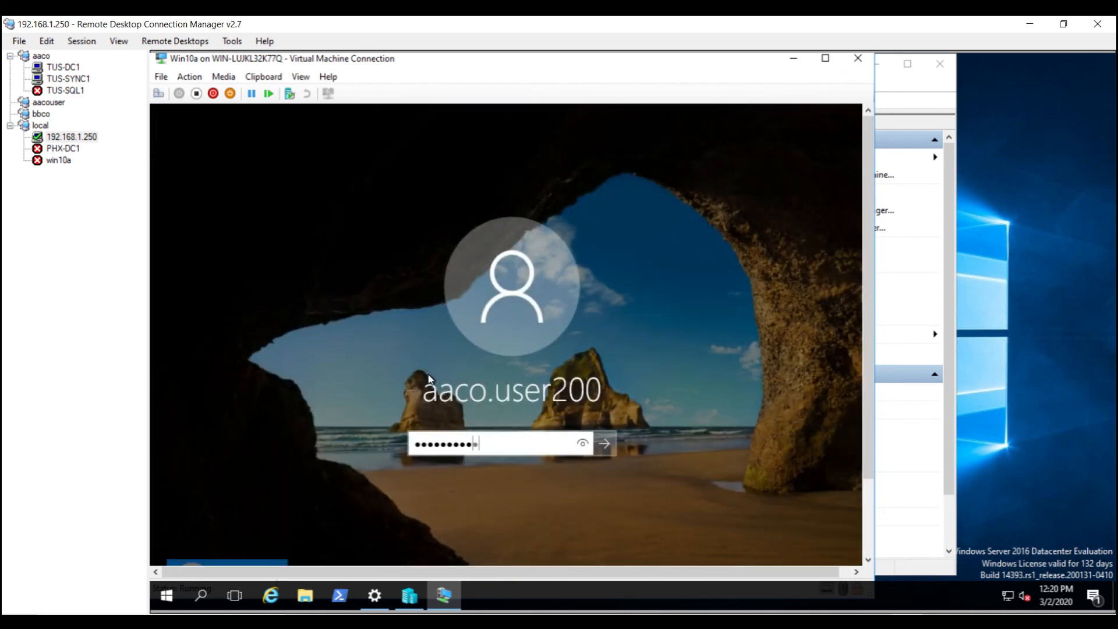
{"action": "key", "text": "Return"}
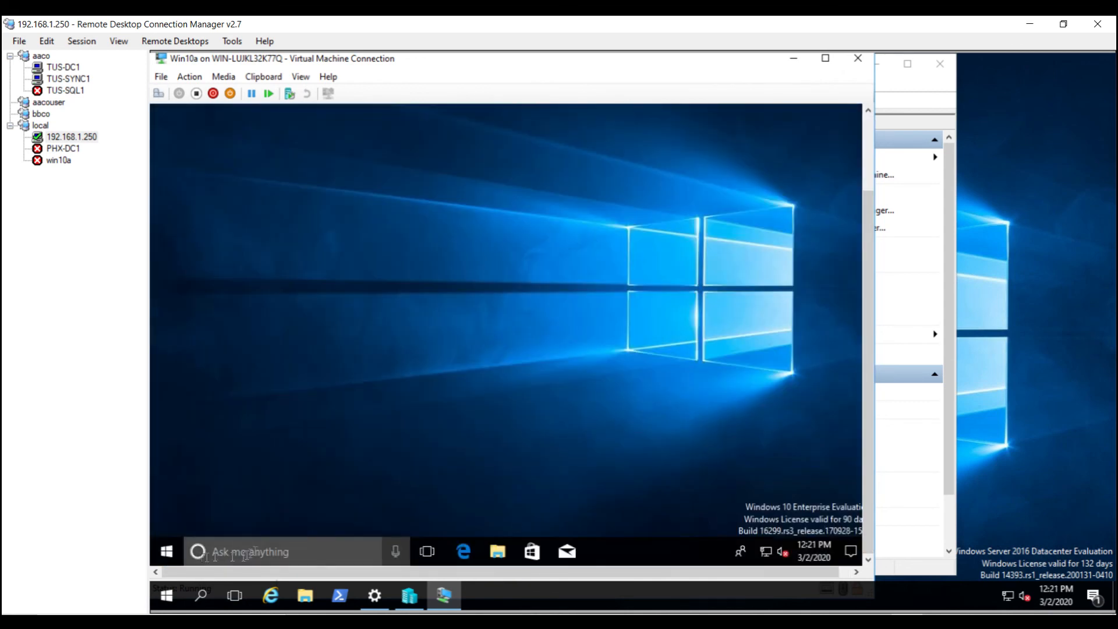
{"action": "left_click", "coordinate": [166, 551]}
{"action": "right_click", "coordinate": [166, 551]}
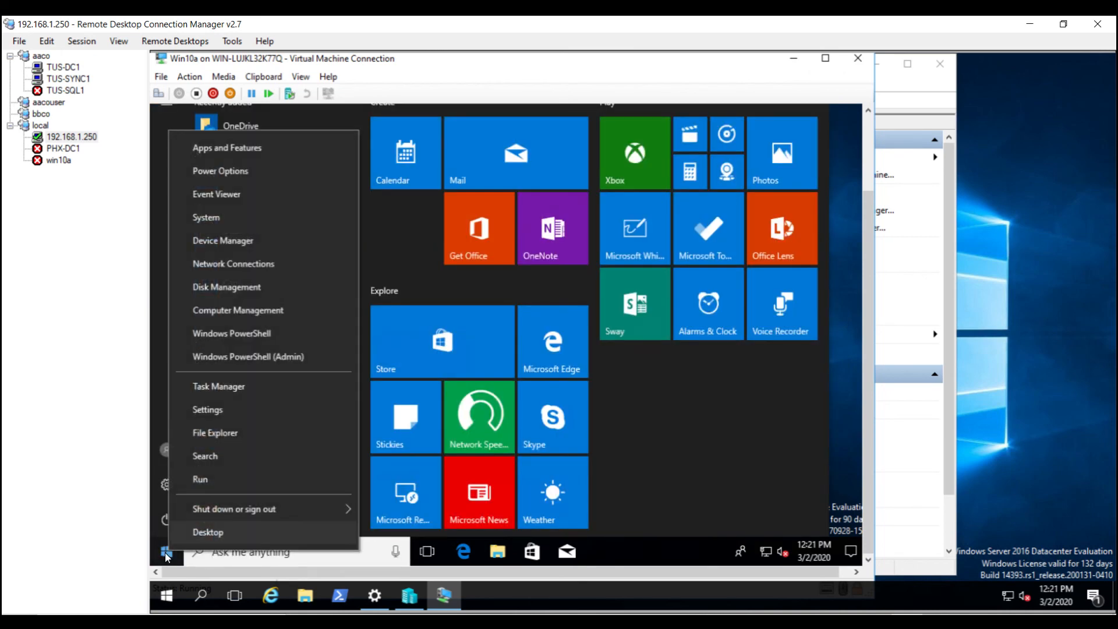
{"action": "left_click", "coordinate": [255, 360]}
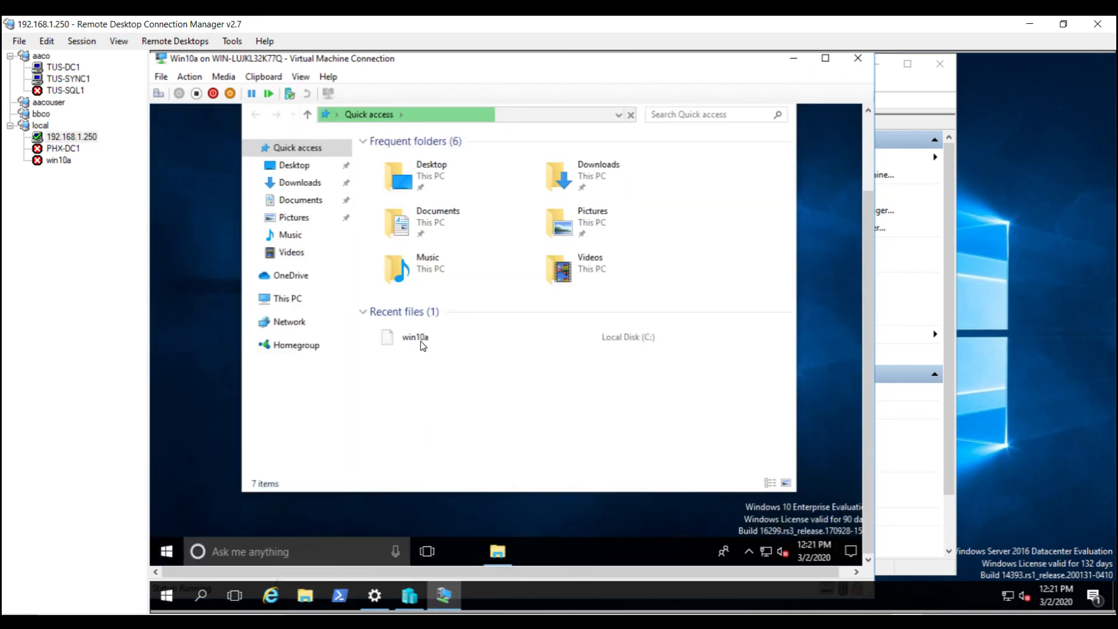
{"action": "double_click", "coordinate": [423, 348]}
Step: Run the add-computer command from the win10a script in Notepad to join the VM to aaco.local
{"action": "left_click", "coordinate": [541, 509]}
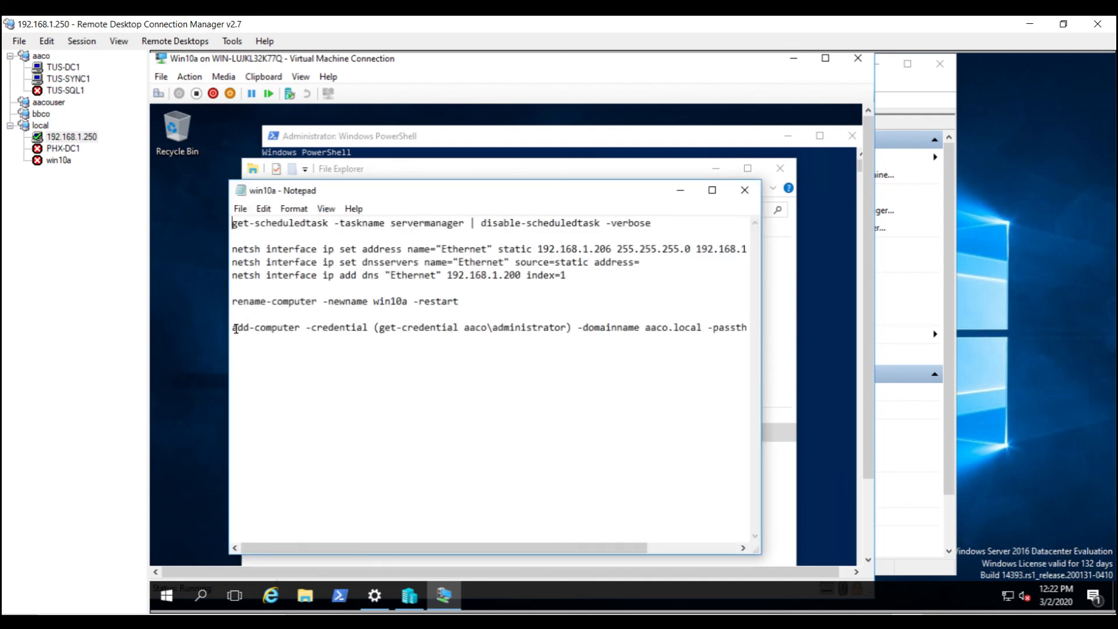
{"action": "left_click_drag", "start_coordinate": [234, 328], "coordinate": [244, 378]}
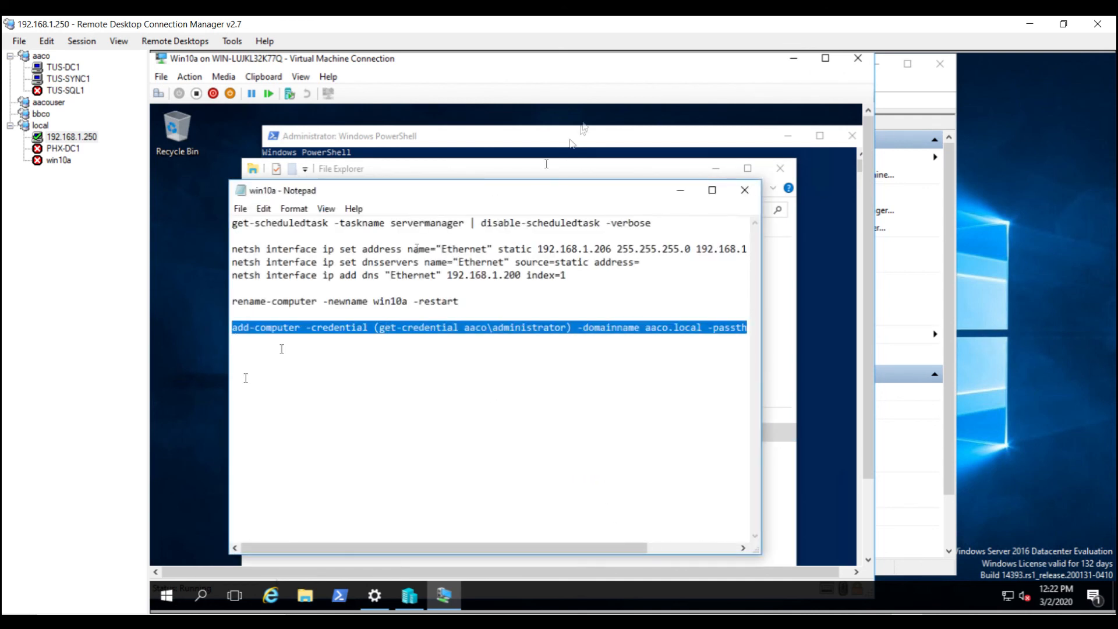
{"action": "left_click", "coordinate": [519, 136]}
{"action": "right_click", "coordinate": [506, 215]}
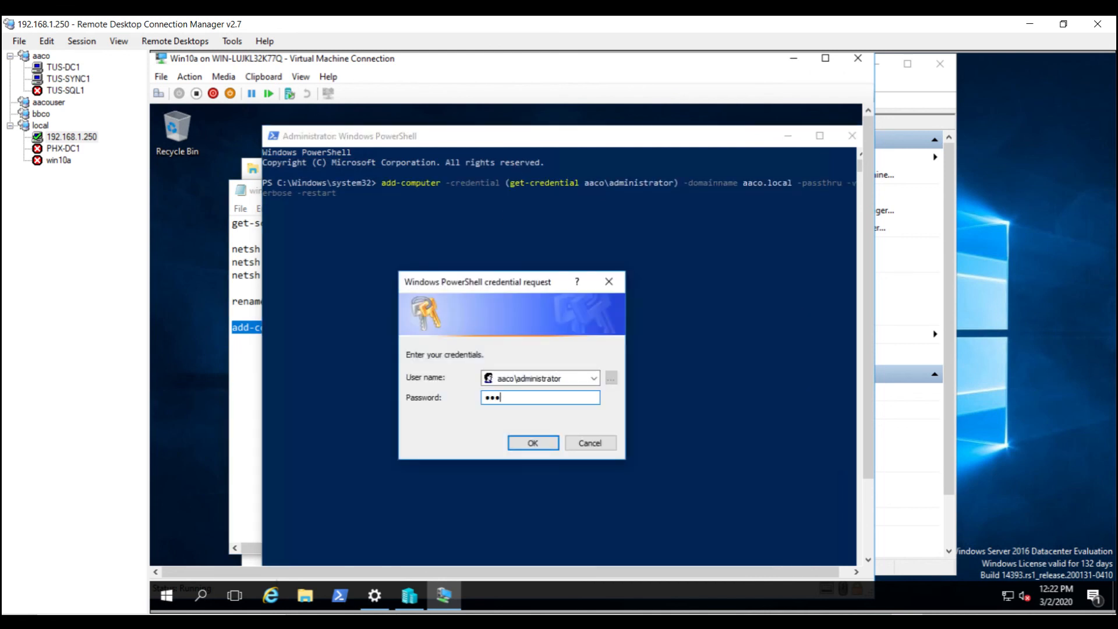
{"action": "key", "text": "Return"}
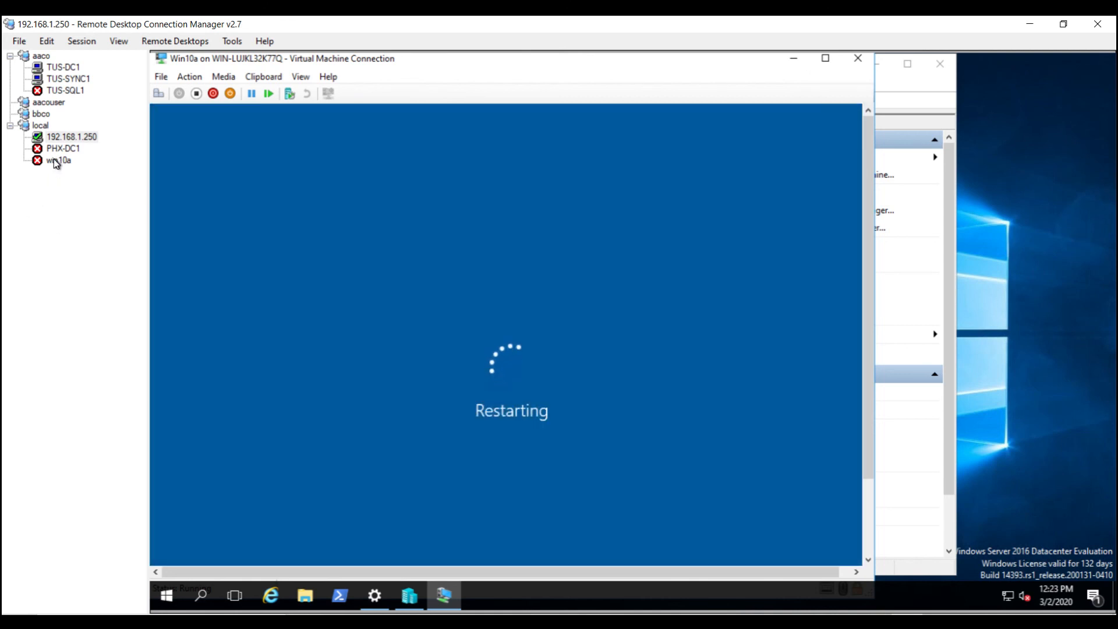
Step: File win10a under the aaco connection group and view WIN10A in TUS-DC1's Computers container
{"action": "left_click_drag", "start_coordinate": [56, 163], "coordinate": [36, 66]}
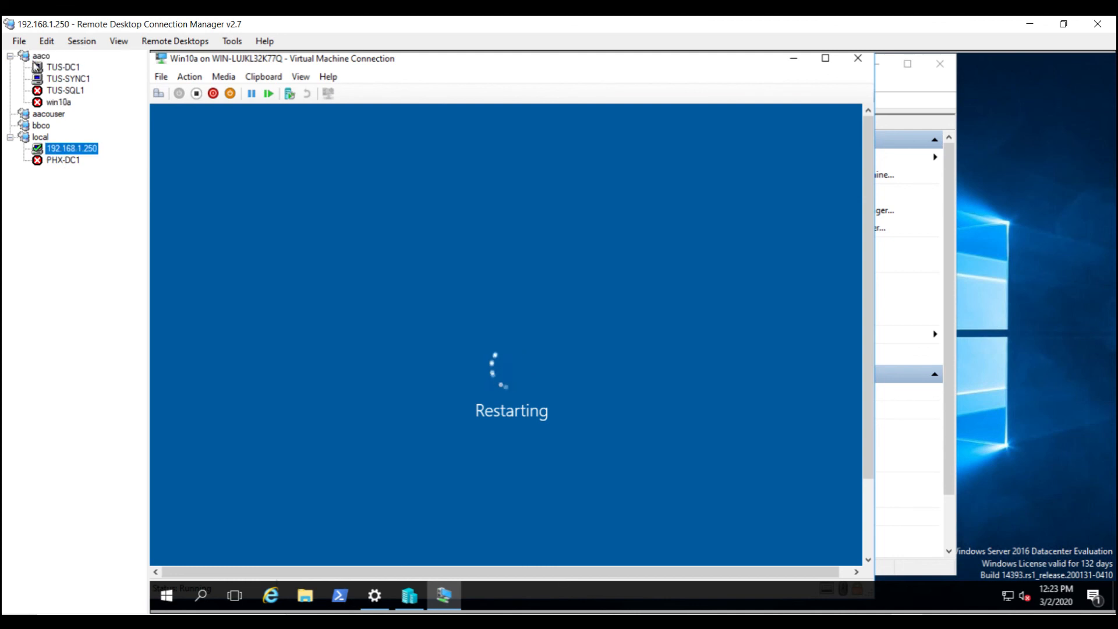
{"action": "left_click", "coordinate": [36, 66]}
{"action": "left_click", "coordinate": [298, 277]}
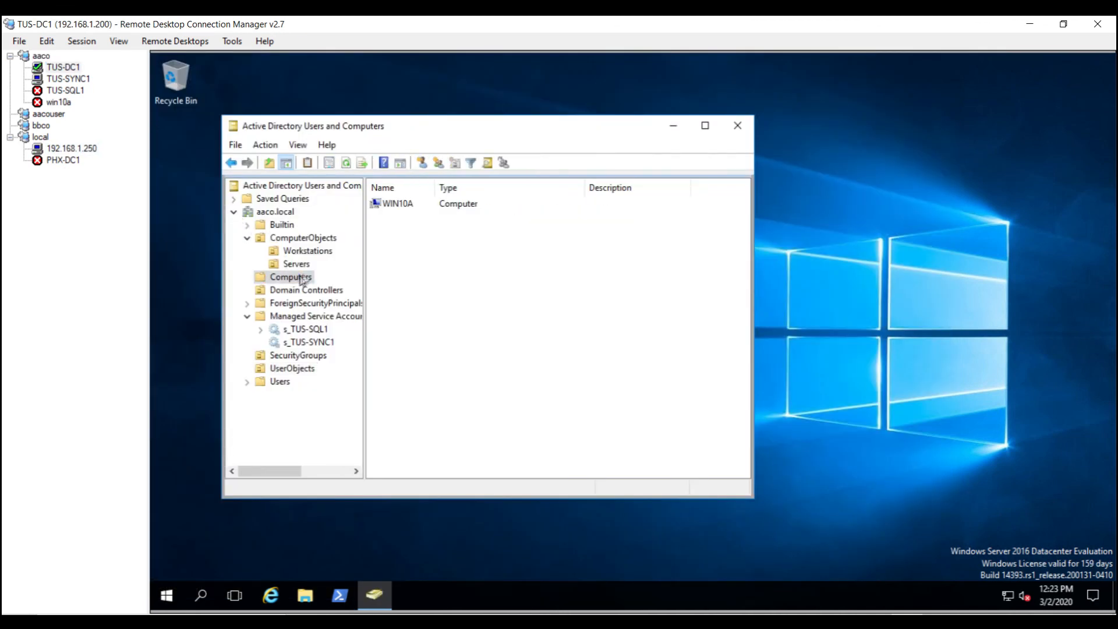
Step: Move the WIN10A computer object into the Workstations OU and confirm it appears there
{"action": "left_click_drag", "start_coordinate": [394, 204], "coordinate": [318, 252]}
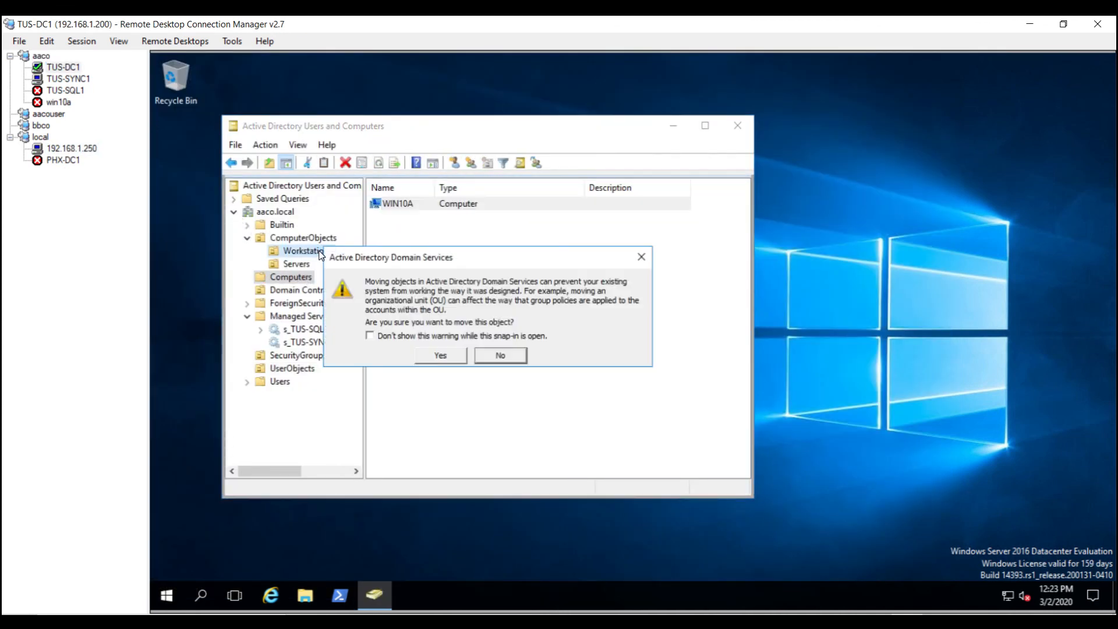
{"action": "left_click", "coordinate": [440, 356]}
{"action": "left_click", "coordinate": [72, 150]}
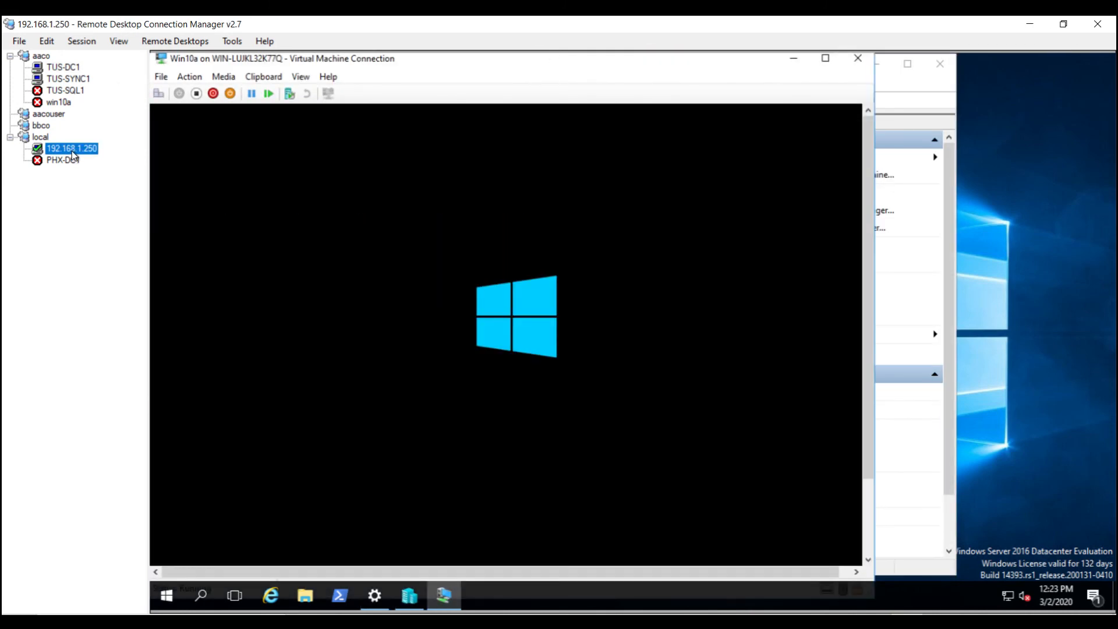
{"action": "left_click", "coordinate": [63, 67]}
{"action": "left_click", "coordinate": [307, 250]}
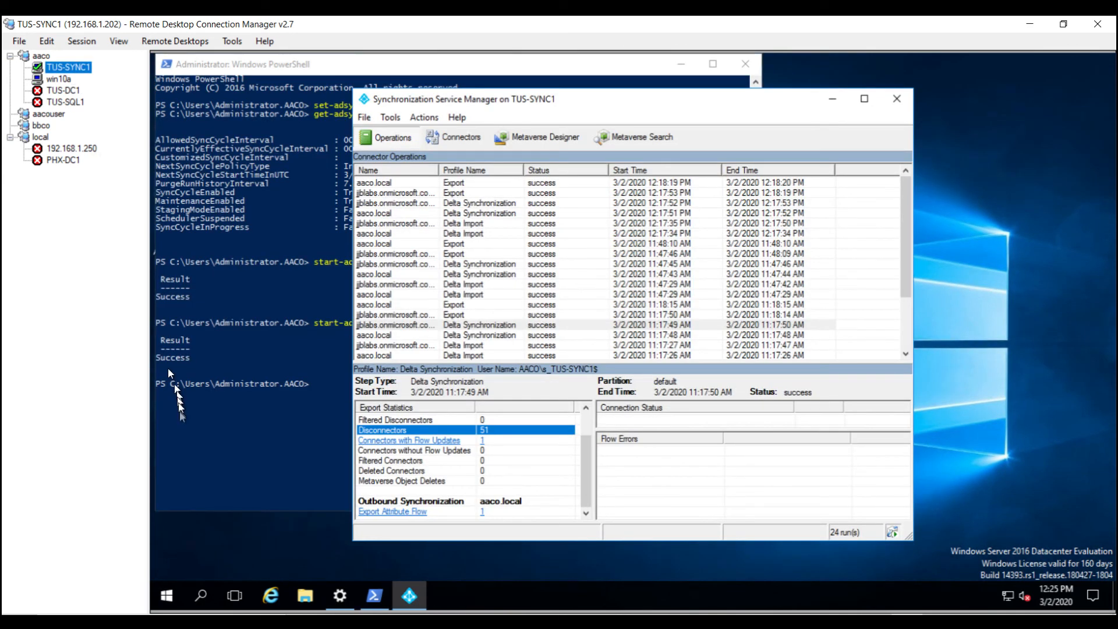
Step: Rerun Start-ADSyncSyncCycle on TUS-SYNC1 for a delta sync, then bring up Synchronization Service Manager
{"action": "left_click", "coordinate": [281, 460]}
{"action": "key", "text": "Up"}
{"action": "key", "text": "Return"}
{"action": "left_click", "coordinate": [785, 116]}
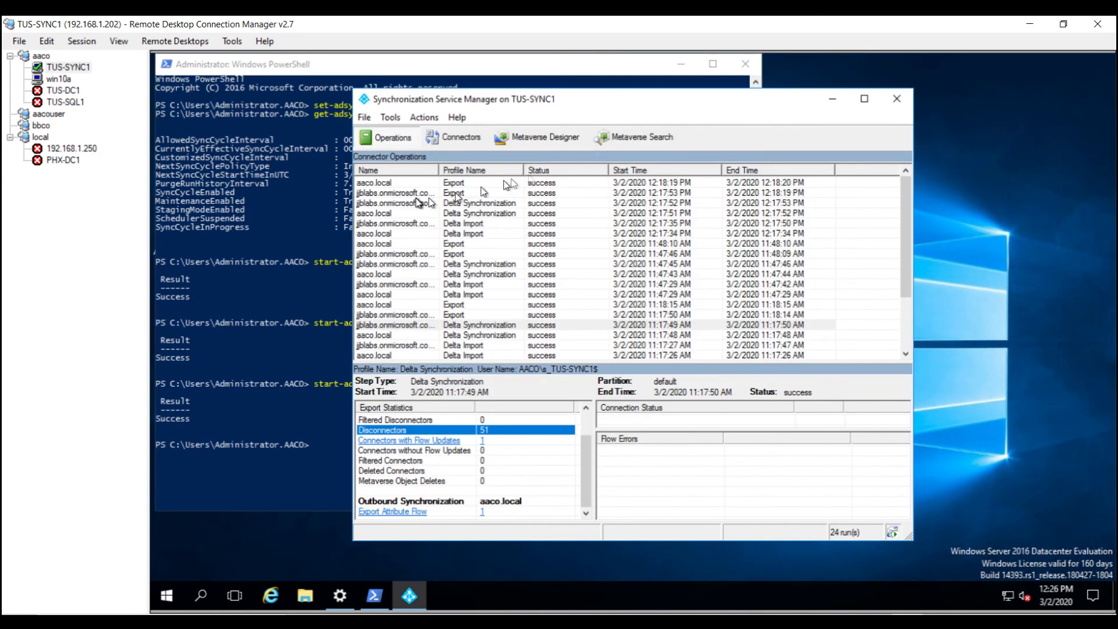
Step: Inspect the new aaco.local Delta Import and Export runs, including the one added object
{"action": "left_click", "coordinate": [401, 184]}
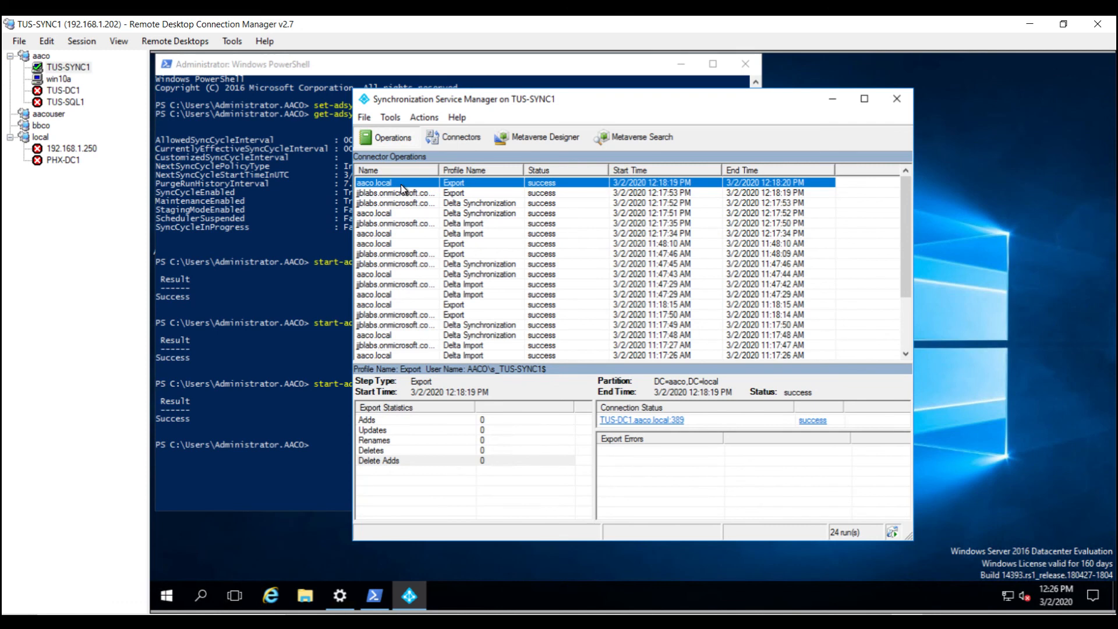
{"action": "left_click", "coordinate": [400, 193]}
{"action": "left_click", "coordinate": [371, 442]}
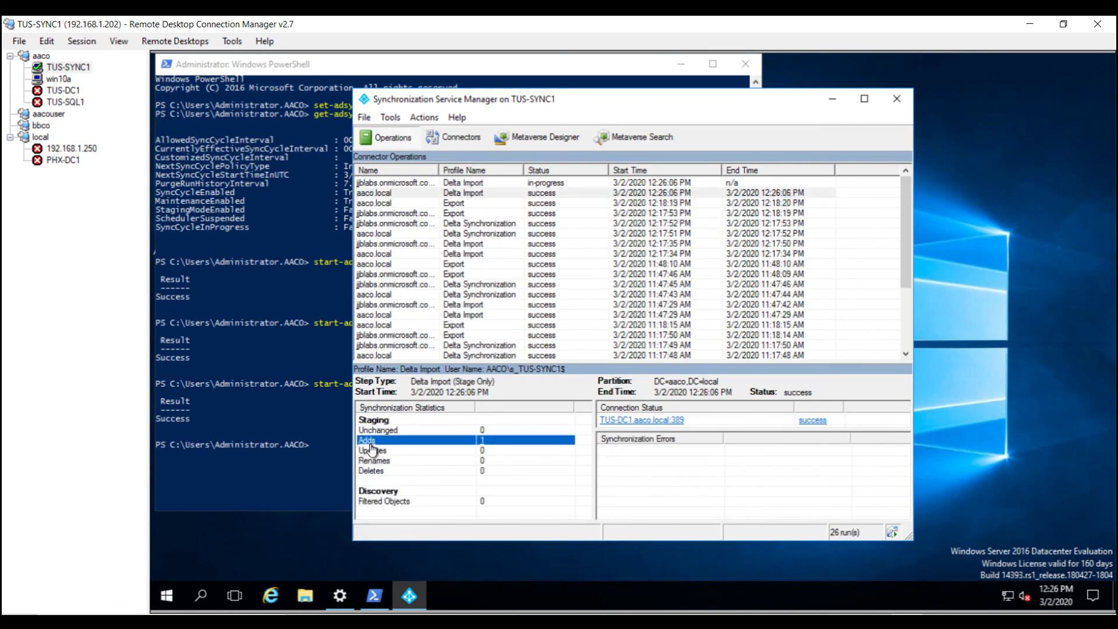
{"action": "left_click", "coordinate": [802, 452]}
{"action": "left_click", "coordinate": [402, 184]}
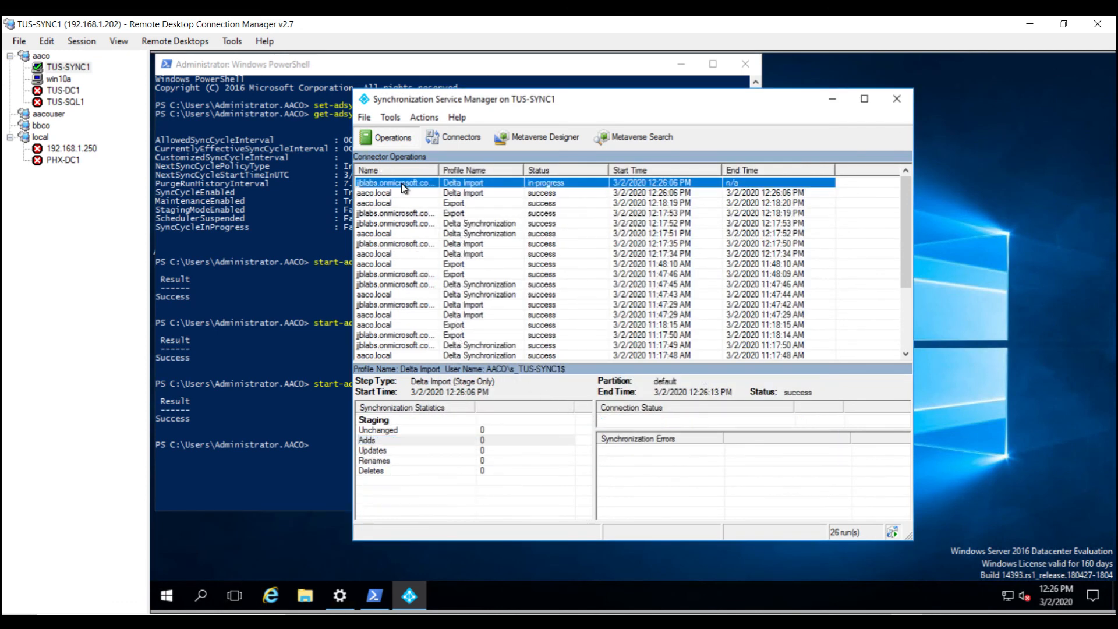
{"action": "left_click", "coordinate": [412, 185]}
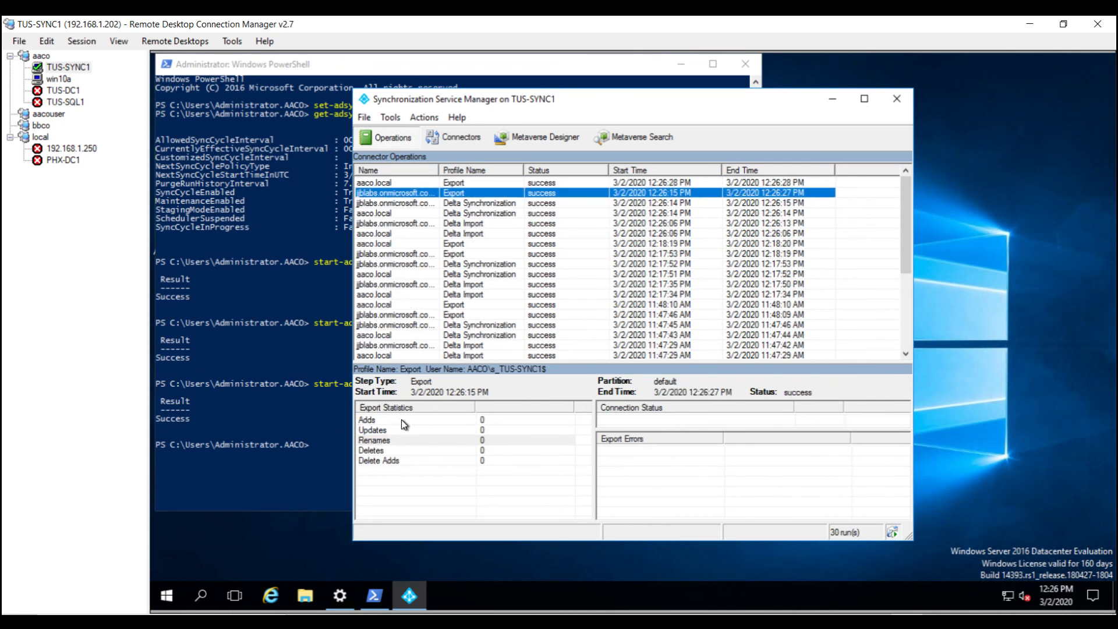
{"action": "left_click", "coordinate": [395, 185]}
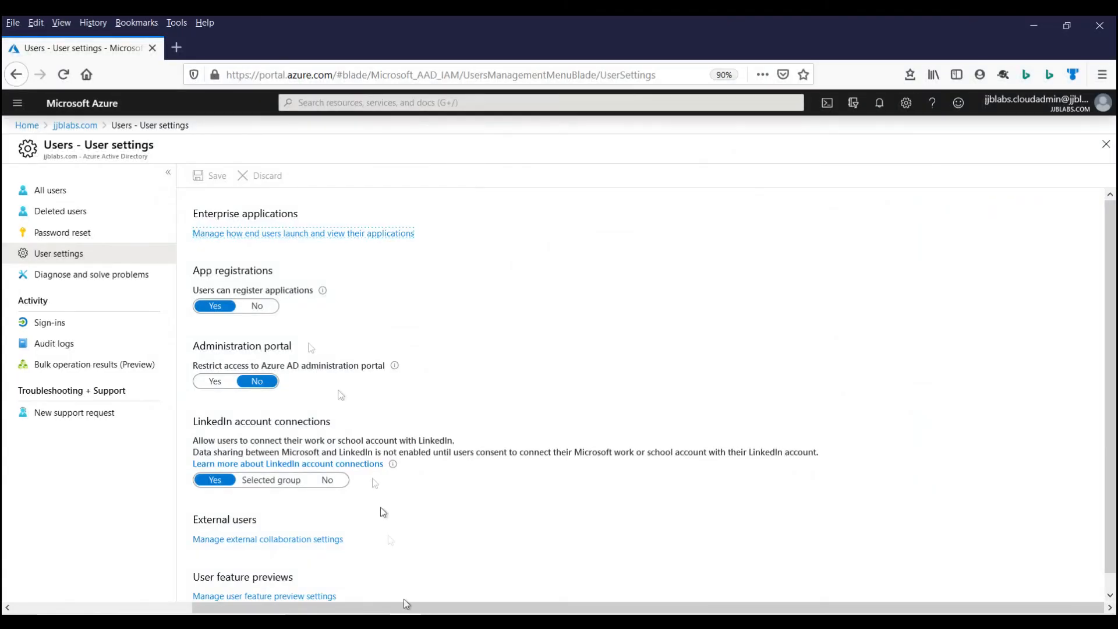
Step: Open jjblabs.com's All devices list in the Azure portal and refresh it, still empty
{"action": "left_click", "coordinate": [82, 134]}
{"action": "left_click", "coordinate": [51, 408]}
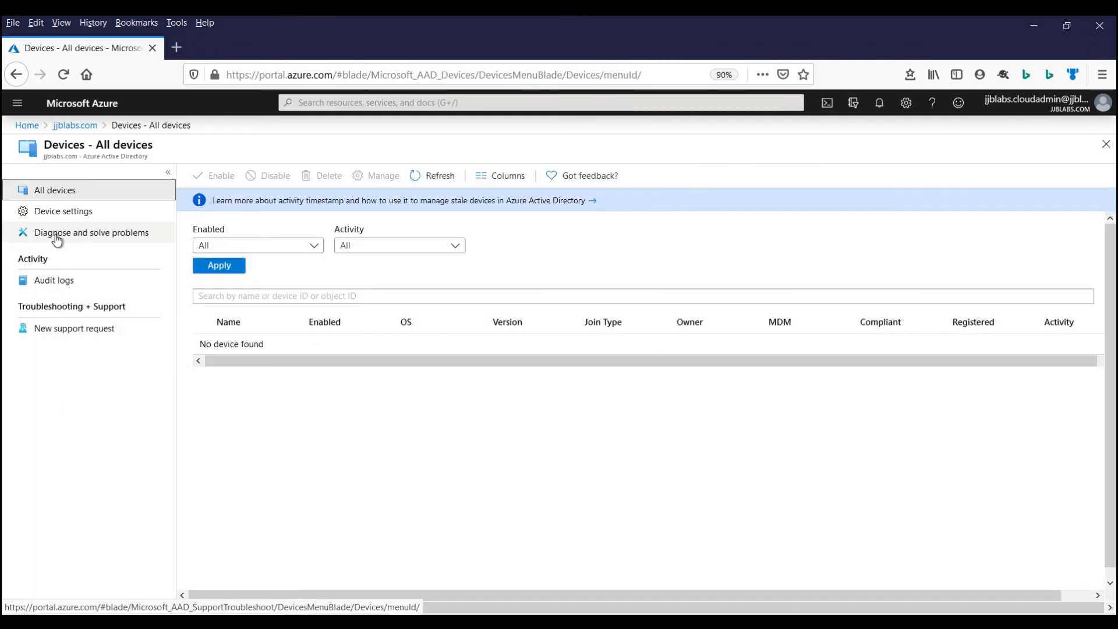
{"action": "left_click", "coordinate": [432, 178]}
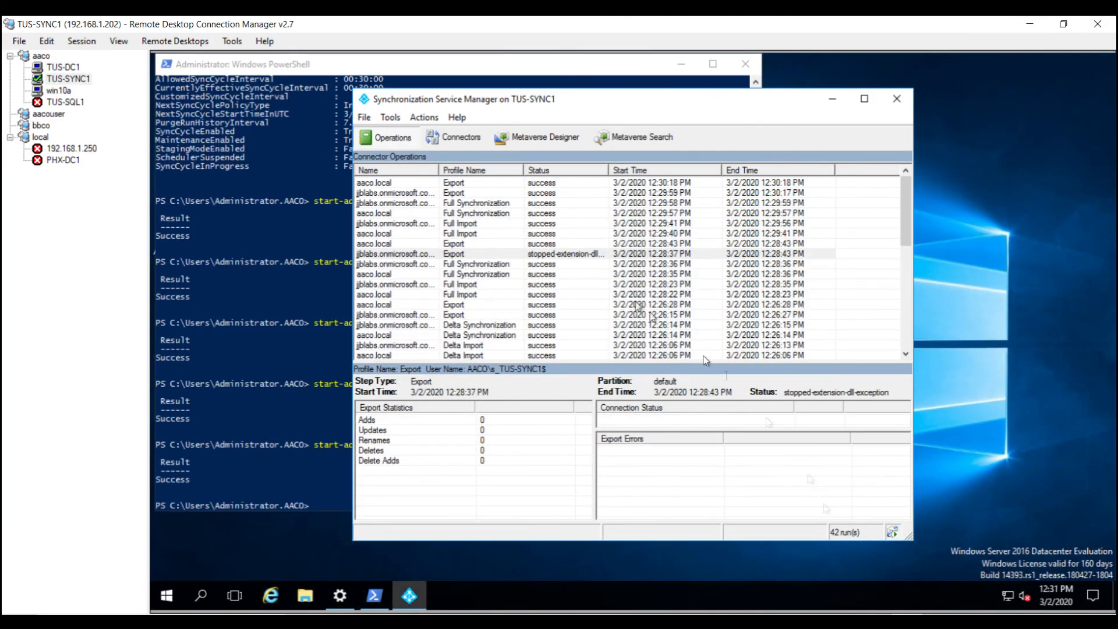
{"action": "left_click", "coordinate": [454, 192]}
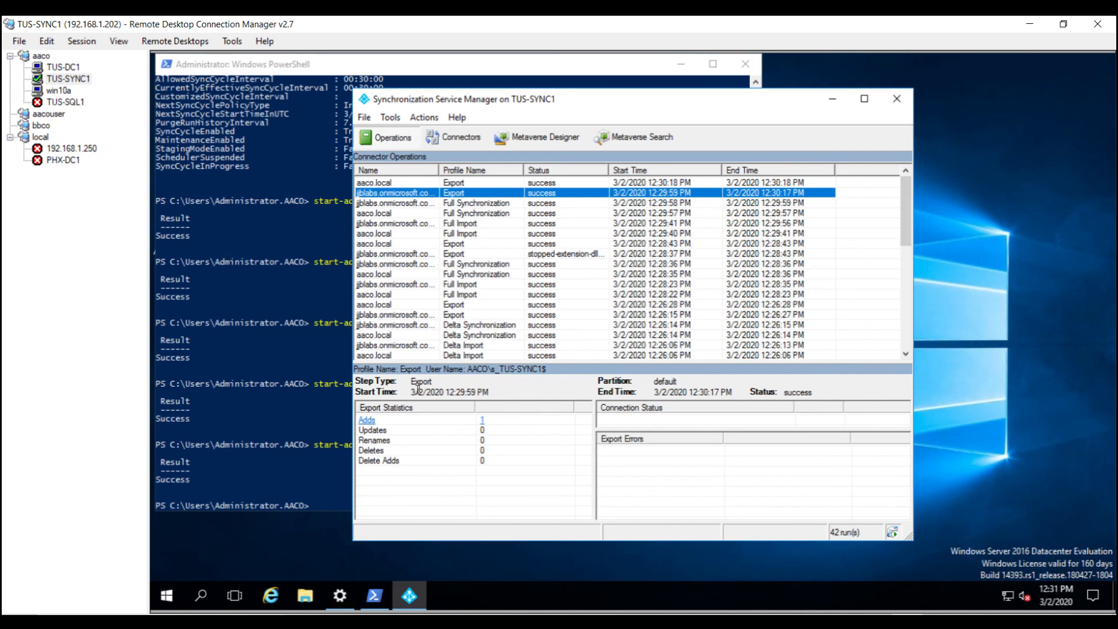
{"action": "left_click", "coordinate": [375, 428]}
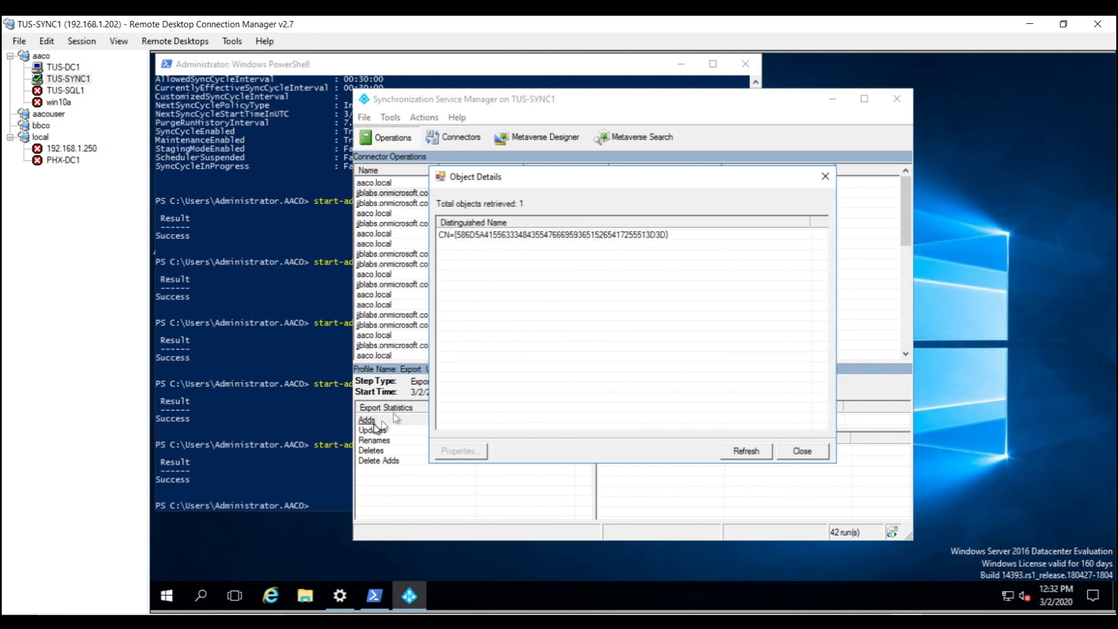
{"action": "left_click", "coordinate": [528, 240]}
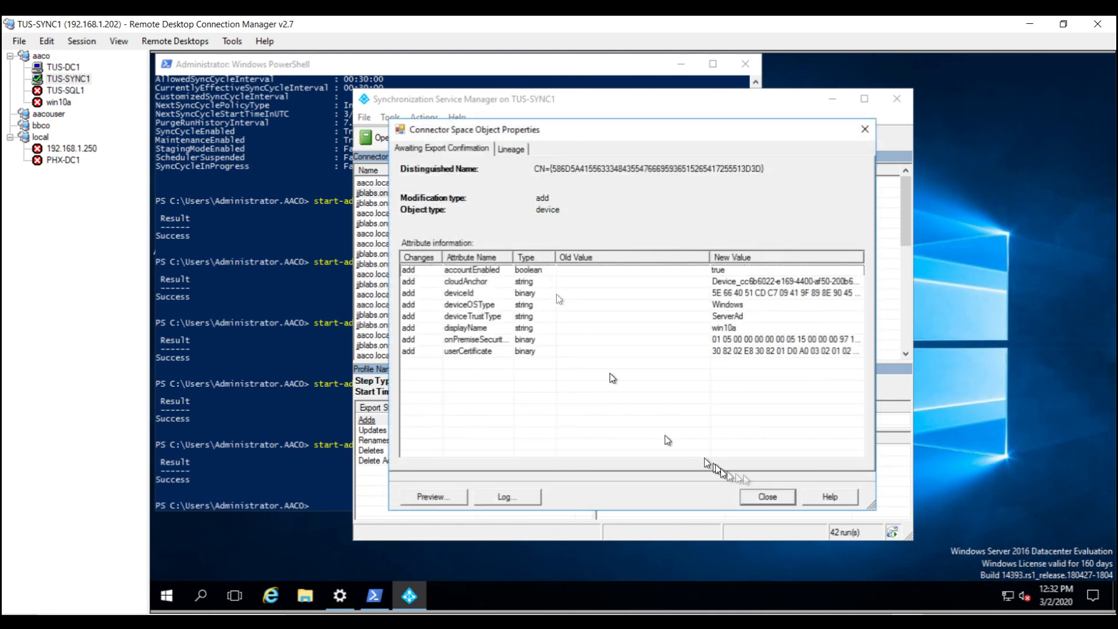
{"action": "left_click", "coordinate": [774, 496]}
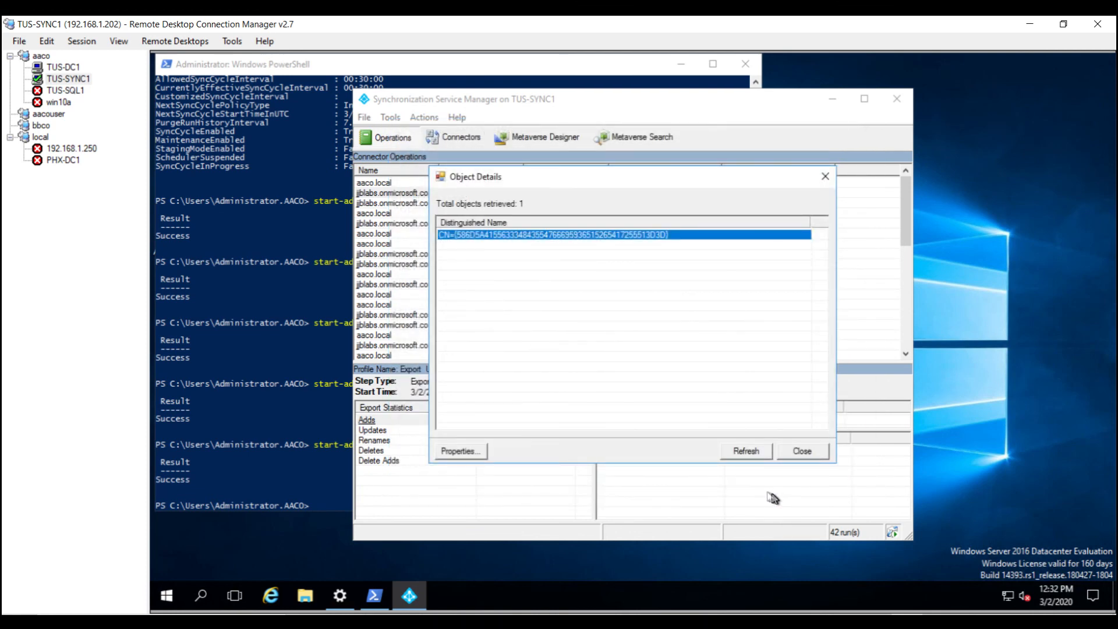
{"action": "left_click", "coordinate": [813, 458]}
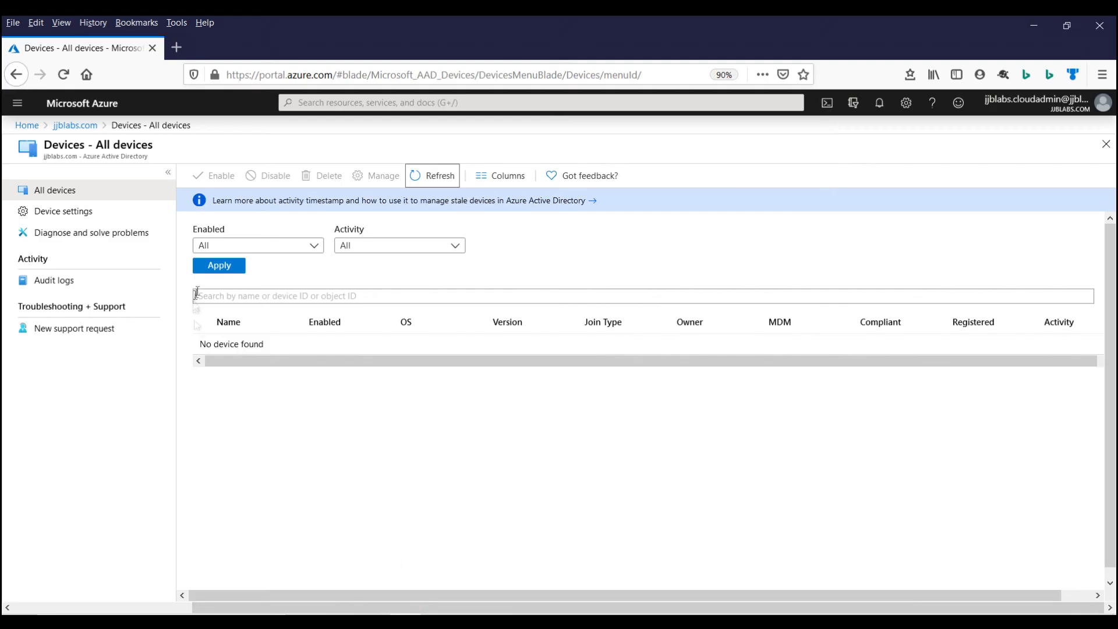
{"action": "left_click", "coordinate": [418, 183]}
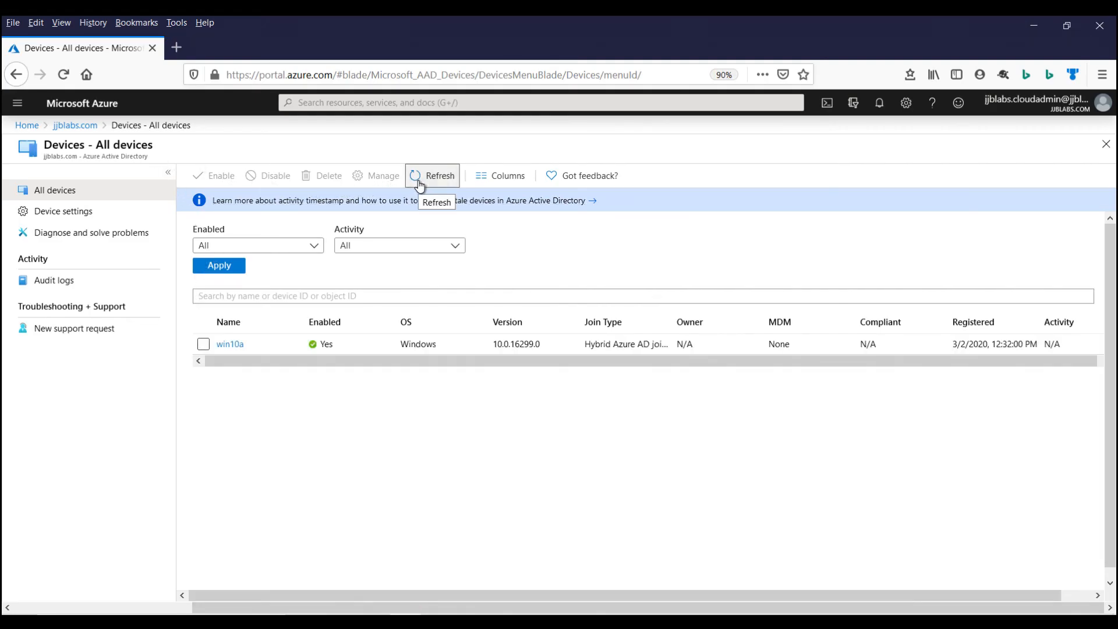